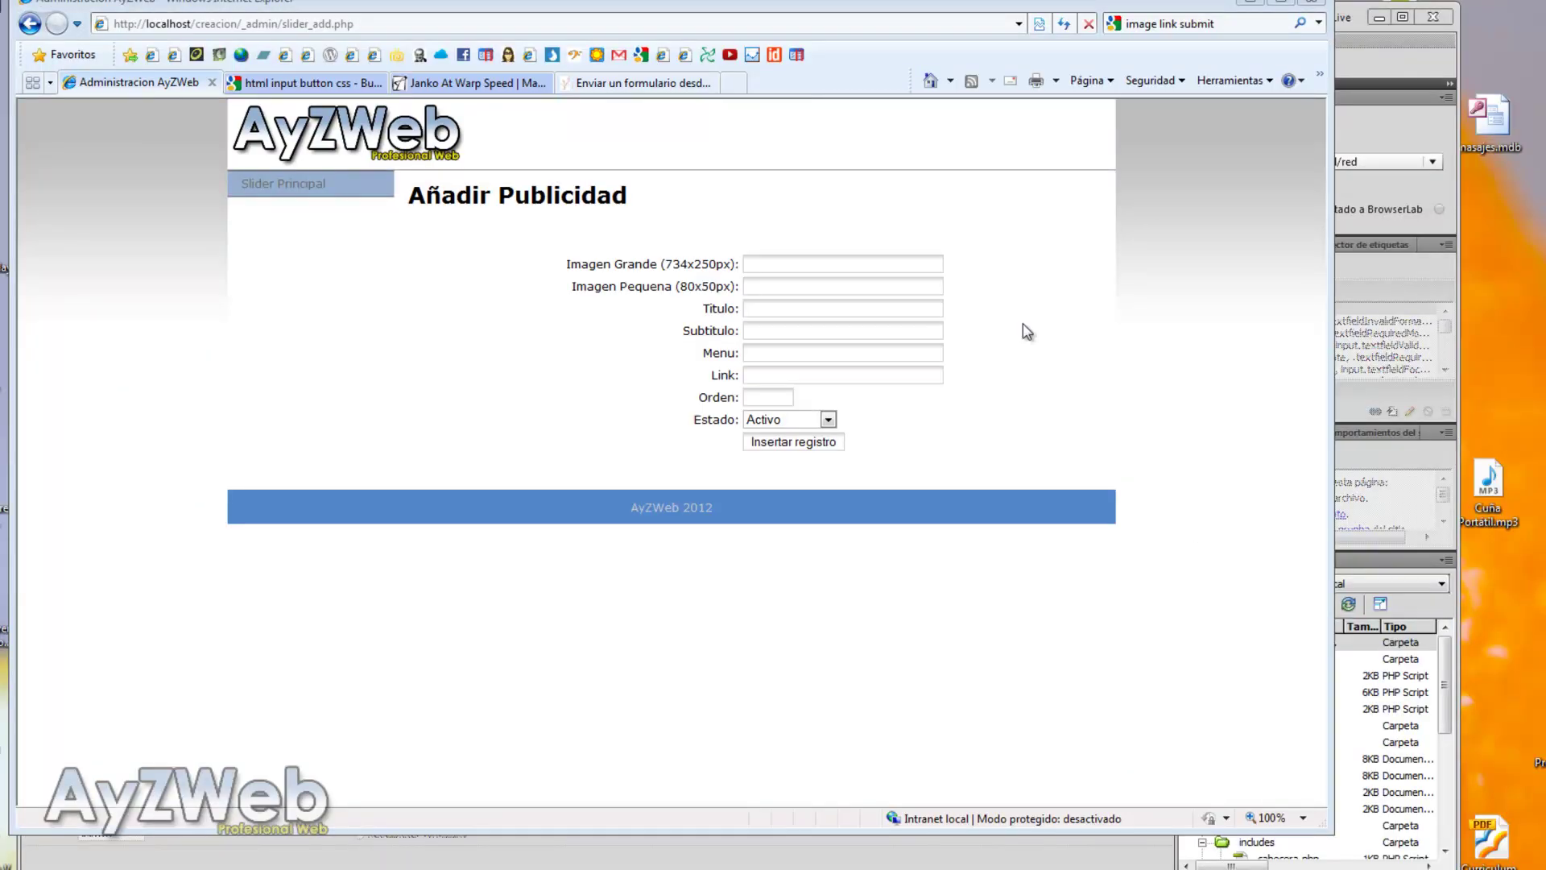
Open the article "Make fancy buttons using CSS sliding doors technique" and examine its left and right button image examples
{"action": "left_click_drag", "start_coordinate": [739, 4], "coordinate": [752, 22]}
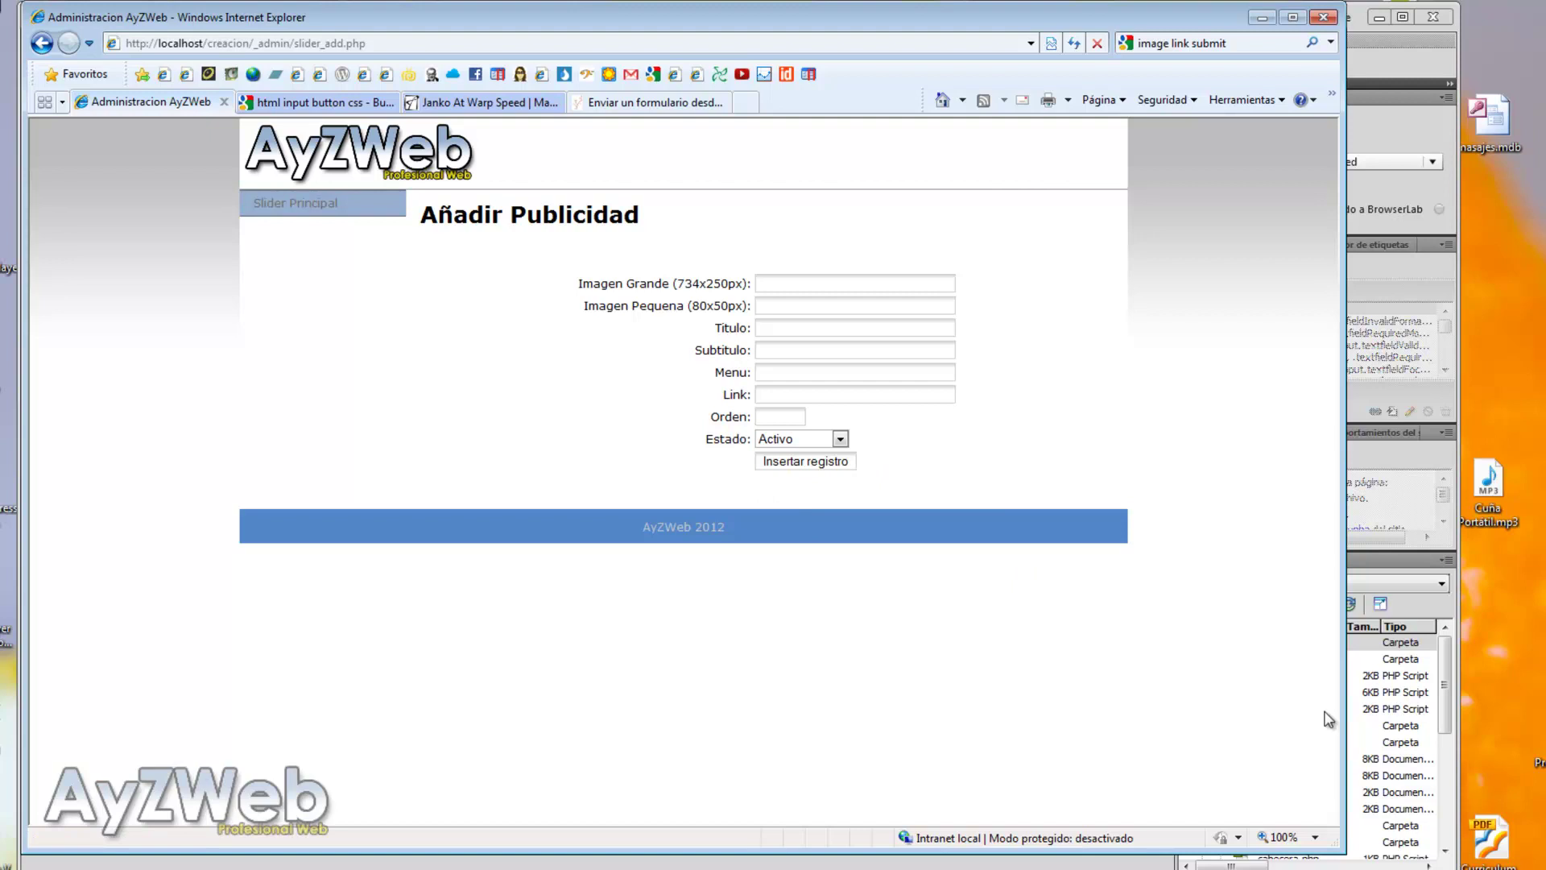
{"action": "left_click", "coordinate": [1479, 866]}
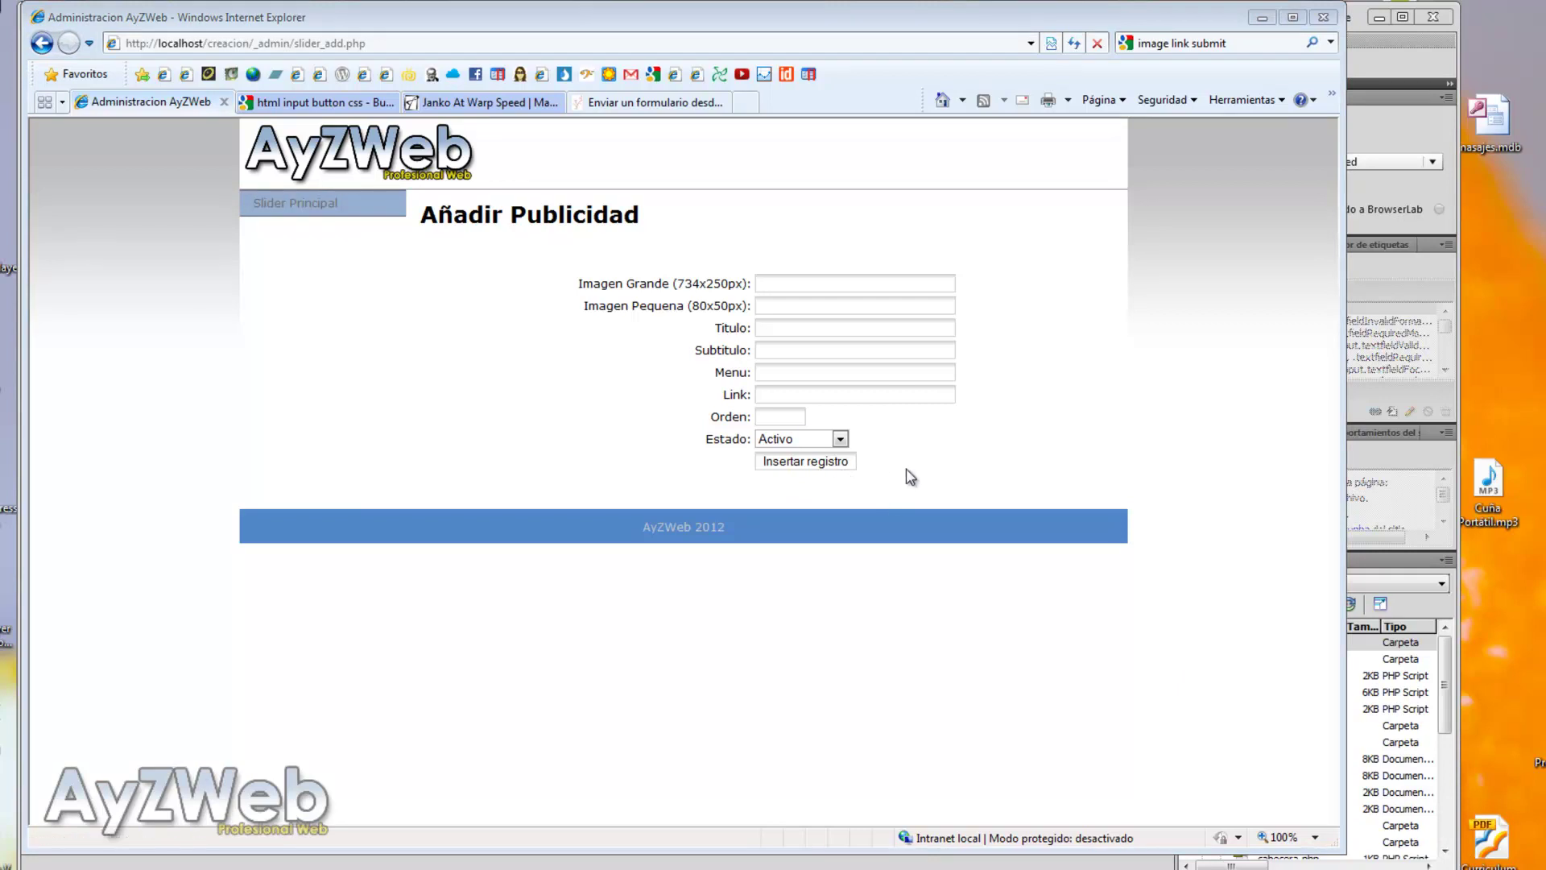
{"action": "left_click", "coordinate": [486, 103]}
{"action": "scroll", "coordinate": [829, 358], "scroll_direction": "up", "scroll_amount": 3}
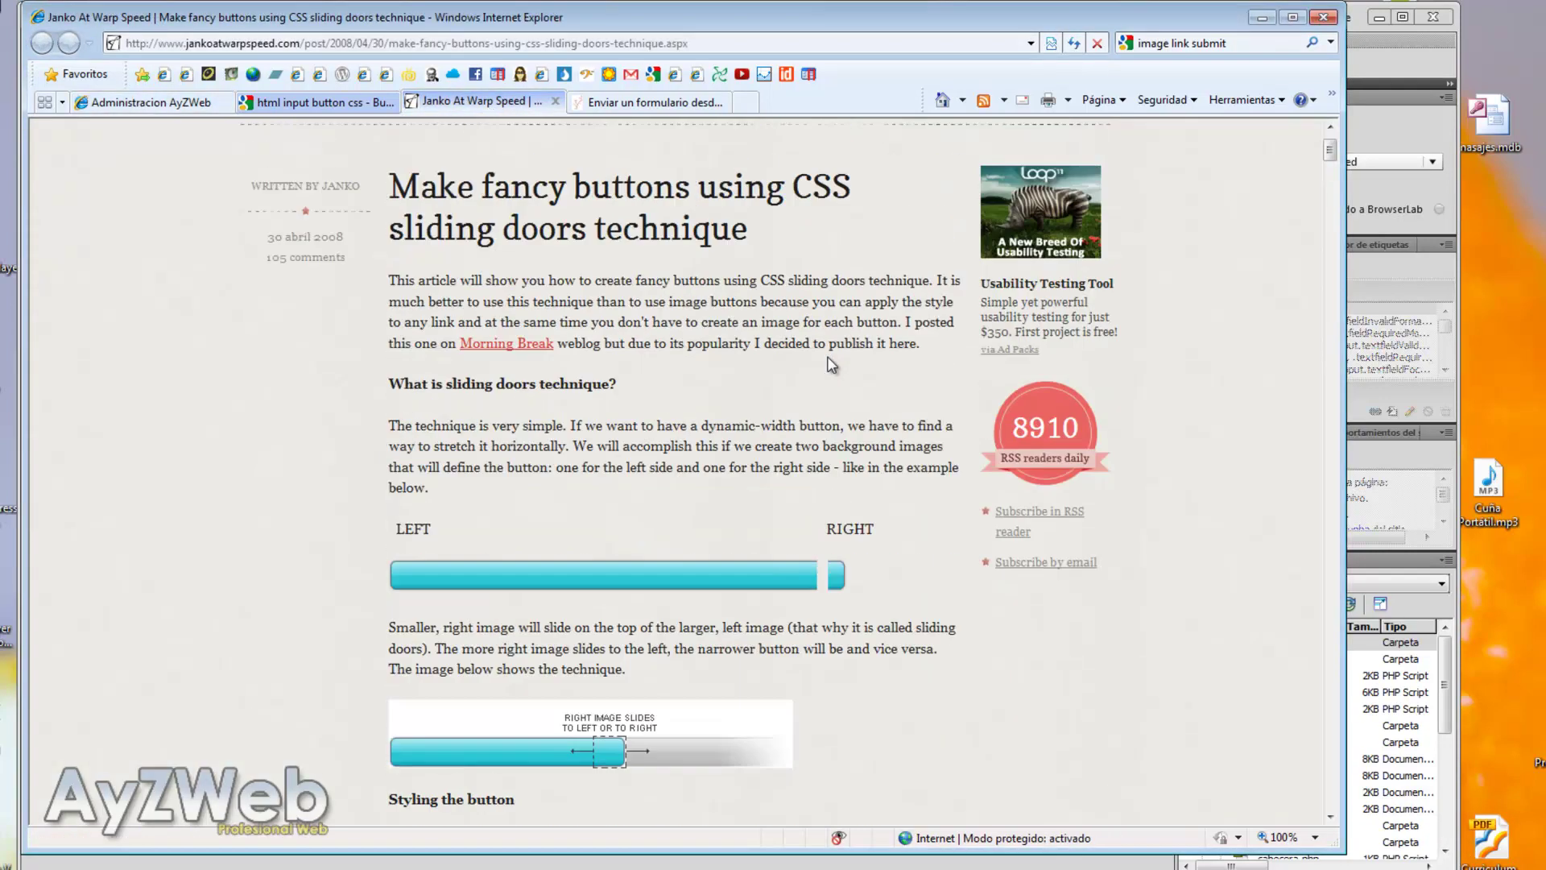
{"action": "scroll", "coordinate": [829, 357], "scroll_direction": "down", "scroll_amount": 2}
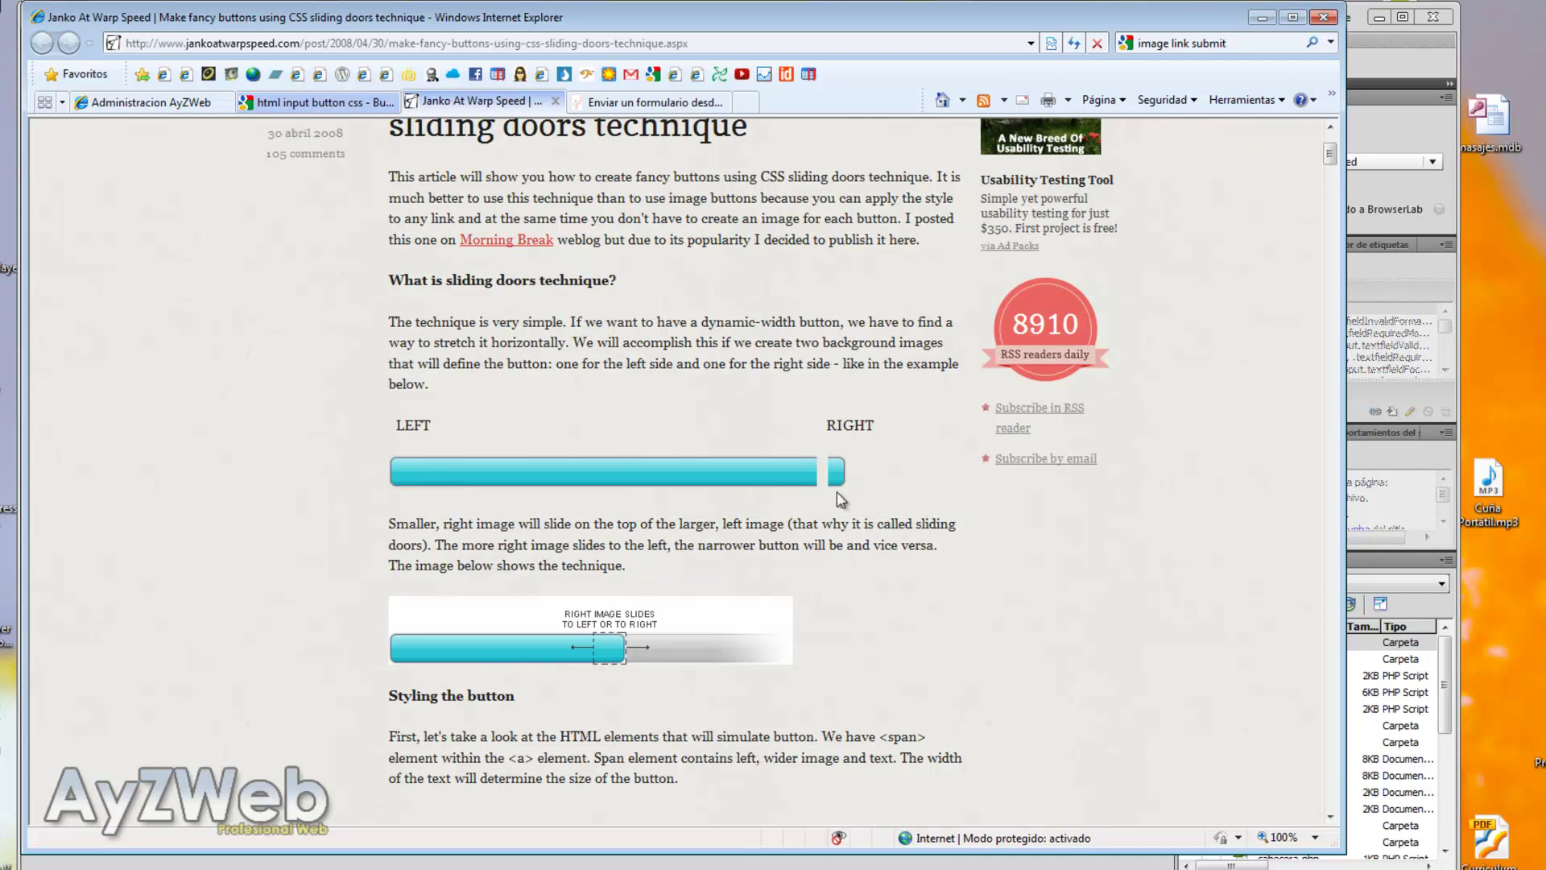
{"action": "scroll", "coordinate": [838, 493], "scroll_direction": "down", "scroll_amount": 2}
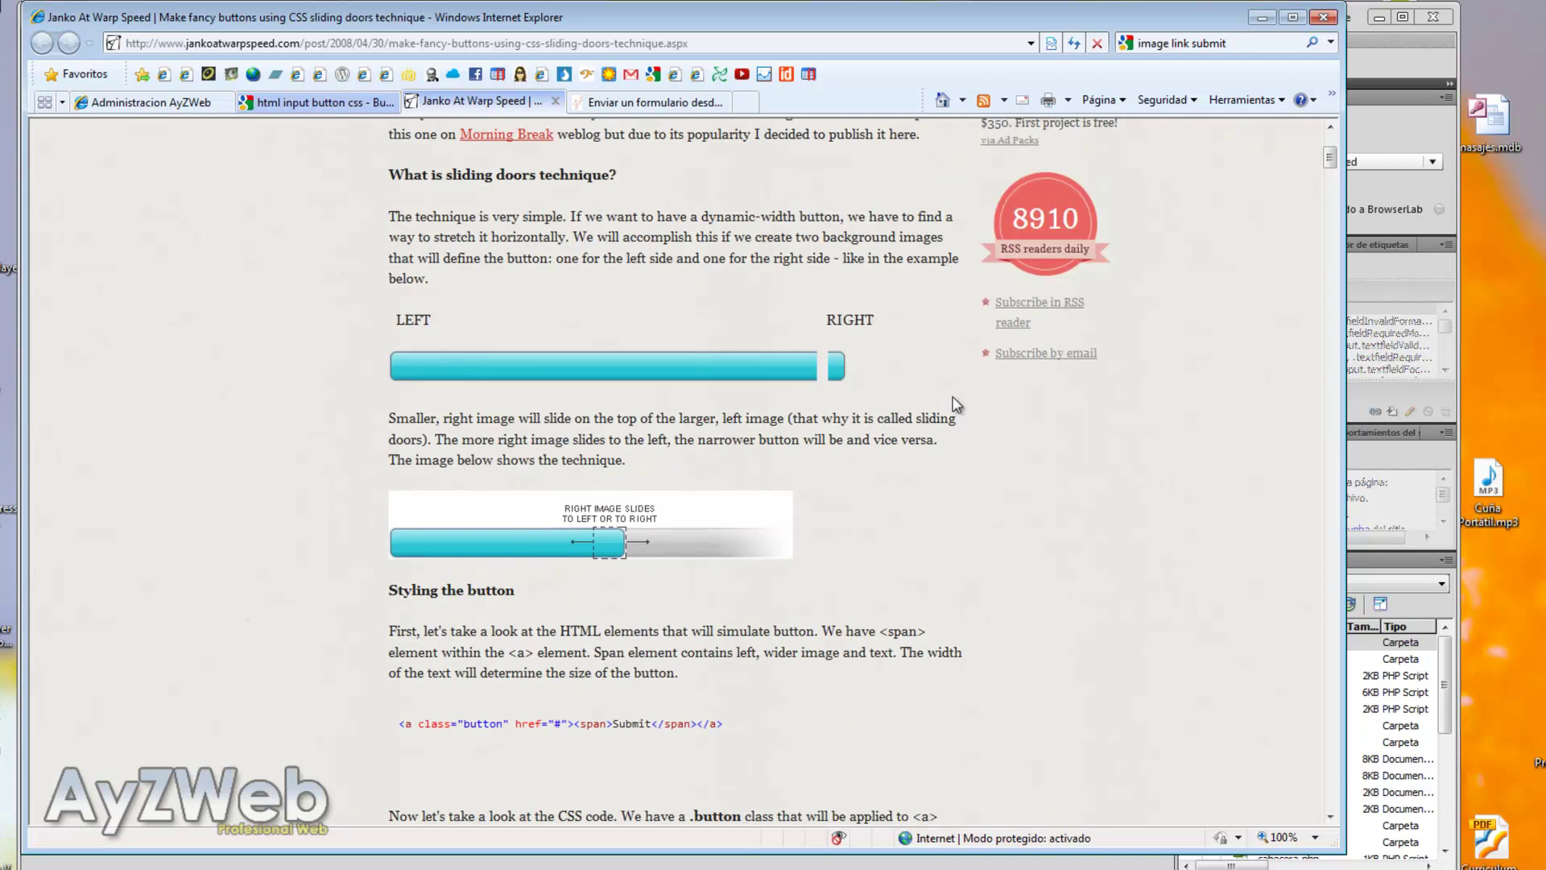
Launch Photoshop while keeping the sliding doors article open in the browser
{"action": "key", "text": "super"}
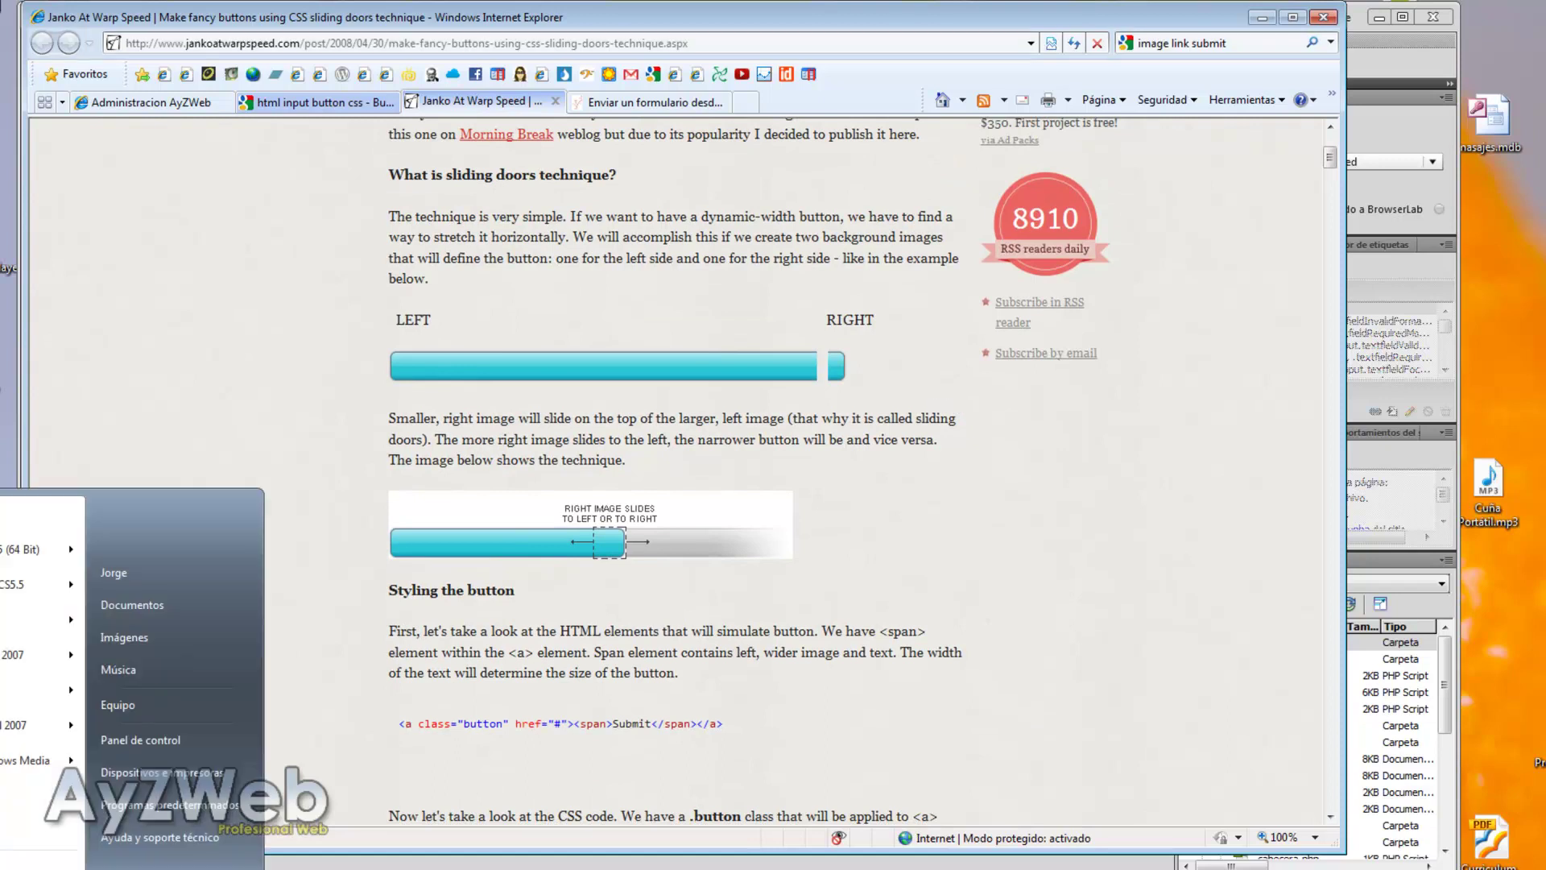
{"action": "type", "text": "pho"}
{"action": "key", "text": "Return"}
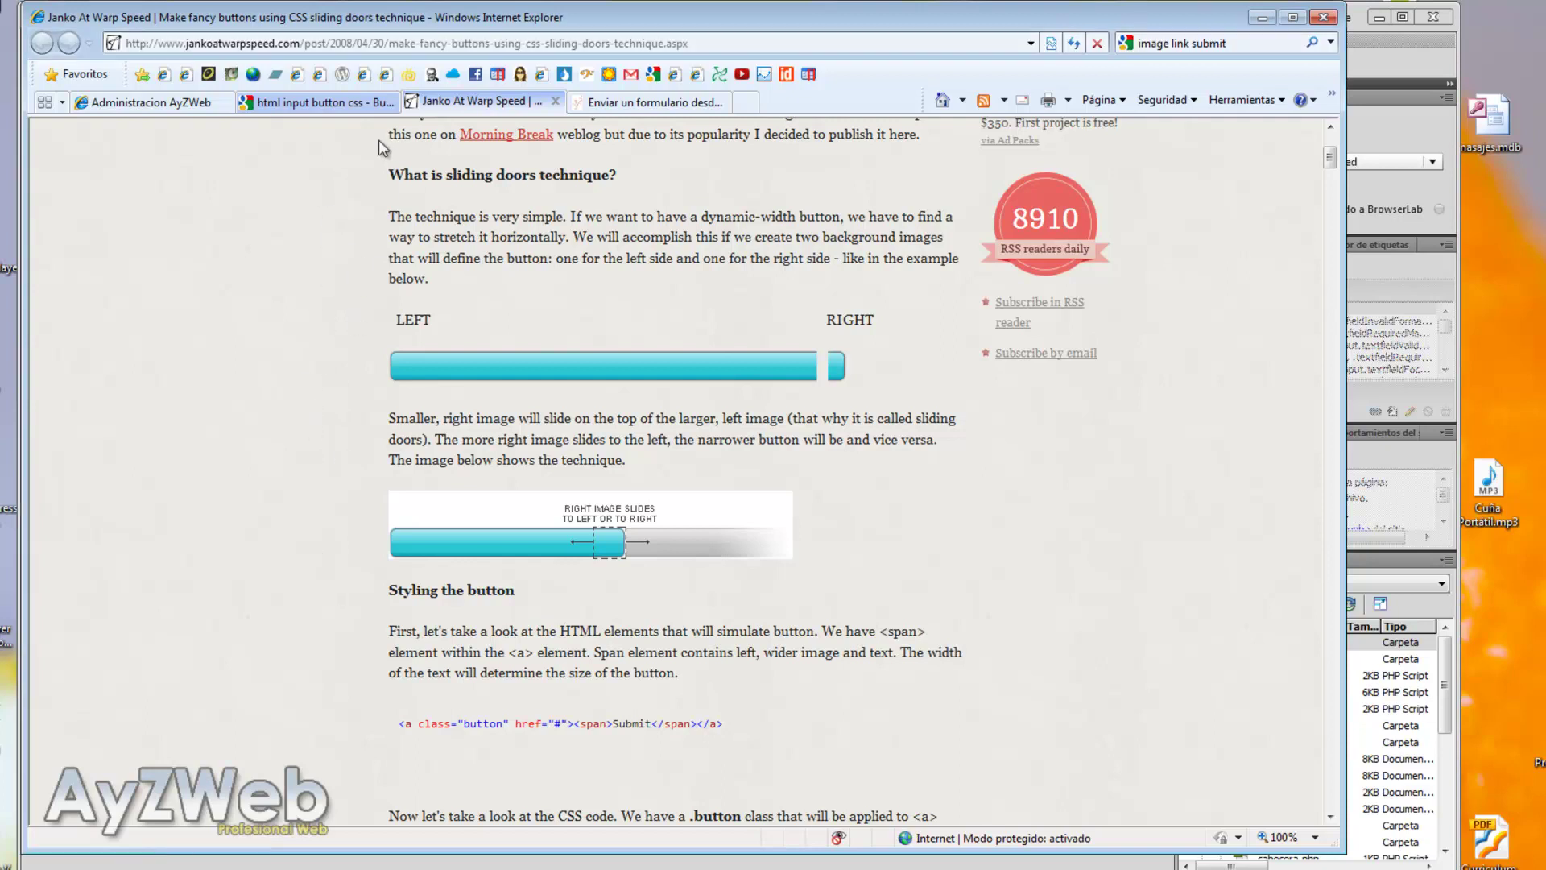
{"action": "left_click", "coordinate": [272, 43]}
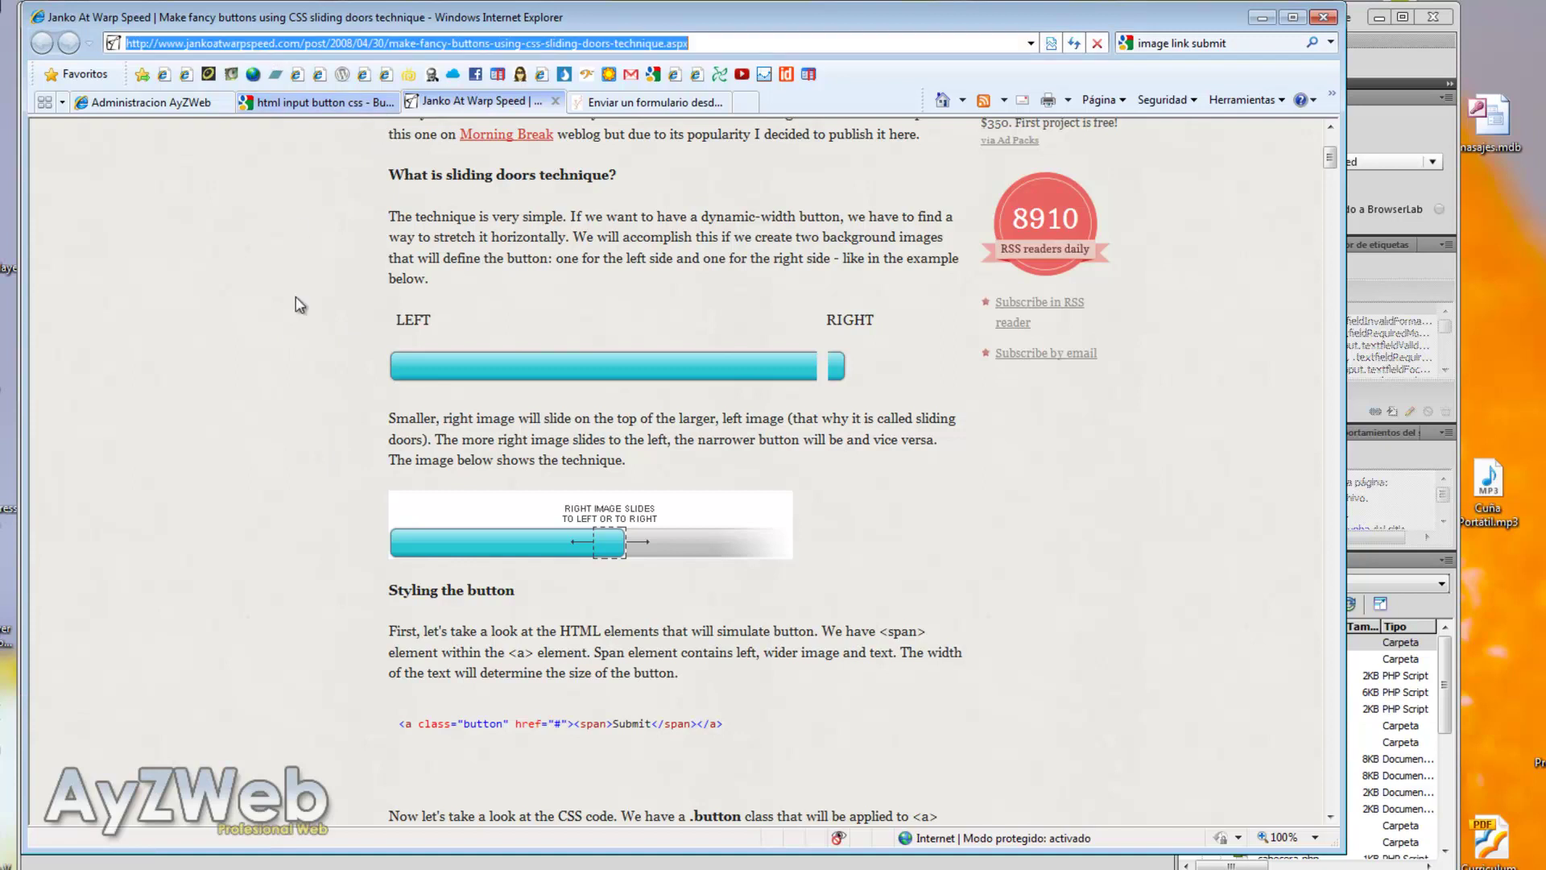
{"action": "key", "text": "alt+Tab"}
{"action": "key", "text": "alt+Tab"}
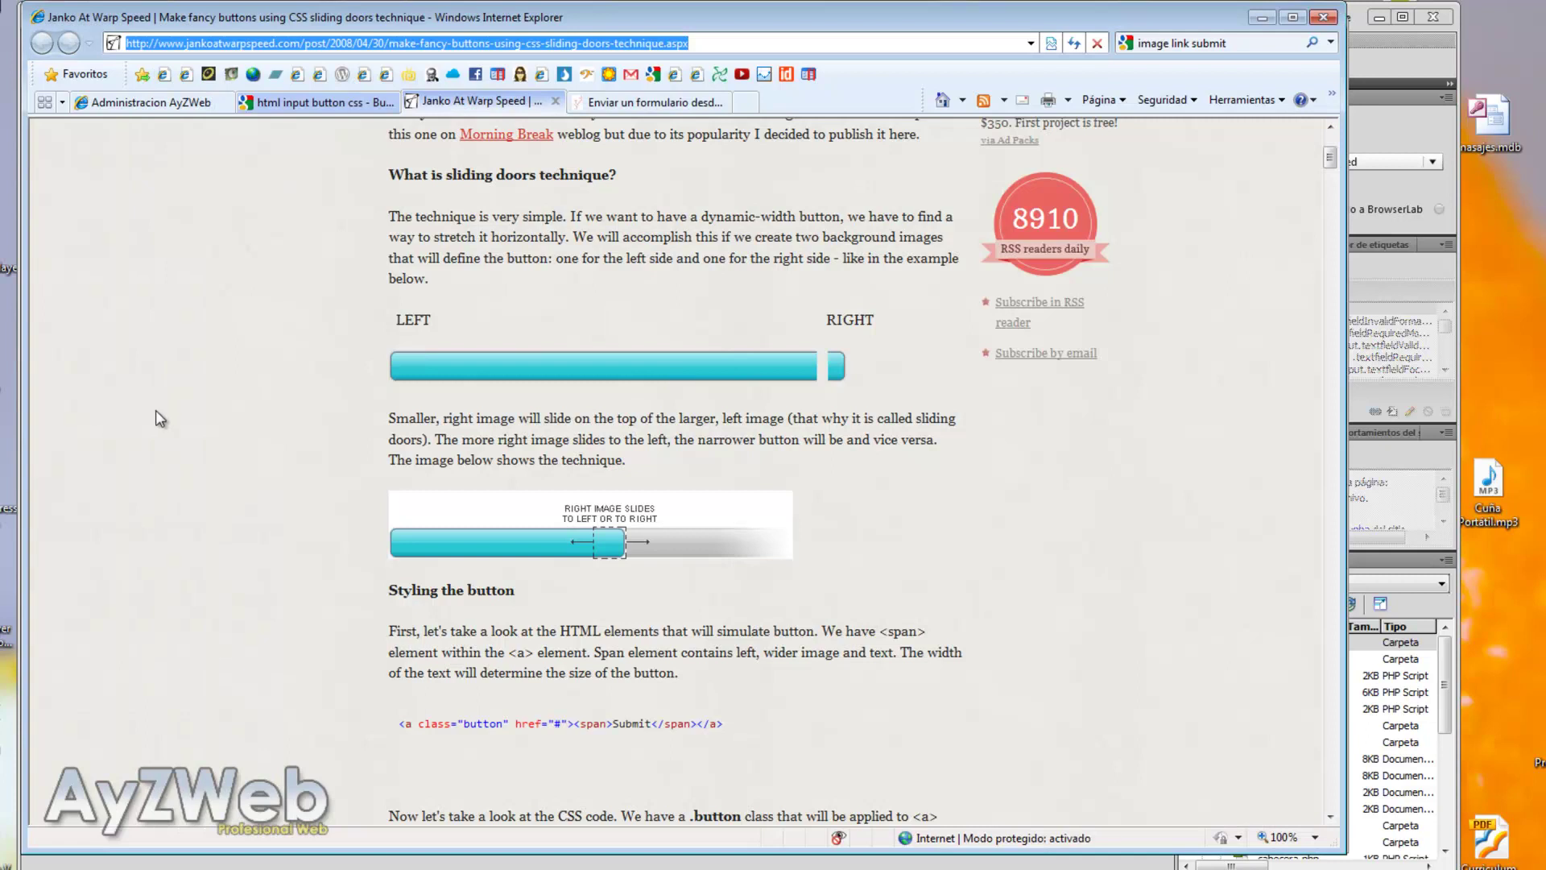
Copy the article's long left button image and paste it into a new 5 × 20 pixel Photoshop document
{"action": "right_click", "coordinate": [480, 362]}
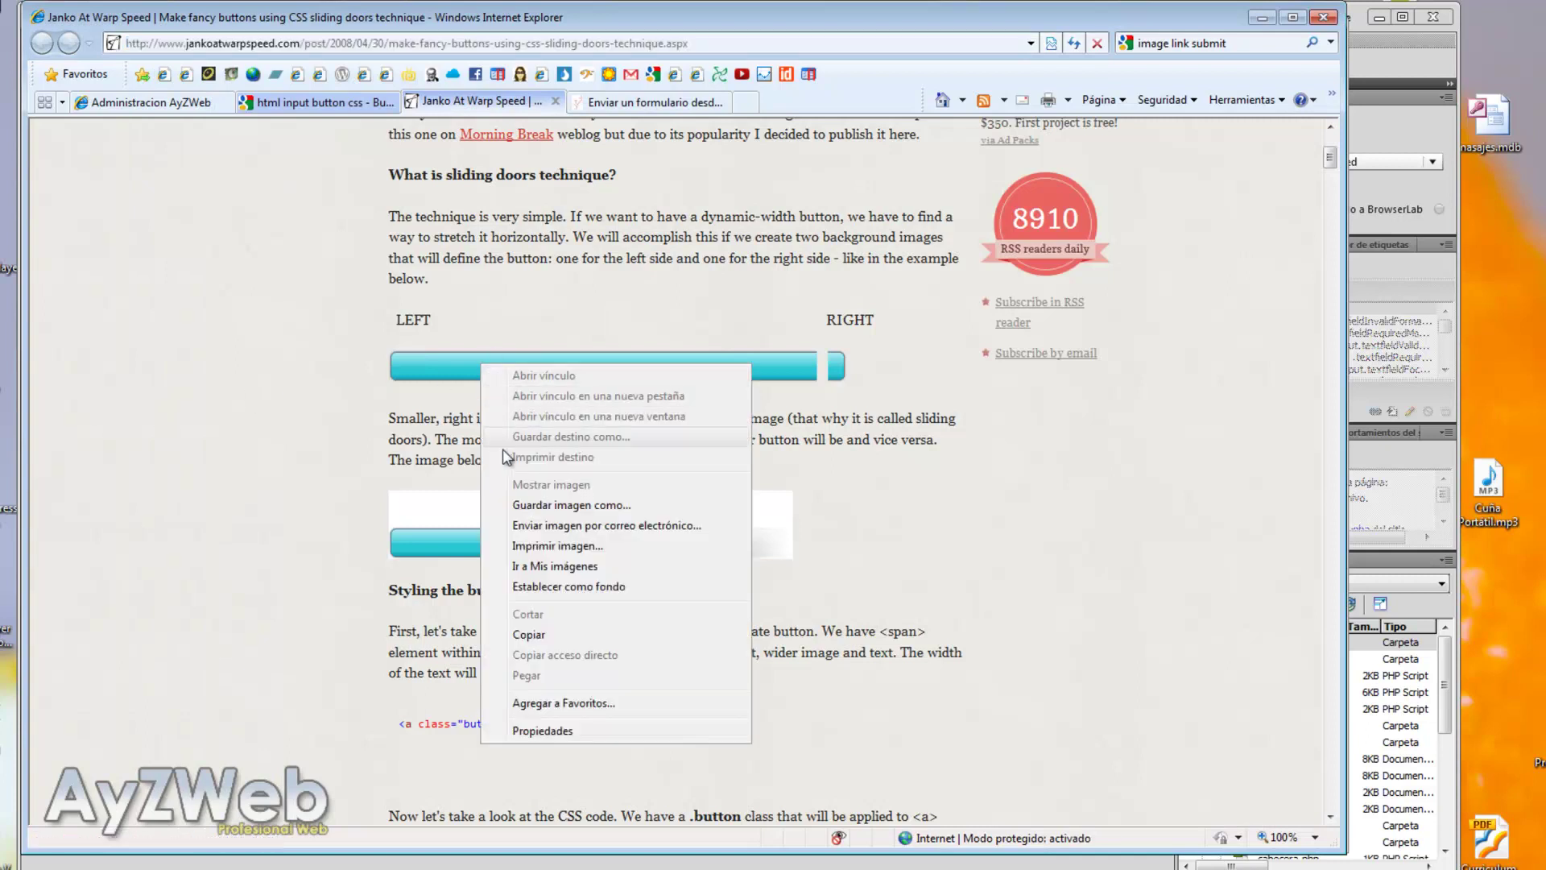
{"action": "left_click", "coordinate": [547, 636]}
{"action": "key", "text": "alt+Tab"}
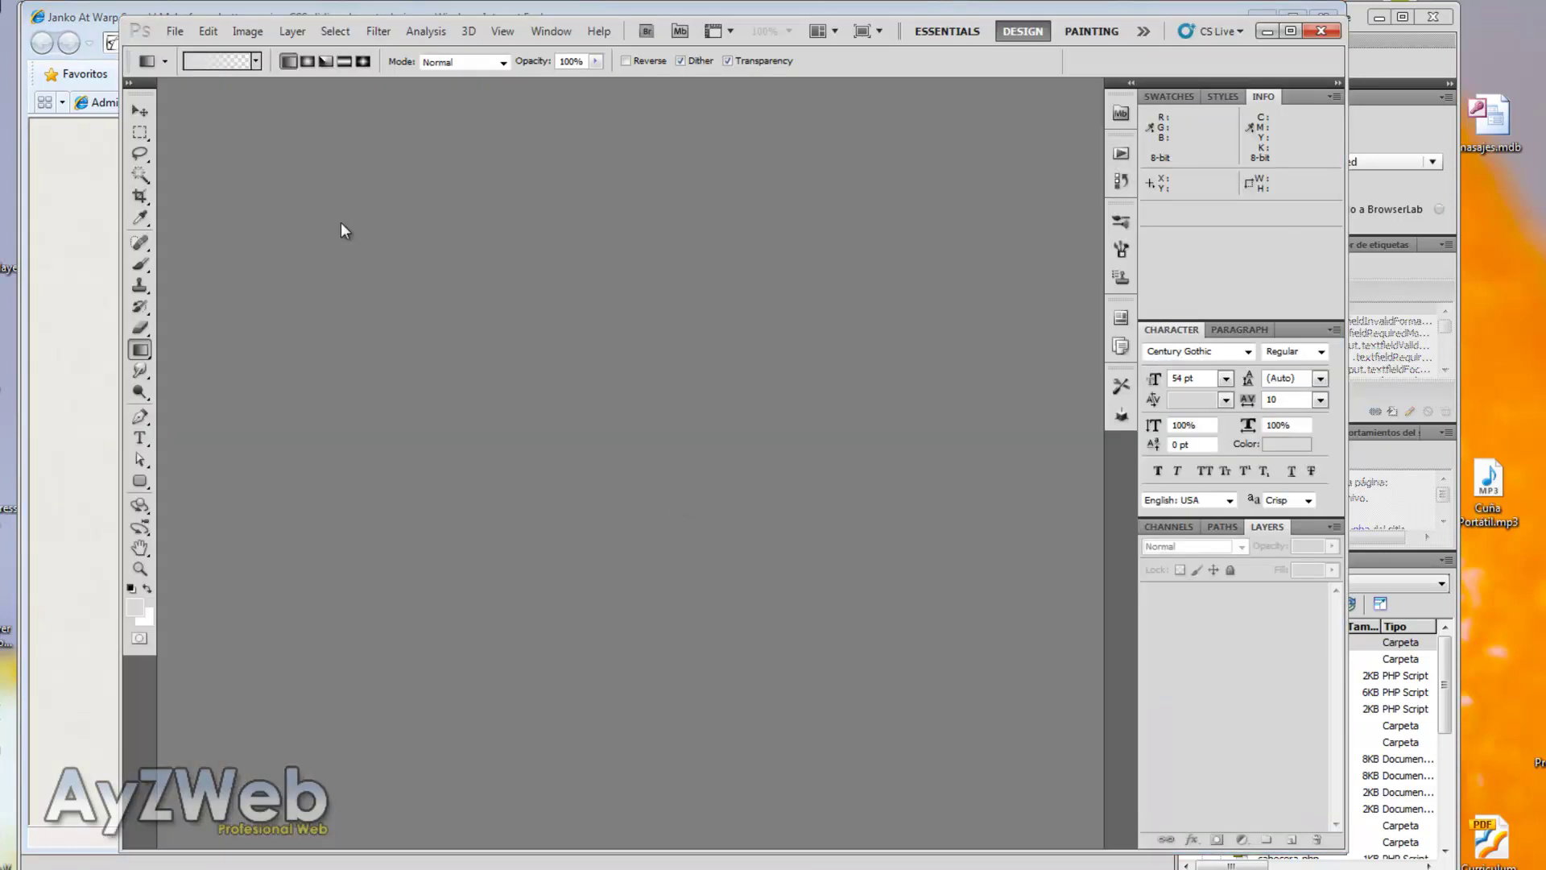
{"action": "left_click", "coordinate": [175, 30]}
{"action": "left_click", "coordinate": [192, 46]}
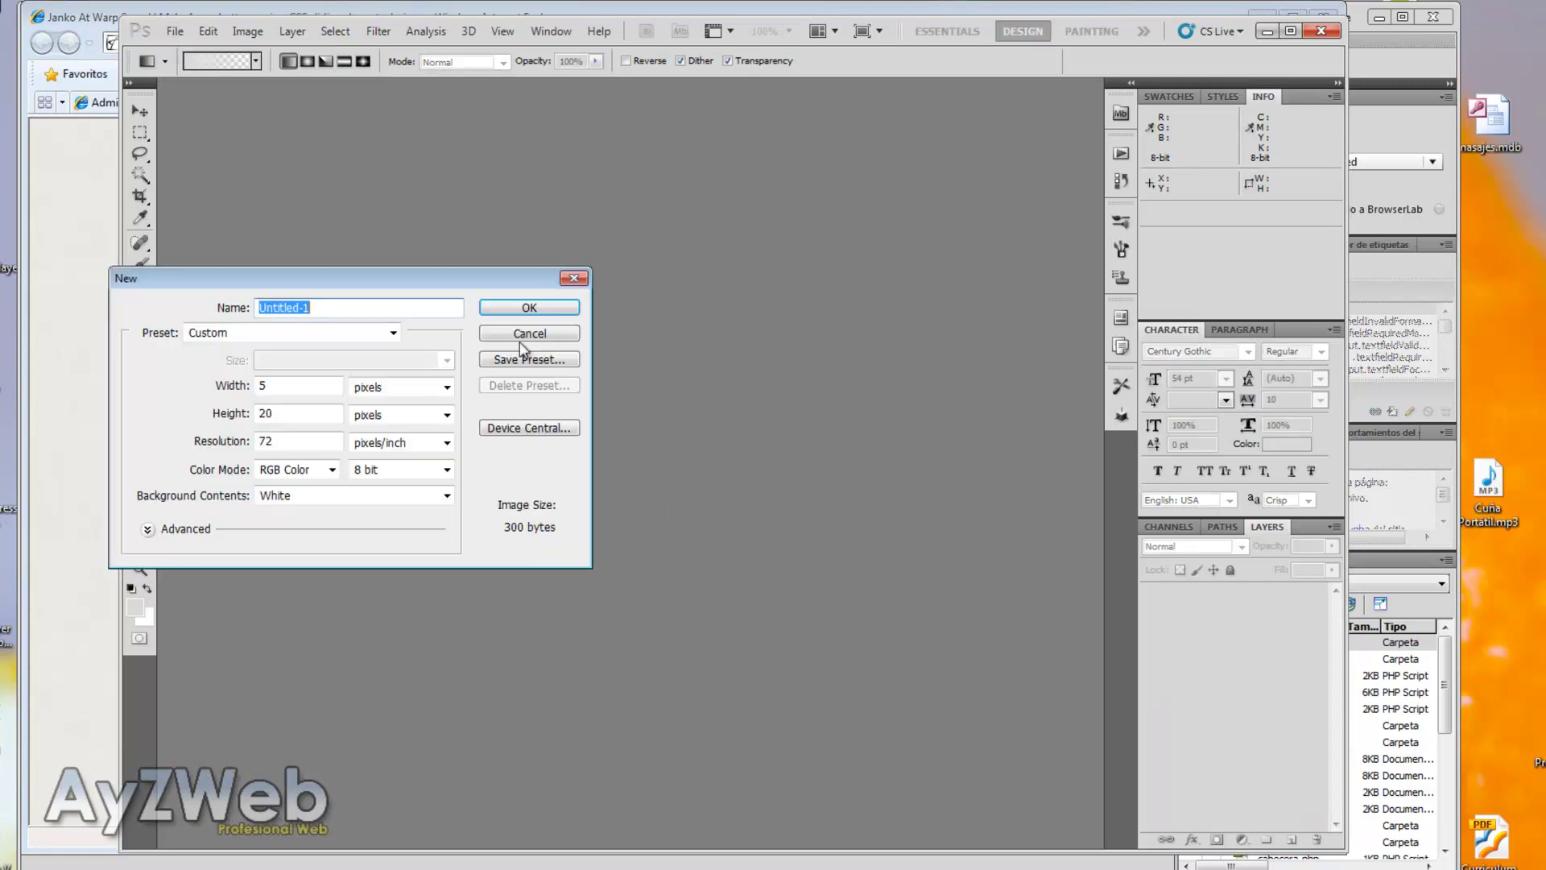
{"action": "left_click", "coordinate": [528, 308]}
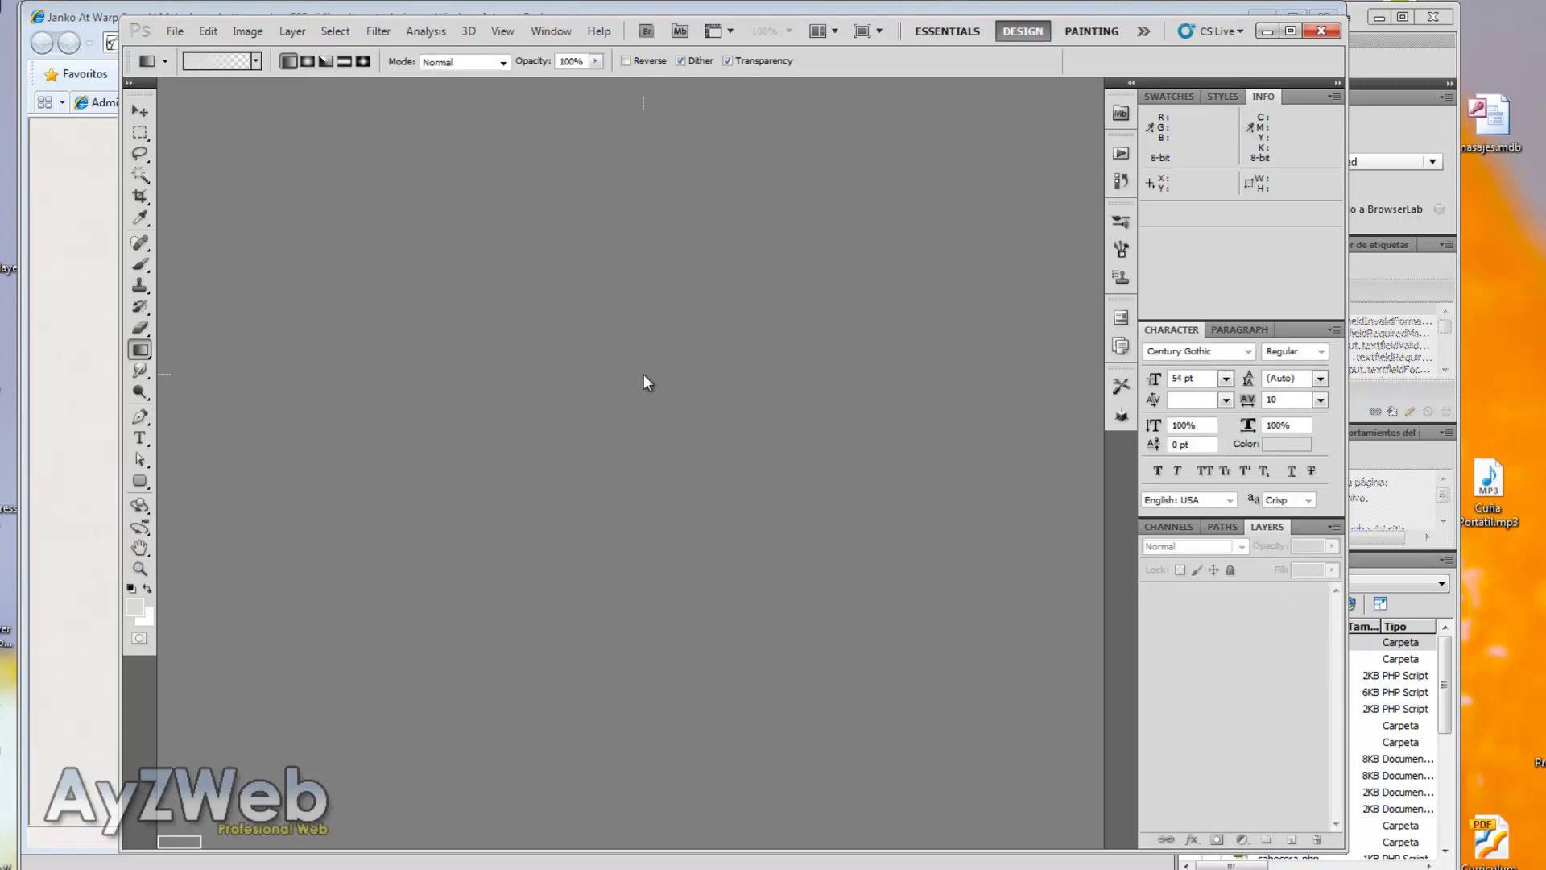
{"action": "key", "text": "ctrl+v"}
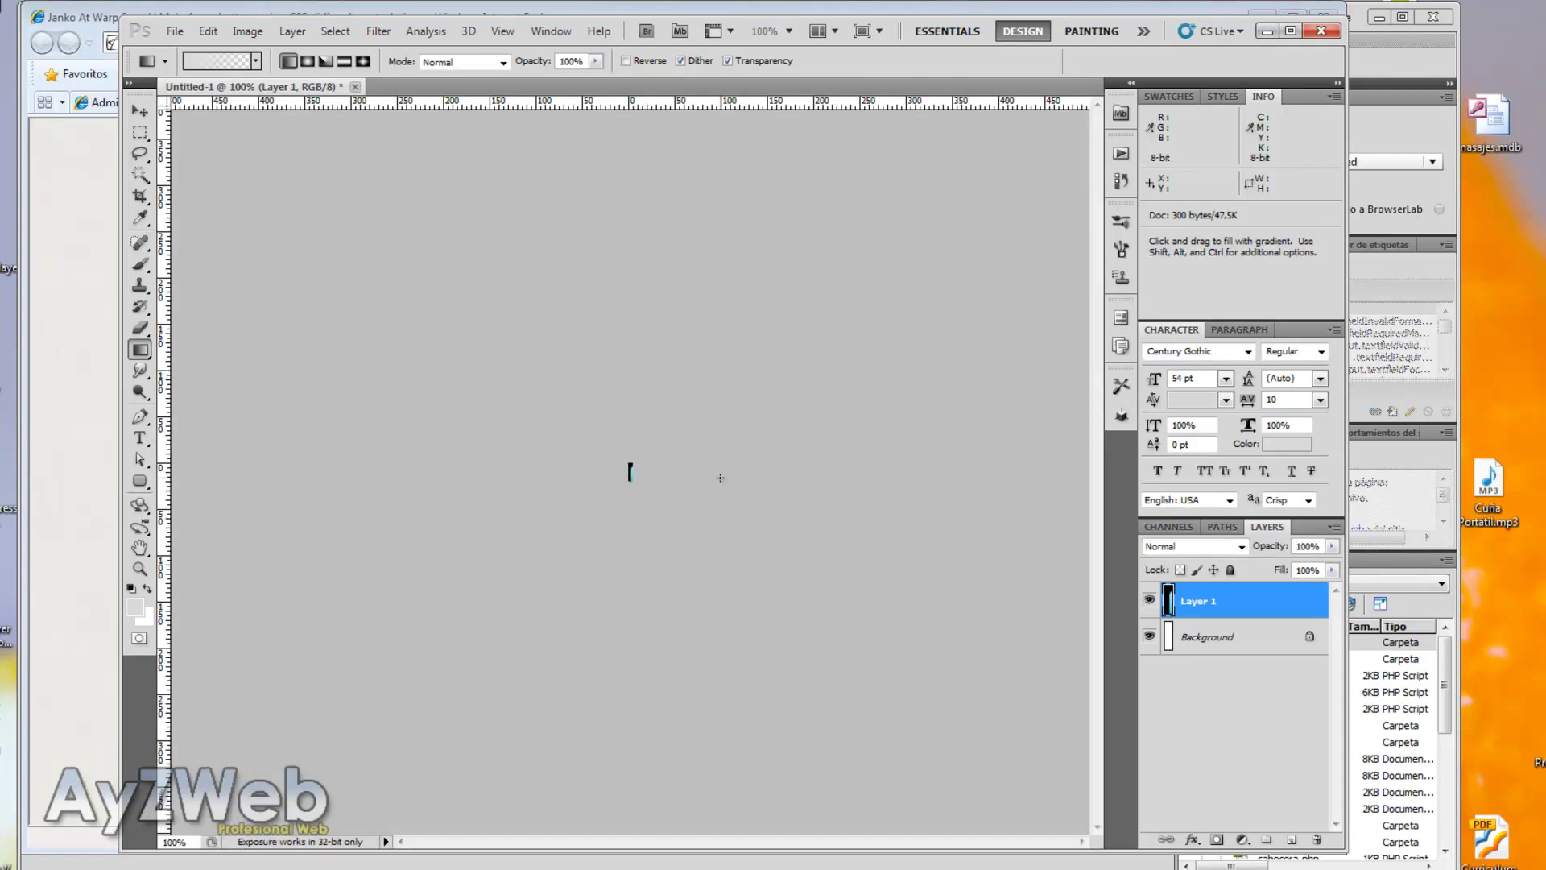
Copy the long left button image from the article again and return to Photoshop
{"action": "key", "text": "alt+Tab"}
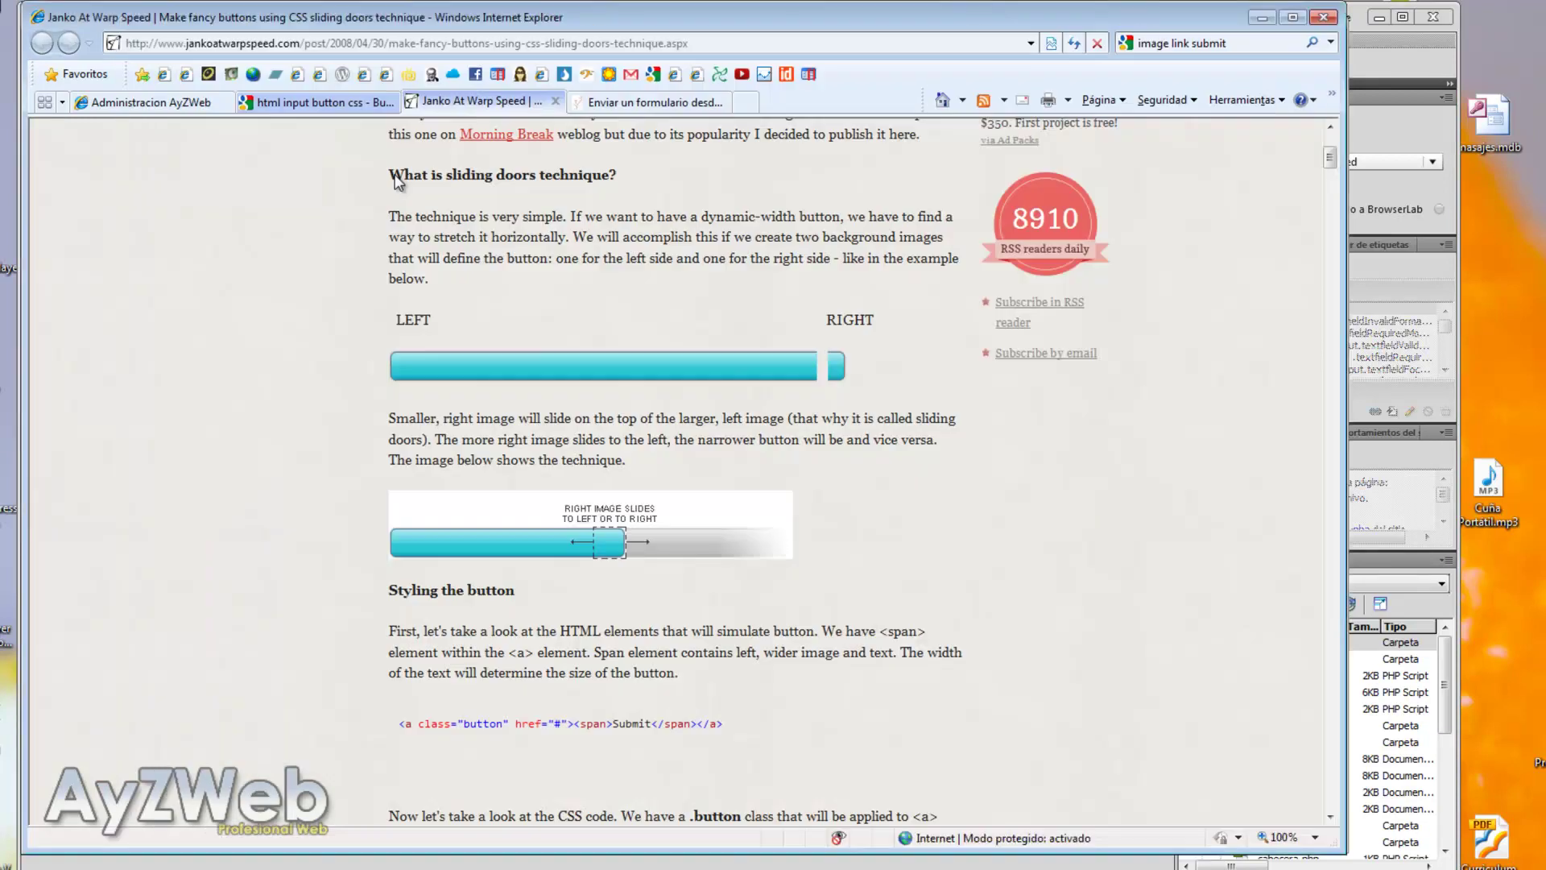
{"action": "right_click", "coordinate": [520, 369]}
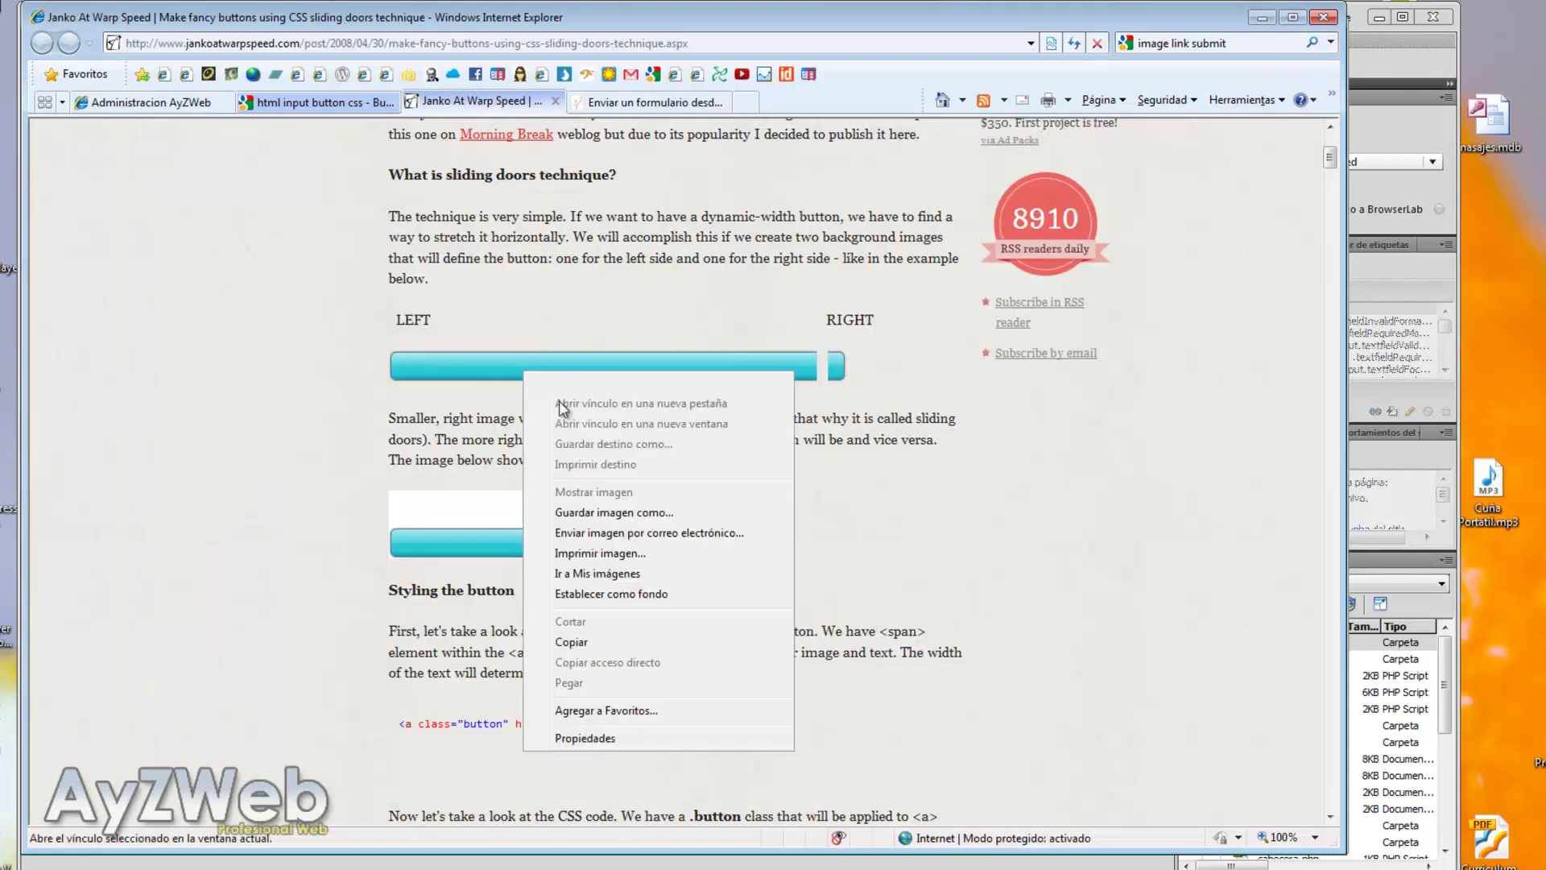
{"action": "left_click", "coordinate": [607, 645]}
{"action": "key", "text": "alt+Tab"}
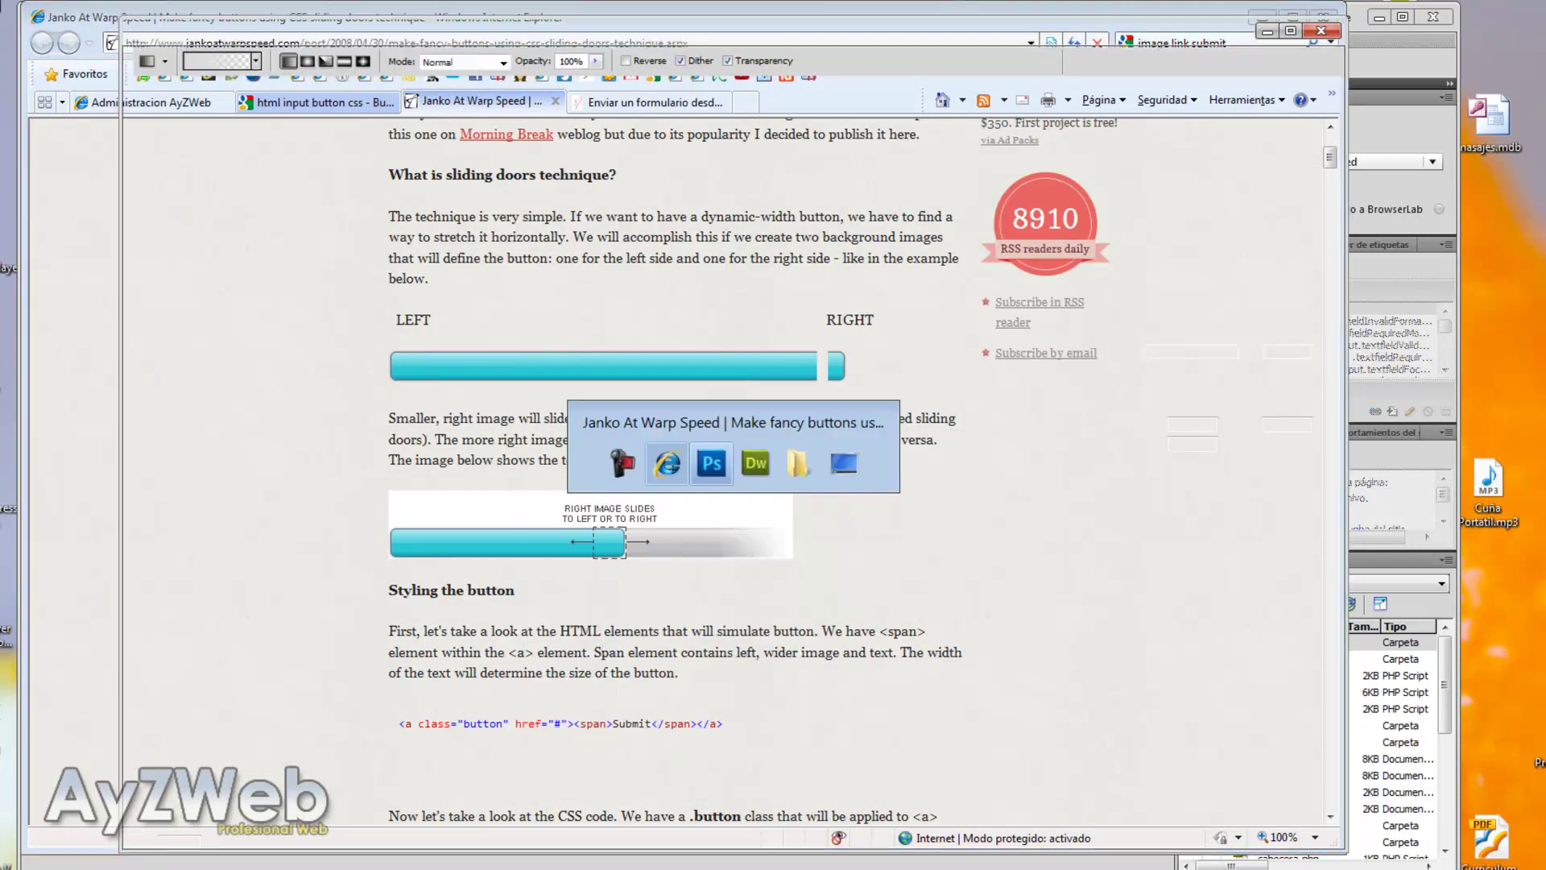
Create a 463 × 35 pixel document from the clipboard dimensions and paste the left button image into it
{"action": "left_click", "coordinate": [177, 31]}
{"action": "key", "text": "ctrl+n"}
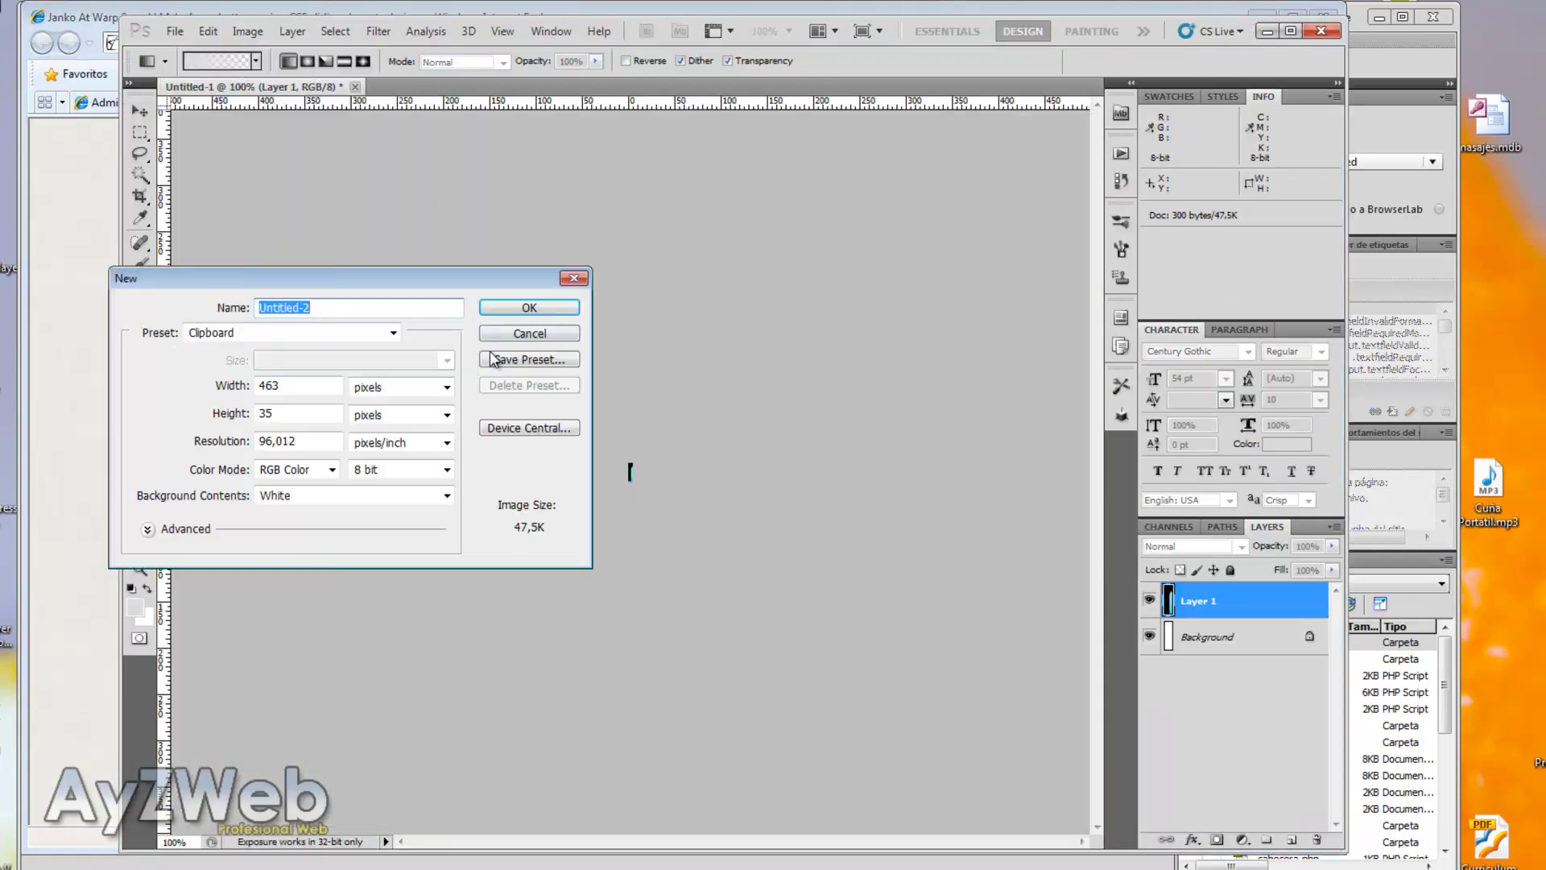
{"action": "left_click", "coordinate": [530, 310]}
{"action": "key", "text": "ctrl+v"}
{"action": "key", "text": "z"}
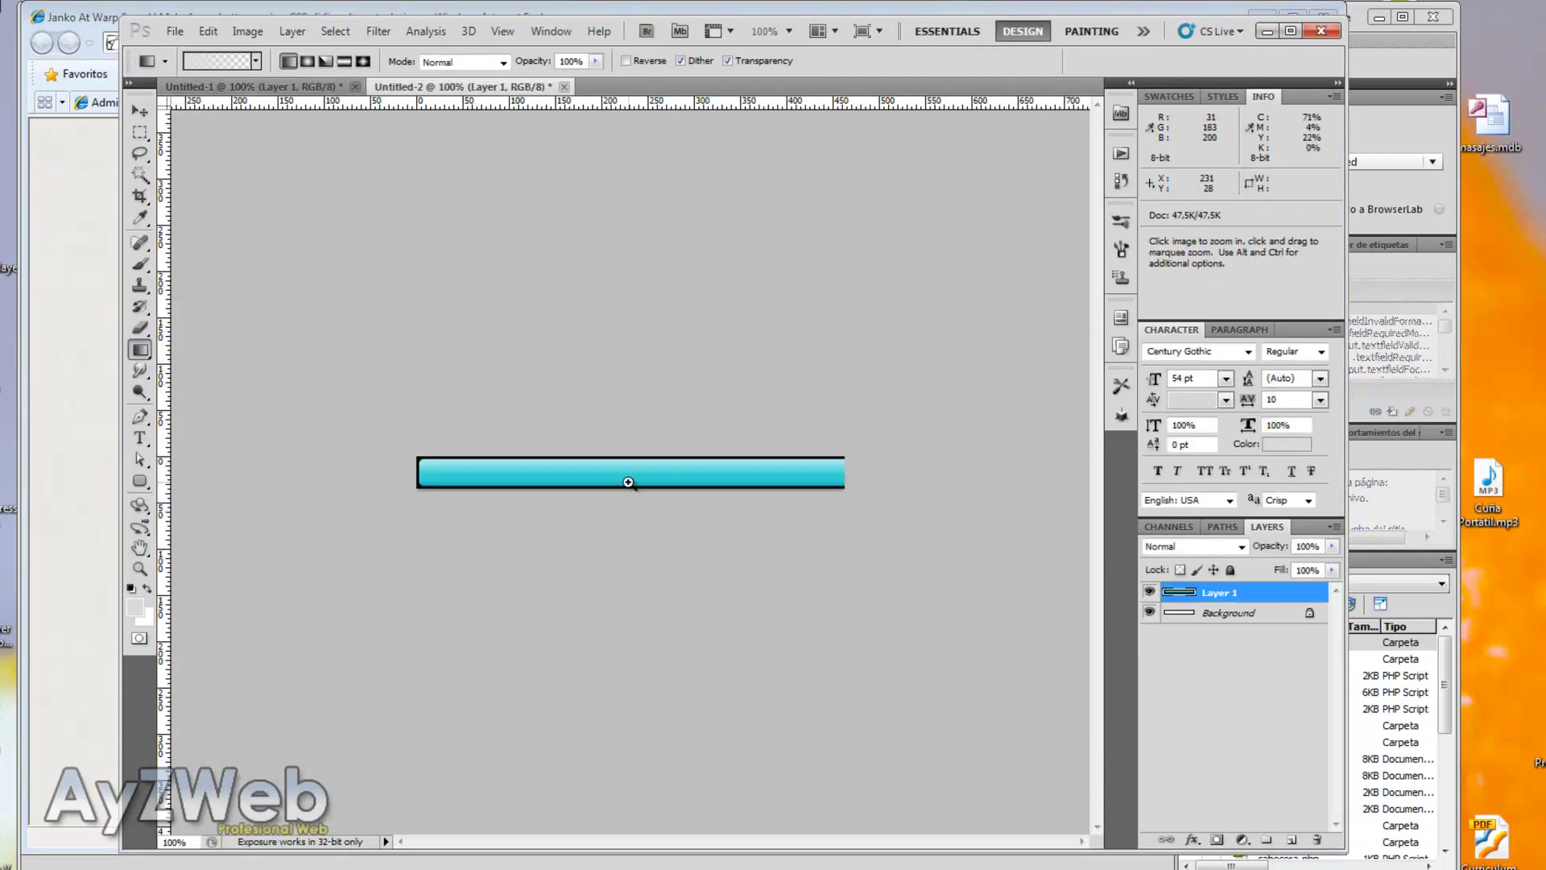
{"action": "left_click", "coordinate": [629, 475]}
{"action": "key", "text": "g"}
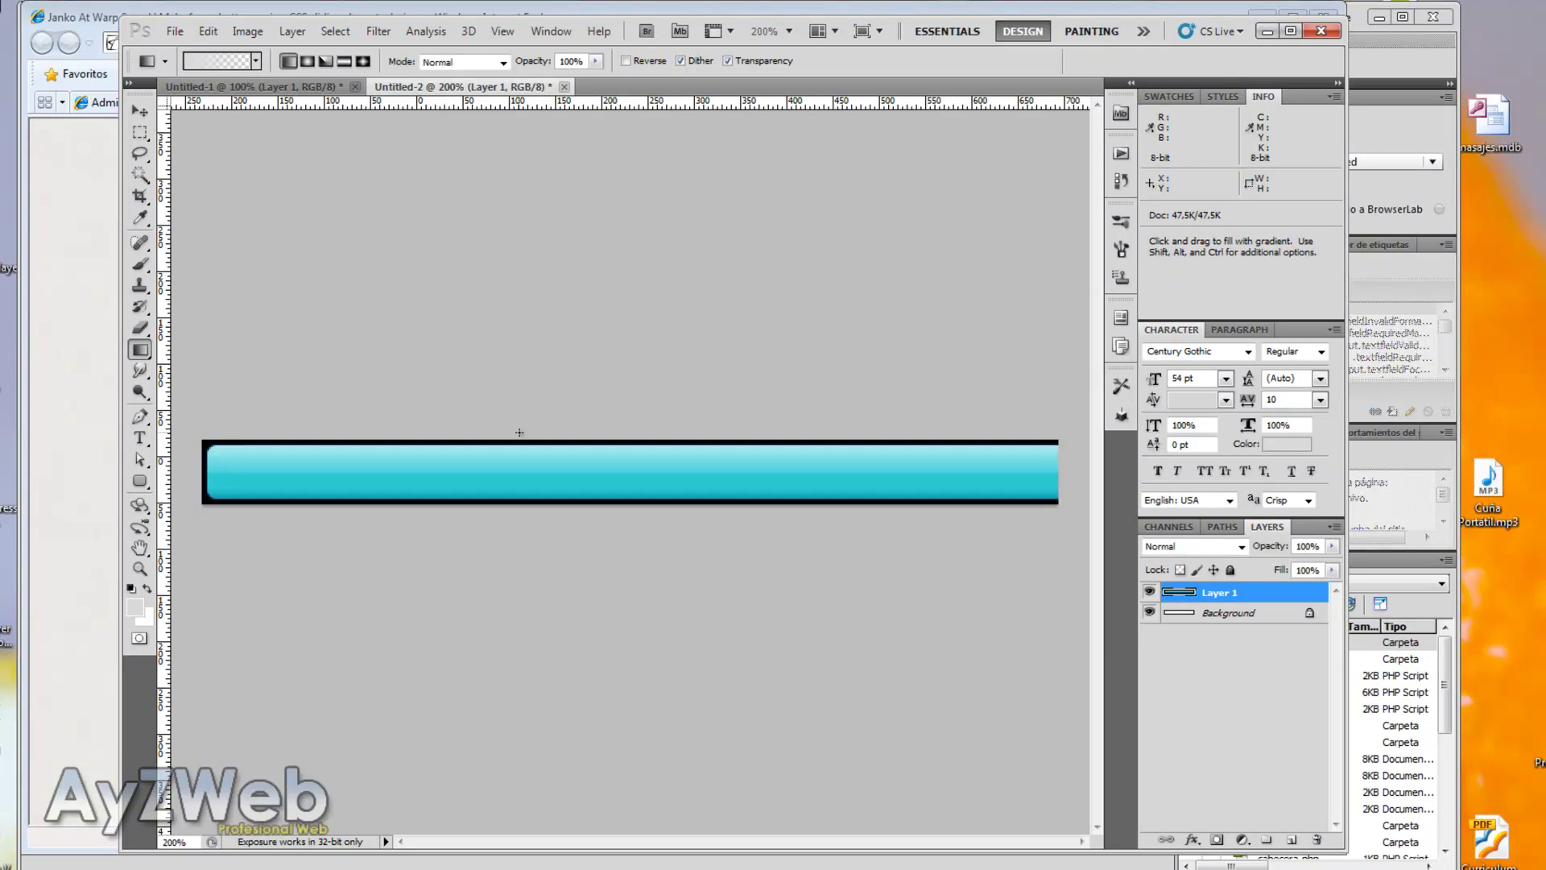
Check the dimensions of the small right button image in the browser article through its properties
{"action": "key", "text": "alt+Tab"}
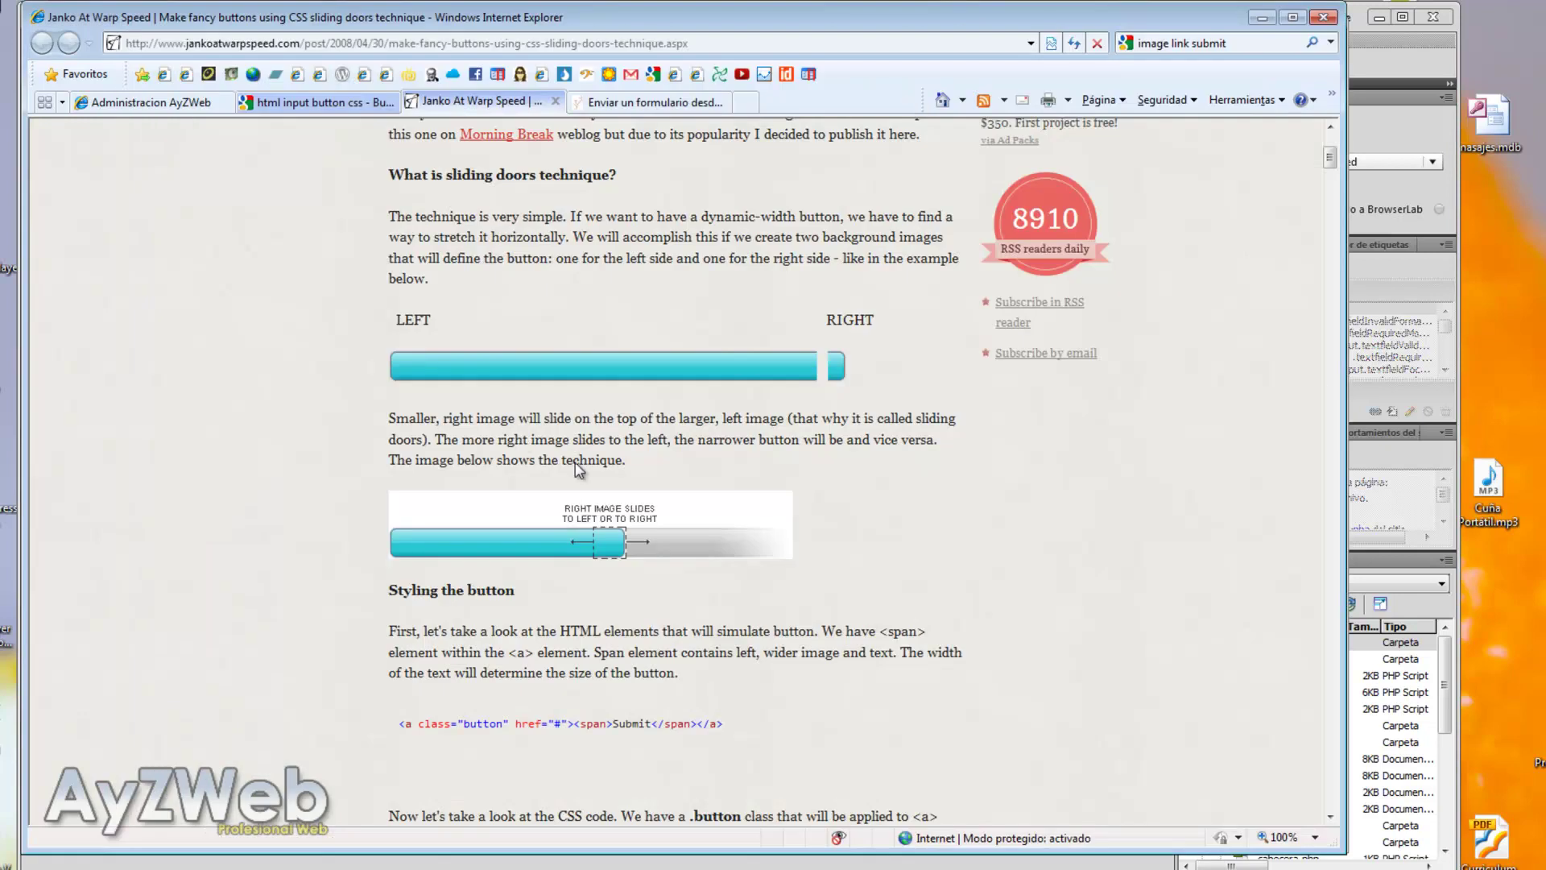
{"action": "right_click", "coordinate": [829, 367]}
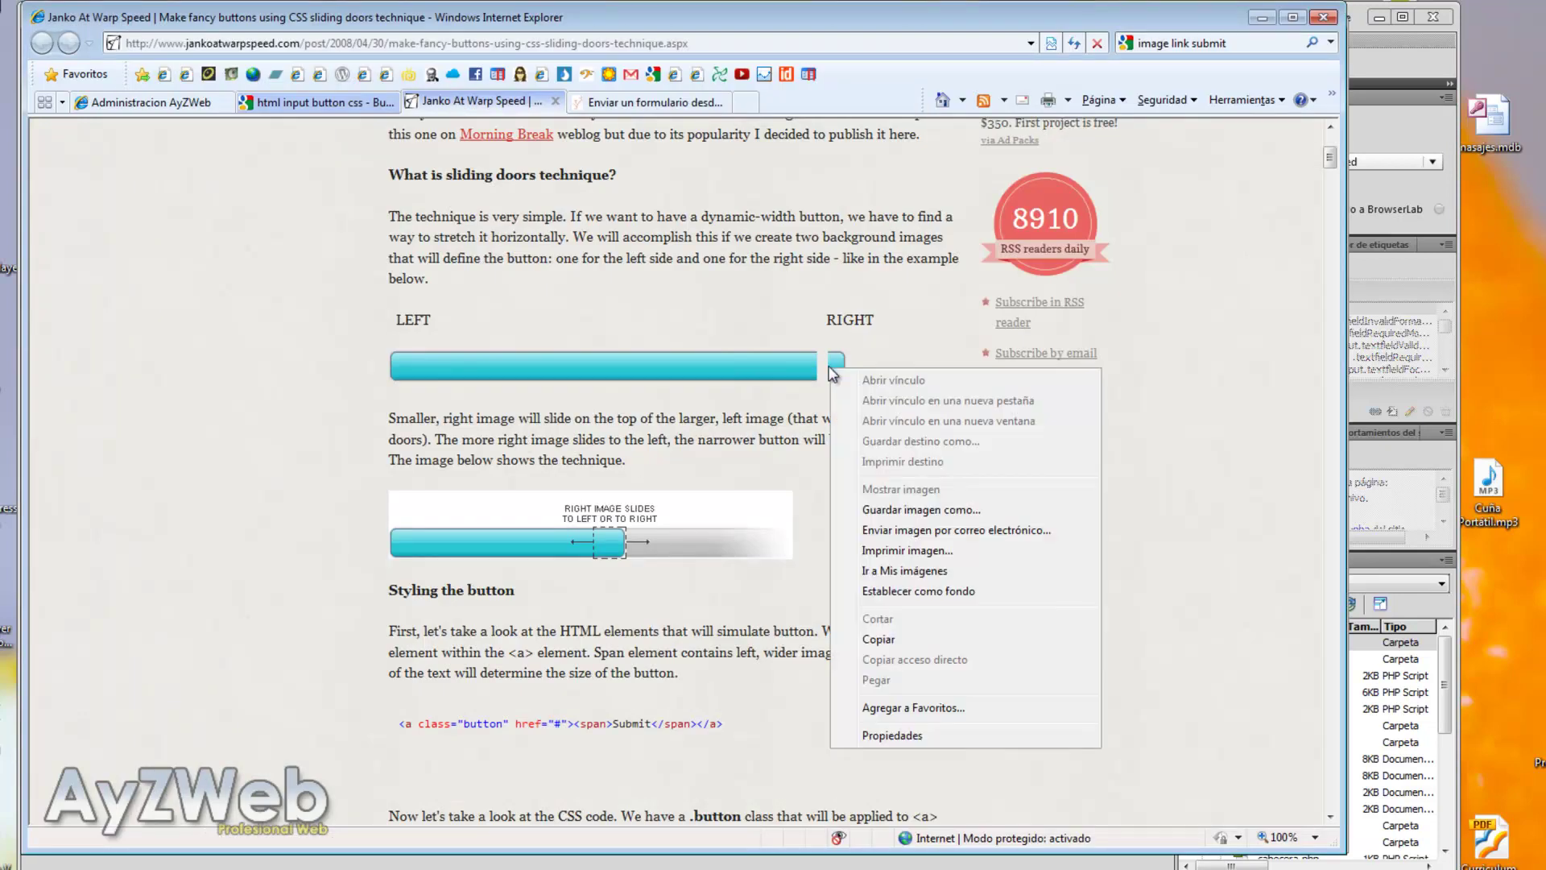
{"action": "left_click", "coordinate": [880, 733]}
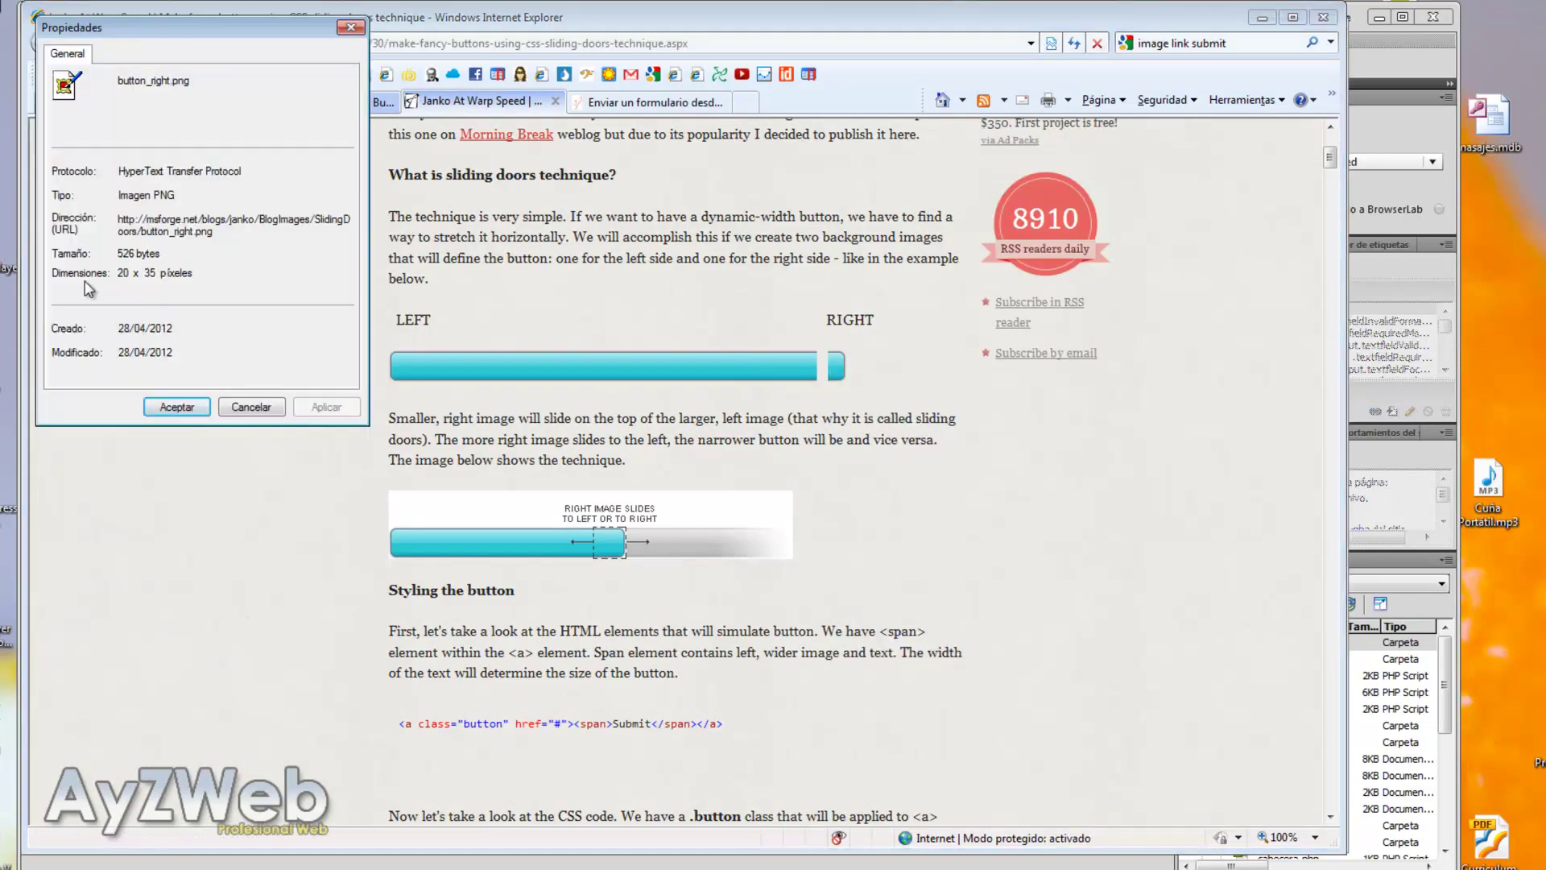
{"action": "left_click", "coordinate": [256, 411]}
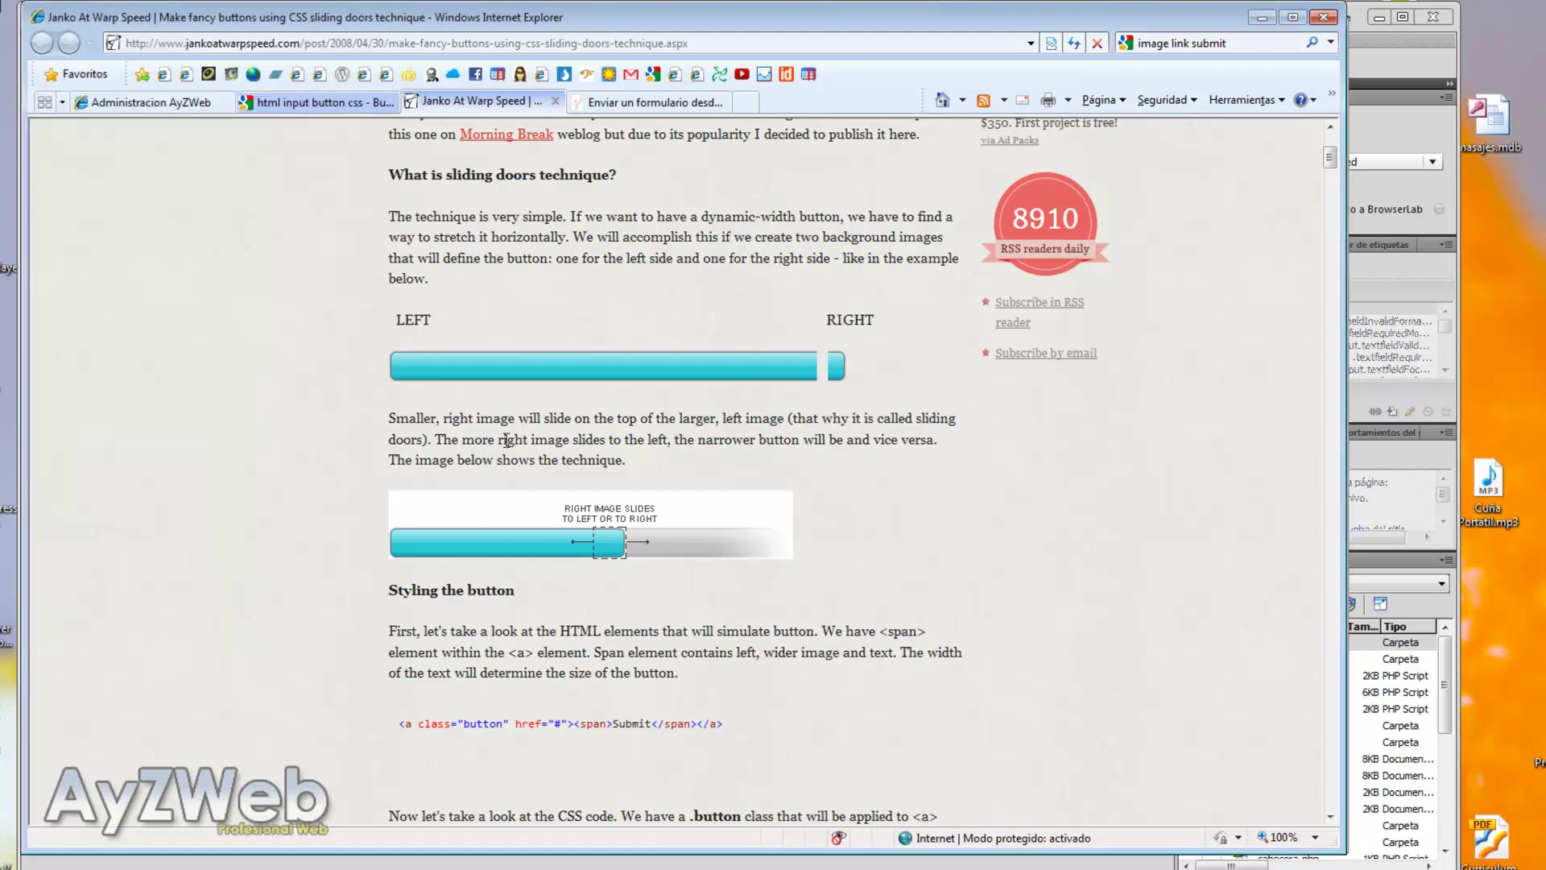
Measure a full-height section of the pasted button image in Photoshop with a rectangular selection, and deselect it
{"action": "key", "text": "alt+Tab"}
{"action": "left_click", "coordinate": [140, 132]}
{"action": "left_click_drag", "start_coordinate": [291, 441], "coordinate": [413, 501]}
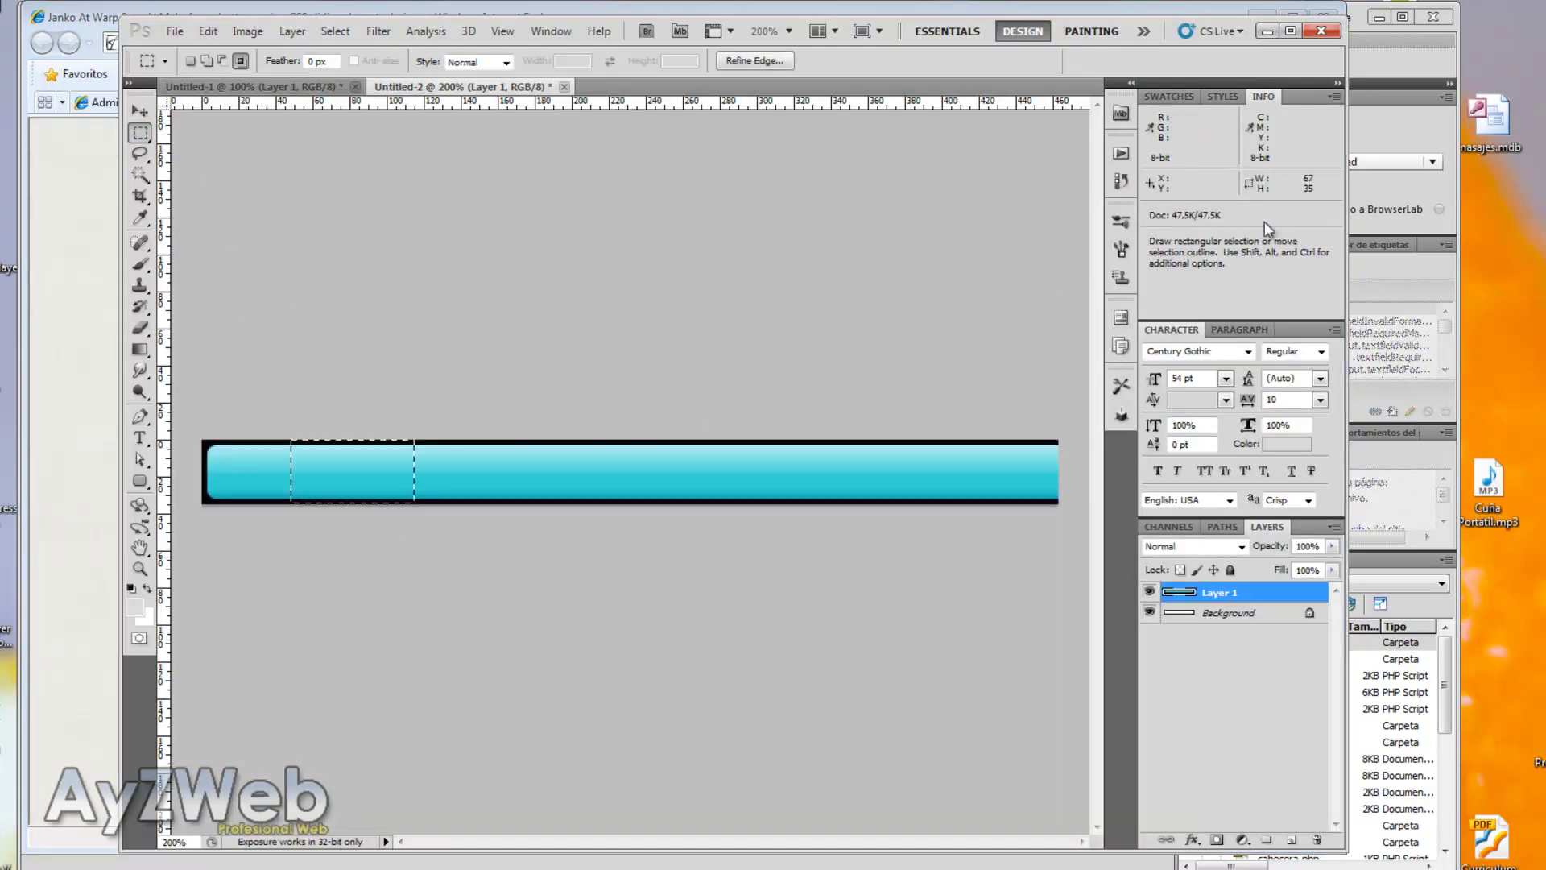
{"action": "left_click", "coordinate": [408, 373]}
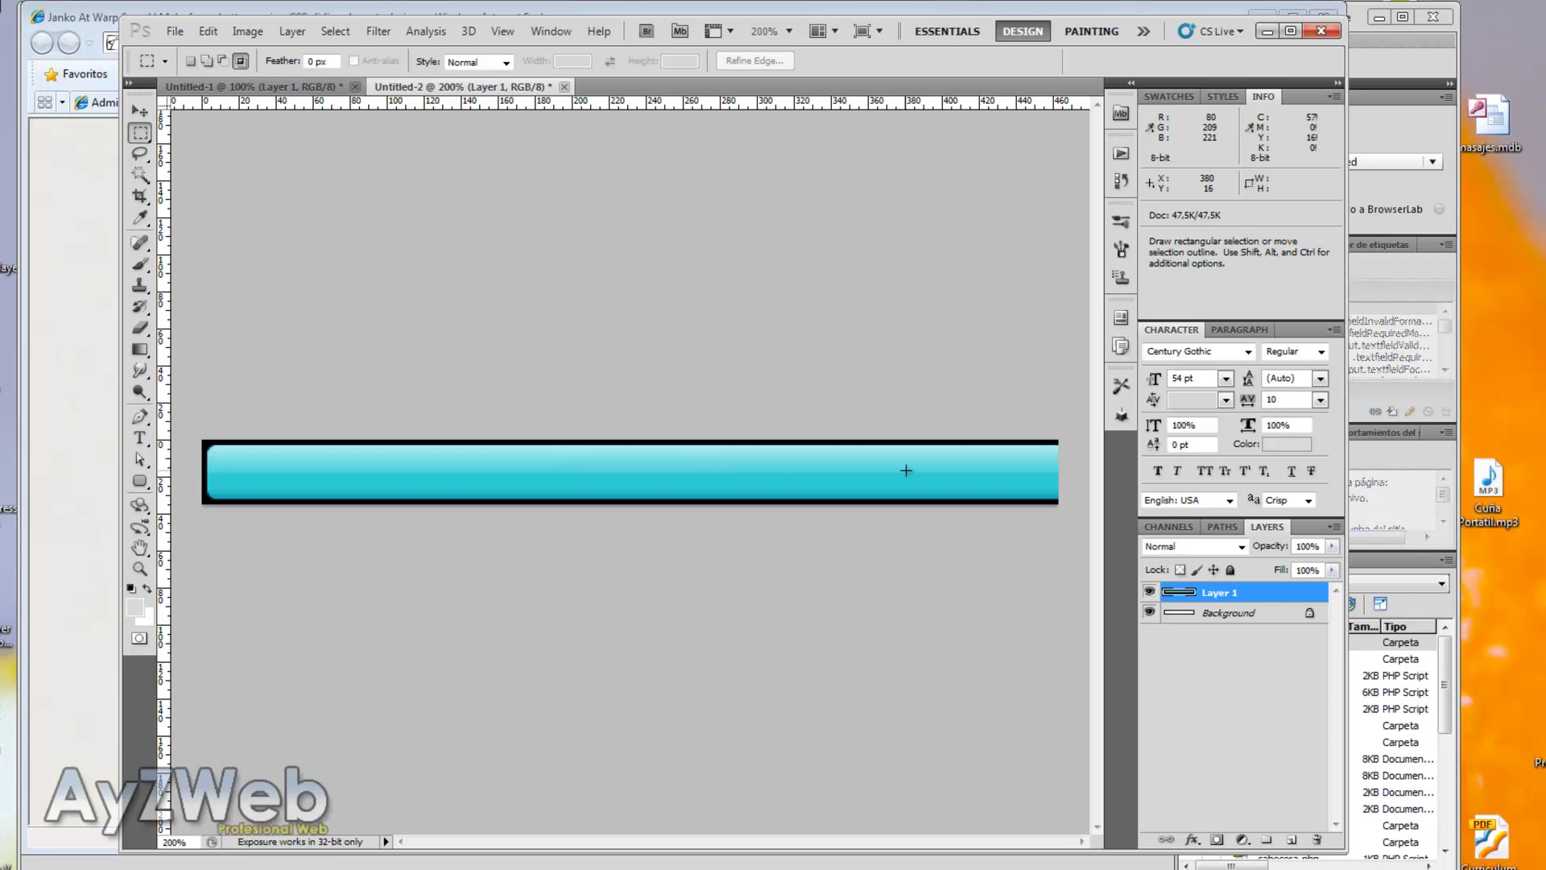
Hide Layer 1 and draw a rounded rectangle of about 454 × 27 pixels with a 5 px radius inside the canvas
{"action": "left_click", "coordinate": [1149, 593]}
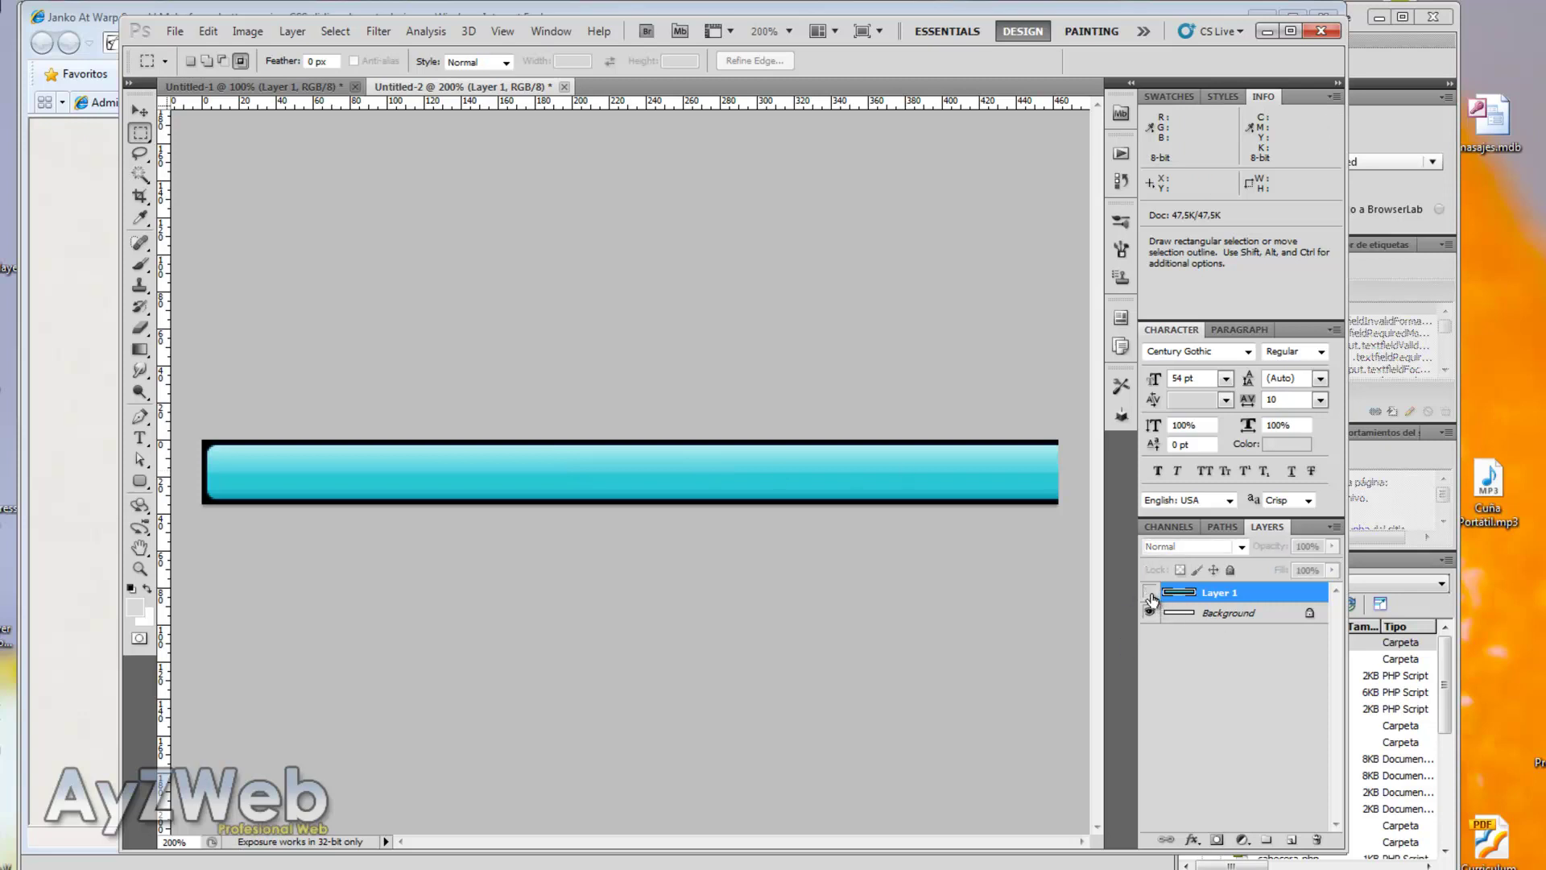
{"action": "left_click", "coordinate": [140, 483]}
{"action": "left_click_drag", "start_coordinate": [212, 447], "coordinate": [1050, 498]}
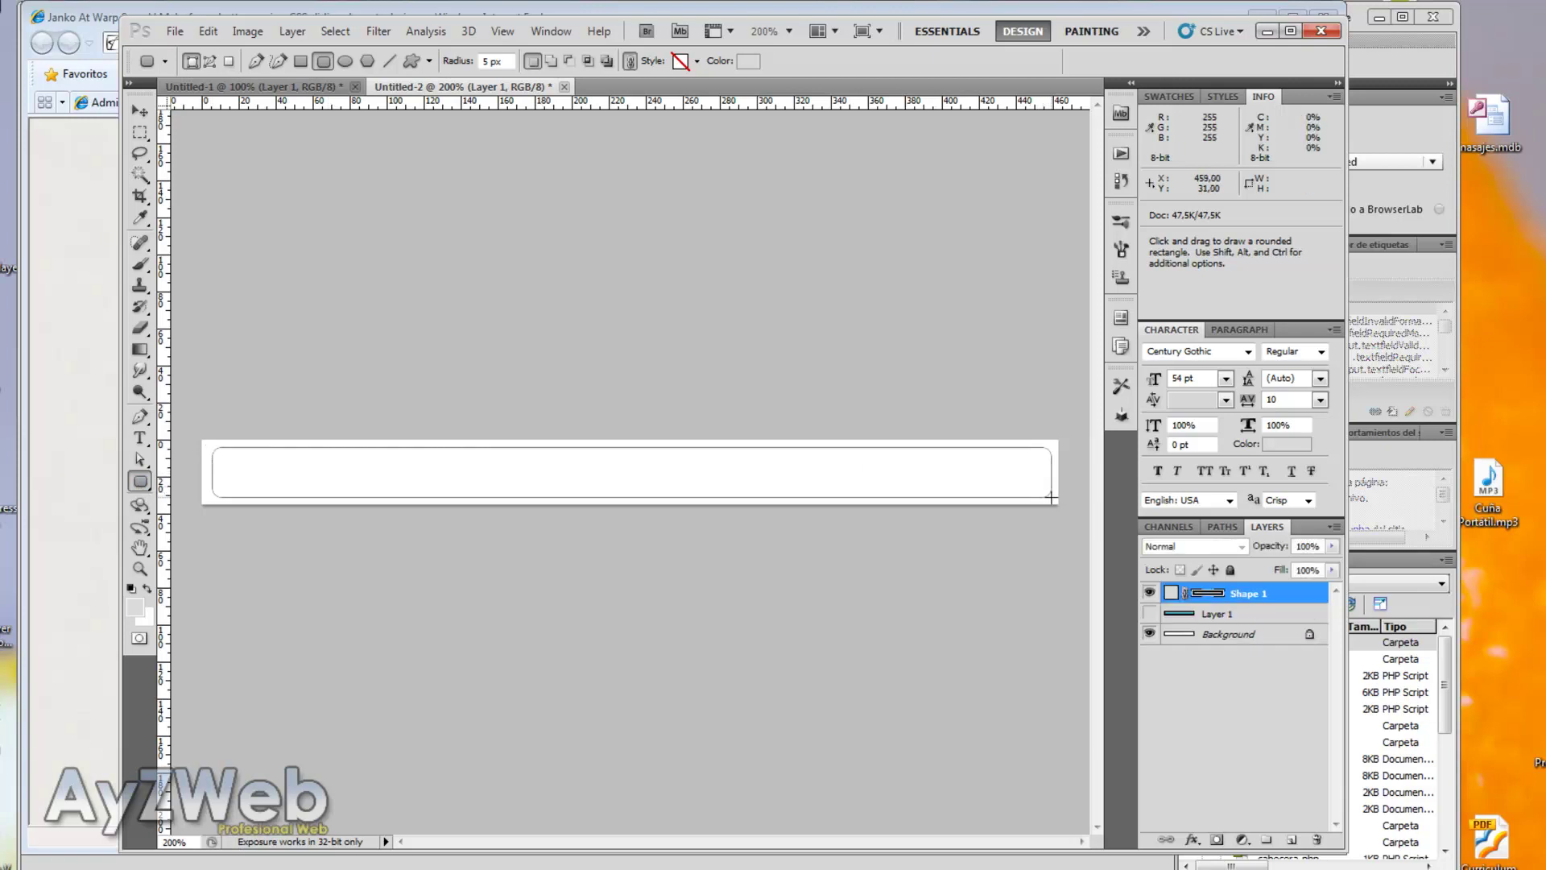
{"action": "right_click", "coordinate": [1052, 499]}
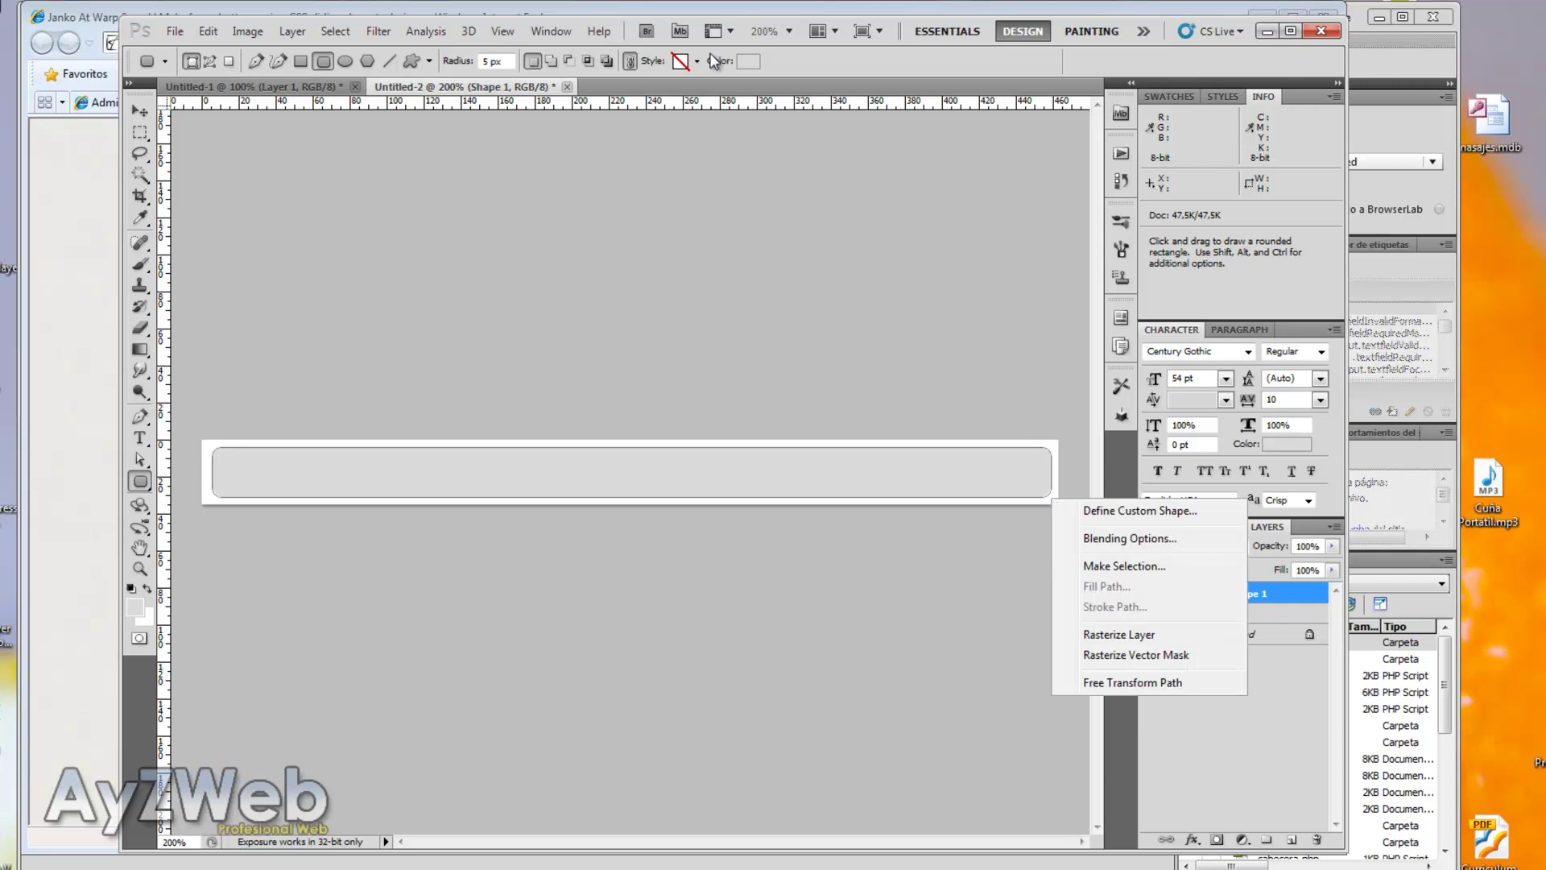
{"action": "left_click", "coordinate": [902, 28]}
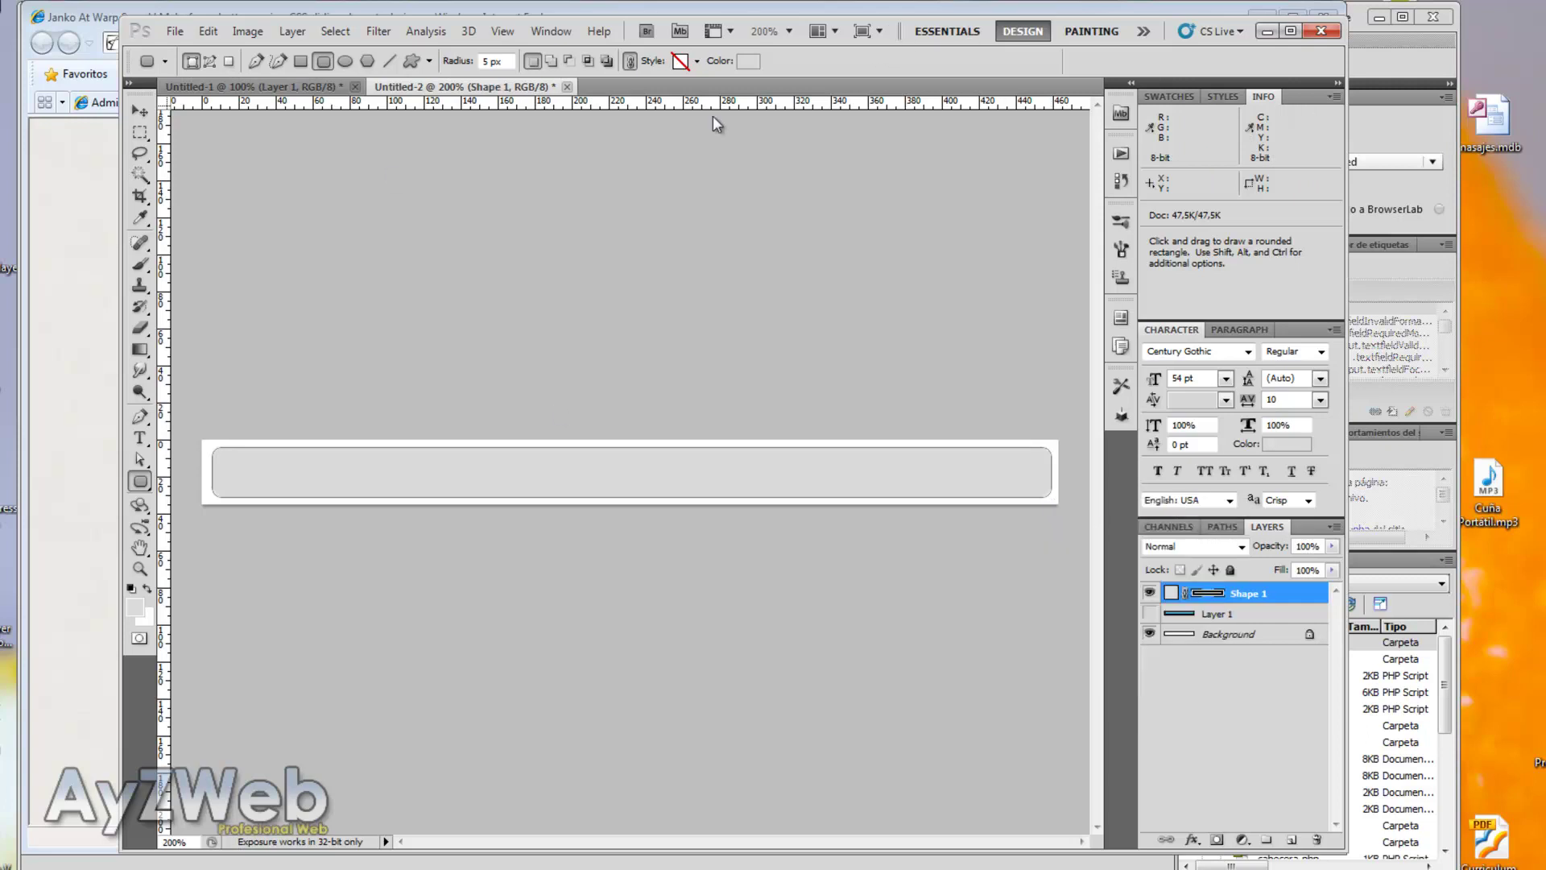
{"action": "left_click", "coordinate": [141, 112]}
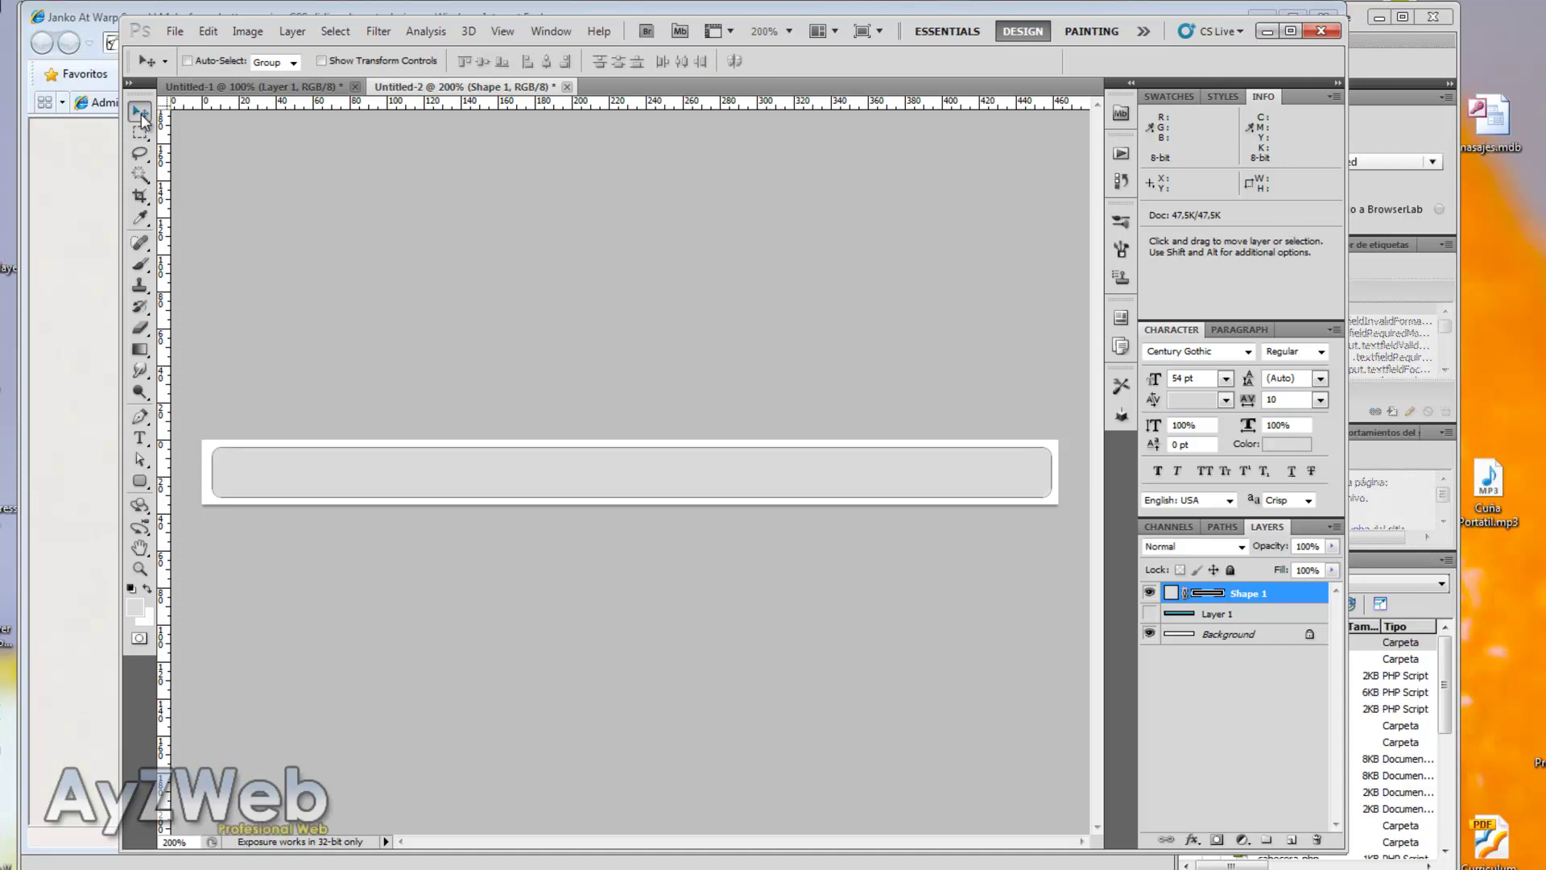
{"action": "right_click", "coordinate": [328, 466]}
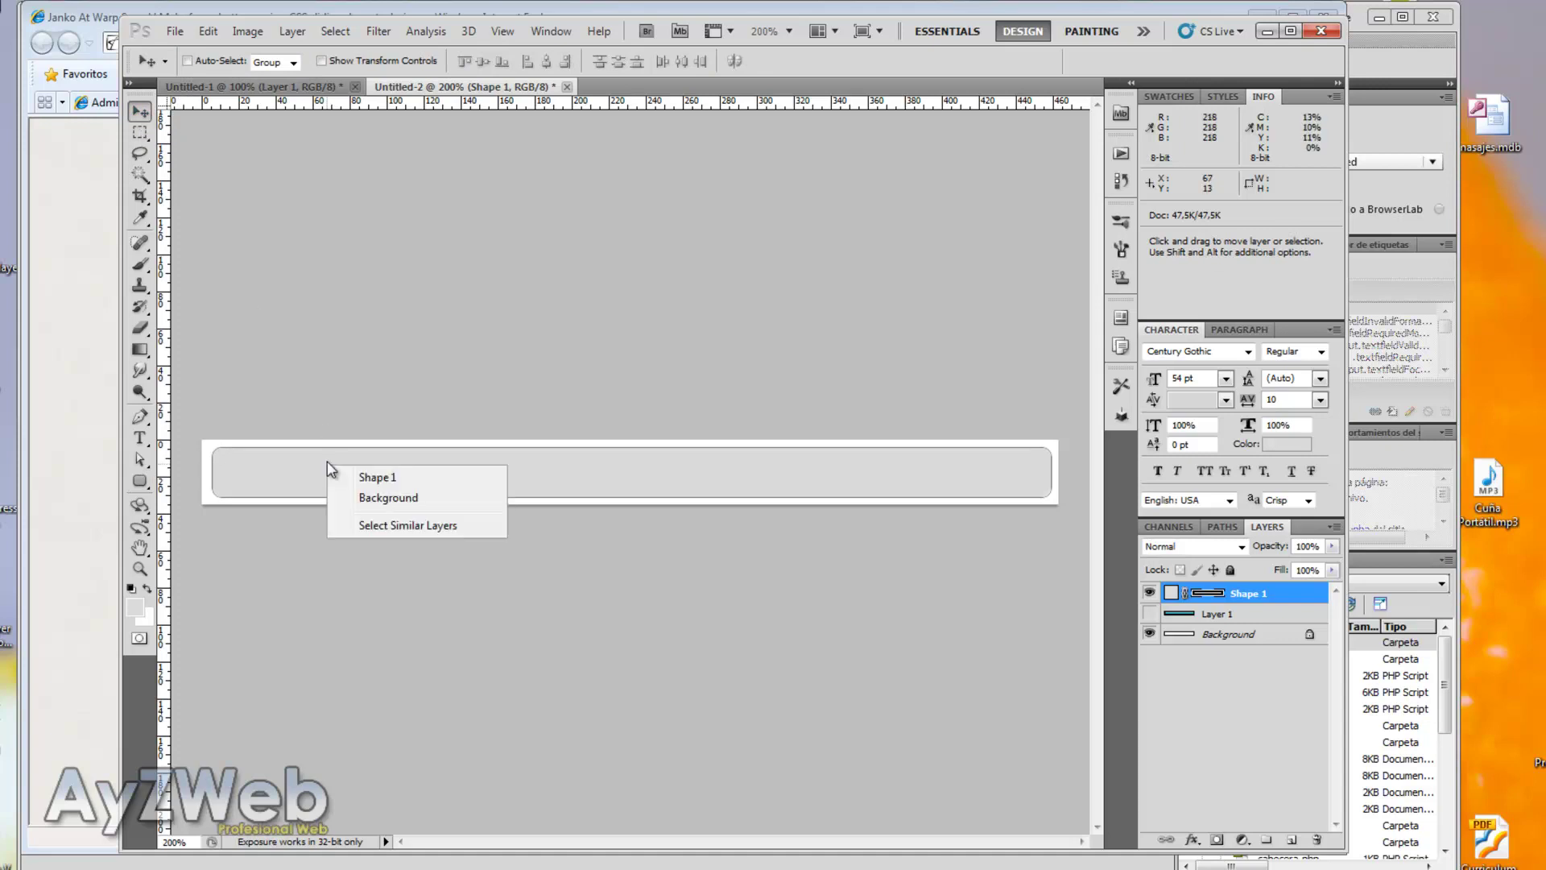
{"action": "right_click", "coordinate": [559, 448]}
{"action": "left_click", "coordinate": [559, 448]}
{"action": "right_click", "coordinate": [559, 447]}
{"action": "left_click", "coordinate": [581, 457]}
{"action": "right_click", "coordinate": [580, 451]}
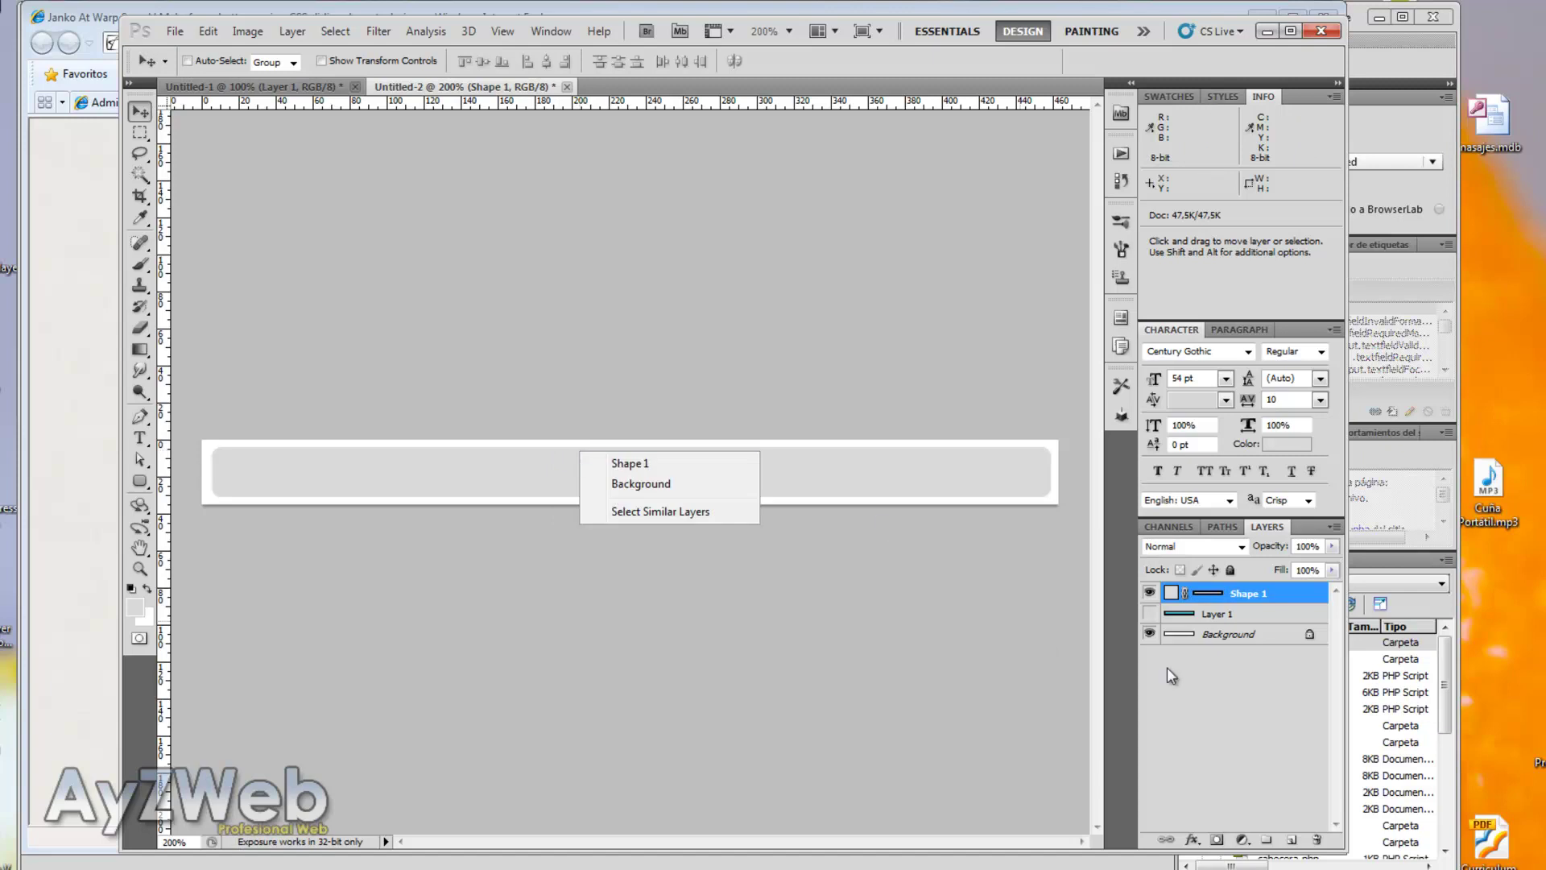
Load the rounded rectangle's outline as a selection and add a new empty layer above Shape 1
{"action": "left_click", "coordinate": [1210, 597]}
{"action": "left_click", "coordinate": [1209, 597], "text": "ctrl"}
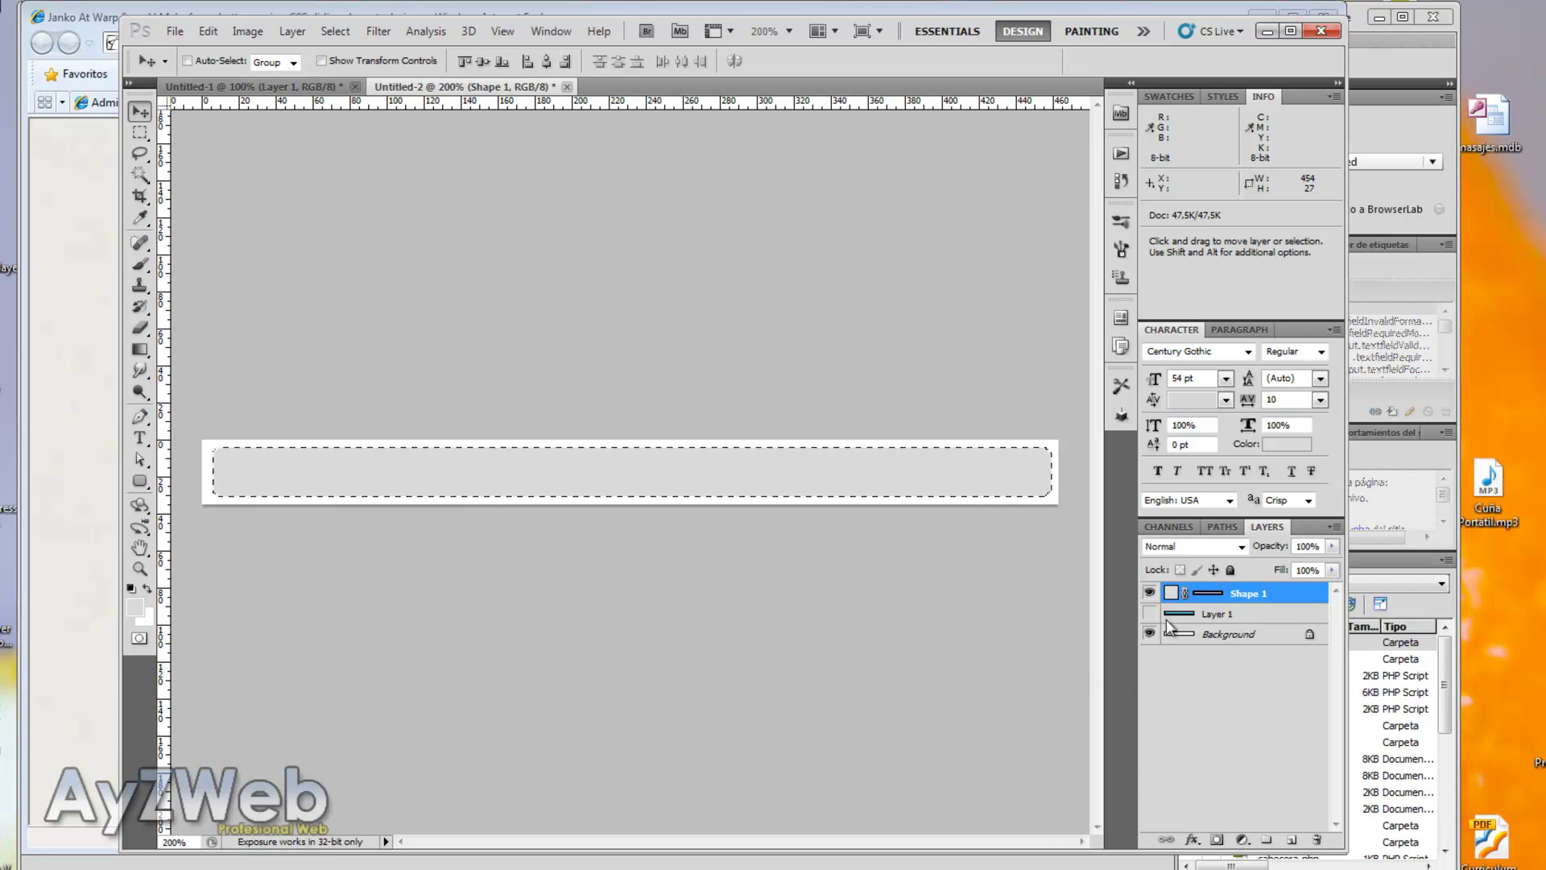
{"action": "left_click", "coordinate": [1290, 840]}
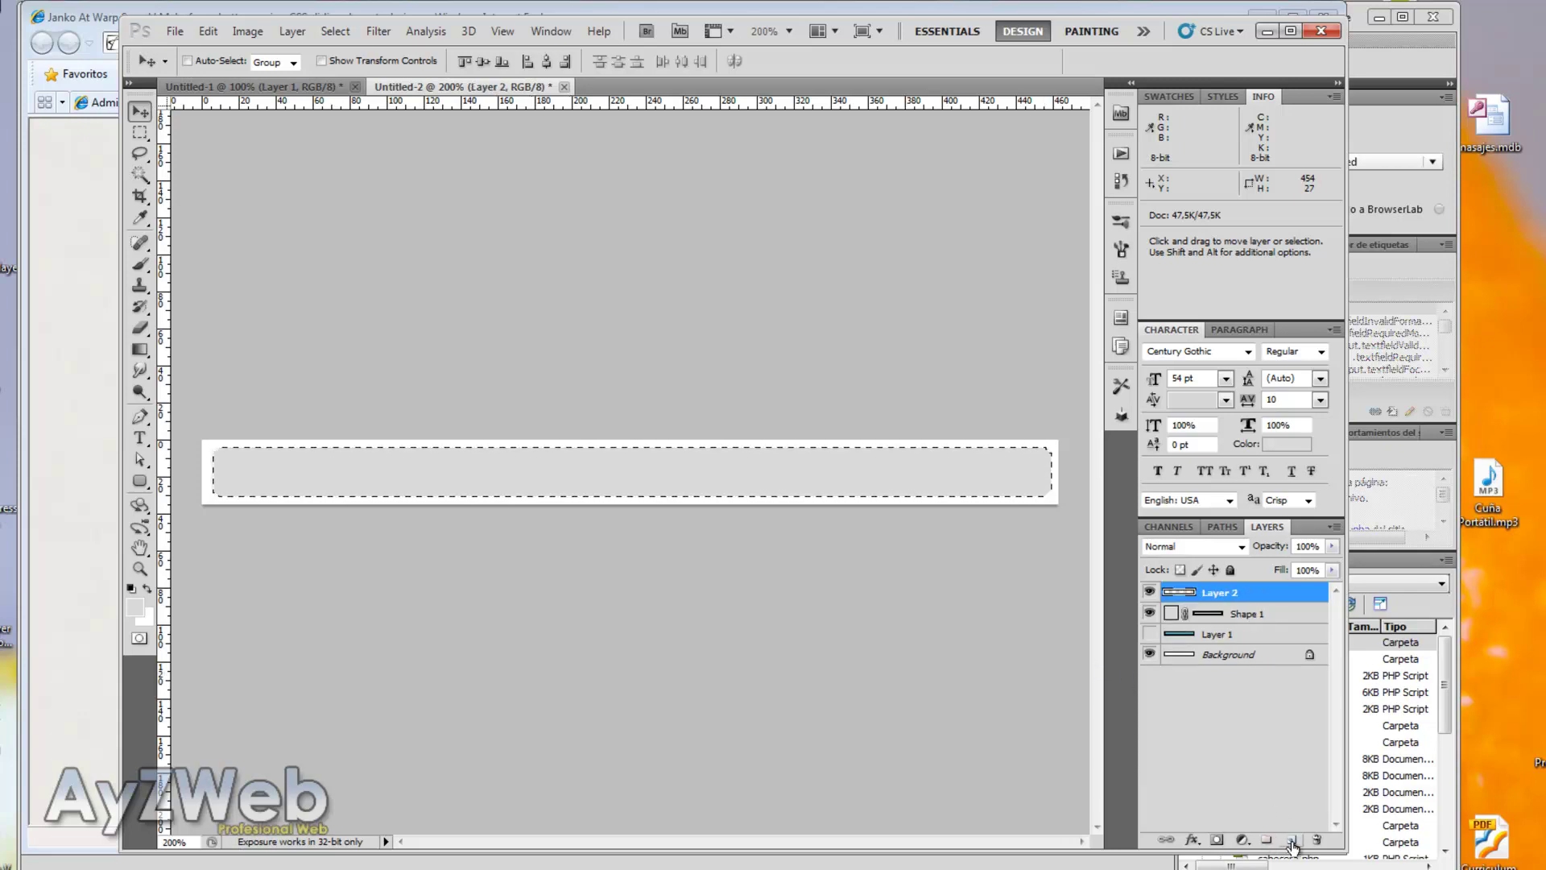
Hide the Shape 1 layer and set the foreground colour to orange #e18c12 for the Gradient tool
{"action": "left_click", "coordinate": [1150, 614]}
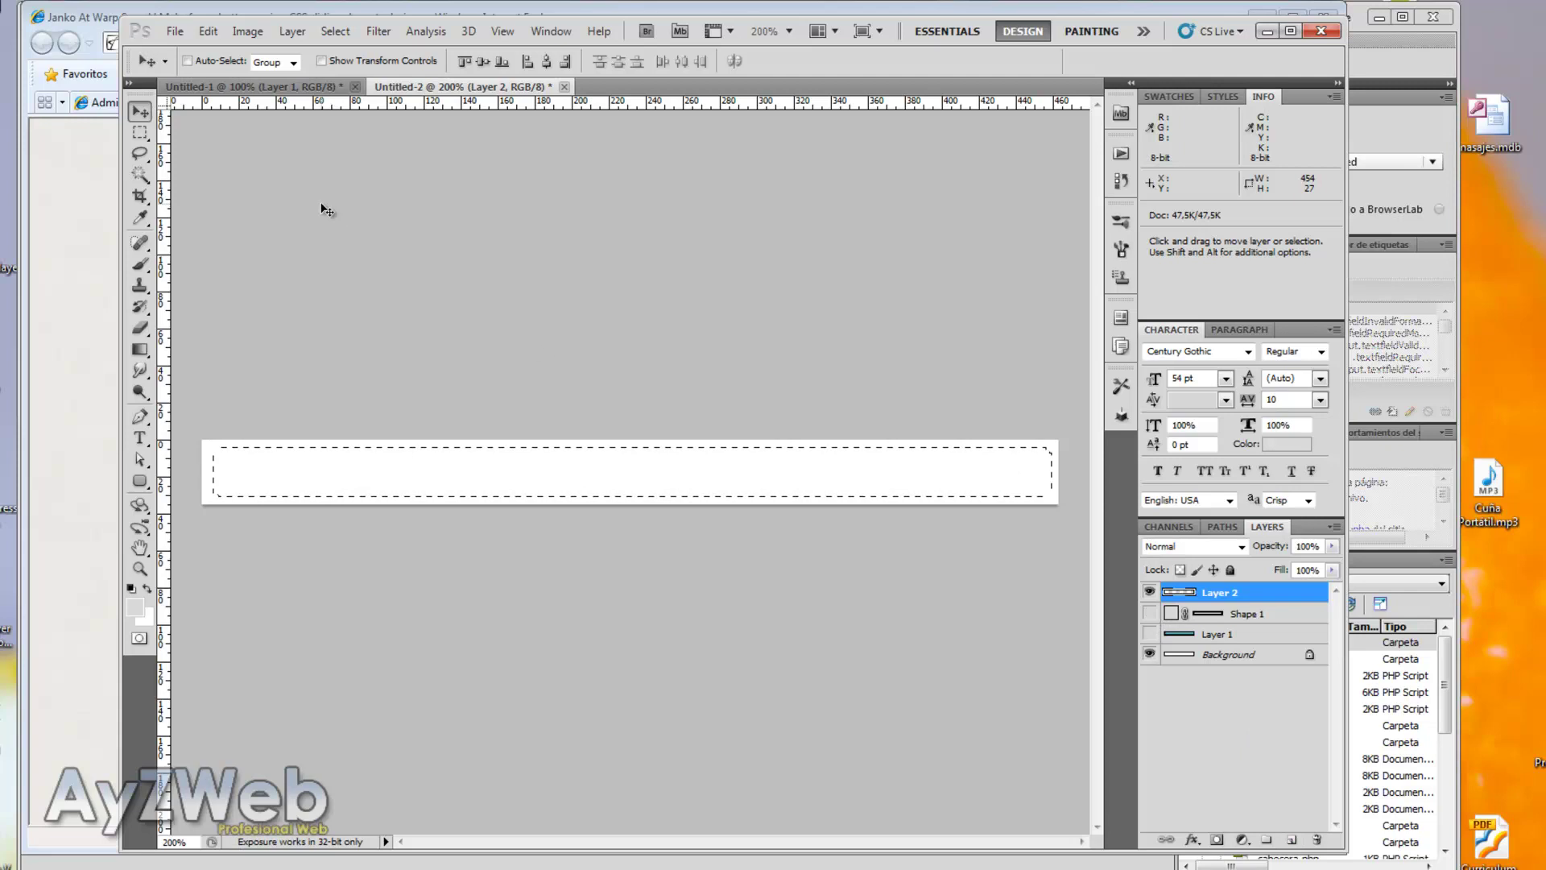
{"action": "left_click", "coordinate": [140, 349]}
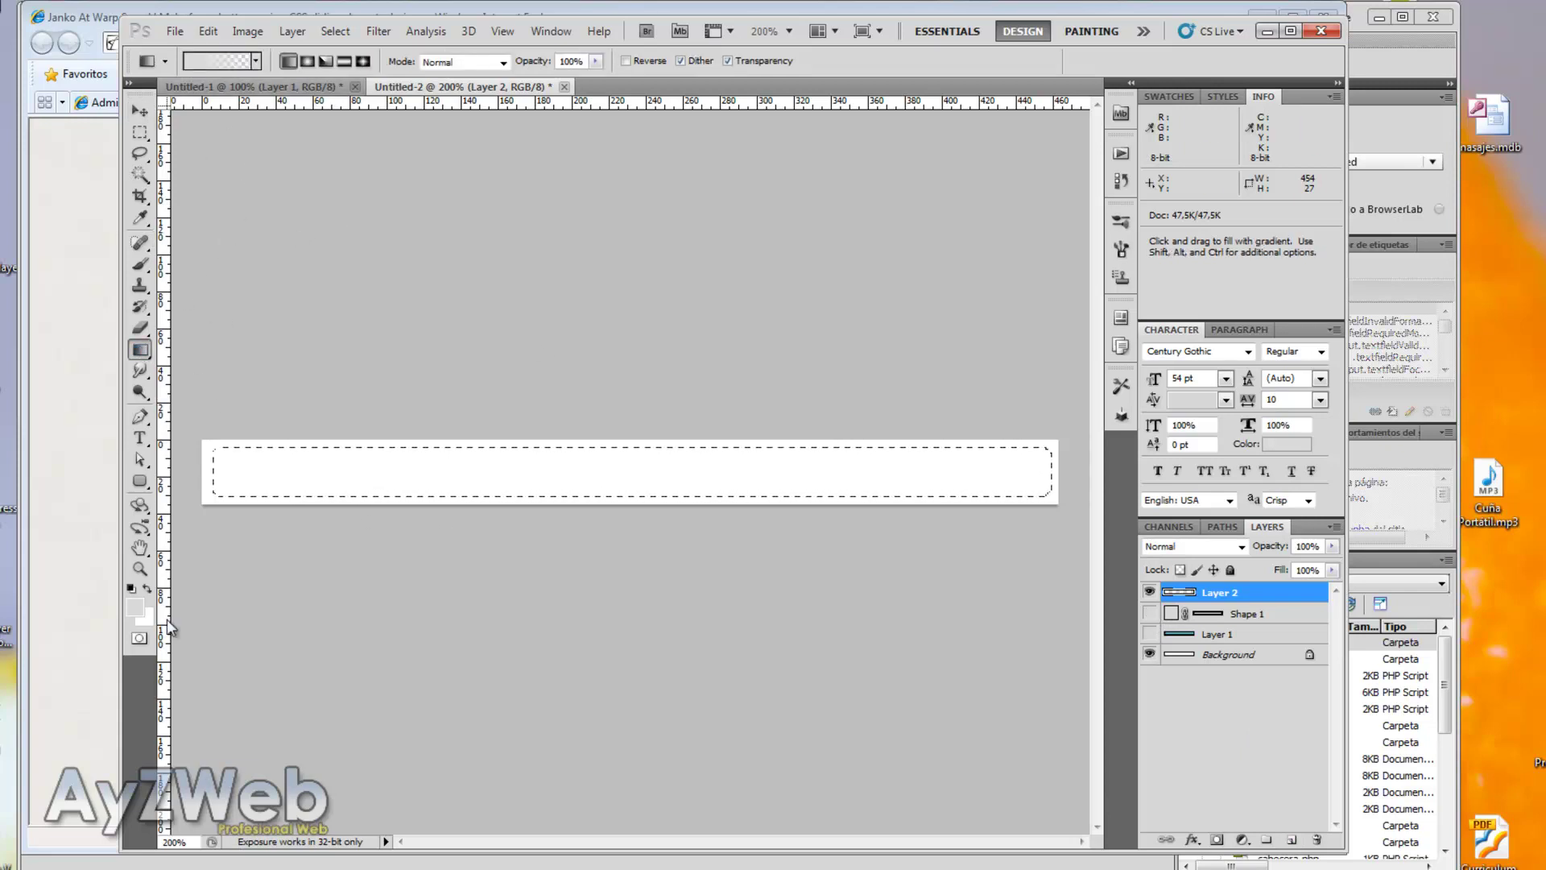
{"action": "left_click", "coordinate": [134, 607]}
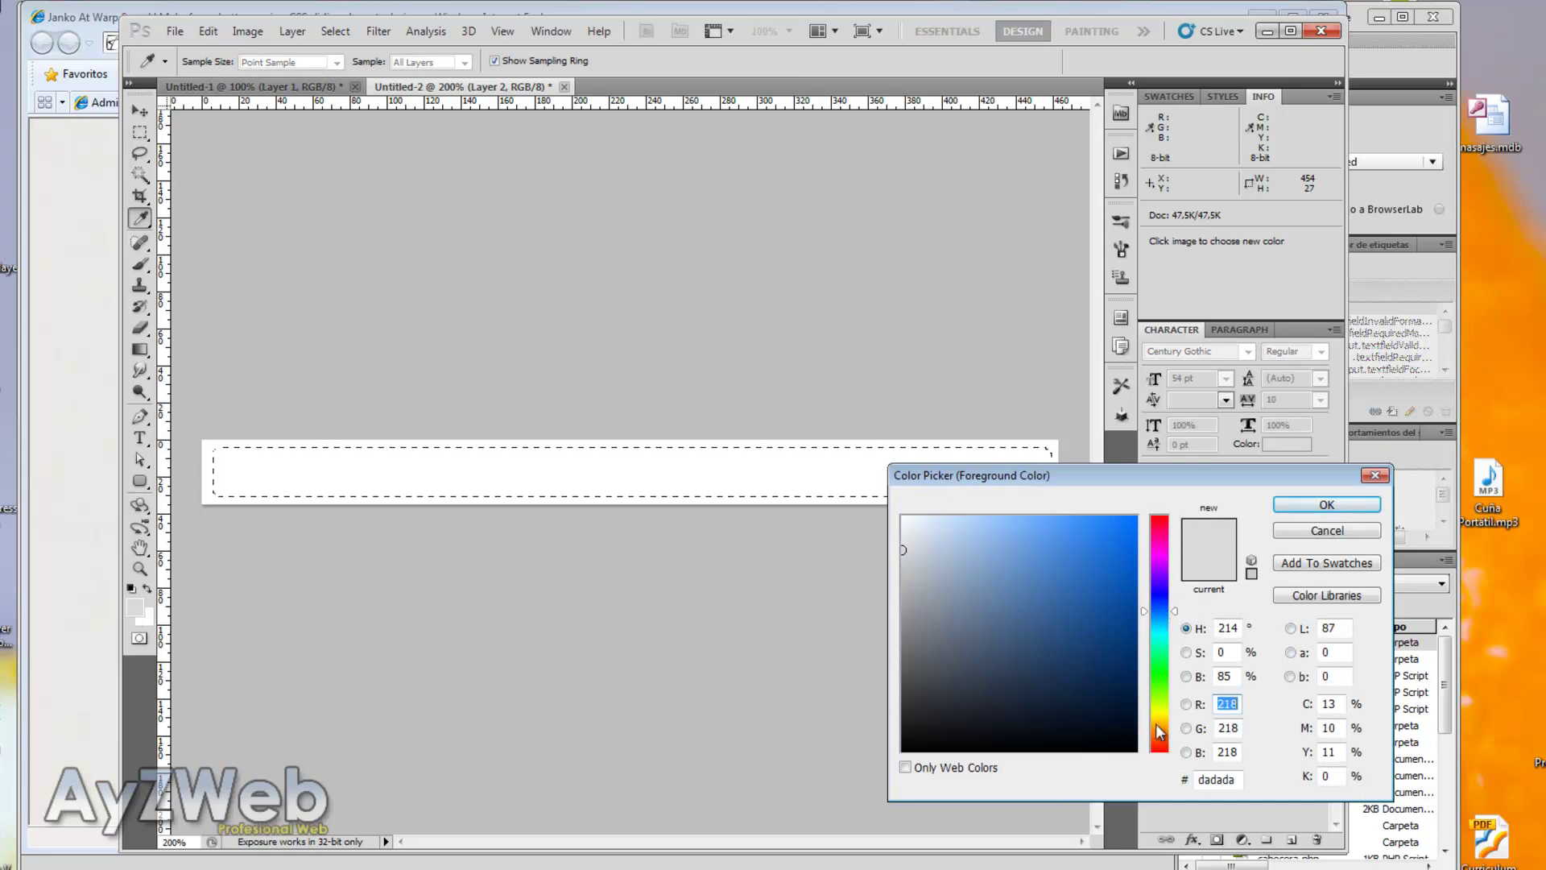
{"action": "left_click", "coordinate": [1159, 724]}
{"action": "left_click", "coordinate": [1118, 552]}
{"action": "left_click", "coordinate": [1162, 735]}
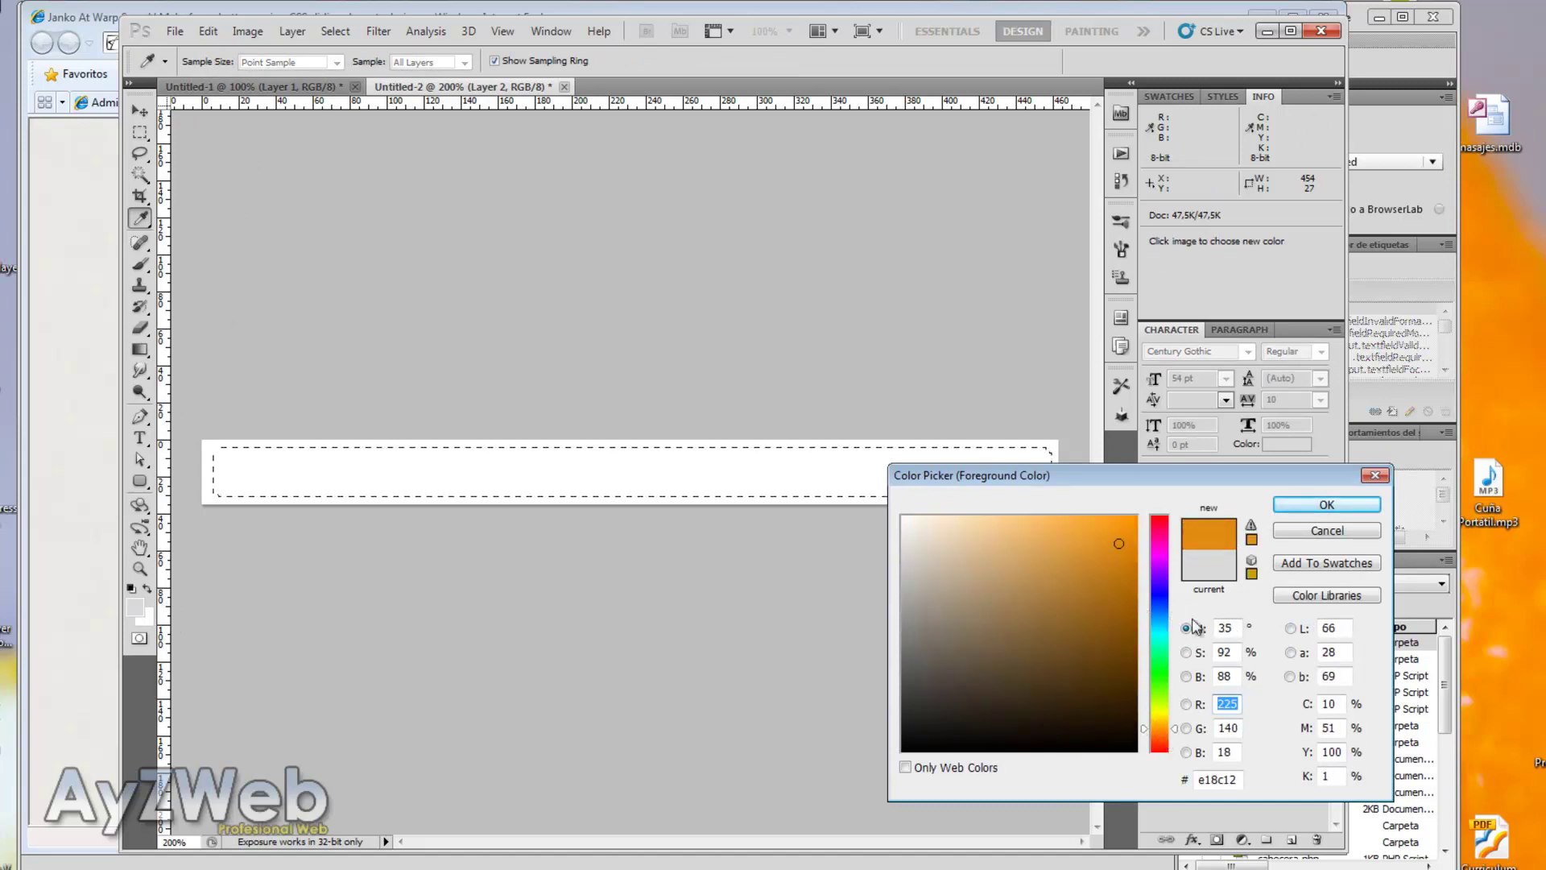
{"action": "left_click", "coordinate": [1326, 504]}
Set the background colour to a lighter, less saturated tint of the foreground orange
{"action": "left_click", "coordinate": [148, 618]}
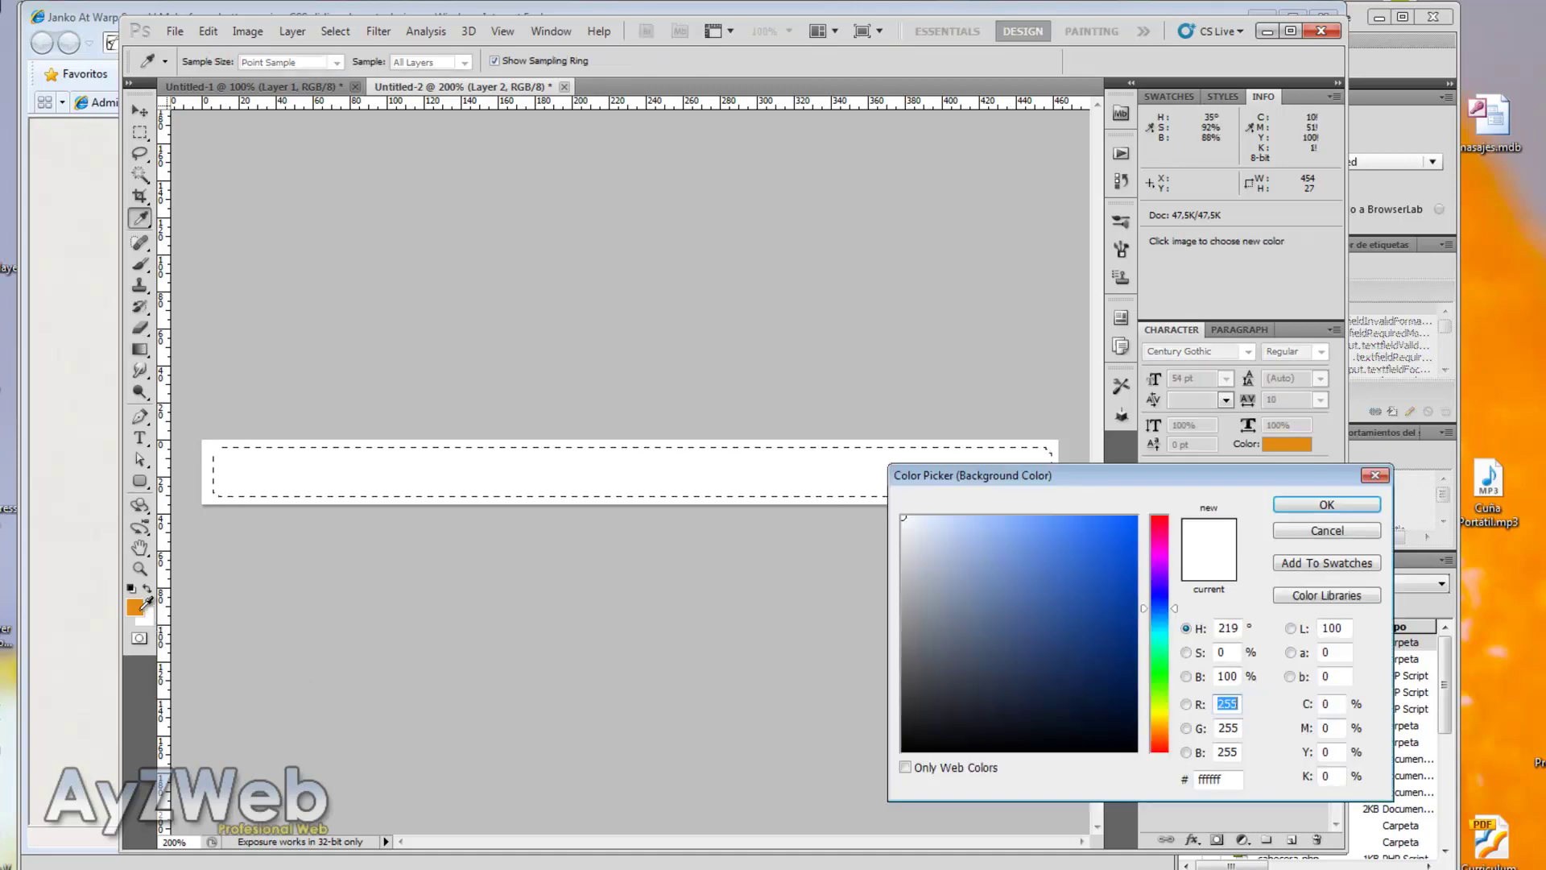
{"action": "left_click", "coordinate": [138, 607]}
{"action": "mouse_move", "coordinate": [1116, 542]}
{"action": "left_mouse_down"}
{"action": "mouse_move", "coordinate": [1028, 542]}
{"action": "mouse_move", "coordinate": [1100, 542]}
{"action": "mouse_move", "coordinate": [1100, 583]}
{"action": "mouse_move", "coordinate": [1049, 604]}
{"action": "mouse_move", "coordinate": [1011, 593]}
{"action": "mouse_move", "coordinate": [967, 545]}
{"action": "mouse_move", "coordinate": [990, 534]}
{"action": "left_mouse_up"}
{"action": "left_click", "coordinate": [1325, 505]}
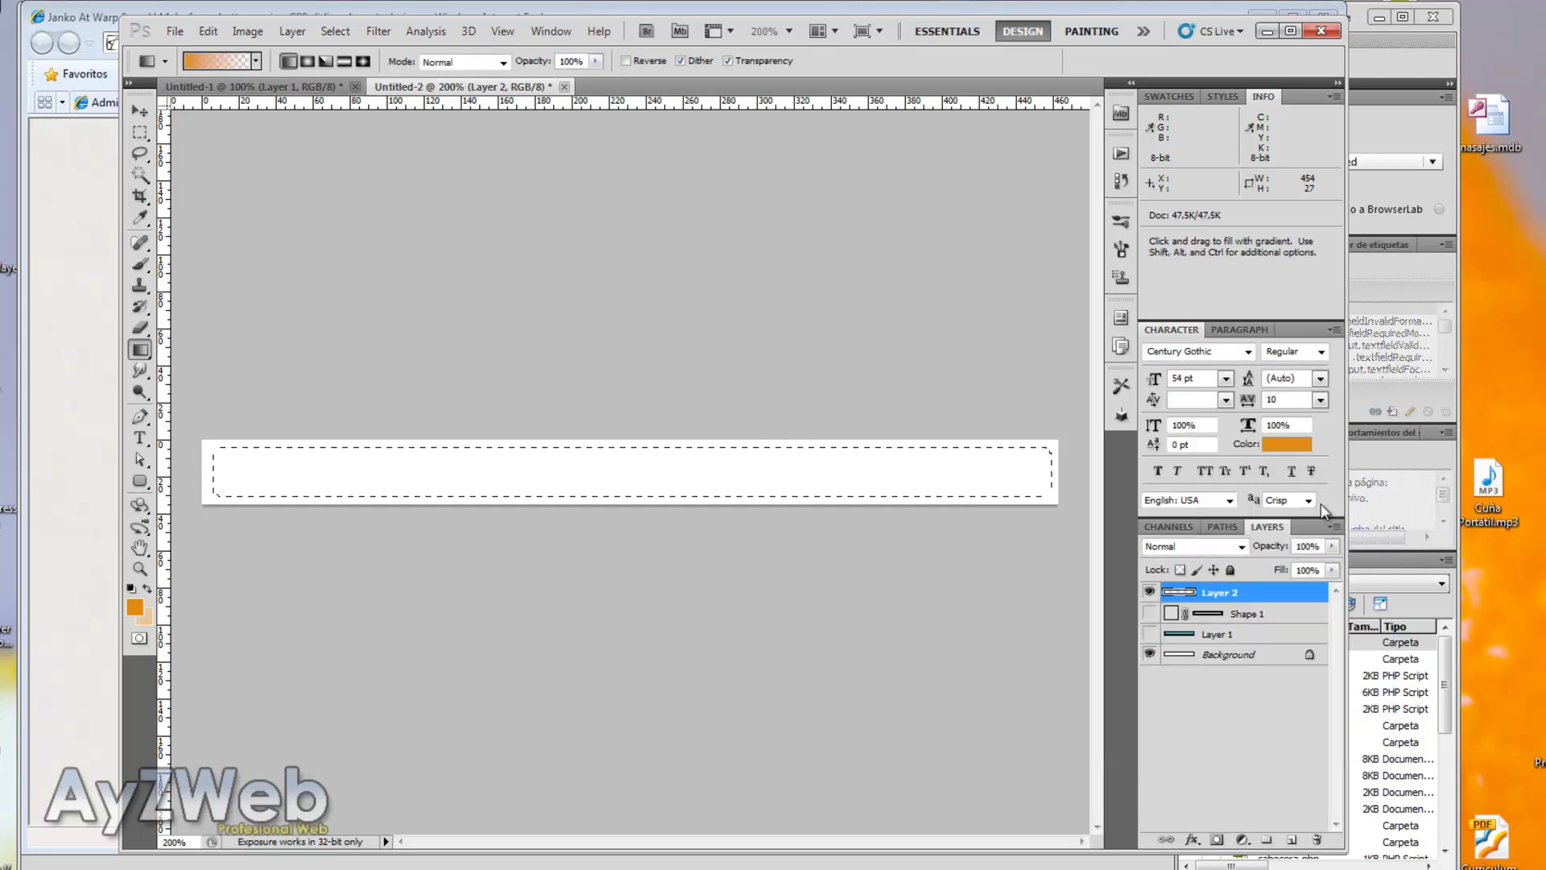
{"action": "left_click_drag", "start_coordinate": [606, 471], "coordinate": [604, 511]}
{"action": "left_click_drag", "start_coordinate": [604, 455], "coordinate": [612, 523]}
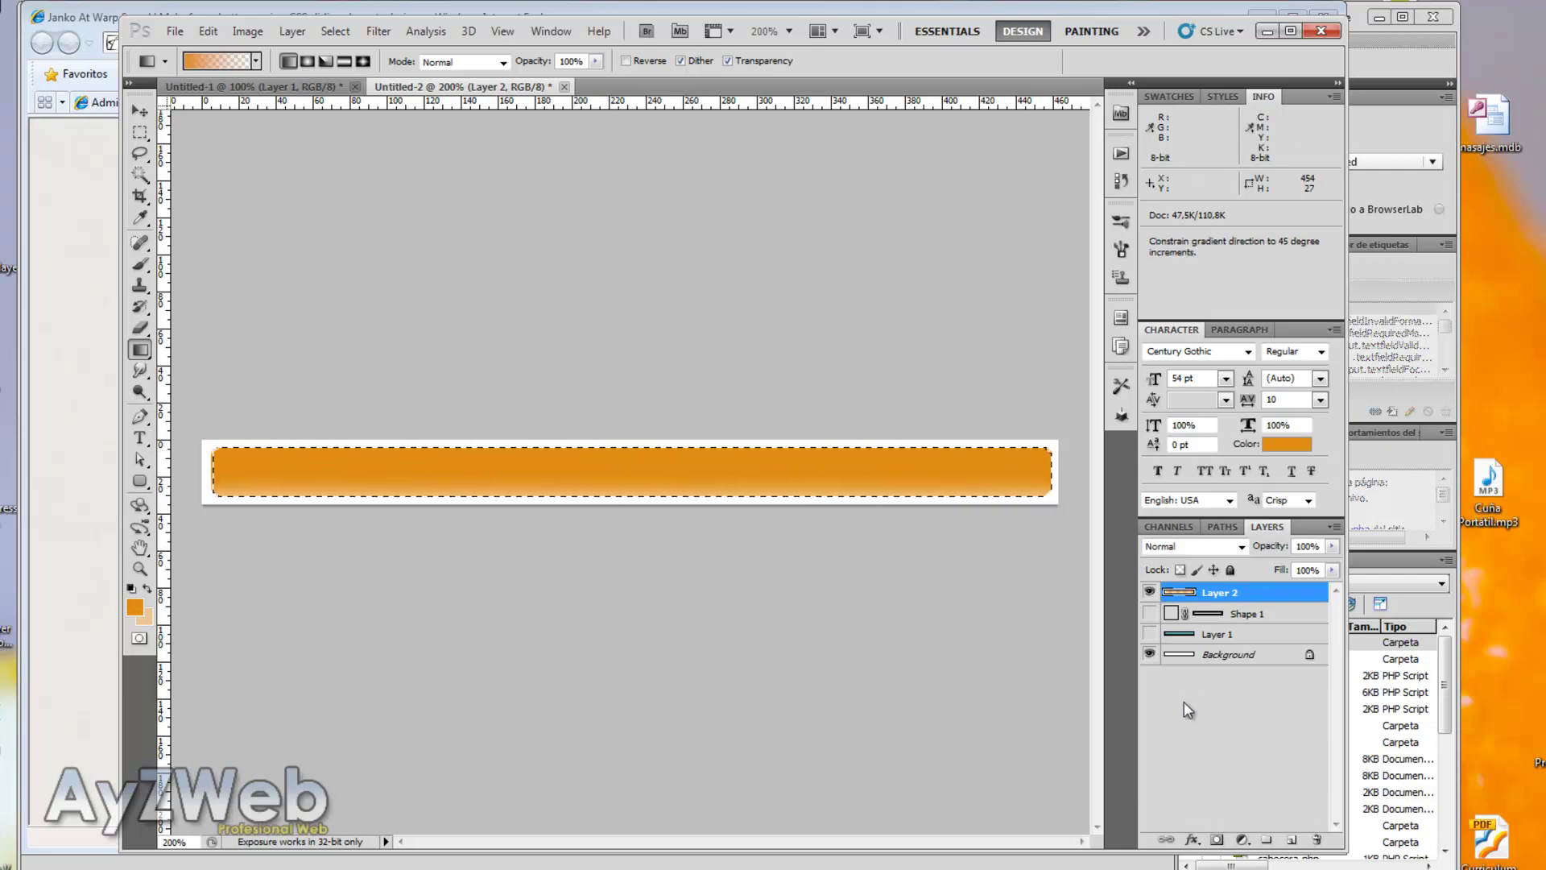
{"action": "left_click_drag", "start_coordinate": [495, 564], "coordinate": [495, 563]}
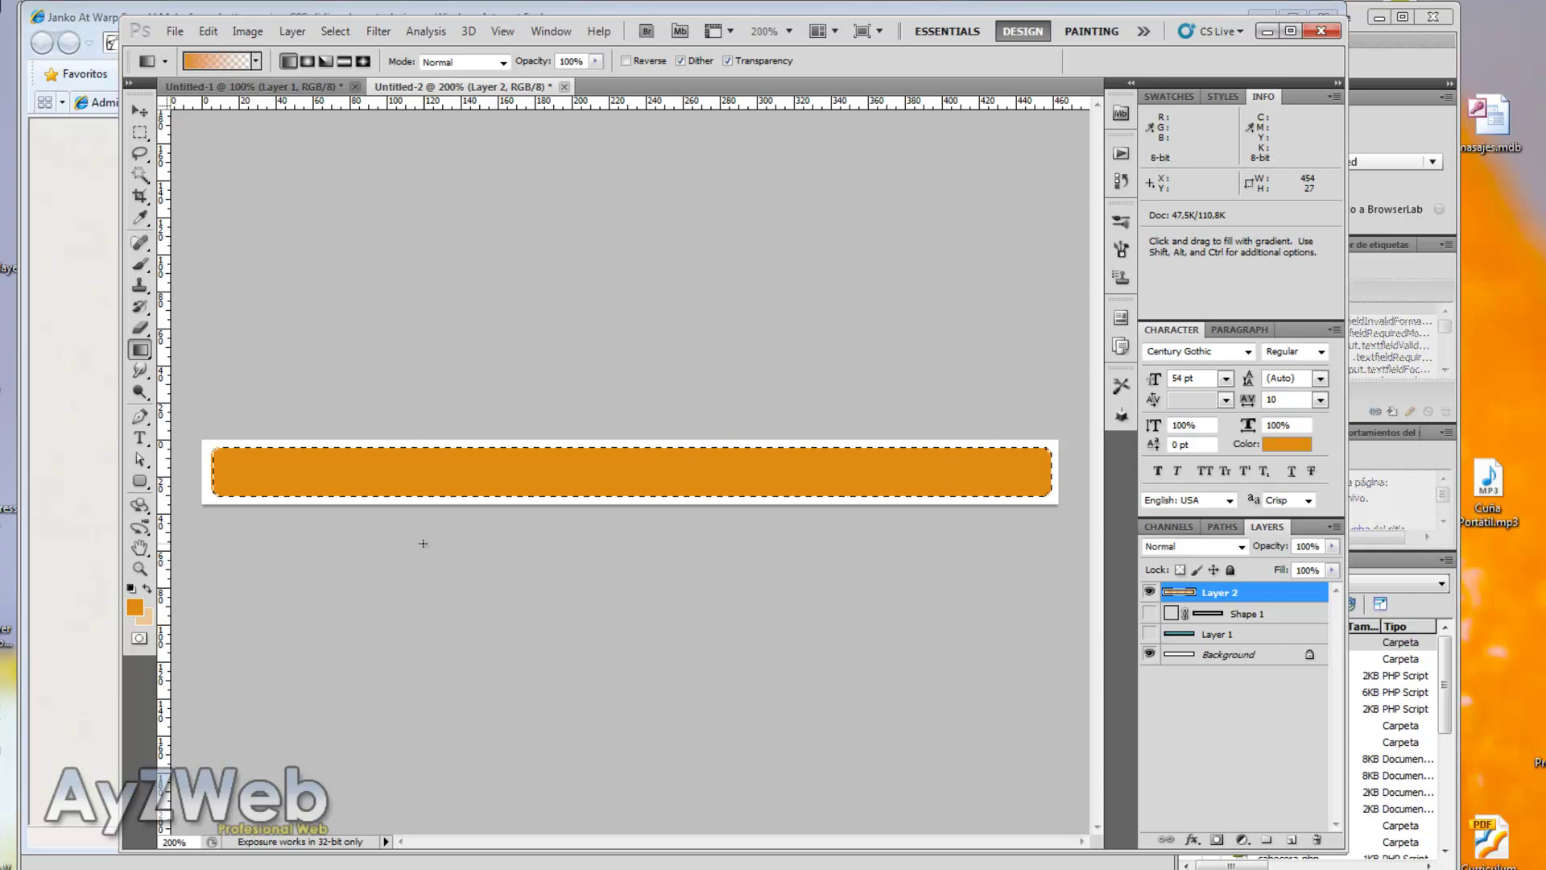
{"action": "key", "text": "ctrl+z"}
{"action": "key", "text": "ctrl+z"}
{"action": "key", "text": "ctrl+z"}
{"action": "key", "text": "ctrl+alt+z"}
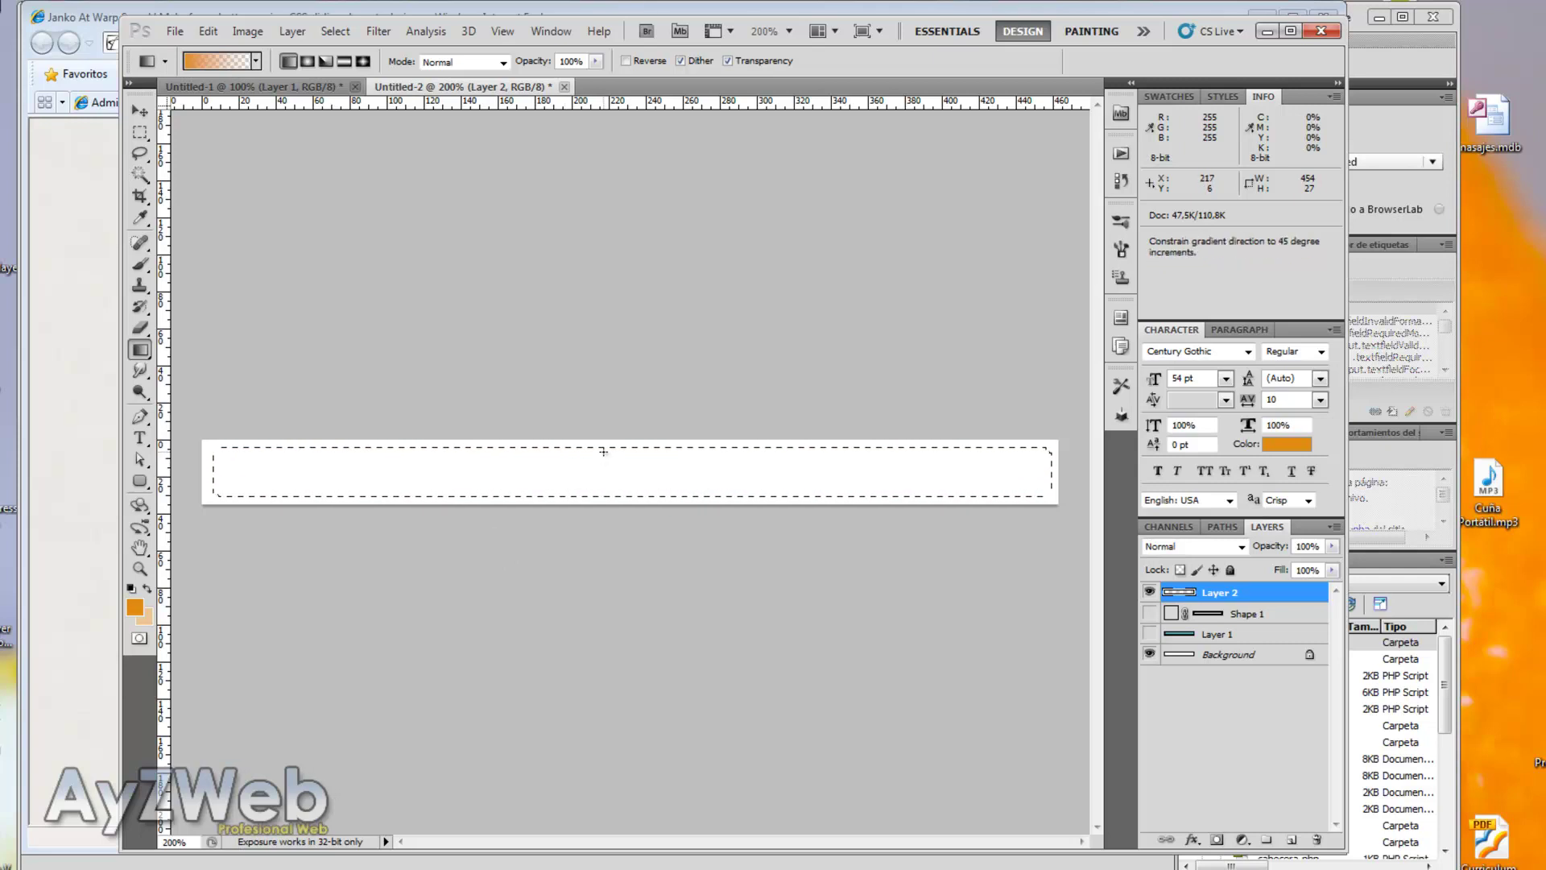
{"action": "key", "text": "shift"}
{"action": "left_click_drag", "start_coordinate": [538, 460], "coordinate": [538, 482]}
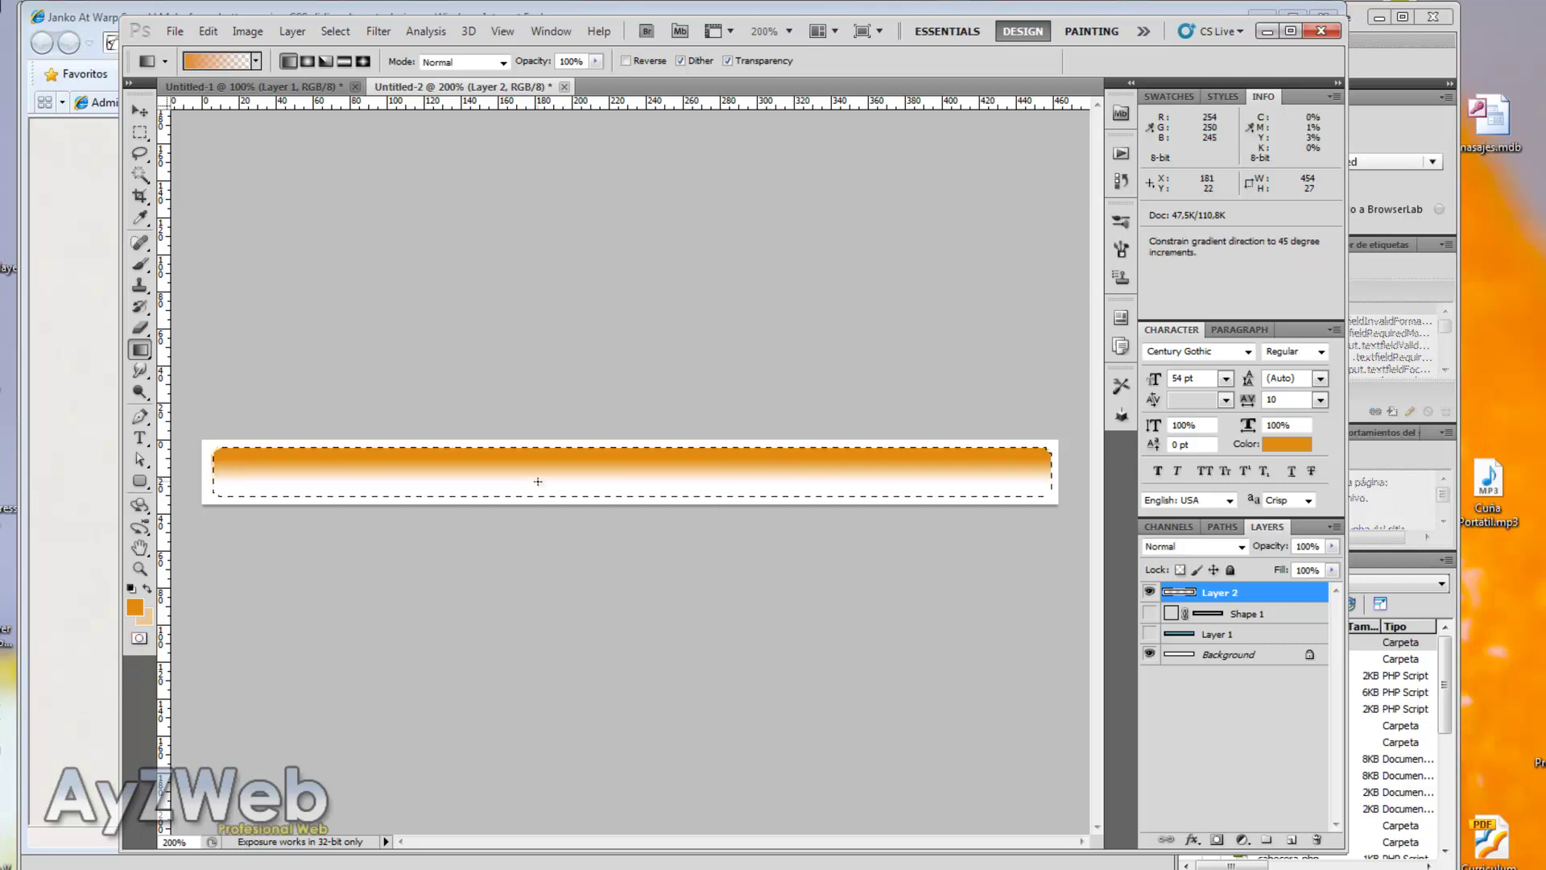
{"action": "key", "text": "ctrl+z"}
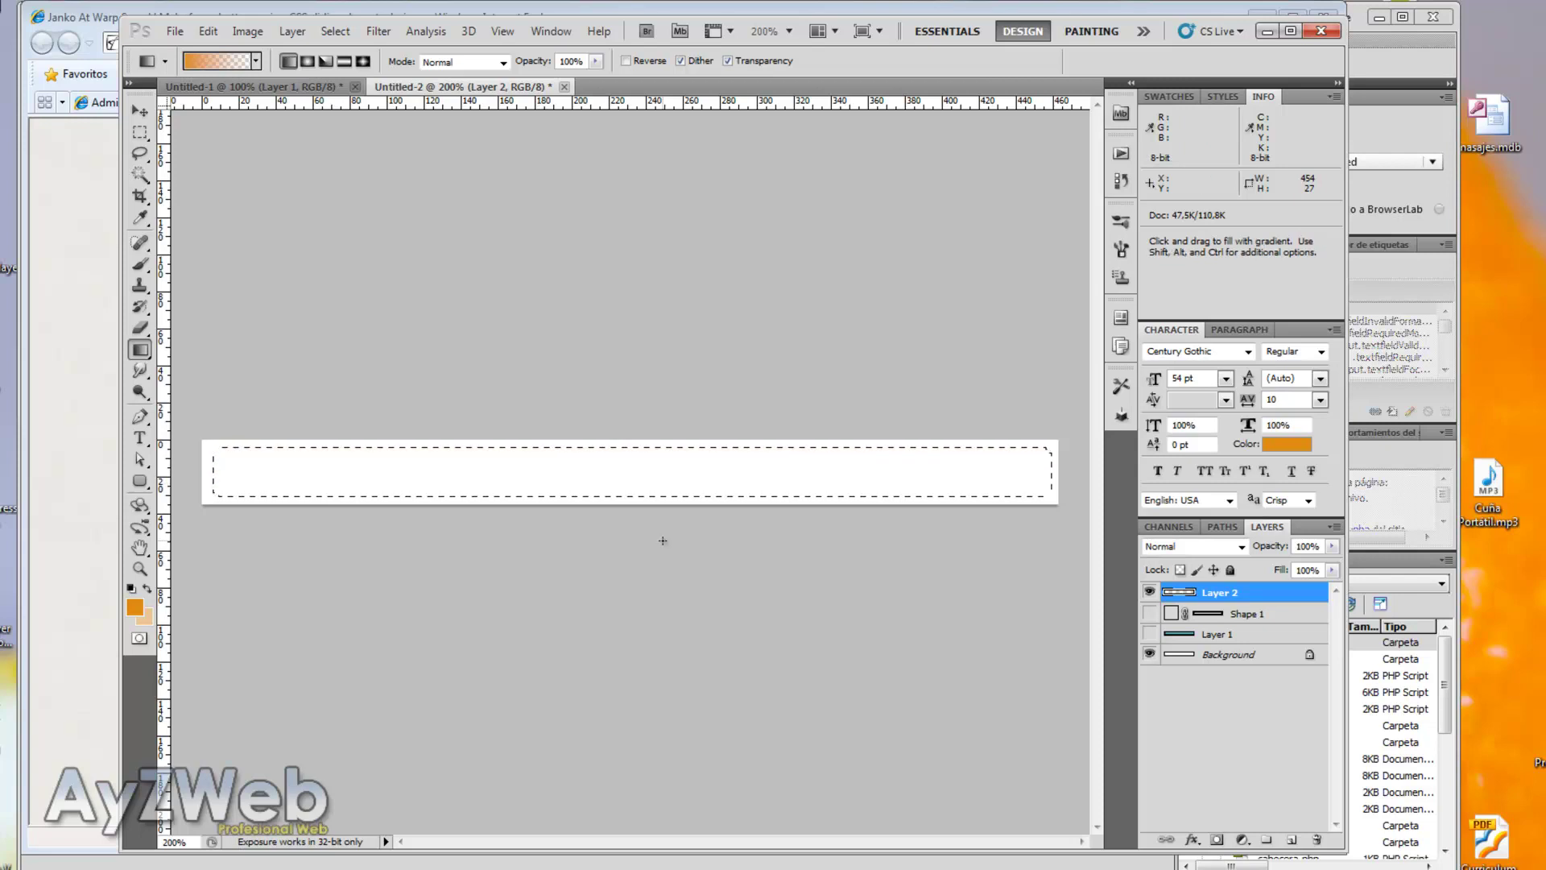
Fill the selection on Layer 2 with a straight vertical gradient from orange at its upper edge, fading out just below its lower edge
{"action": "left_click_drag", "start_coordinate": [560, 449], "coordinate": [560, 491]}
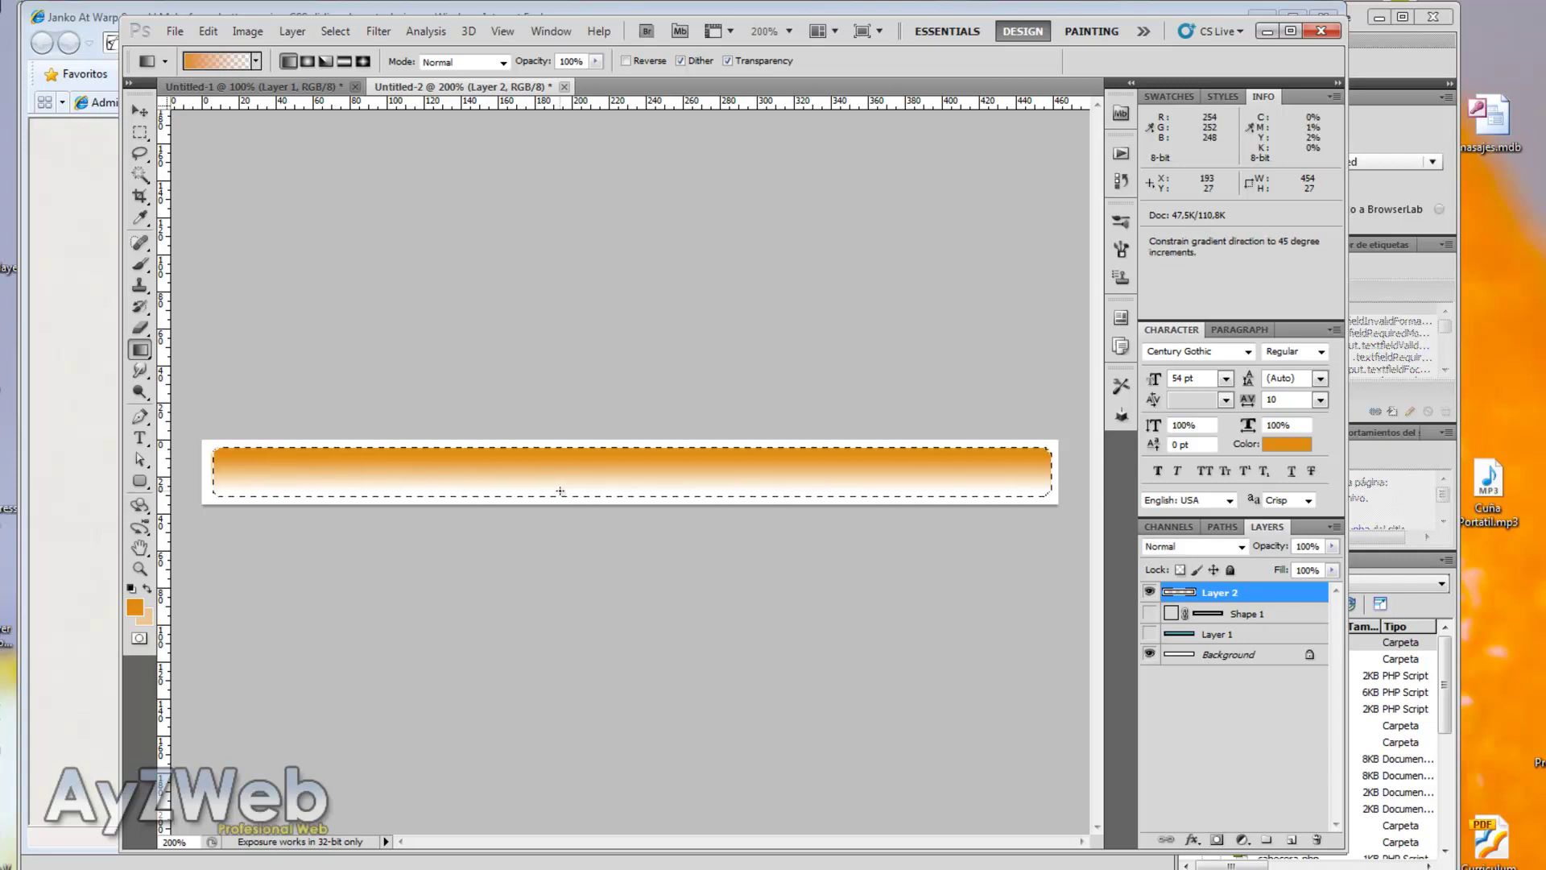
{"action": "key", "text": "ctrl+z"}
{"action": "left_click_drag", "start_coordinate": [569, 451], "coordinate": [569, 500]}
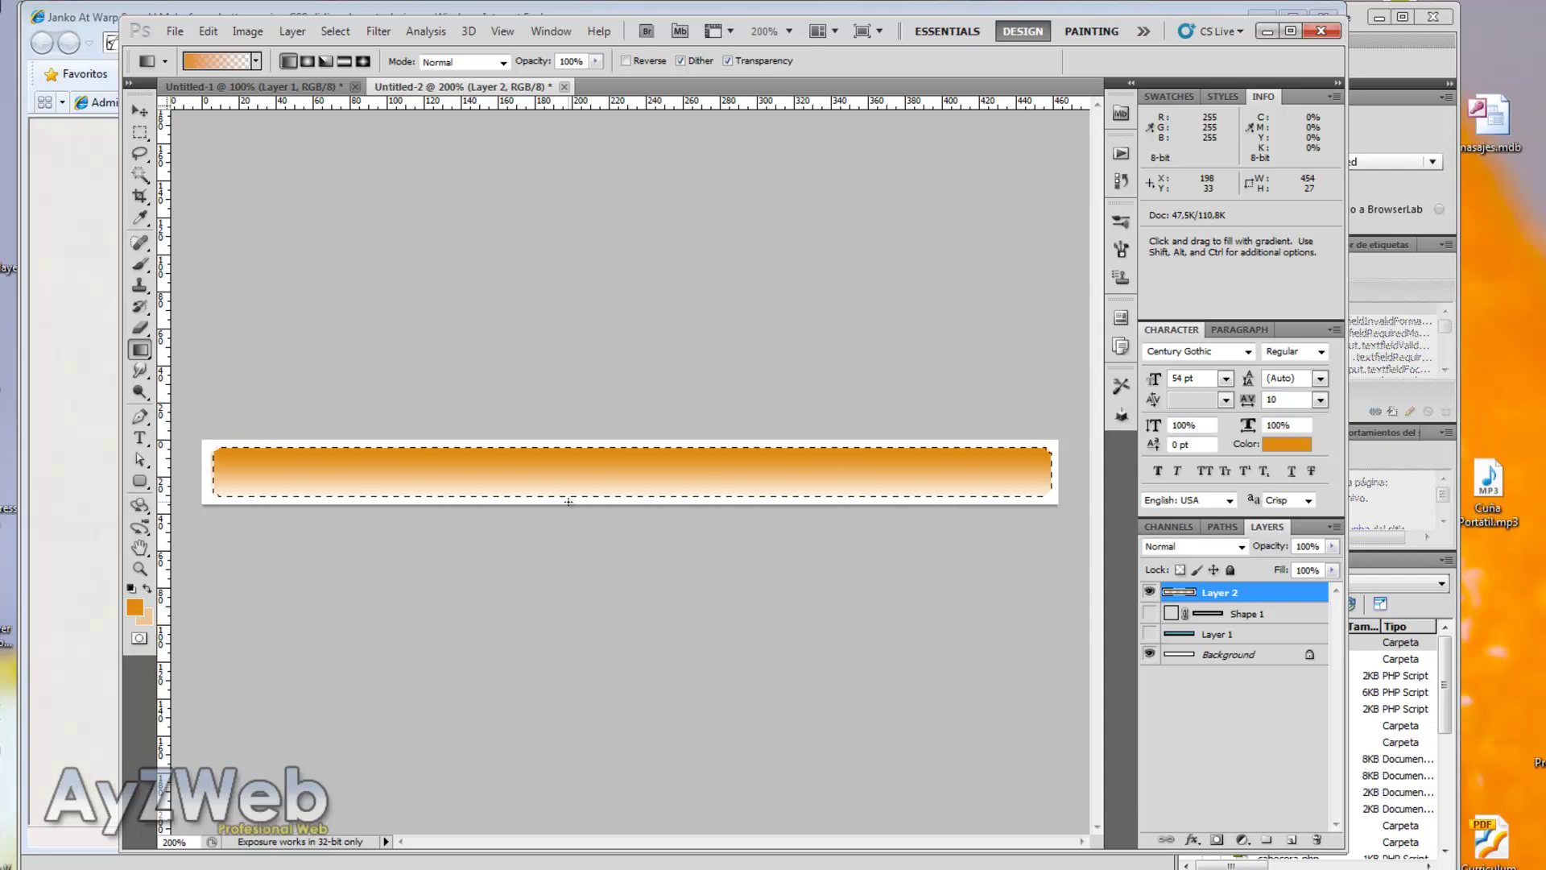
Add a Stroke effect to Layer 2 through its layer style
{"action": "right_click", "coordinate": [1220, 596]}
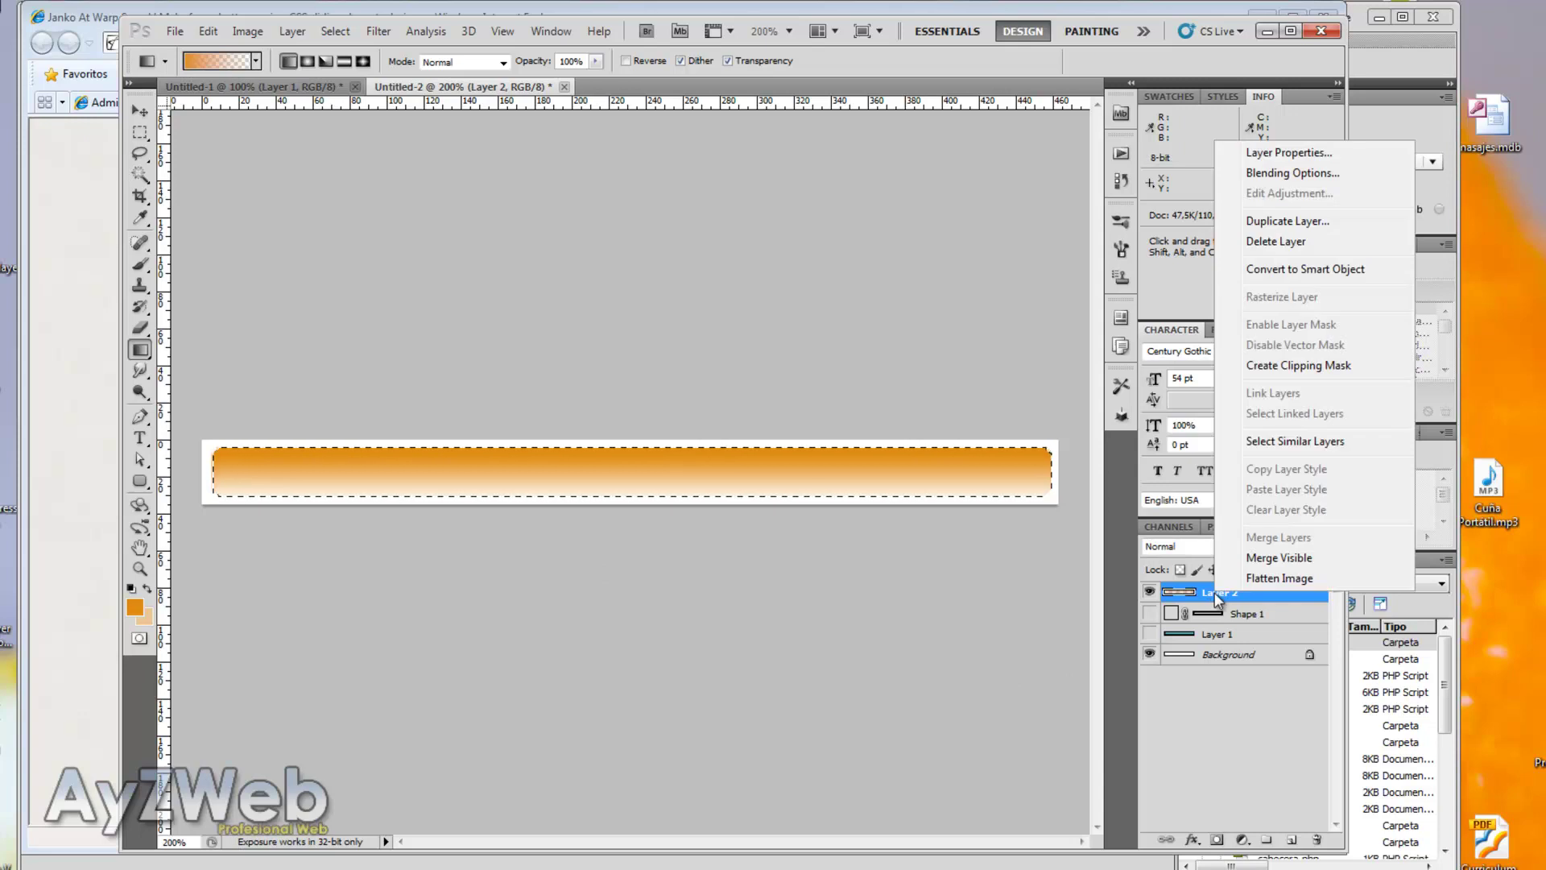
{"action": "left_click", "coordinate": [1280, 174]}
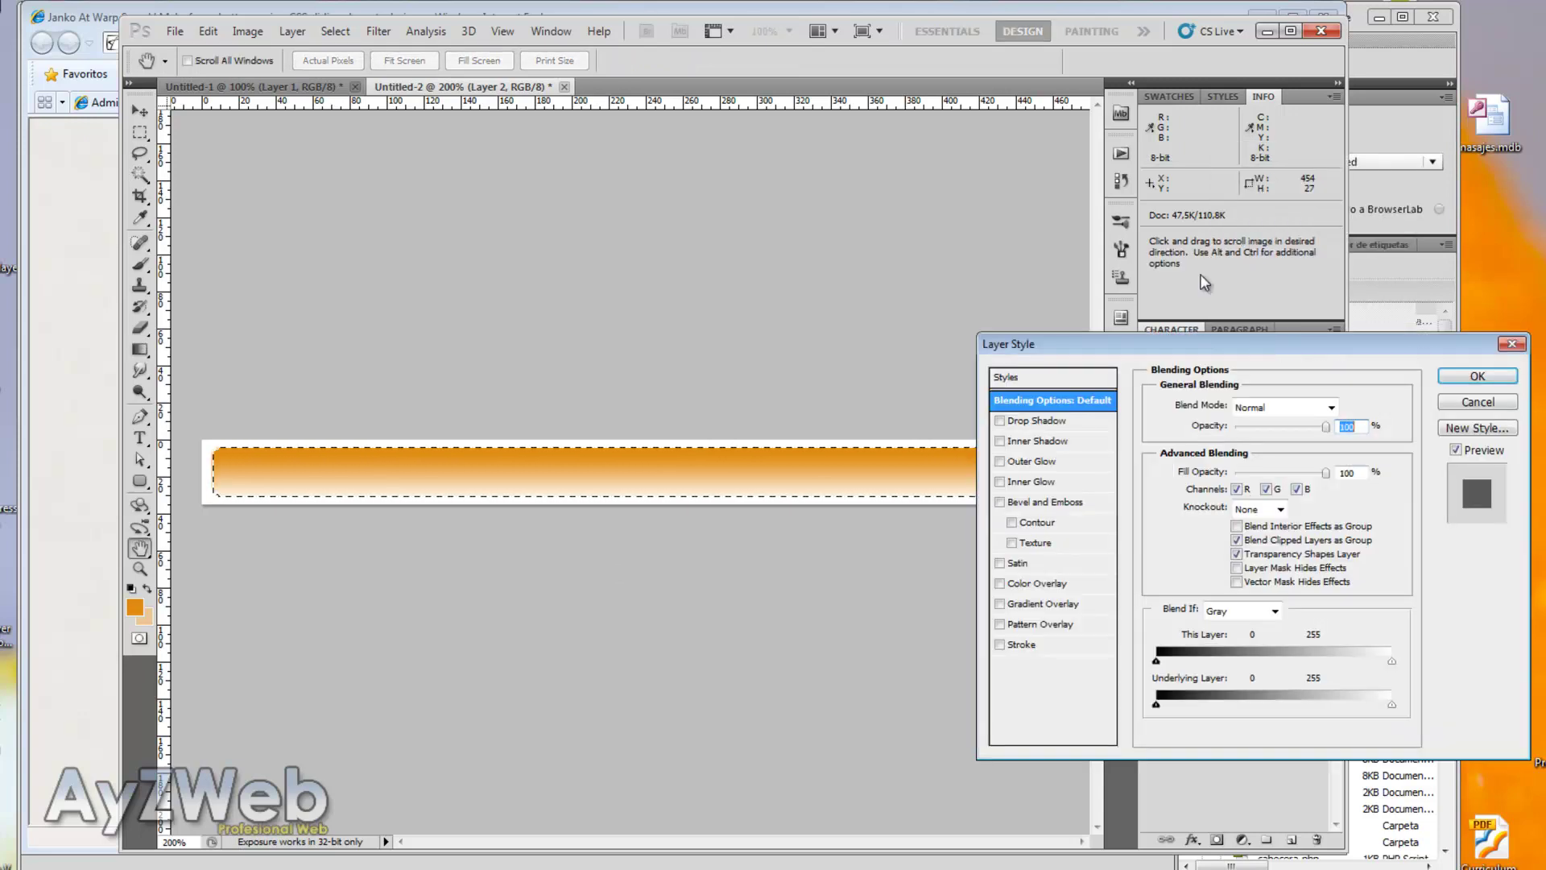
{"action": "left_click_drag", "start_coordinate": [1201, 332], "coordinate": [1093, 312]}
{"action": "left_click", "coordinate": [905, 611]}
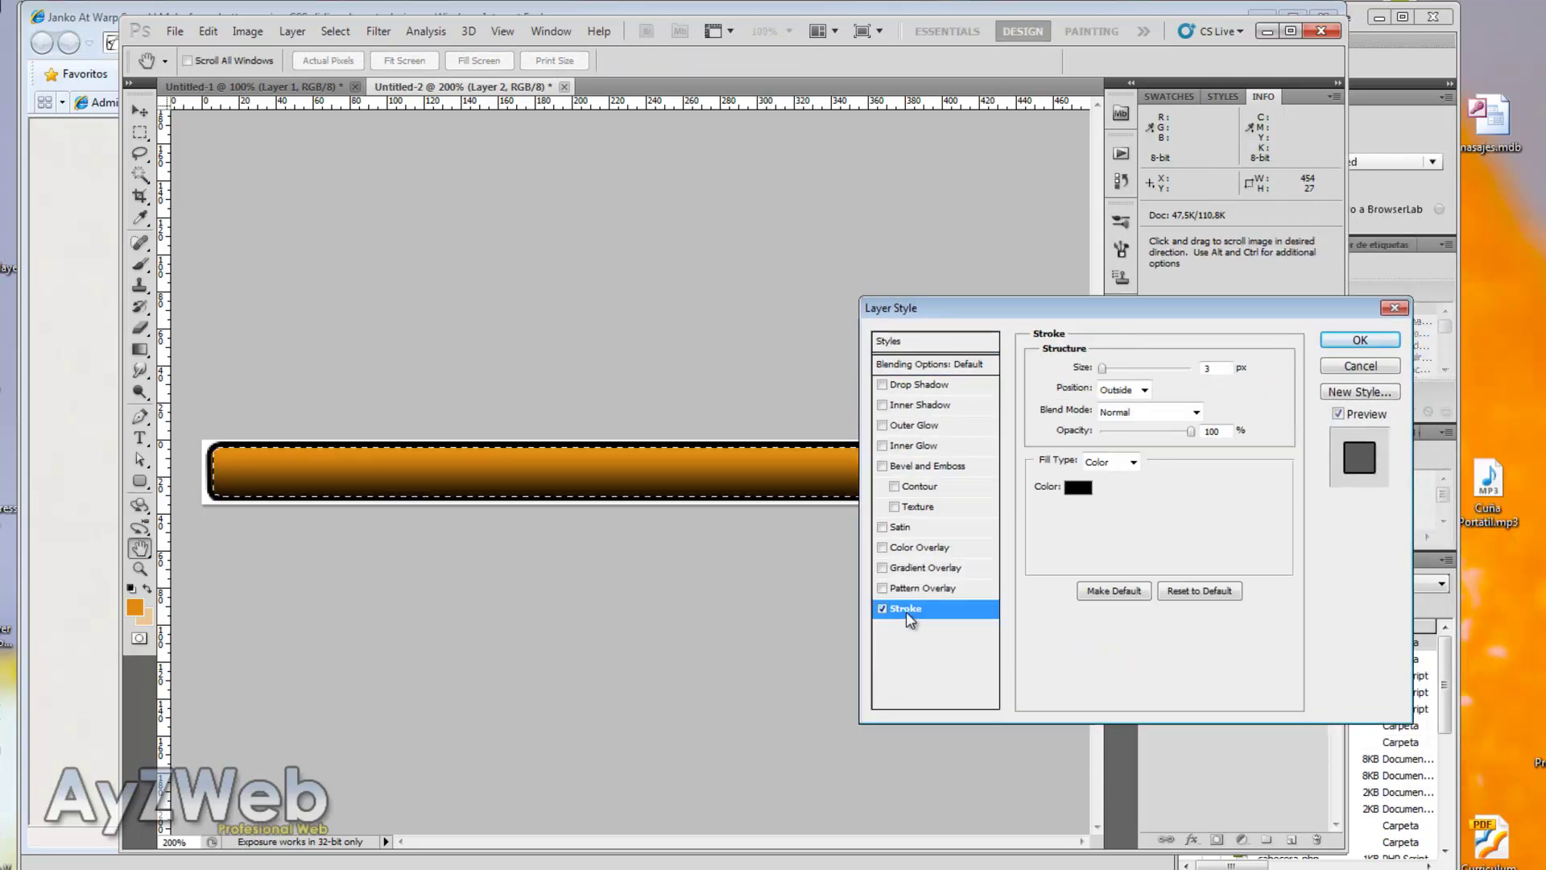
Set the stroke colour to darker orange #cb7817 and its size to 1 px, and apply the layer style
{"action": "left_click", "coordinate": [1071, 493]}
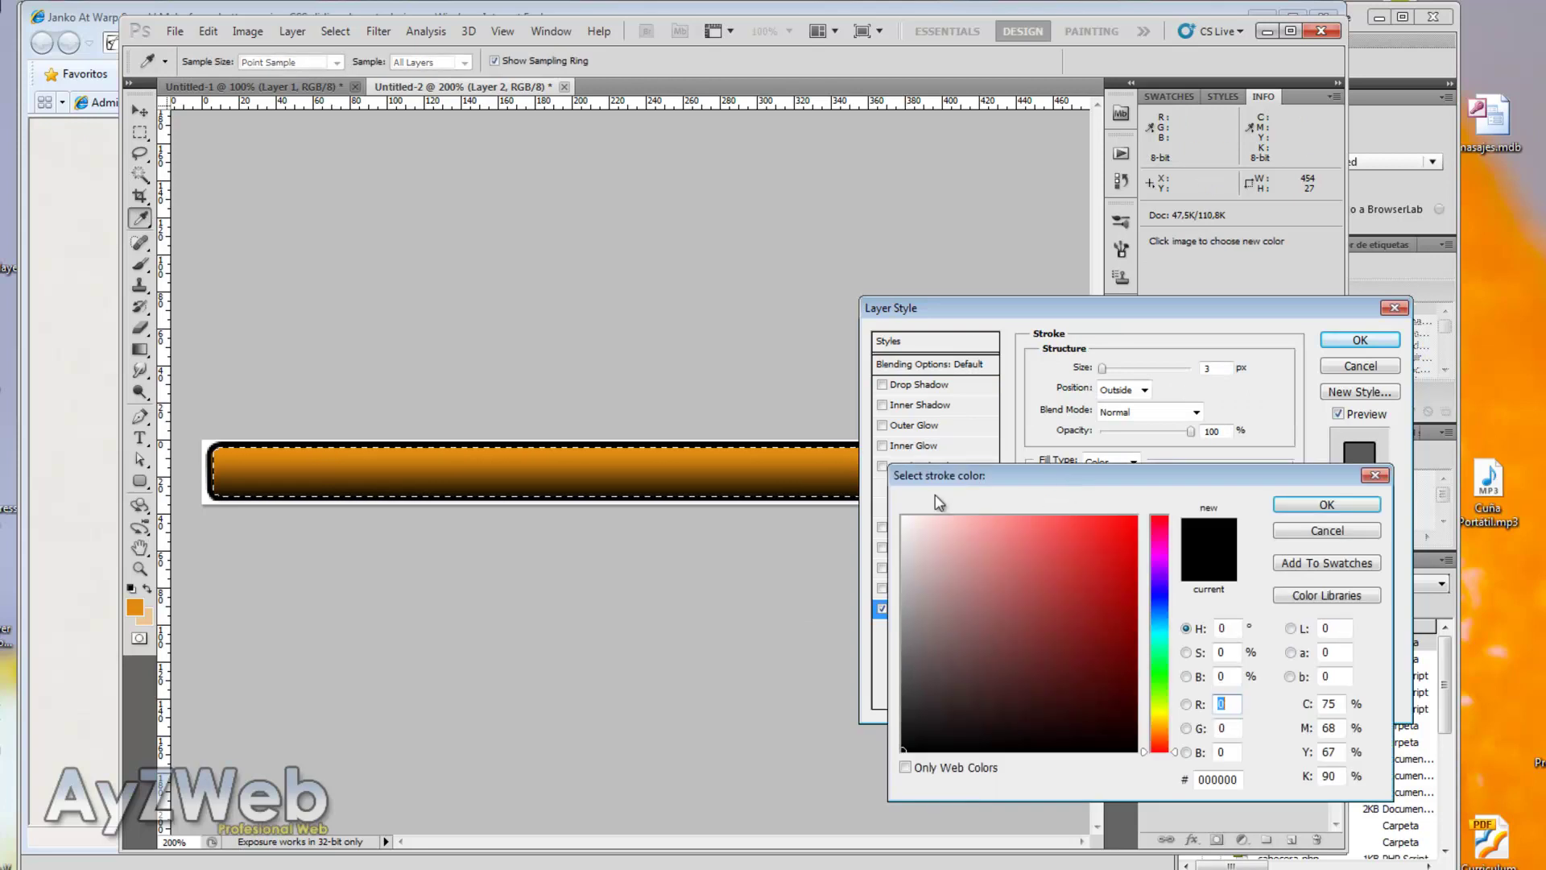
{"action": "left_click", "coordinate": [765, 455]}
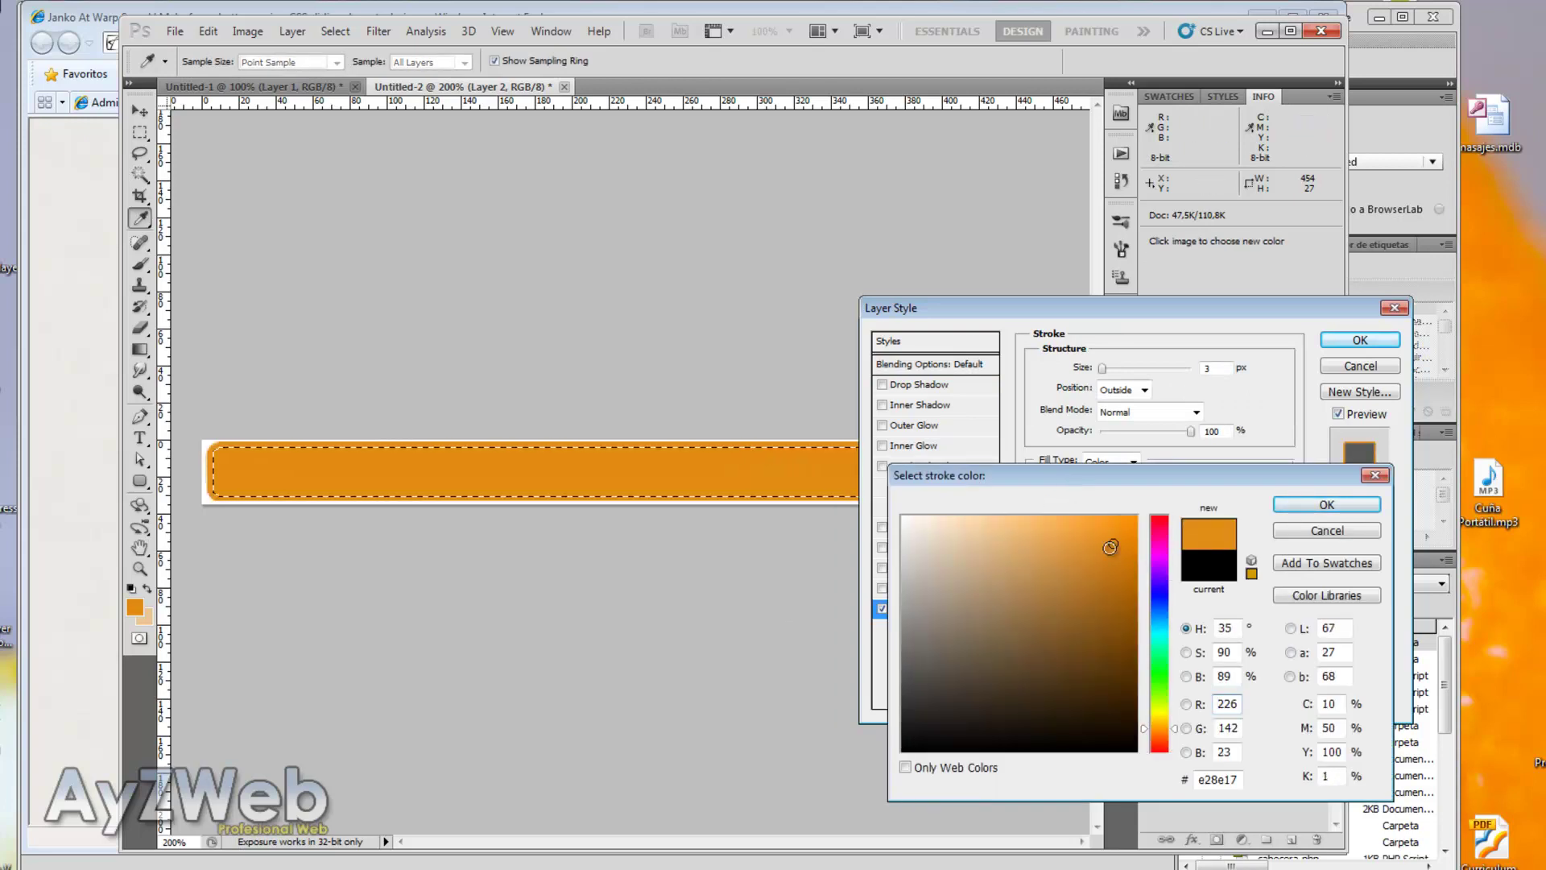
{"action": "left_click_drag", "start_coordinate": [1112, 545], "coordinate": [1110, 564]}
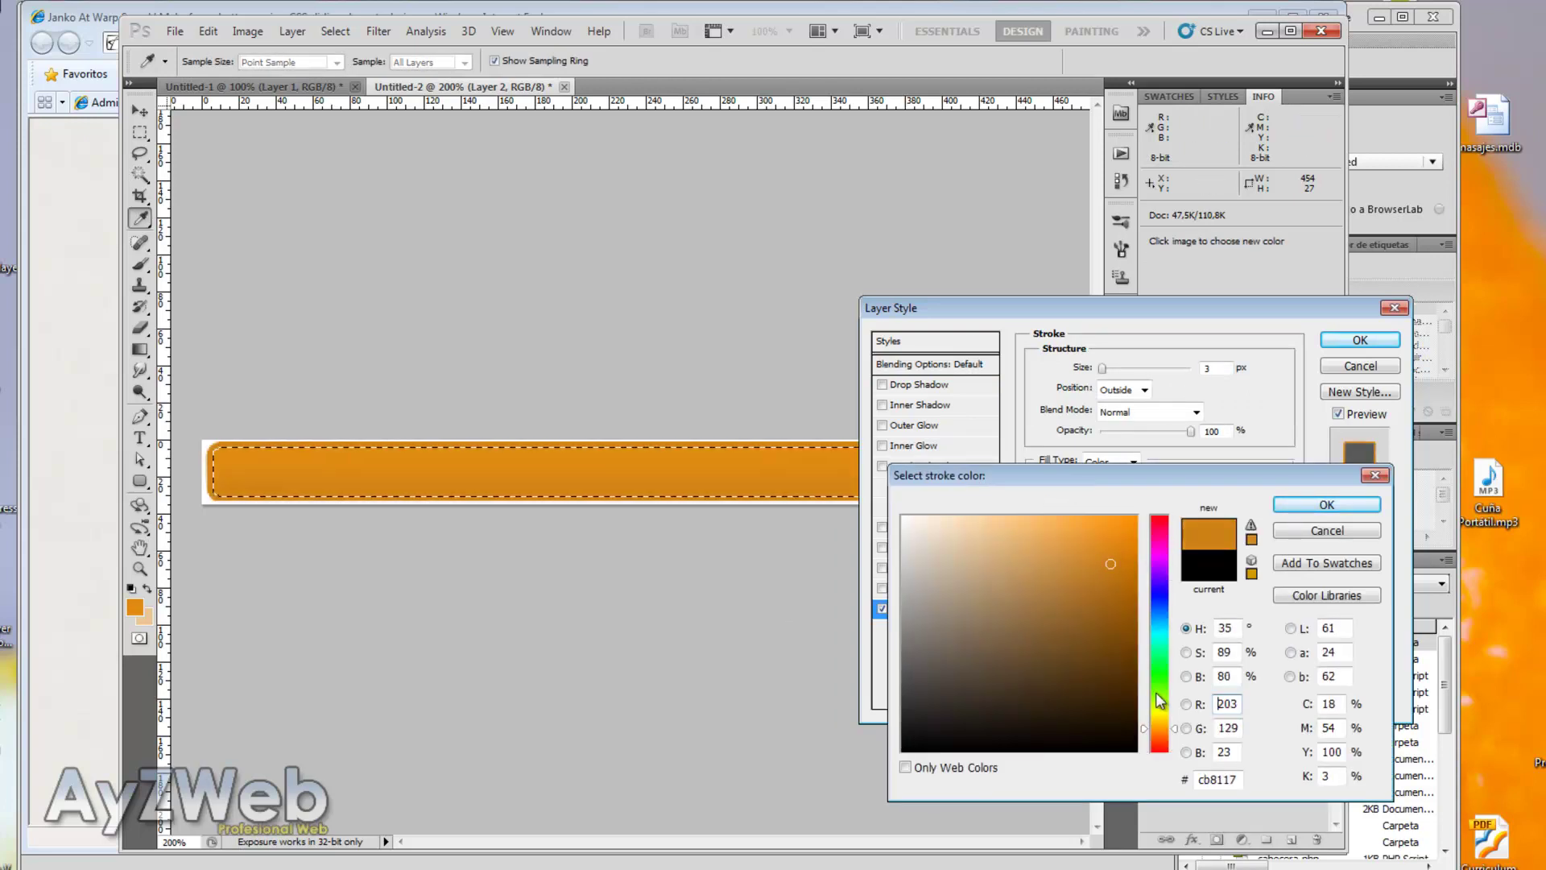
{"action": "left_click", "coordinate": [1159, 720]}
{"action": "left_click_drag", "start_coordinate": [1160, 722], "coordinate": [1162, 731]}
{"action": "left_click", "coordinate": [1326, 504]}
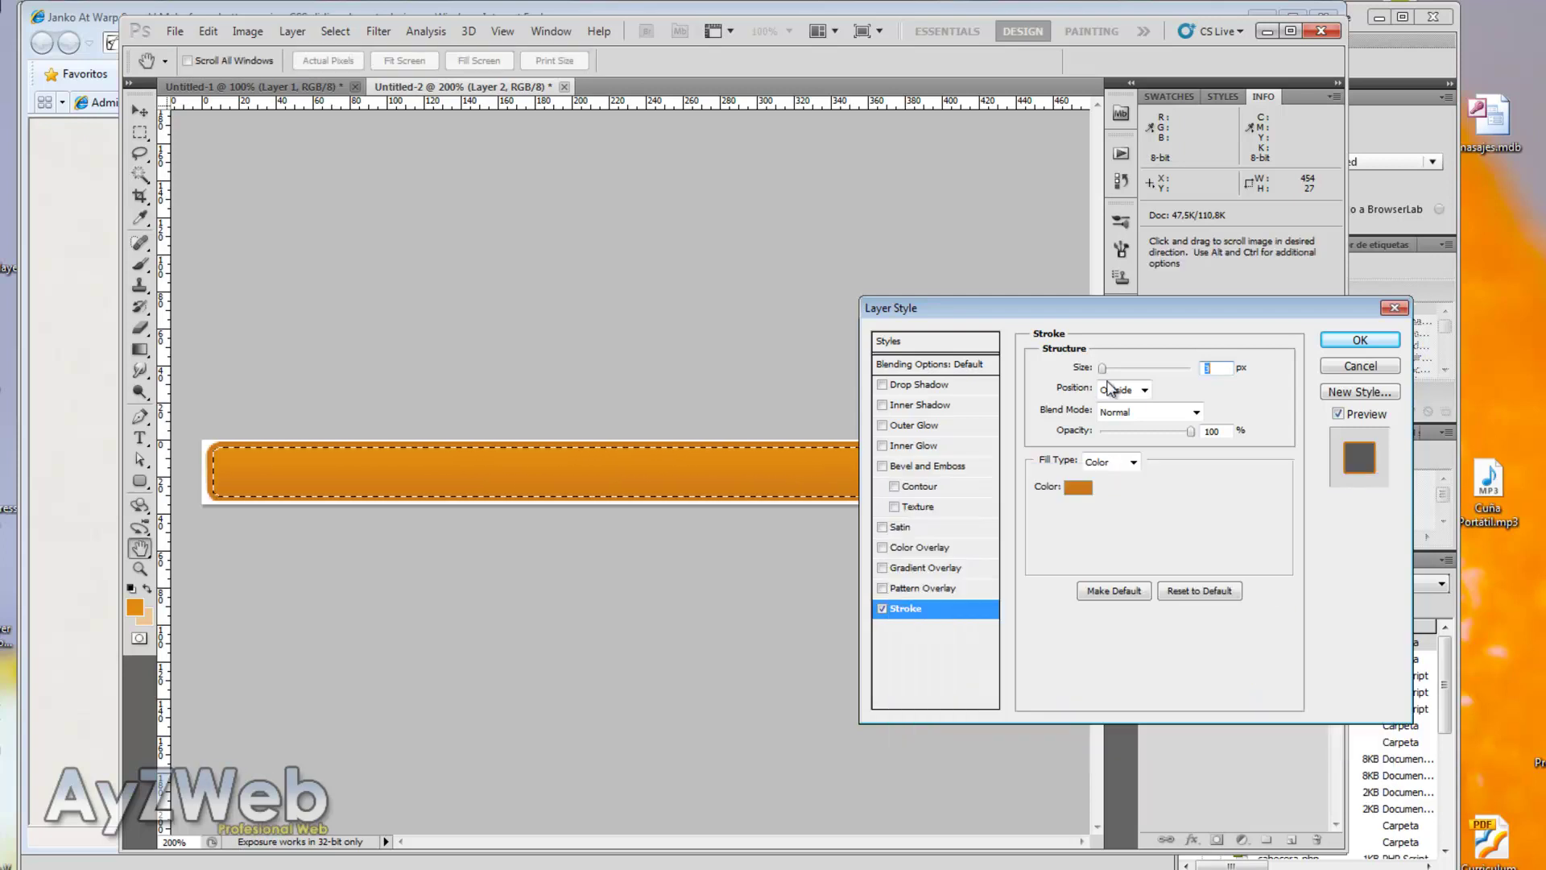
{"action": "left_click_drag", "start_coordinate": [1104, 370], "coordinate": [1077, 368]}
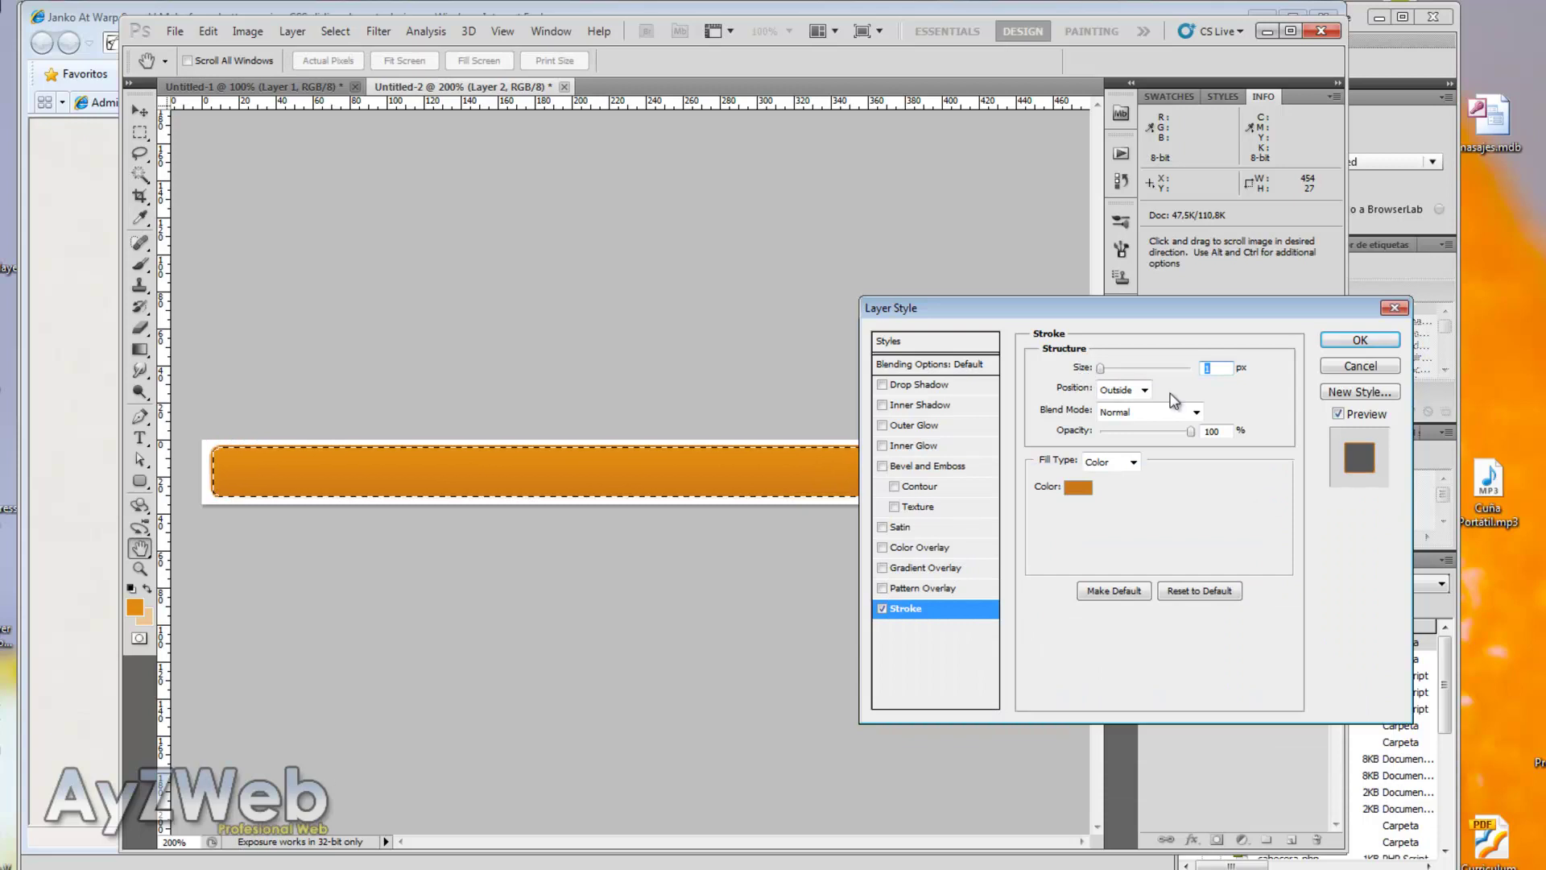
{"action": "left_click", "coordinate": [1360, 341]}
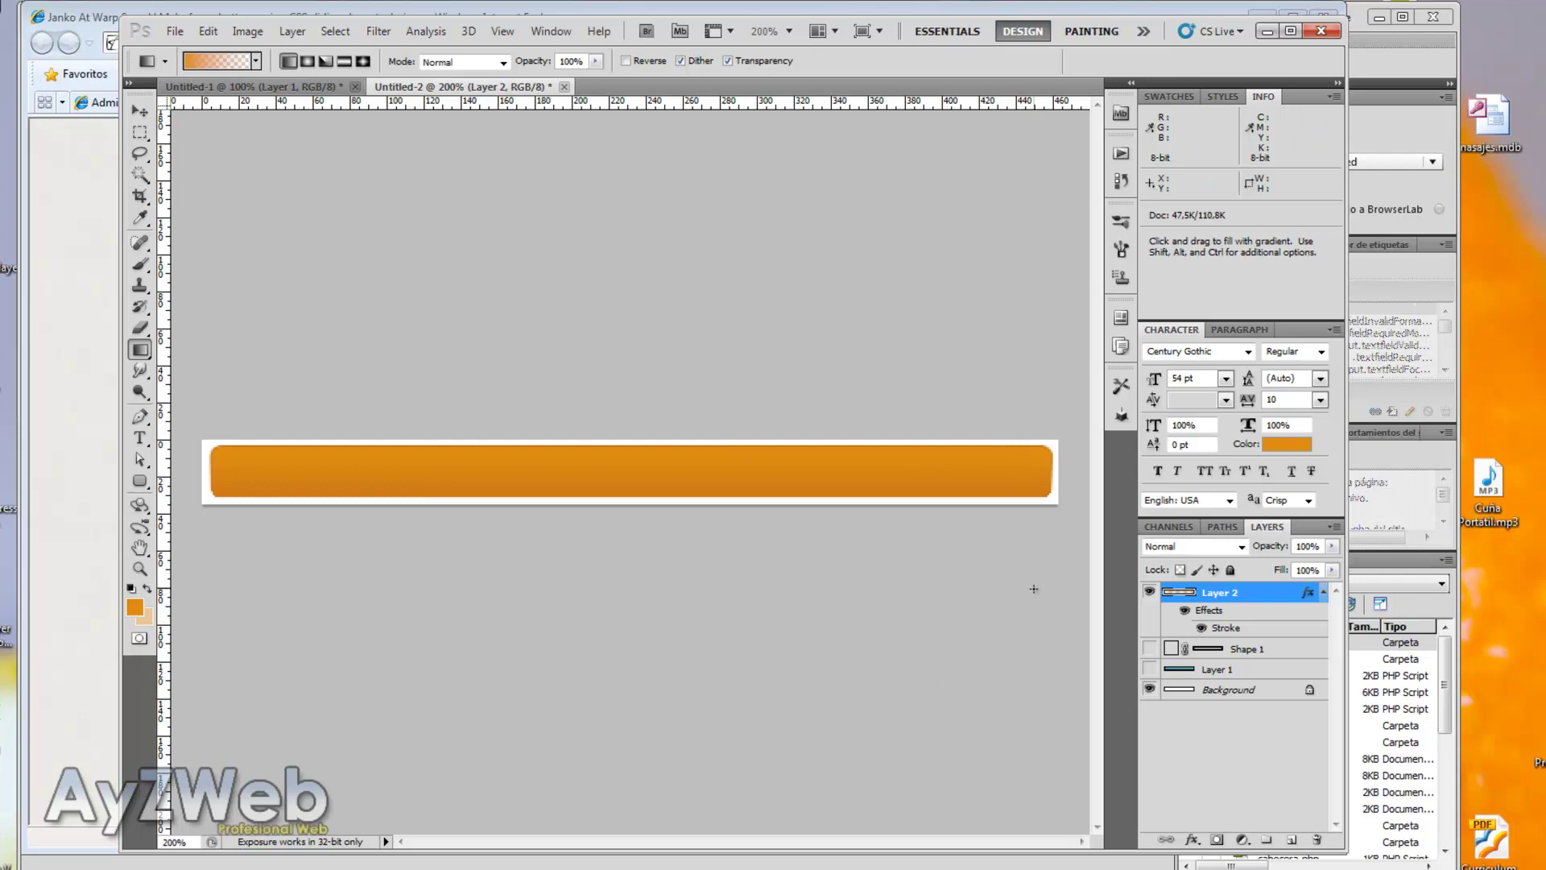
Hide the Background layer and crop the image to about 428 × 35 pixels, cutting off the button's rounded right end
{"action": "left_click", "coordinate": [1151, 690]}
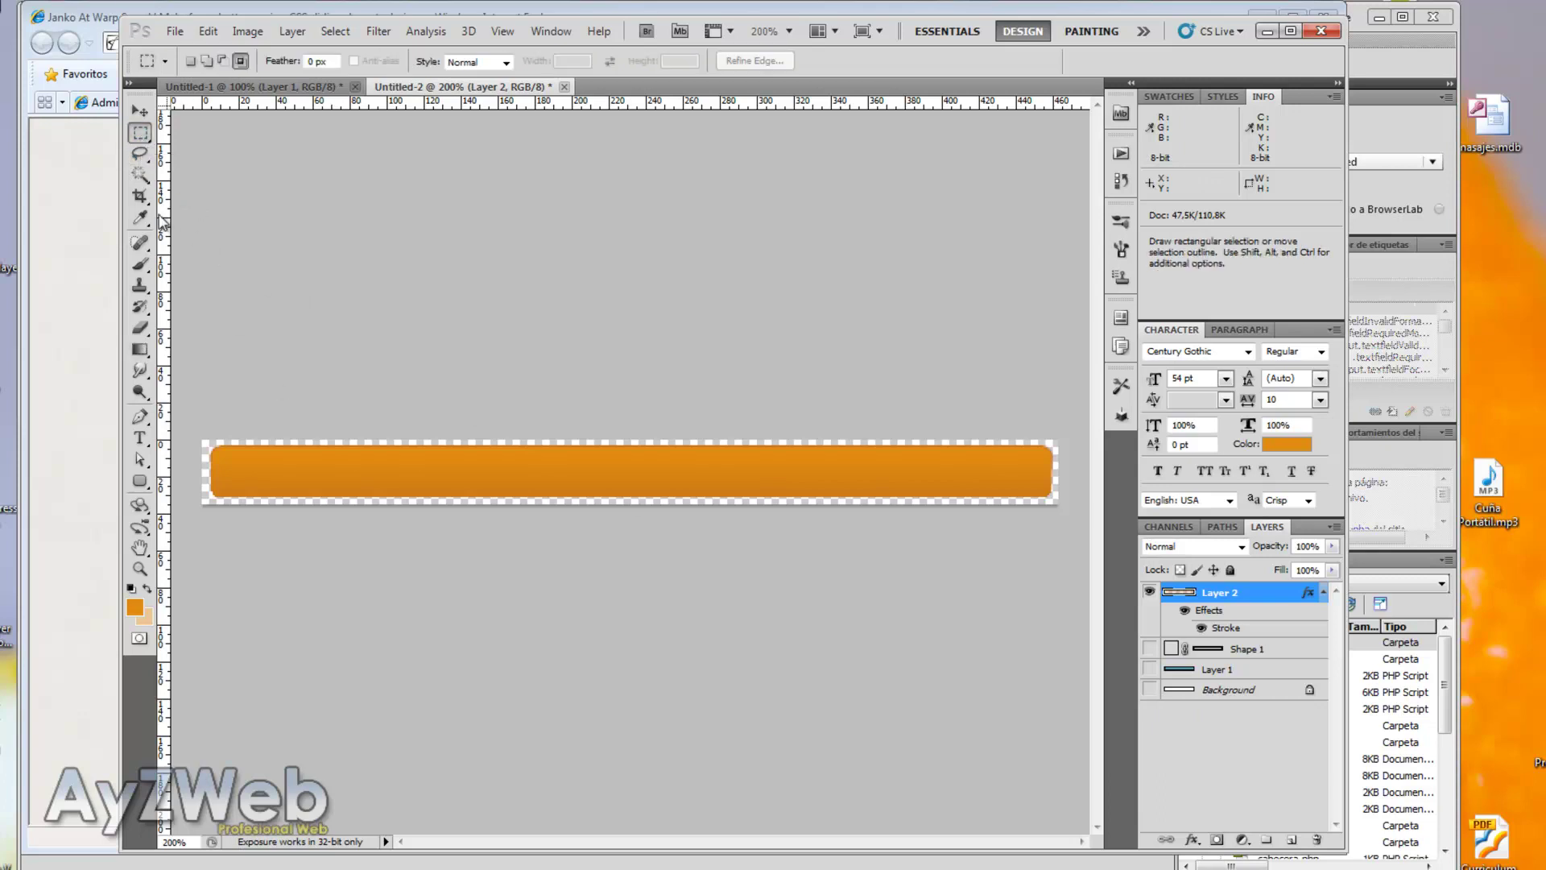
{"action": "left_click", "coordinate": [142, 197]}
{"action": "left_click_drag", "start_coordinate": [201, 439], "coordinate": [990, 592]}
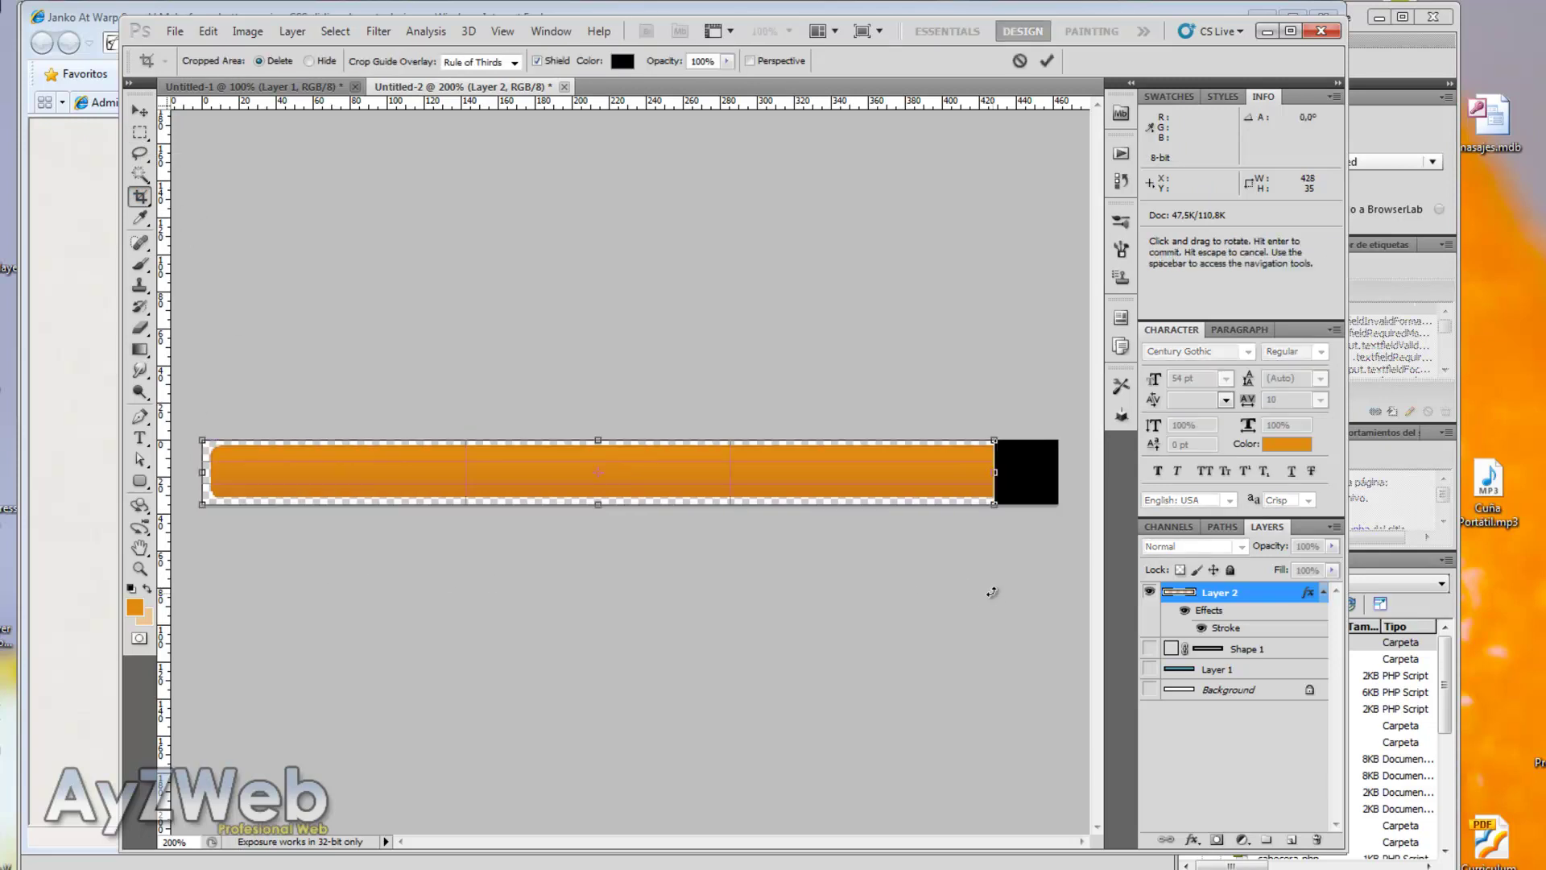
{"action": "key", "text": "Return"}
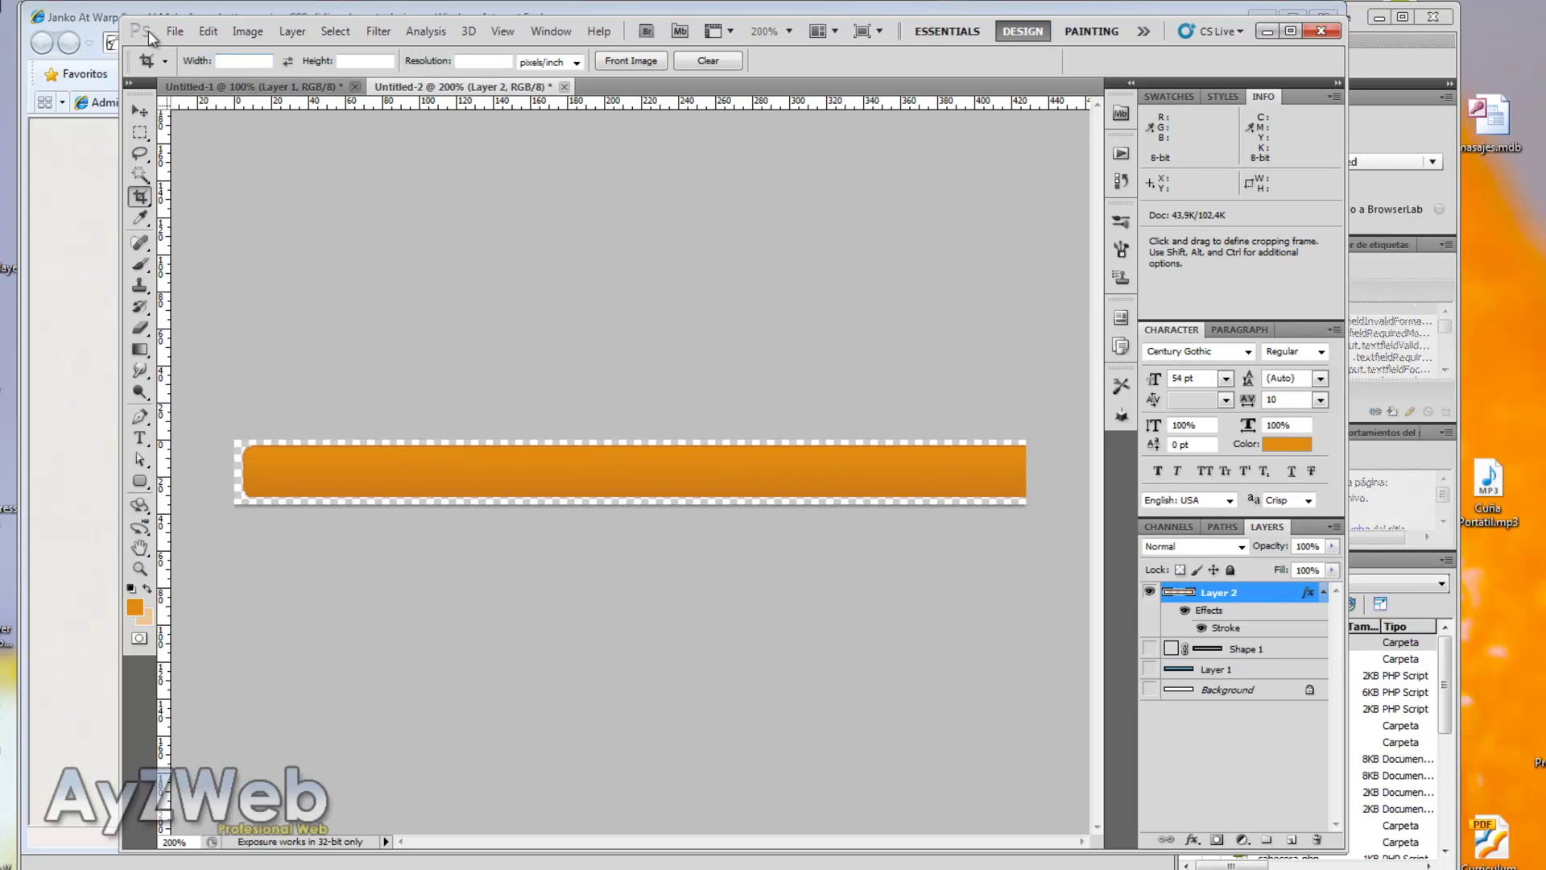
Save the cropped button in the images folder as boton_naranja_izquierda.png in PNG format
{"action": "left_click", "coordinate": [166, 33]}
{"action": "left_click", "coordinate": [259, 312]}
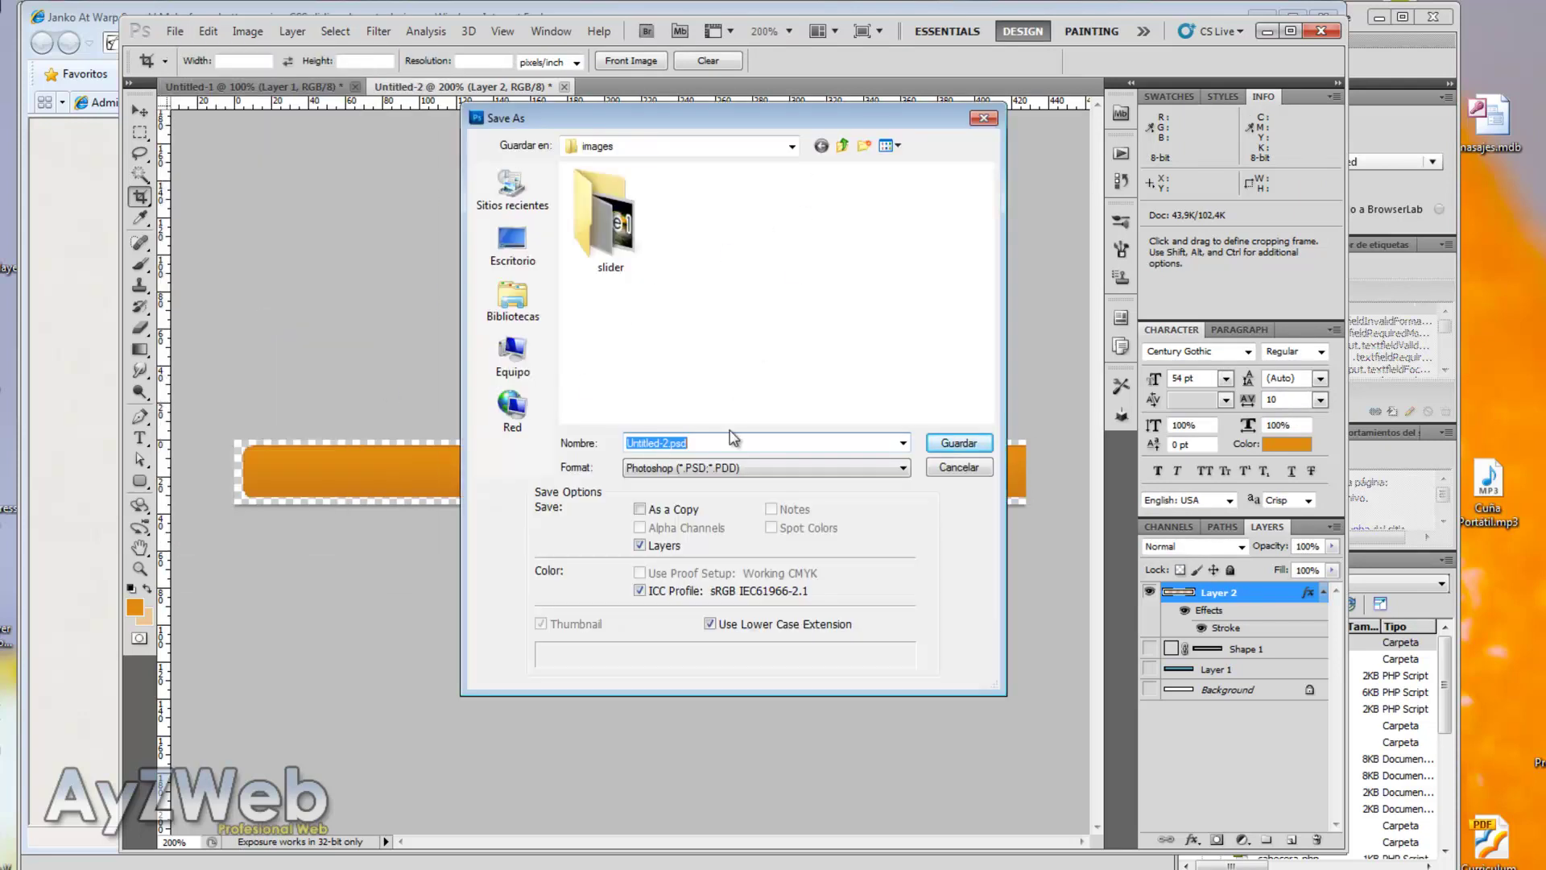
{"action": "type", "text": "boton_naranja_izquierda"}
{"action": "key", "text": "Tab"}
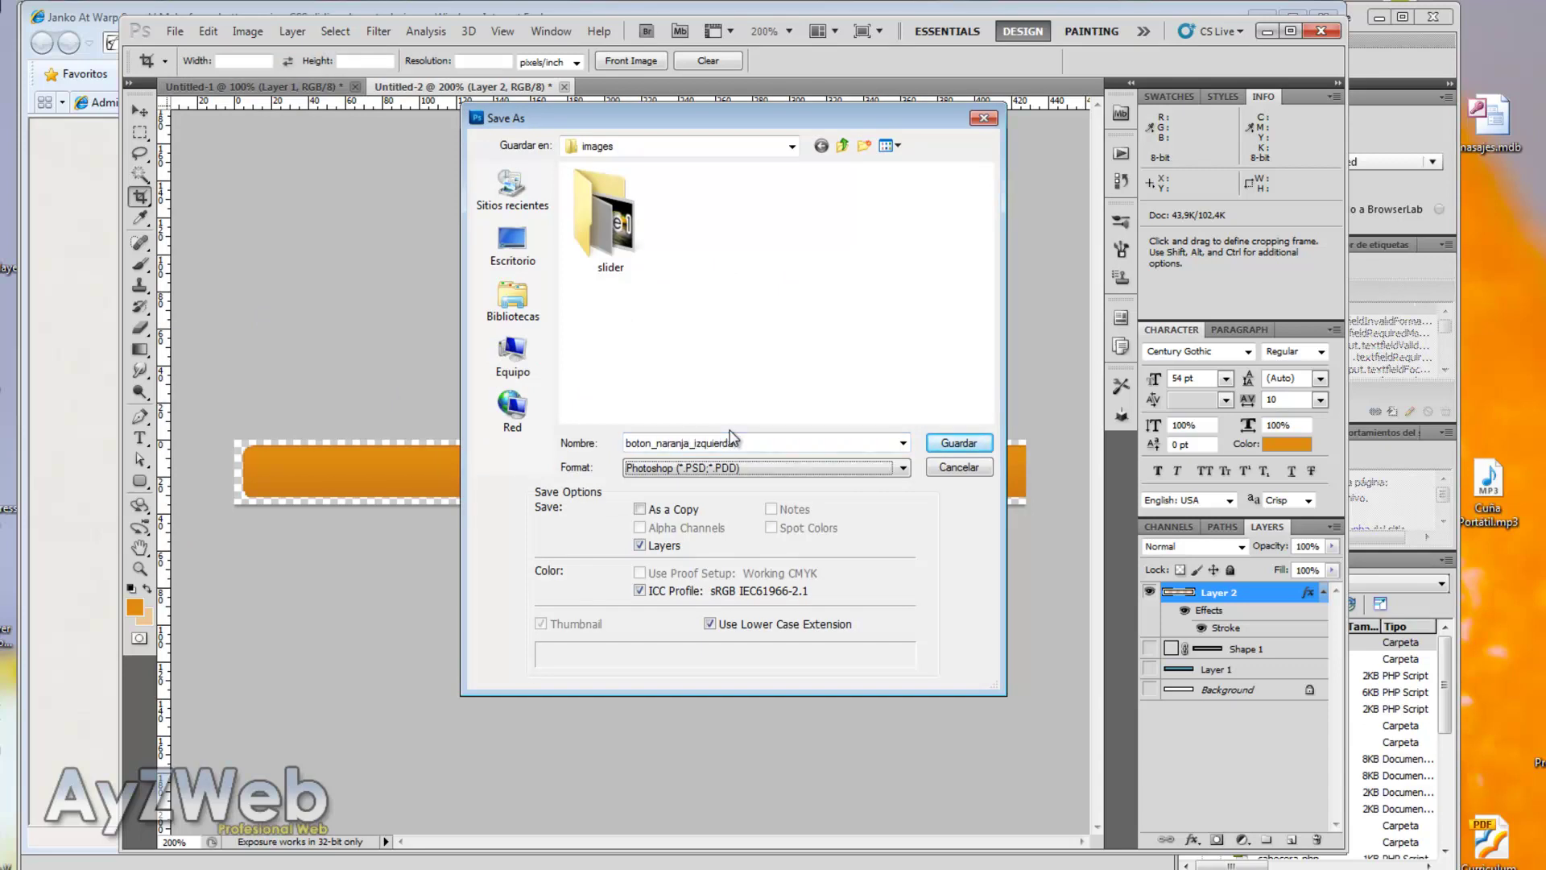
{"action": "left_click", "coordinate": [702, 470]}
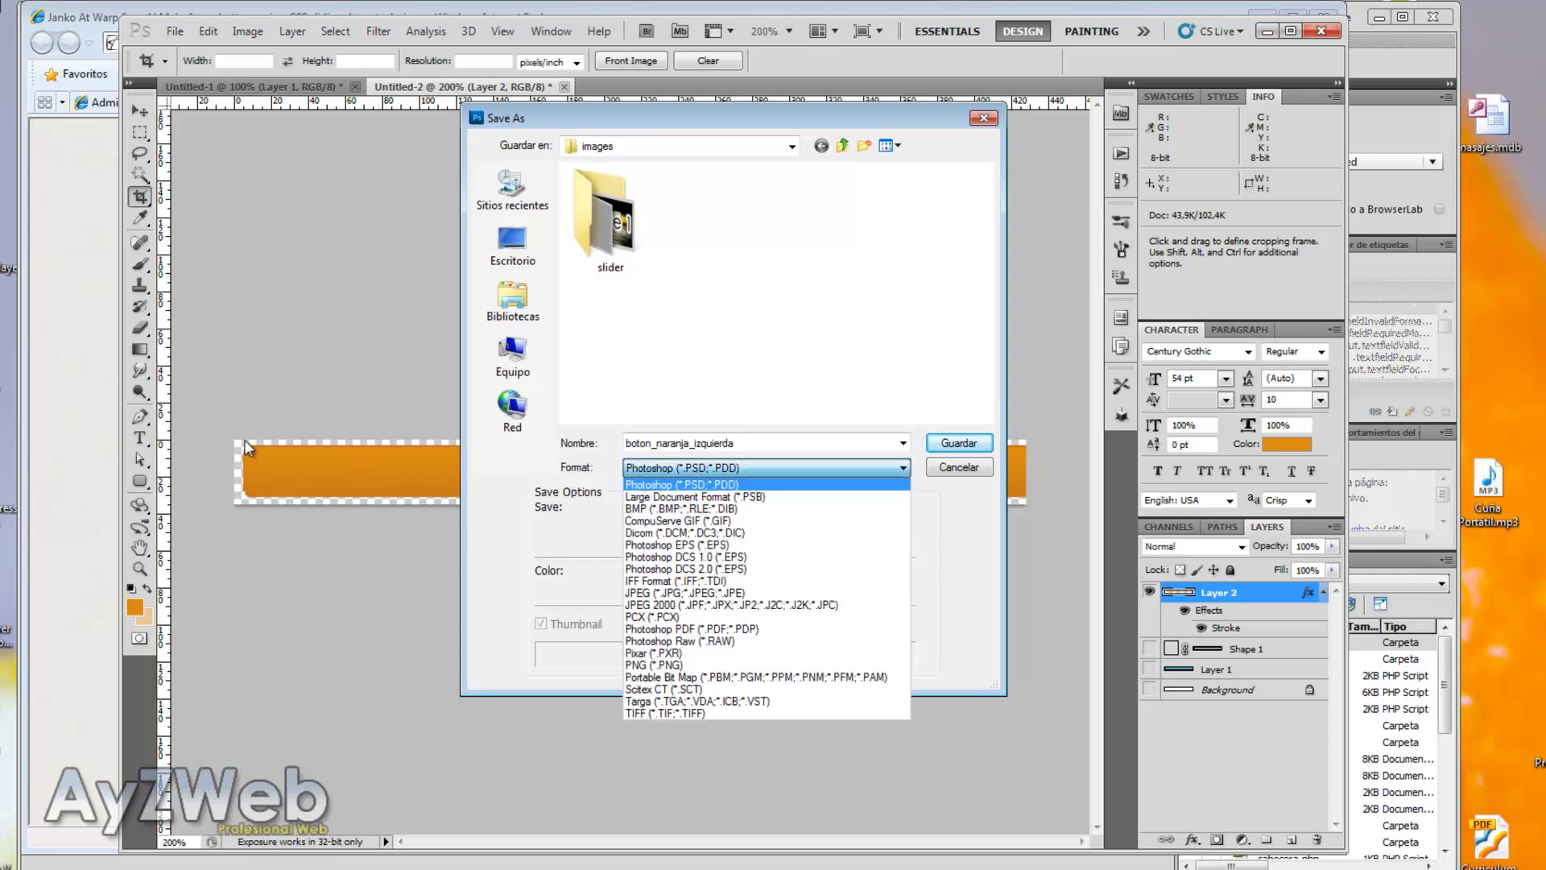
{"action": "left_click", "coordinate": [701, 665]}
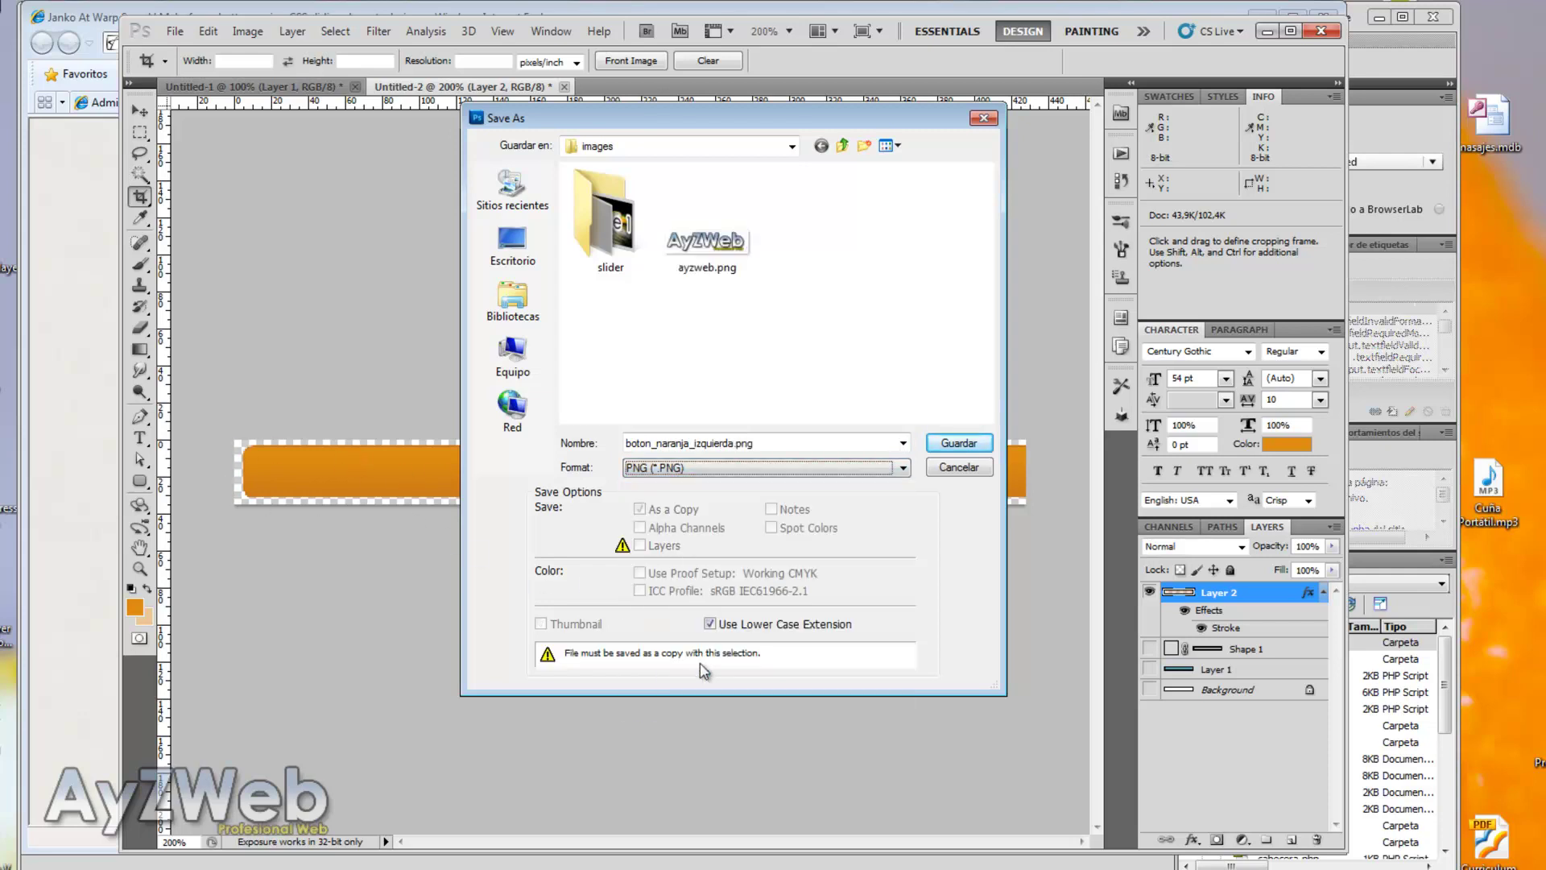
{"action": "left_click", "coordinate": [960, 445]}
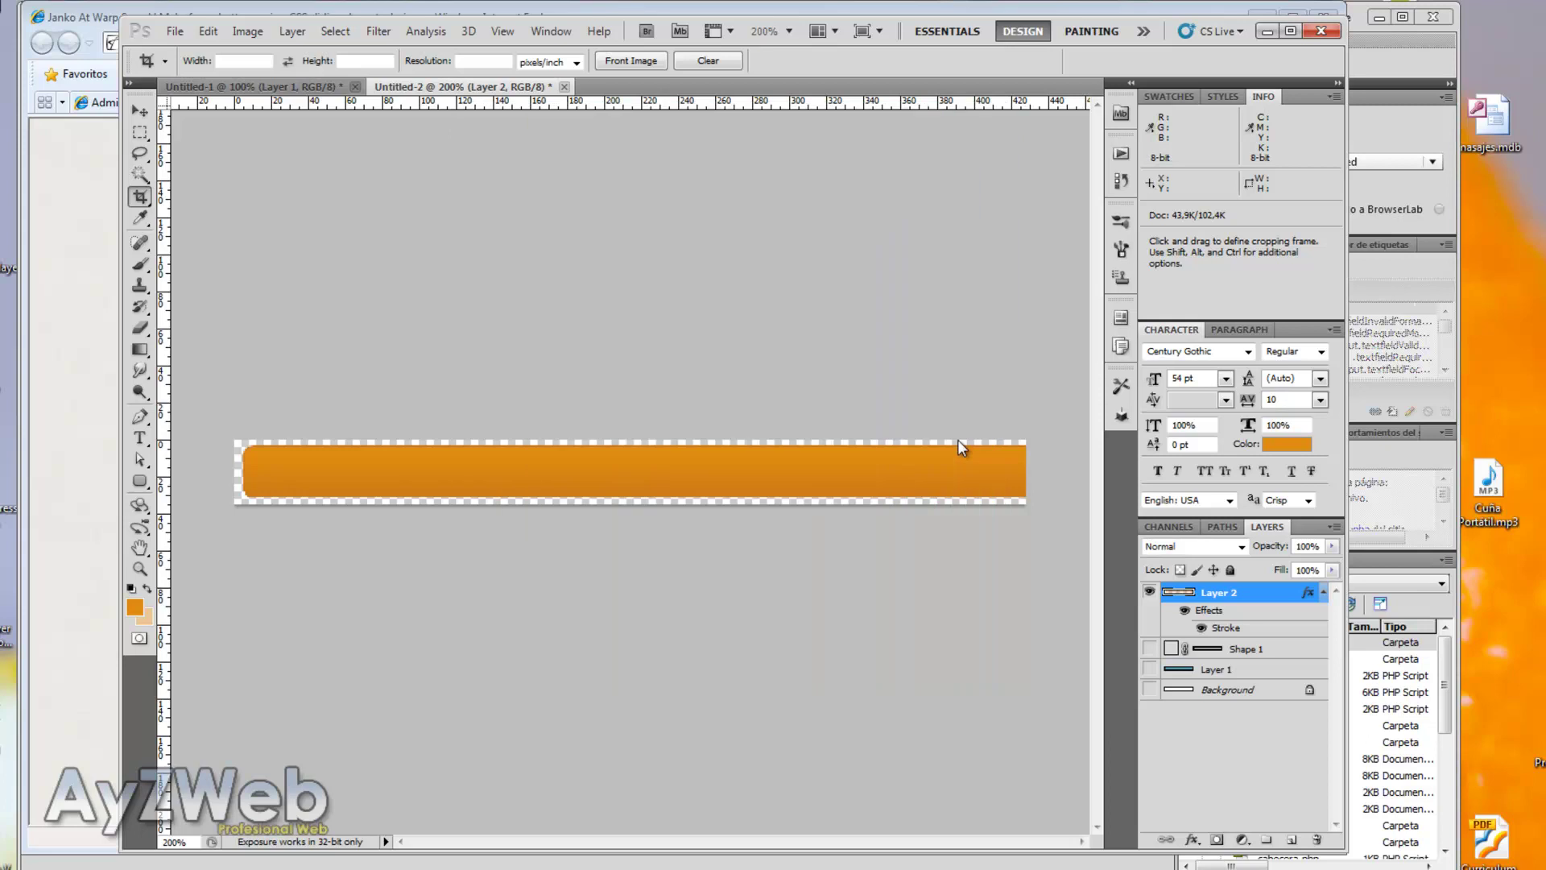
Switch to the browser article, check the right button image's dimensions in its properties, and return to Photoshop
{"action": "left_click", "coordinate": [767, 298]}
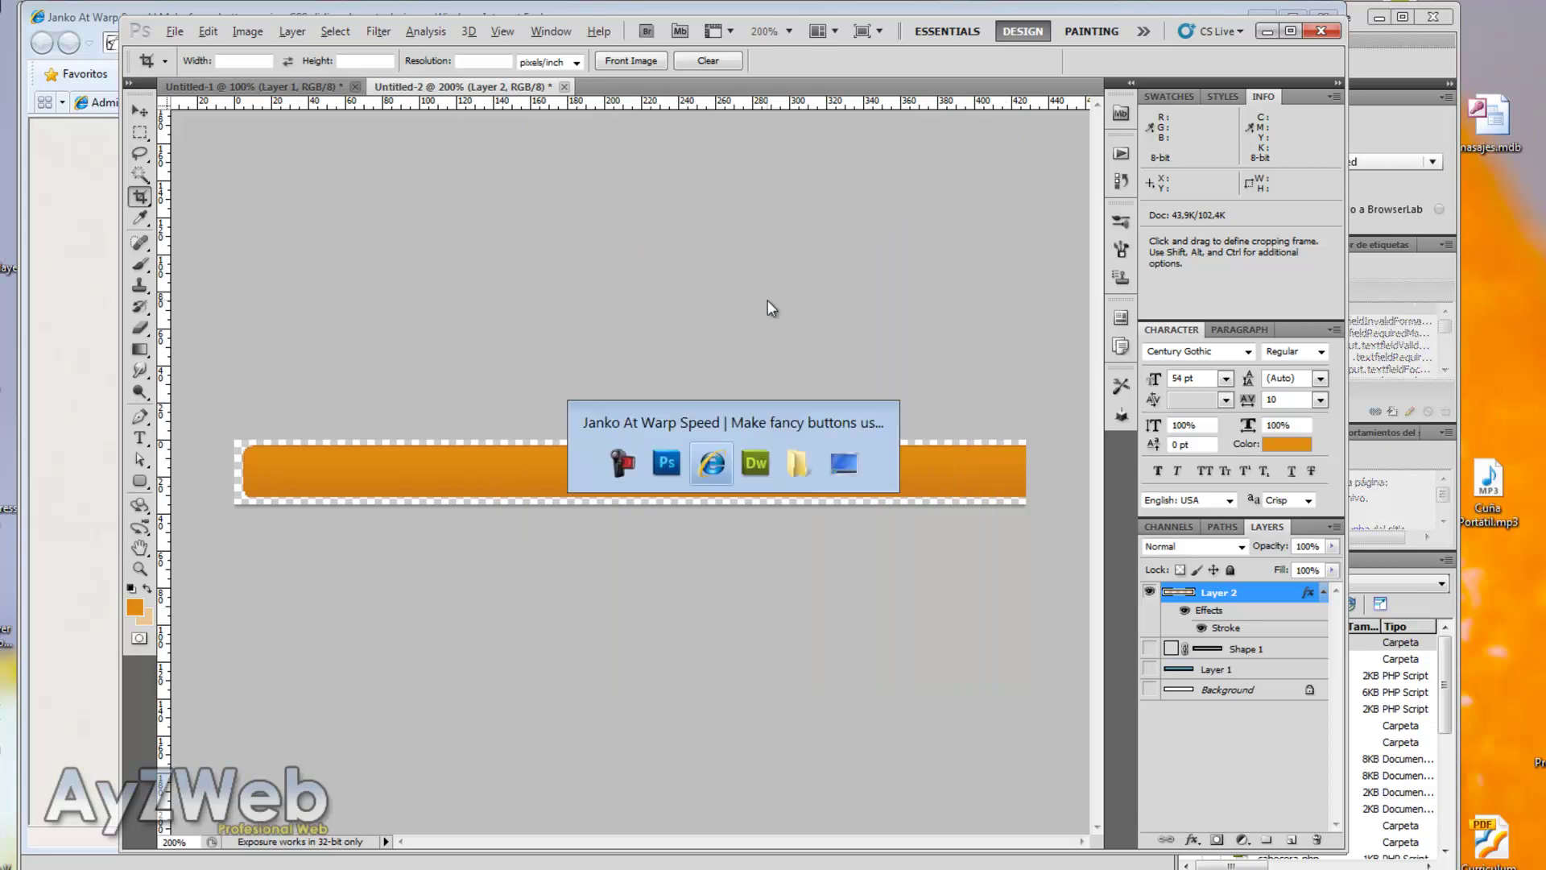
{"action": "key", "text": "alt+Tab"}
{"action": "right_click", "coordinate": [839, 370]}
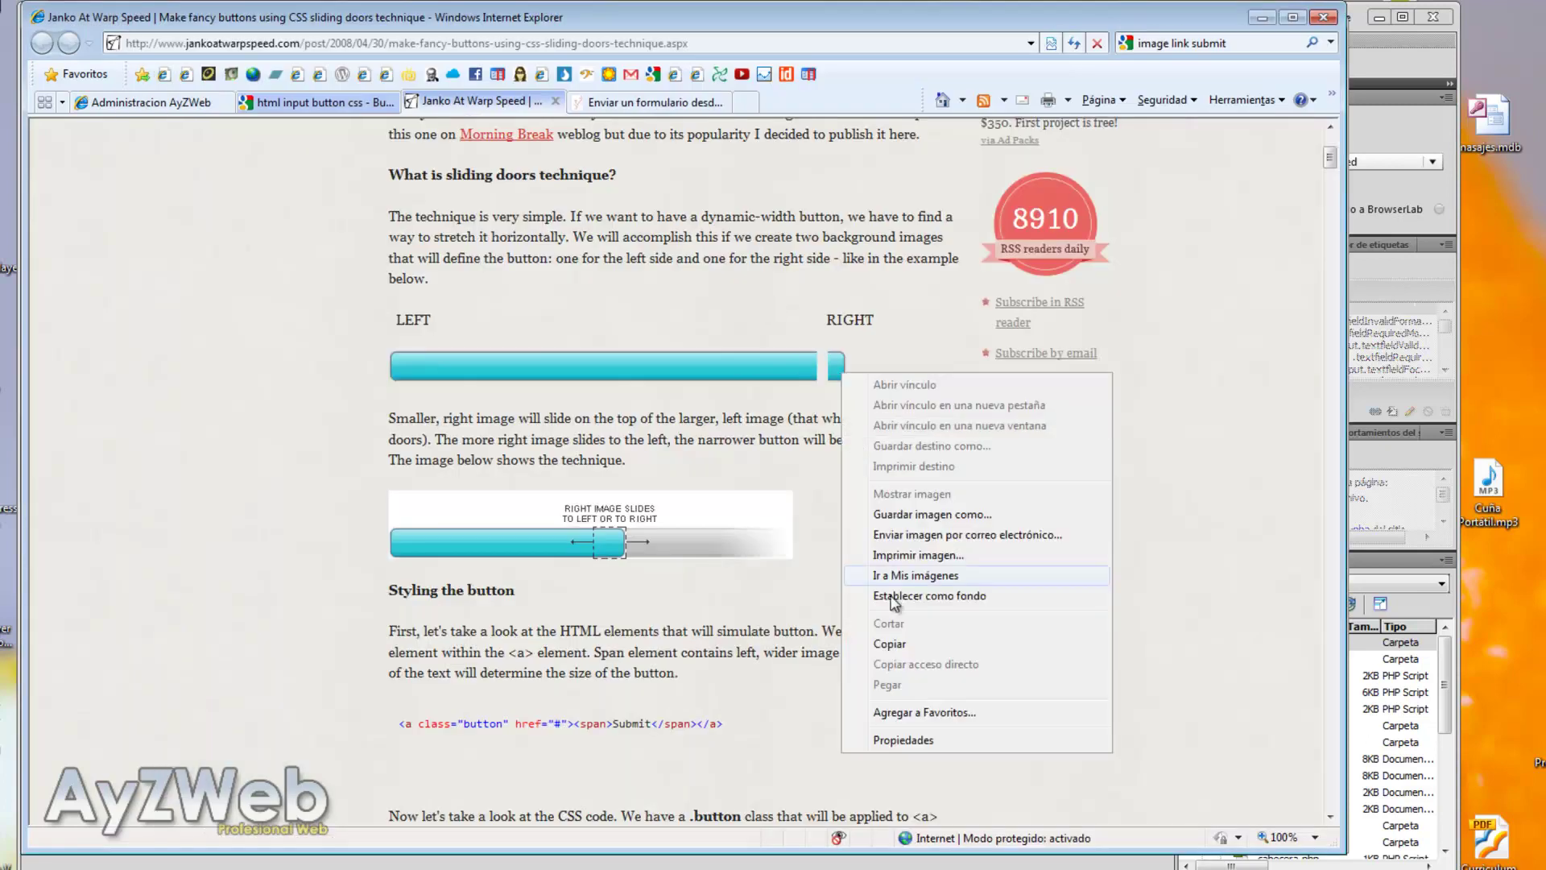
{"action": "left_click", "coordinate": [904, 739]}
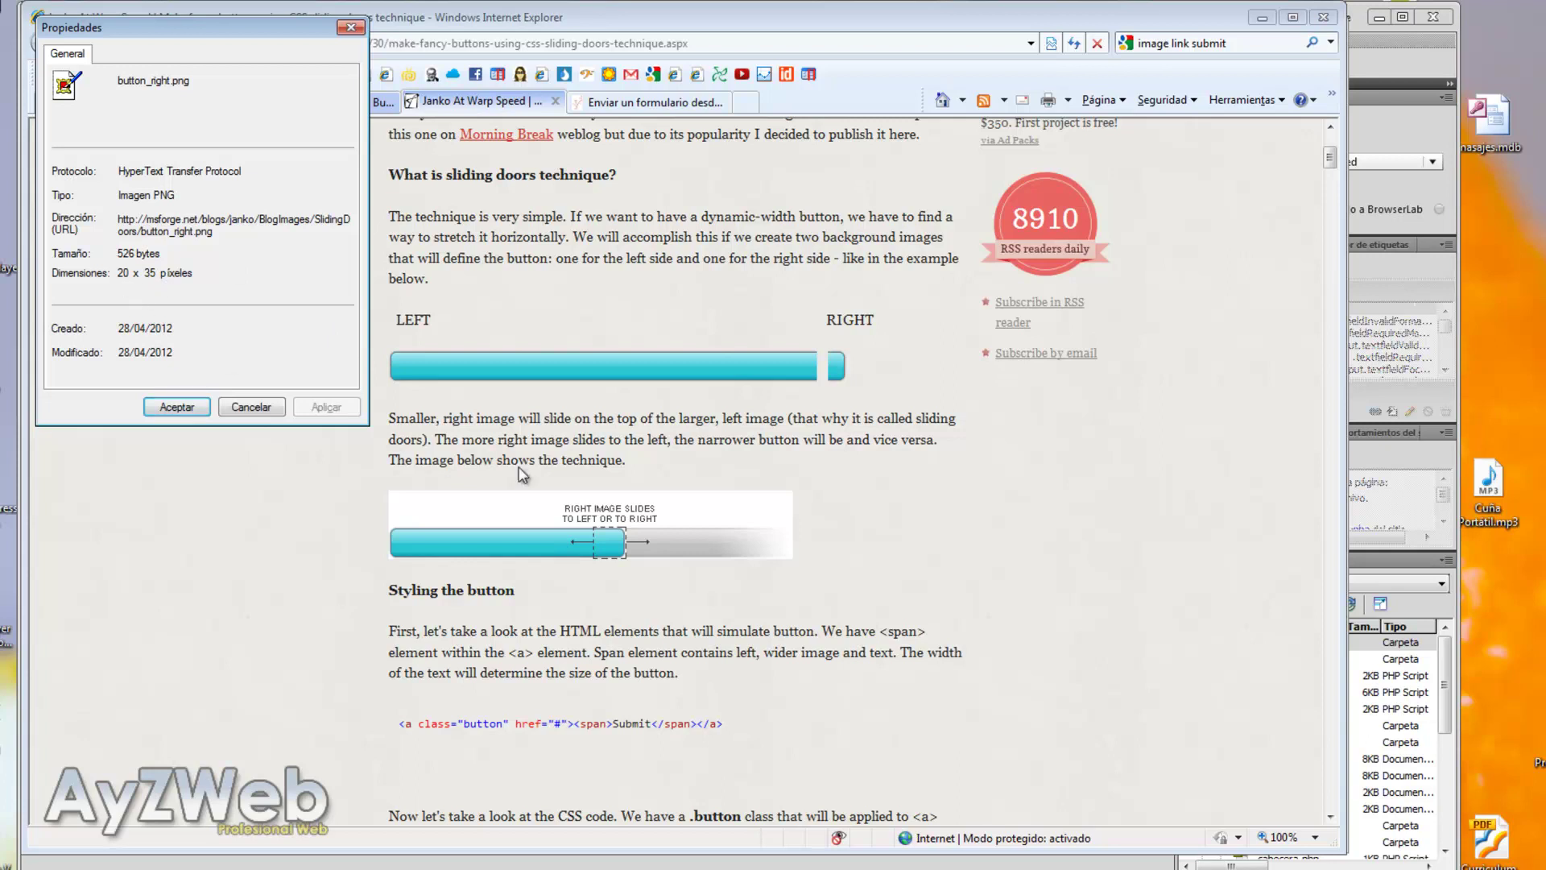
{"action": "left_click", "coordinate": [267, 409]}
{"action": "key", "text": "alt+Tab"}
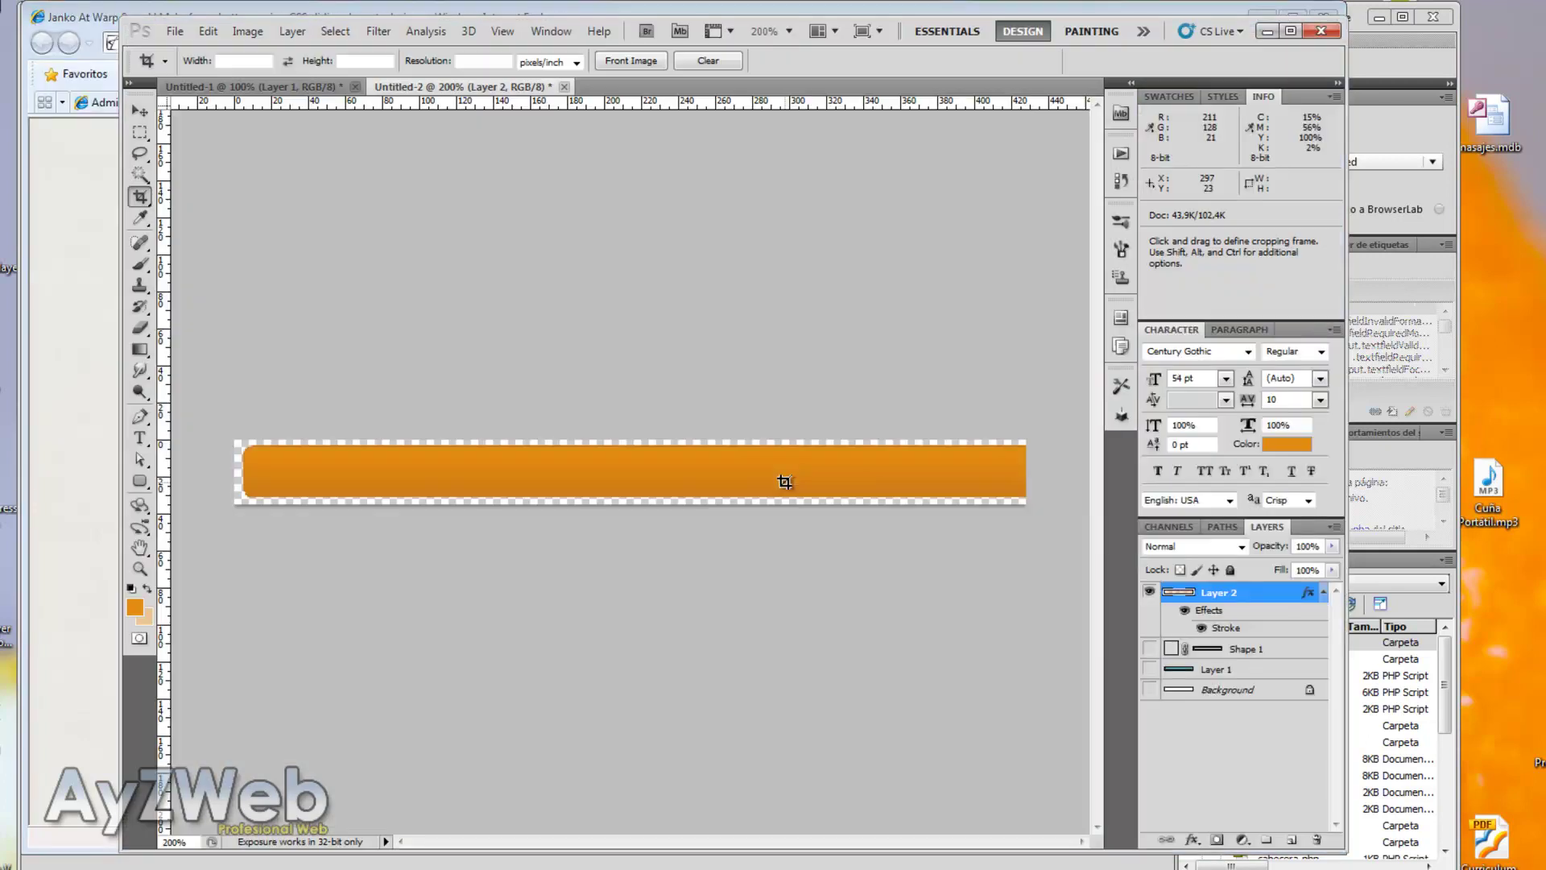
Undo the left-side crop and crop the image to the button's rounded right end, about 20 × 35 pixels
{"action": "key", "text": "ctrl+z"}
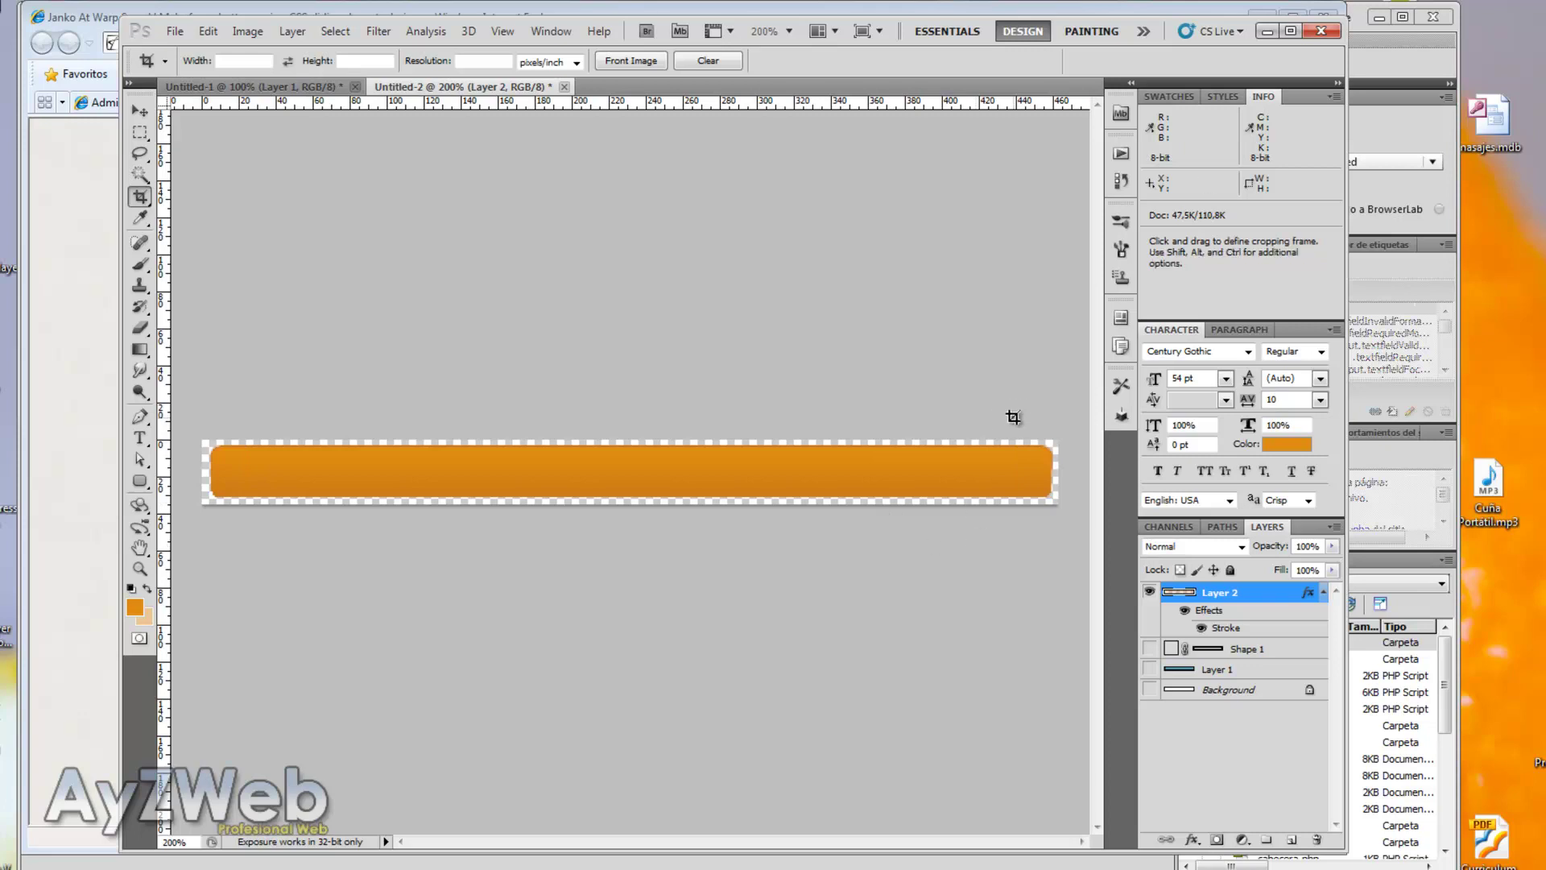
{"action": "left_click_drag", "start_coordinate": [1017, 441], "coordinate": [1072, 552]}
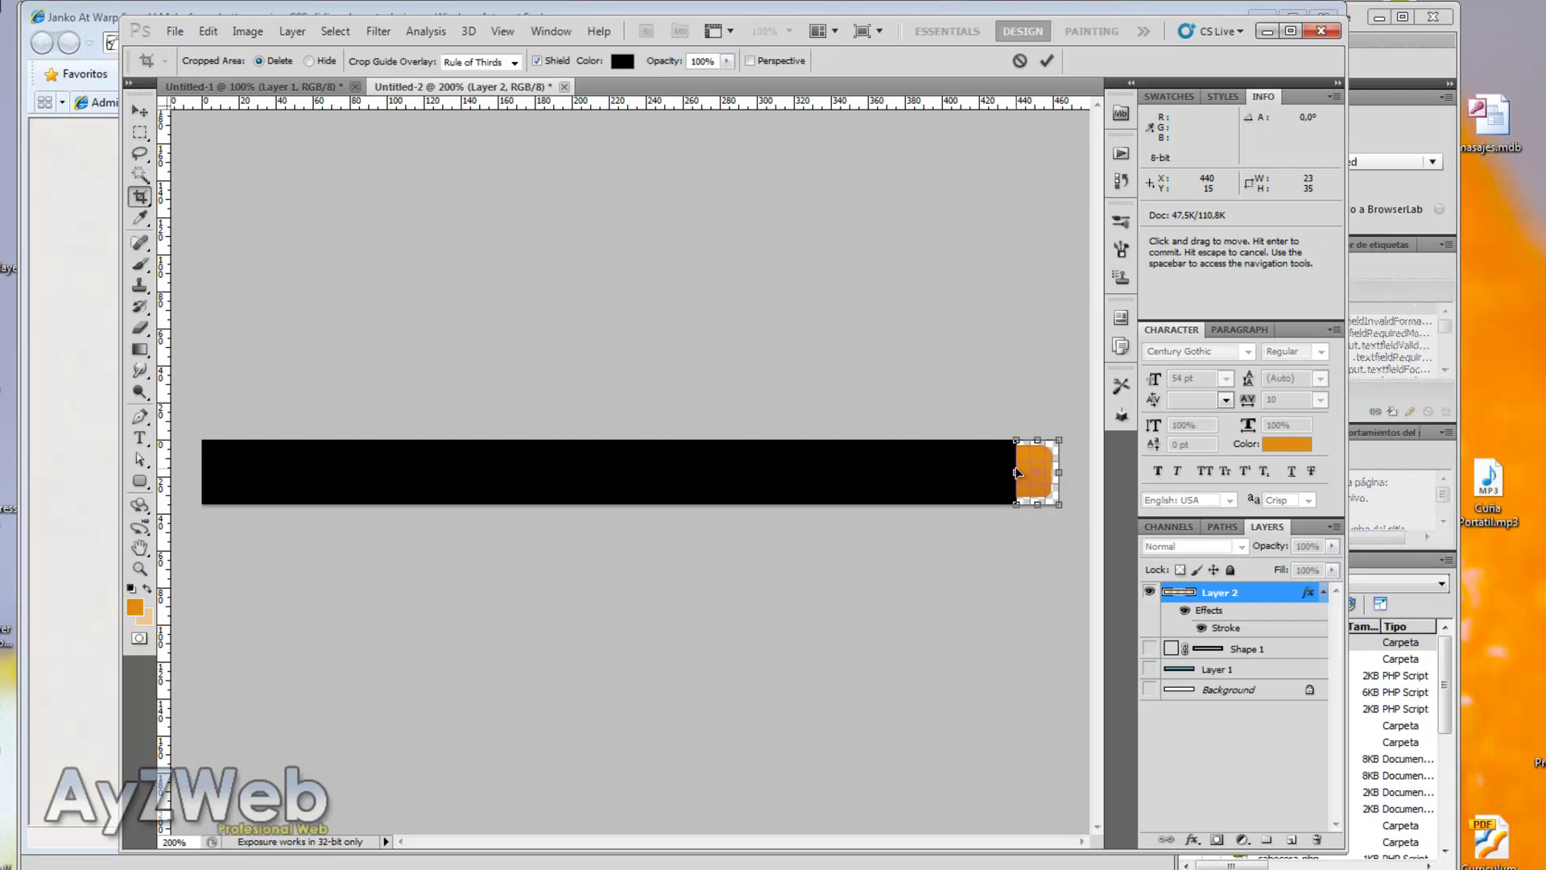
{"action": "left_click_drag", "start_coordinate": [1014, 472], "coordinate": [1019, 475]}
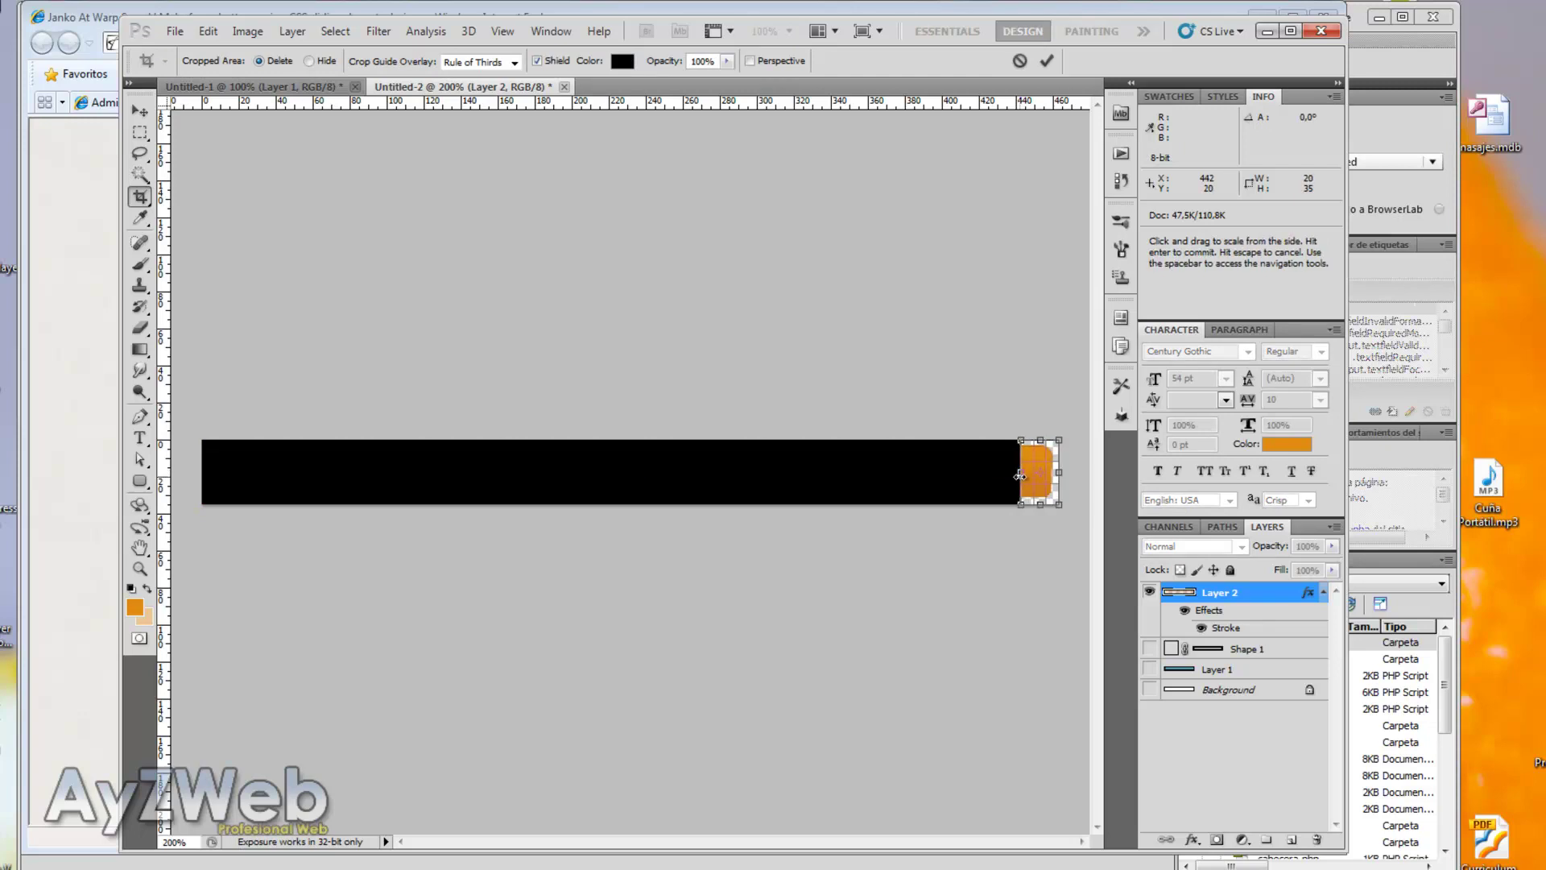
{"action": "key", "text": "Return"}
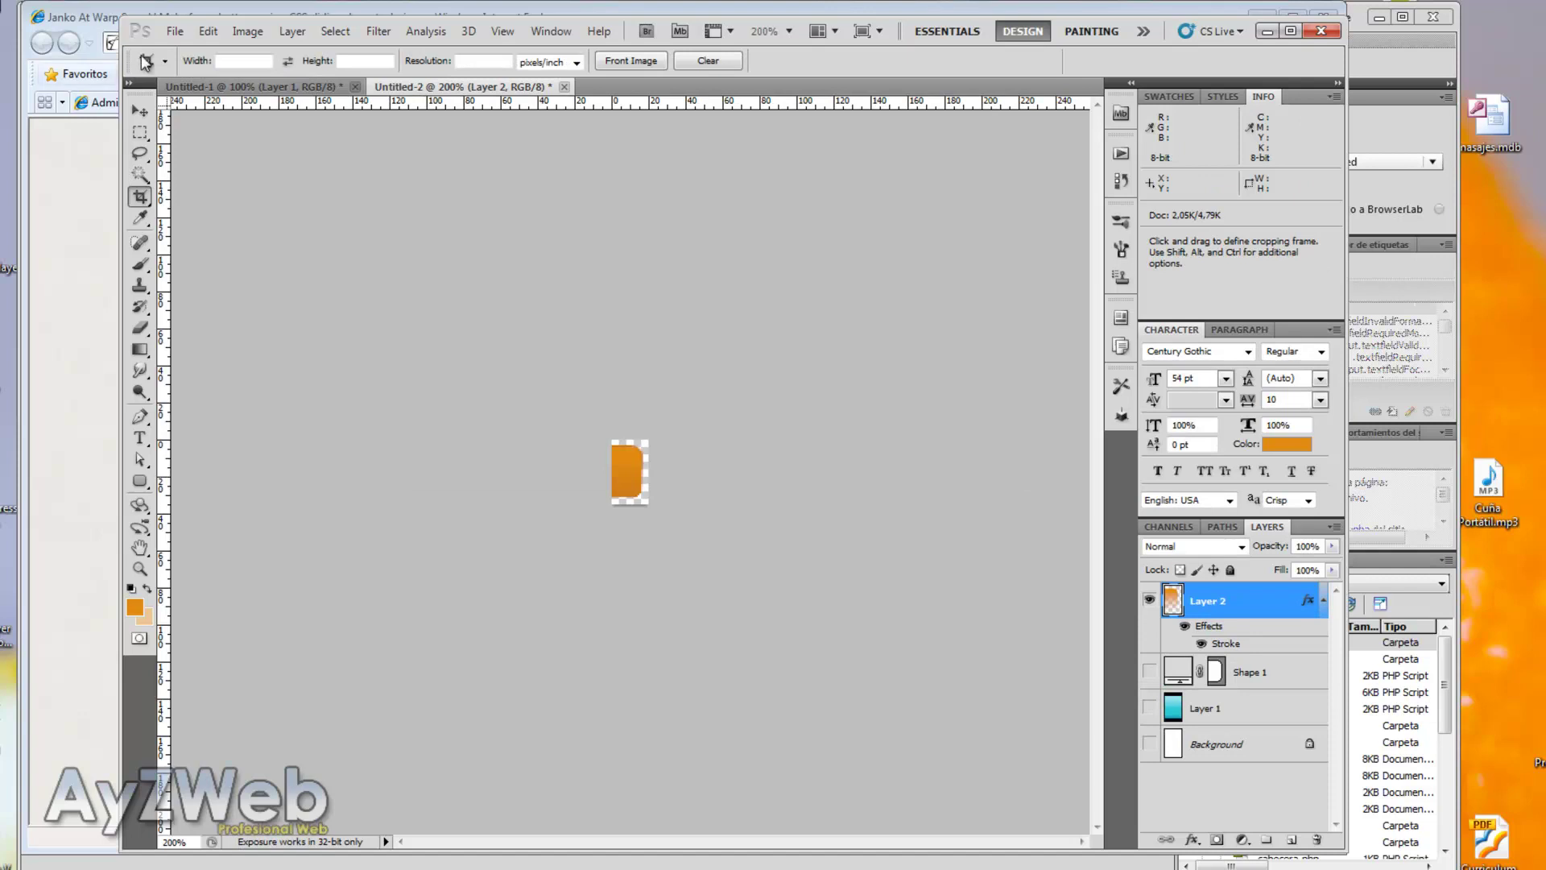
Save the cropped right end in the images folder as boton_naranja_derecha.png in PNG format
{"action": "left_click", "coordinate": [174, 30]}
{"action": "left_click", "coordinate": [209, 311]}
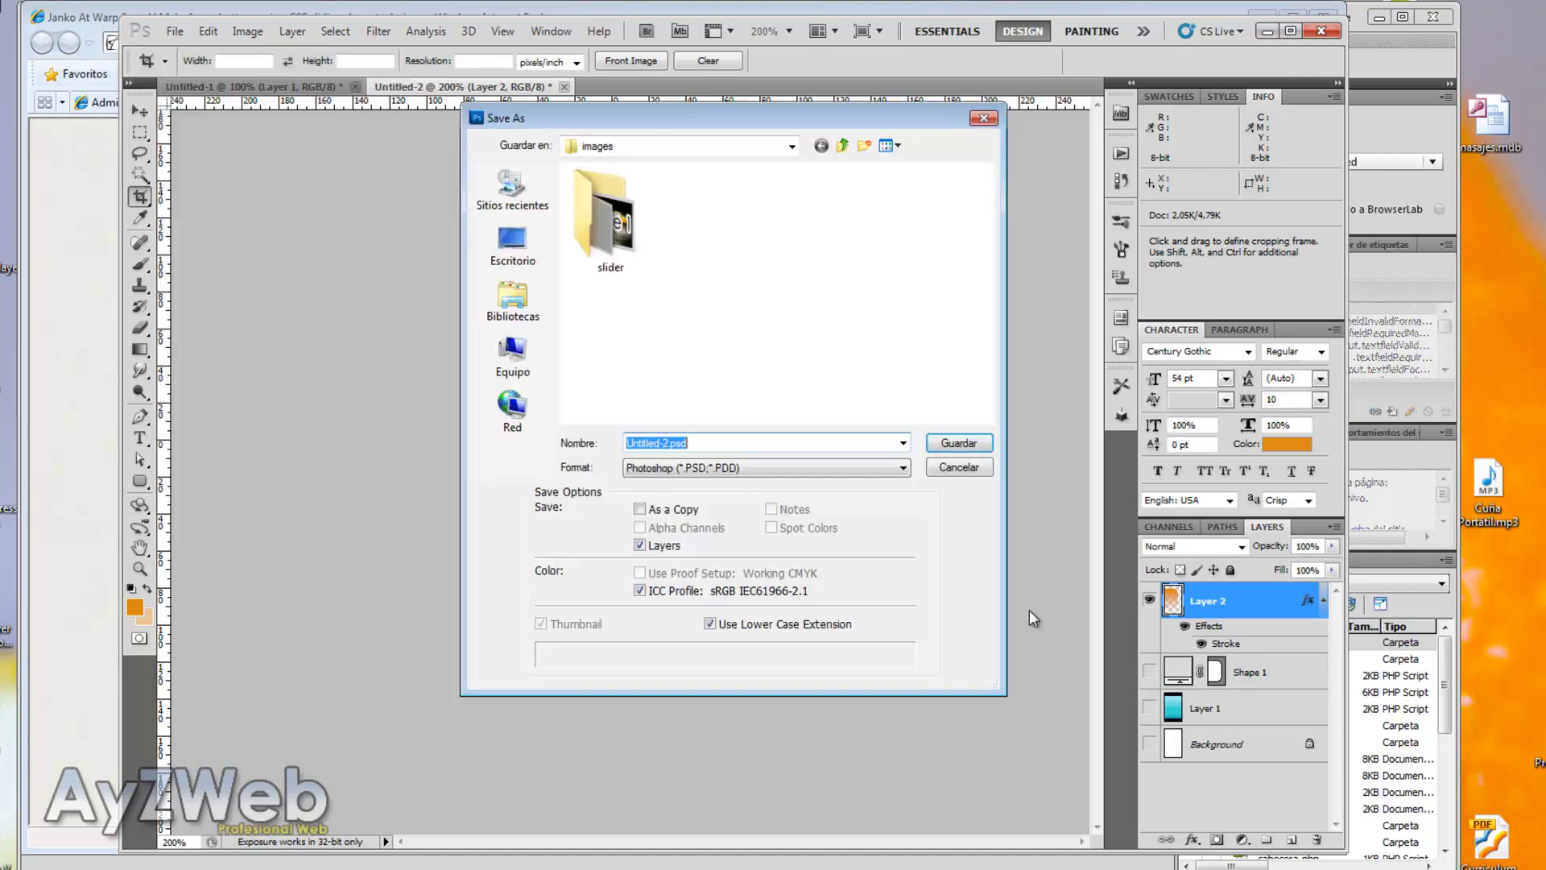
{"action": "left_click", "coordinate": [801, 477]}
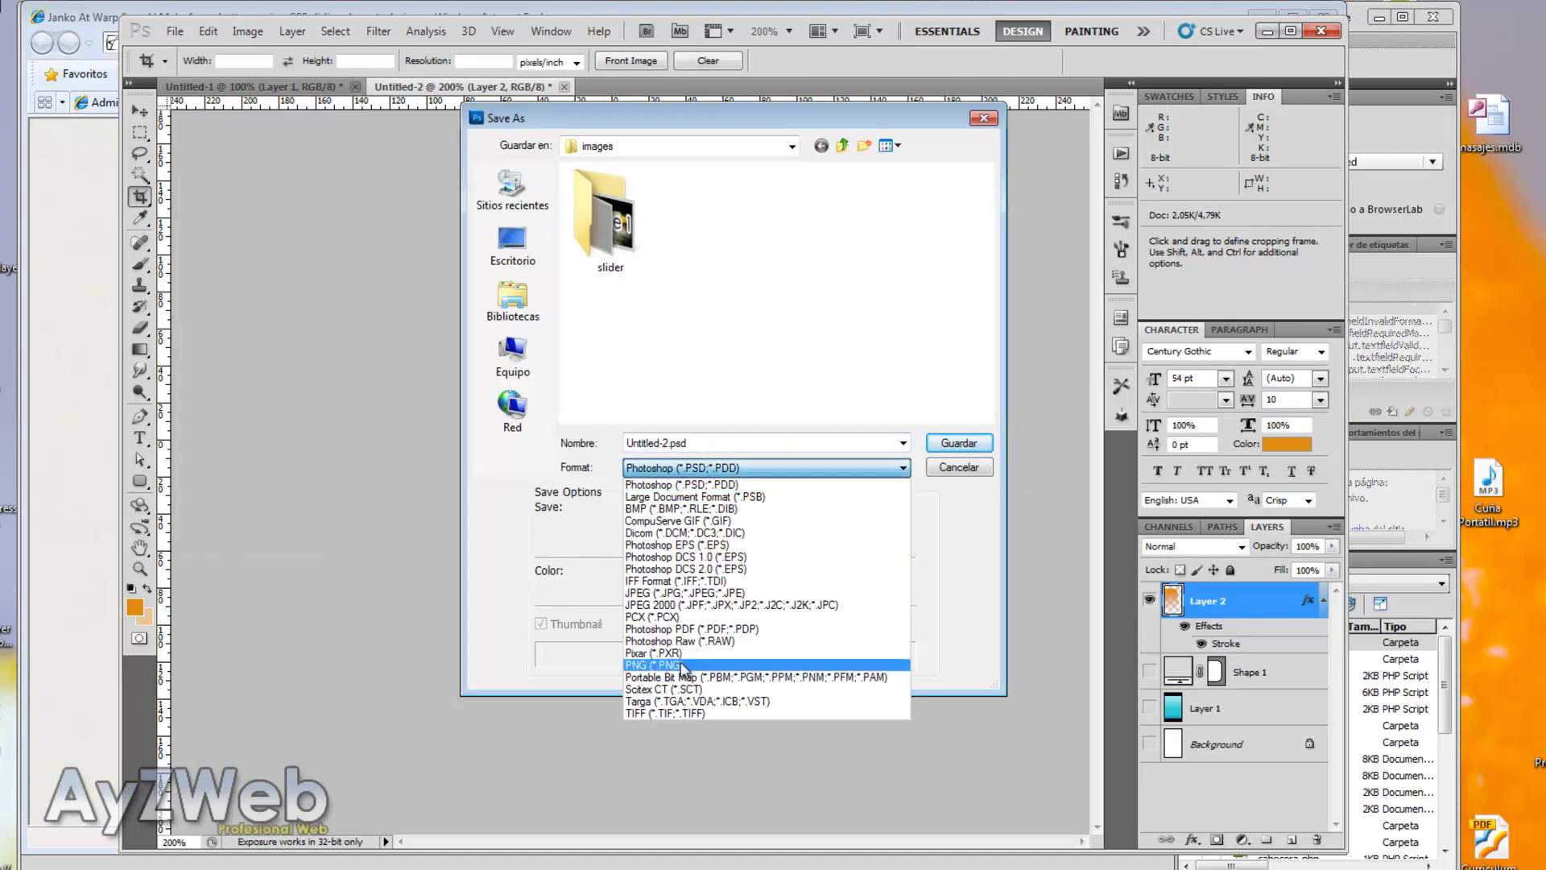
{"action": "left_click", "coordinate": [805, 665]}
{"action": "left_click", "coordinate": [804, 211]}
{"action": "left_click", "coordinate": [694, 443]}
{"action": "key", "text": "BackSpace"}
{"action": "type", "text": "derechazquierda.png"}
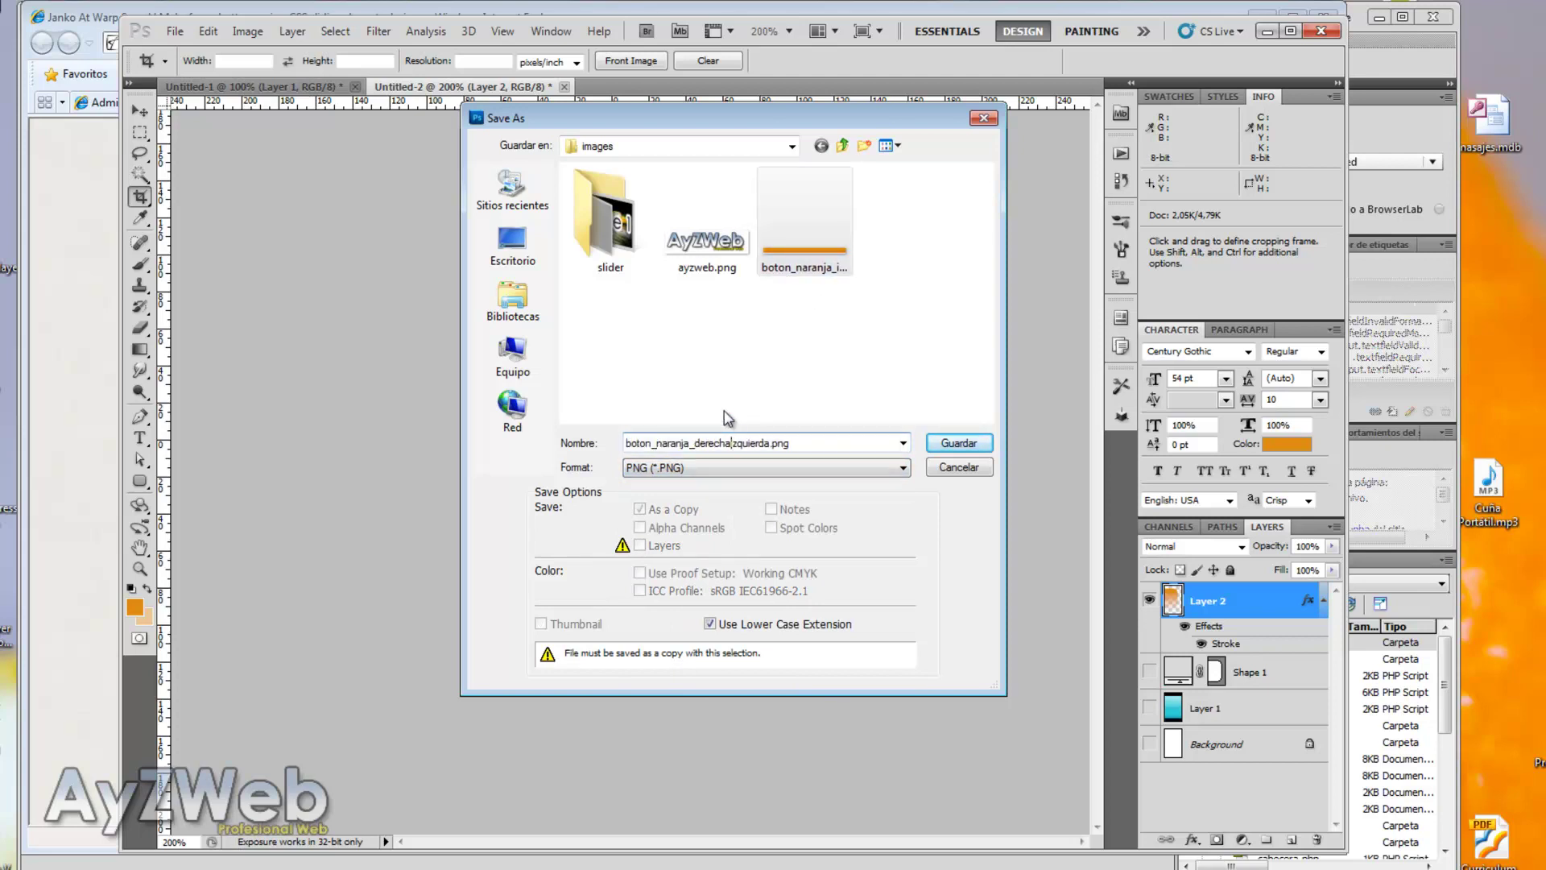
{"action": "key", "text": "Delete"}
{"action": "key", "text": "Delete"}
{"action": "key", "text": "Delete"}
{"action": "key", "text": "Delete"}
{"action": "key", "text": "Delete"}
{"action": "key", "text": "Delete"}
{"action": "key", "text": "Delete"}
{"action": "key", "text": "Delete"}
{"action": "key", "text": "Delete"}
{"action": "left_click", "coordinate": [958, 442]}
{"action": "left_click", "coordinate": [806, 296]}
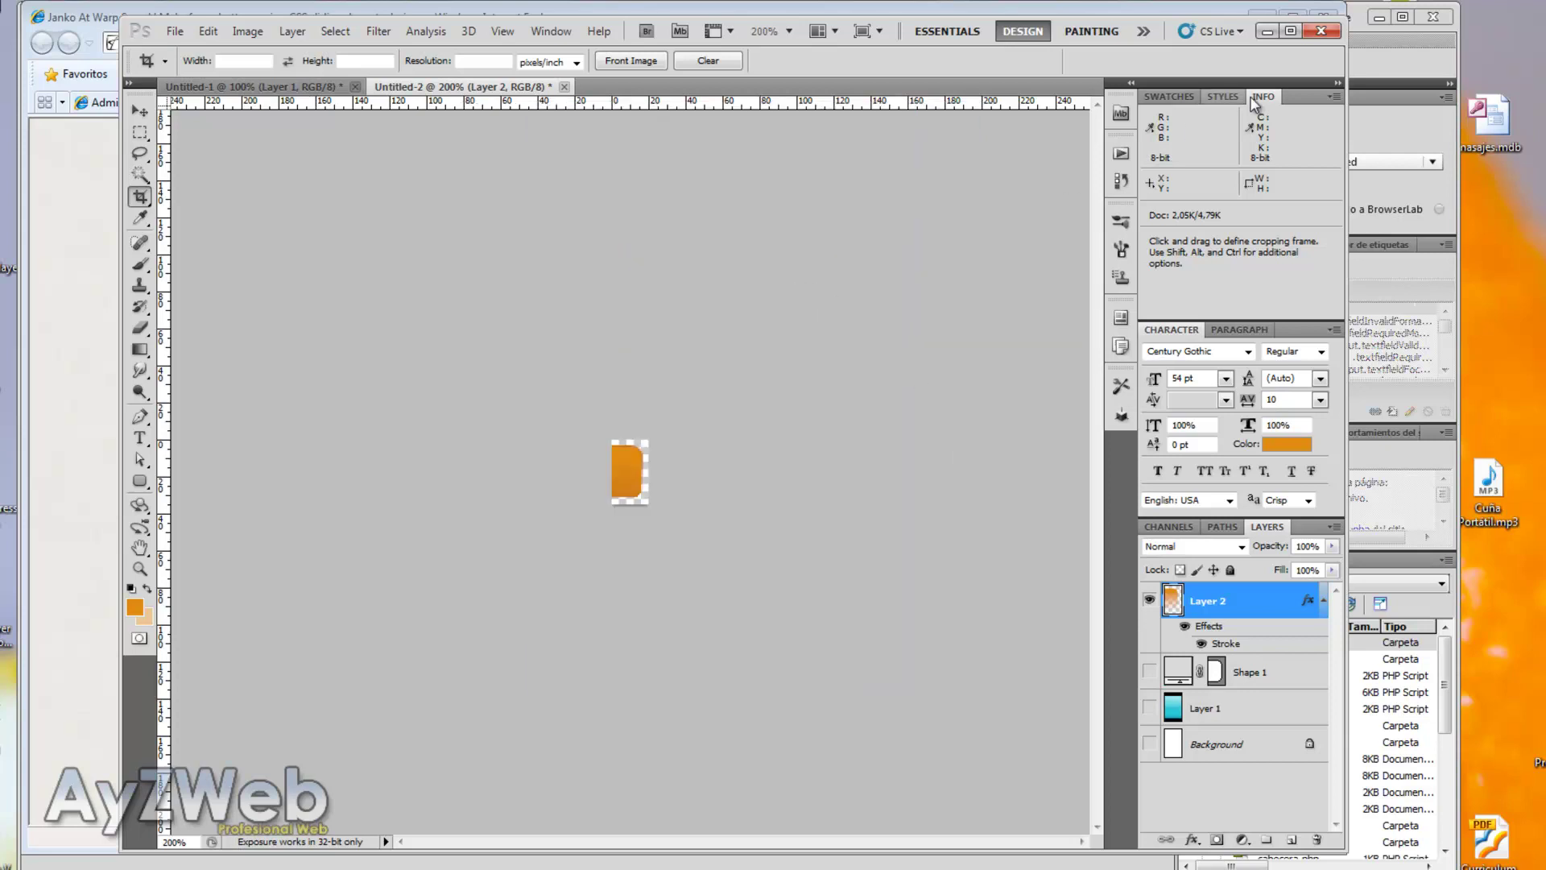
Return to the browser article and copy the HTML line with the "button" class link and its Submit span
{"action": "left_click", "coordinate": [1264, 32]}
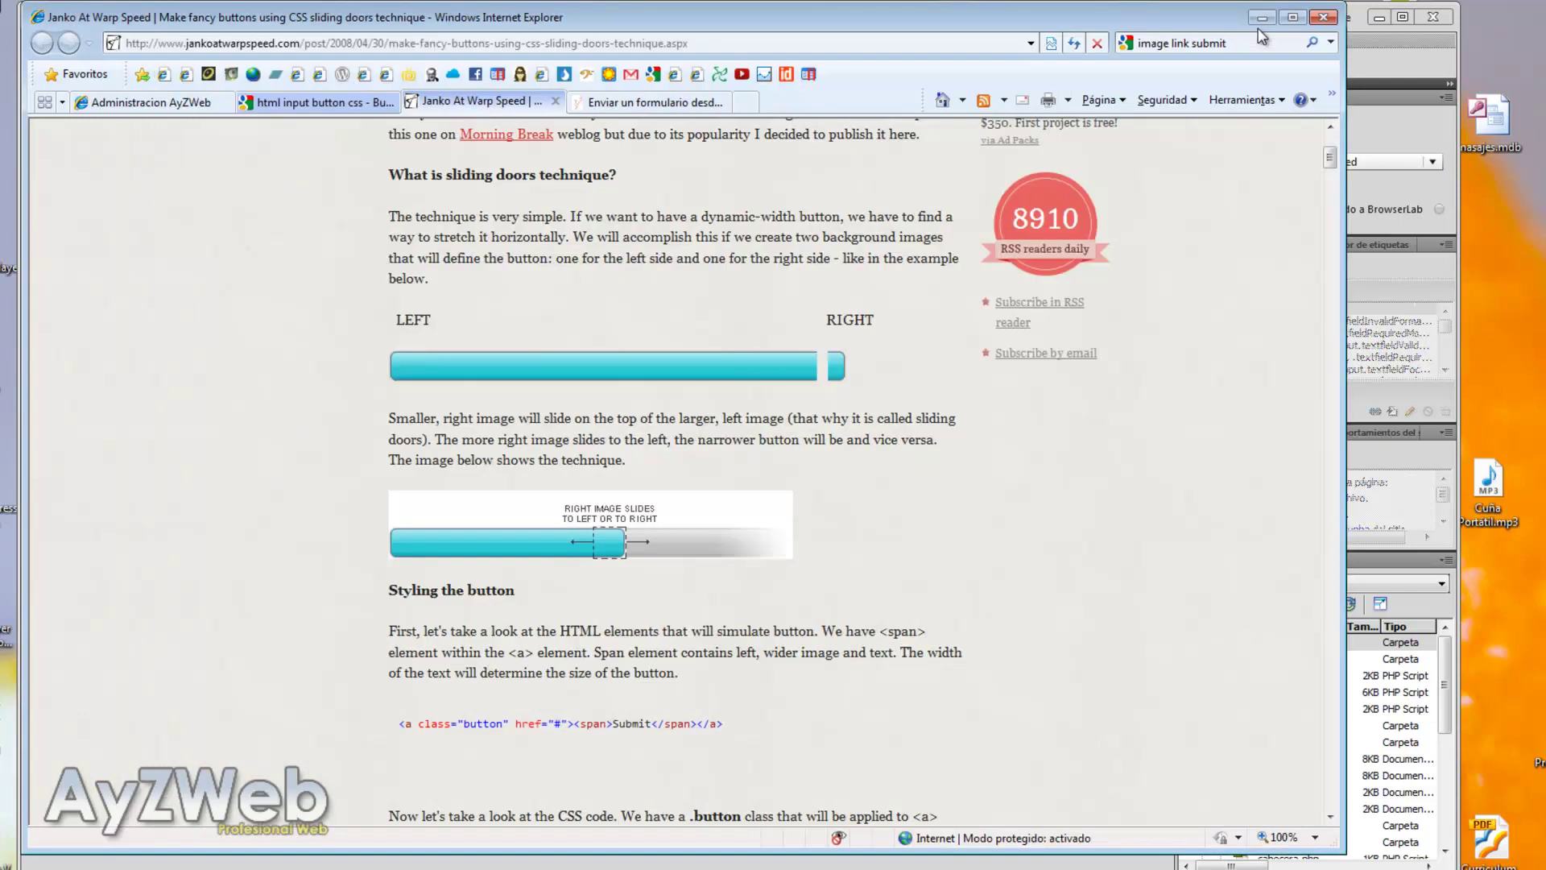
{"action": "scroll", "coordinate": [926, 421], "scroll_direction": "down", "scroll_amount": 3}
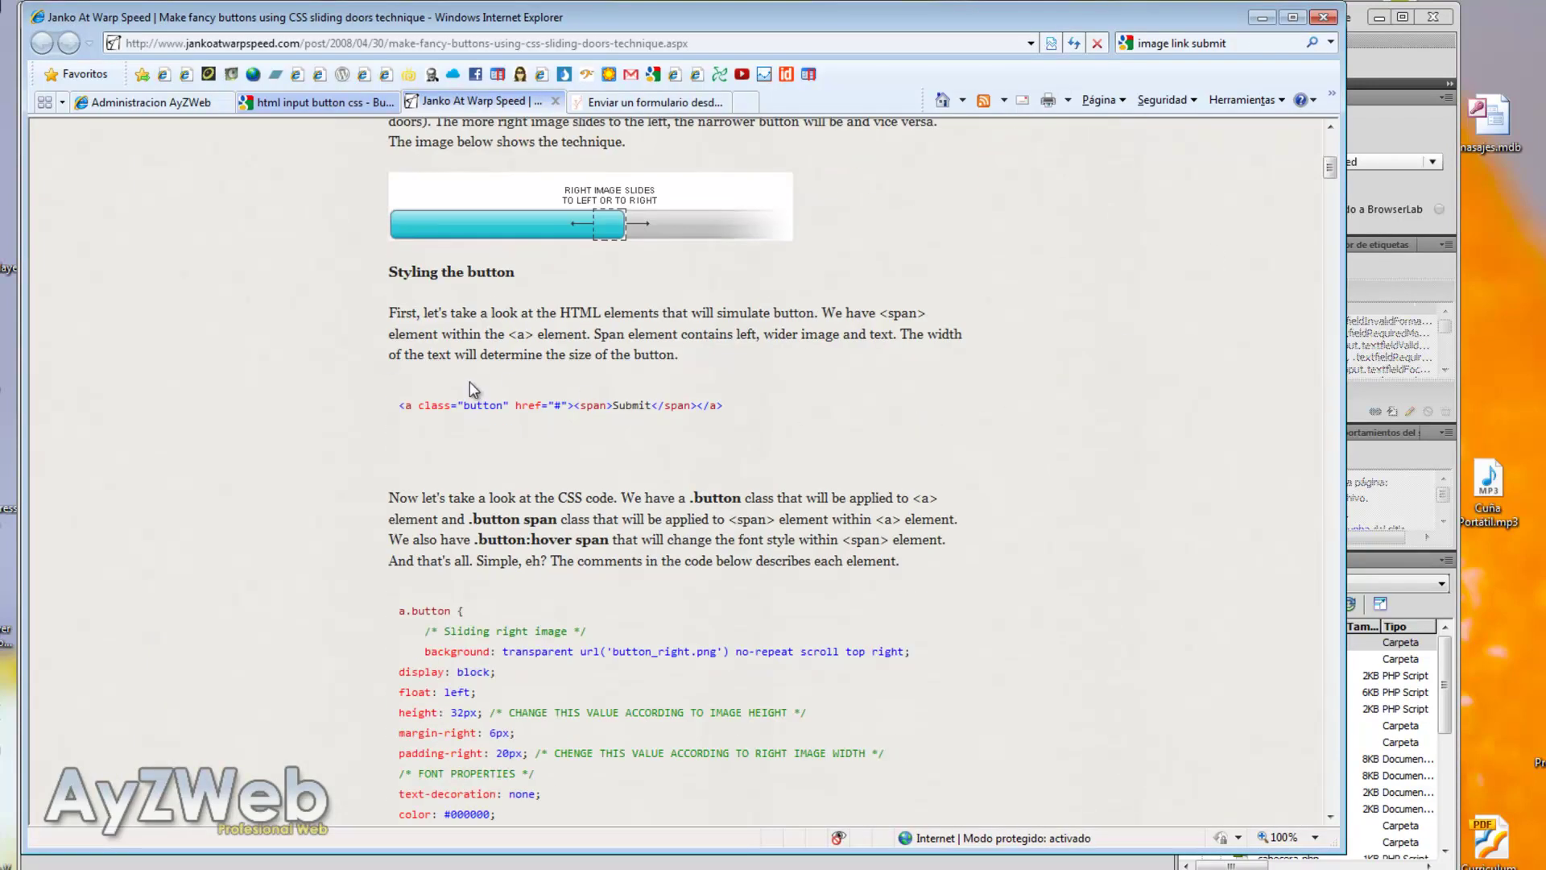
{"action": "left_click_drag", "start_coordinate": [728, 406], "coordinate": [398, 402]}
{"action": "key", "text": "ctrl+c"}
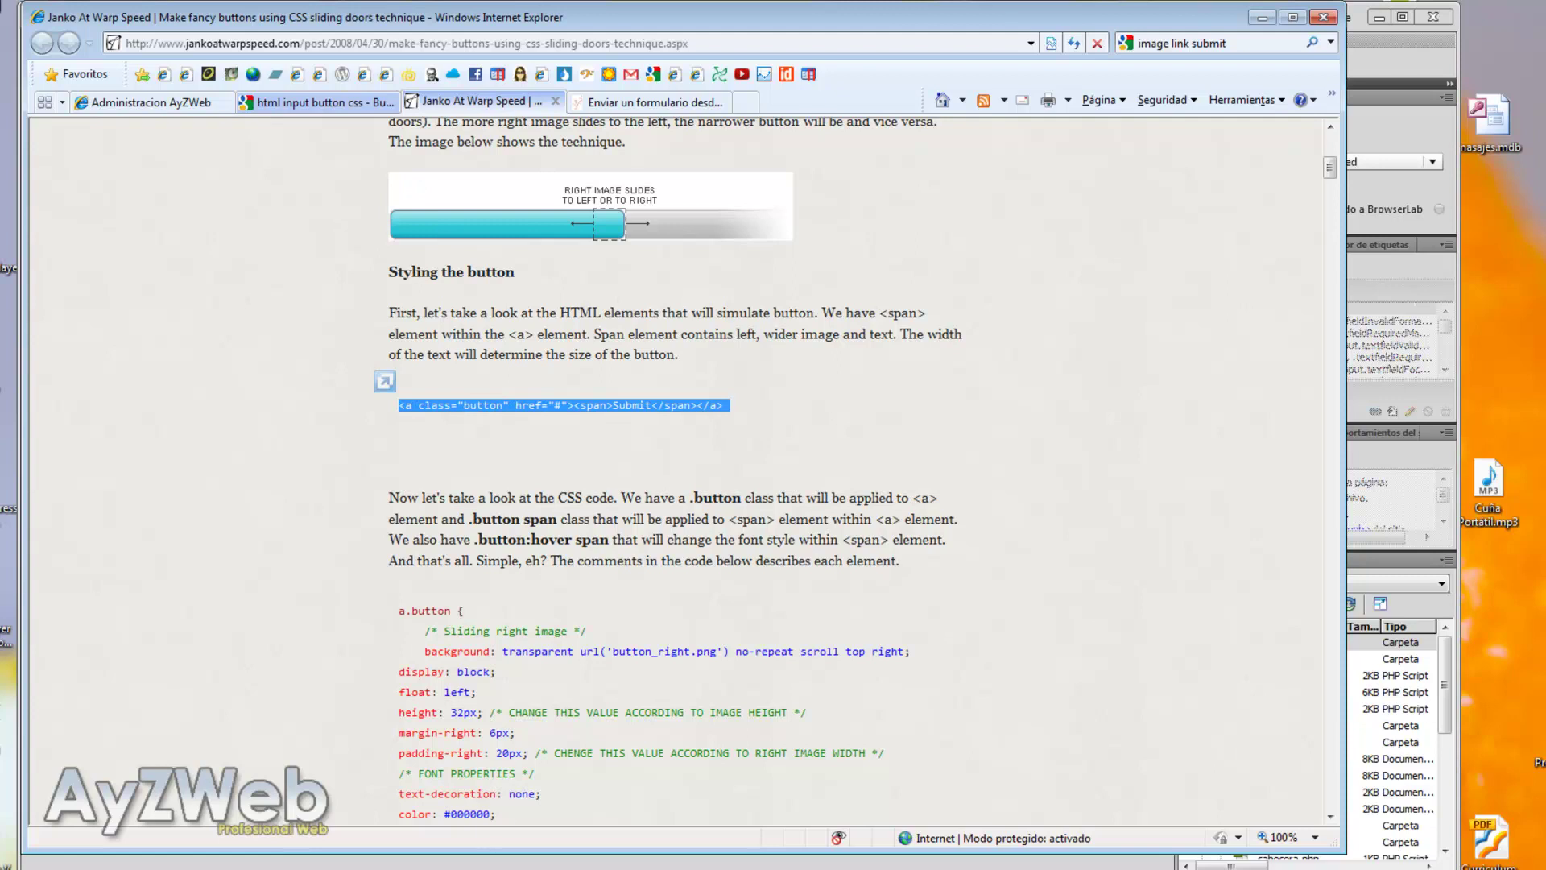
Switch to Dreamweaver, open slider_add.php, and paste the link code after the "Insertar registro" submit input
{"action": "key", "text": "alt+Tab"}
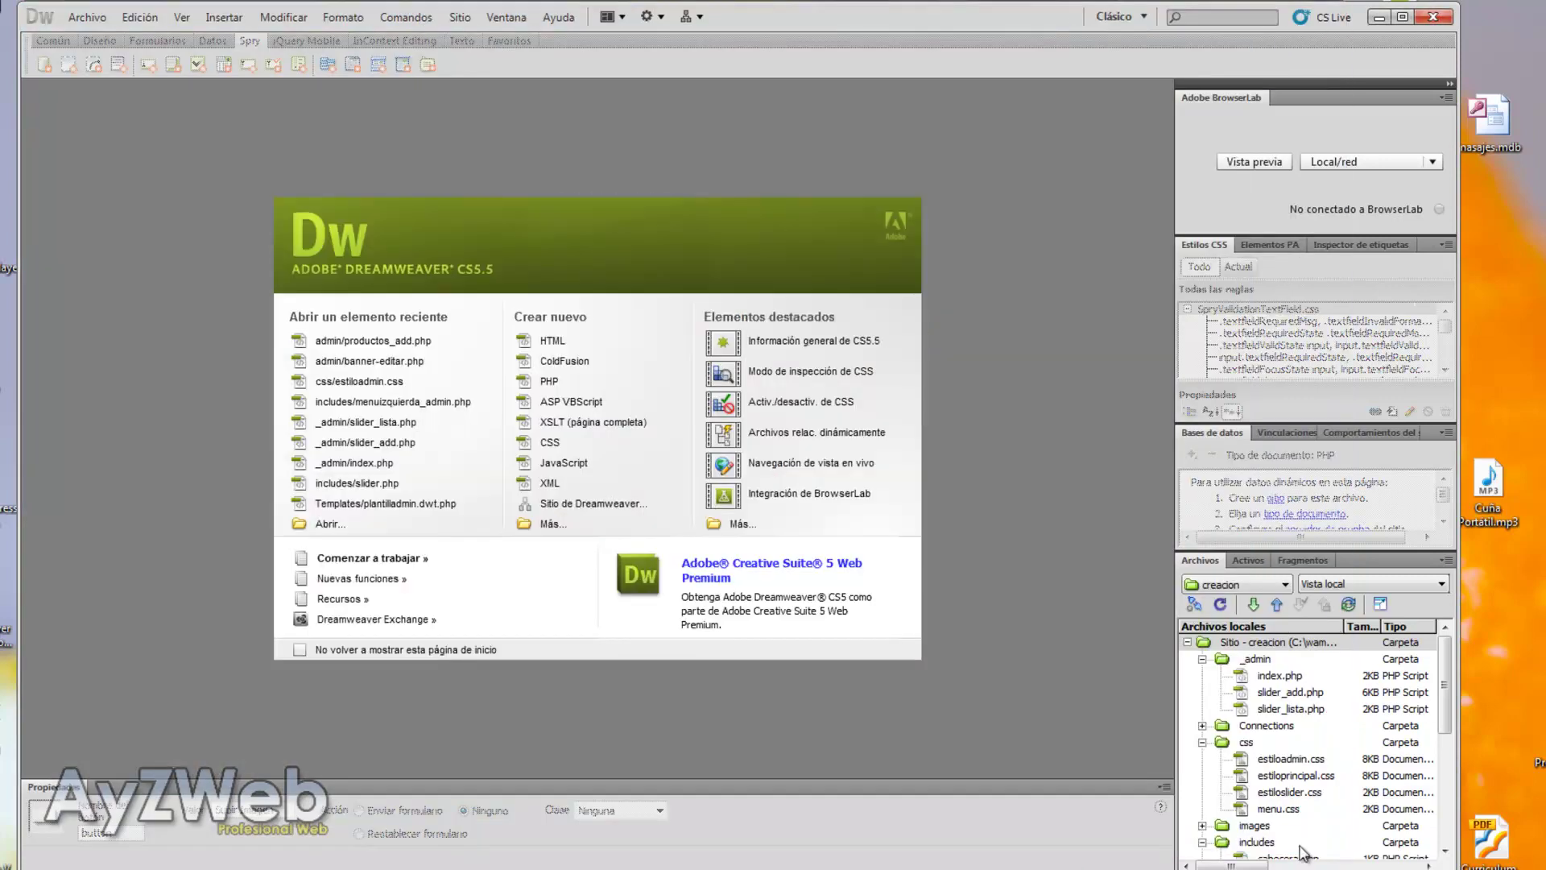
{"action": "left_click", "coordinate": [1294, 694]}
{"action": "double_click", "coordinate": [1295, 694]}
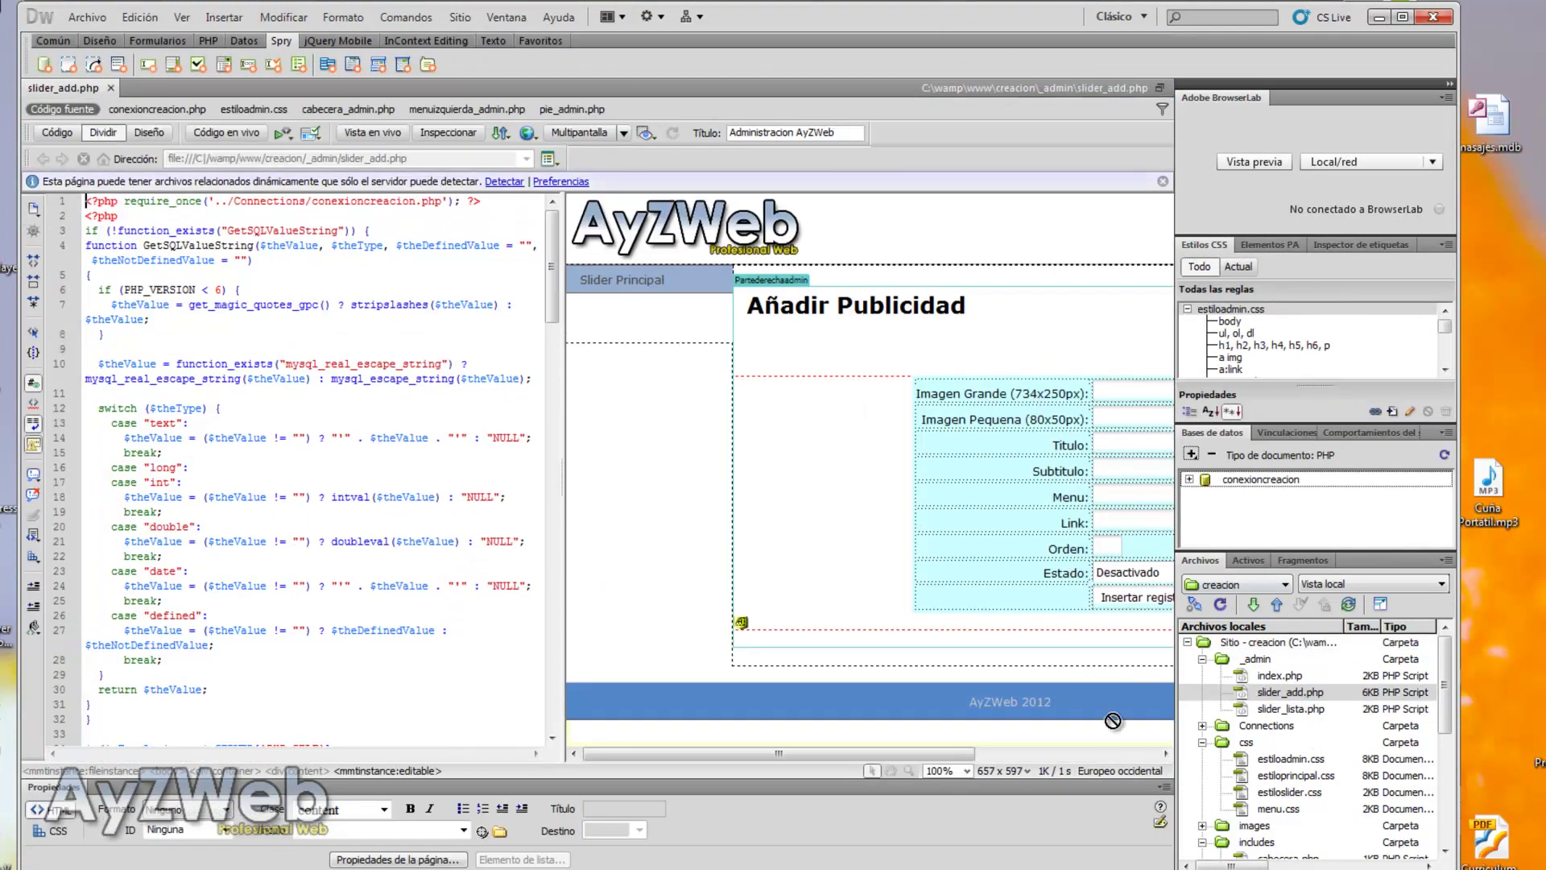
{"action": "left_click", "coordinate": [965, 598]}
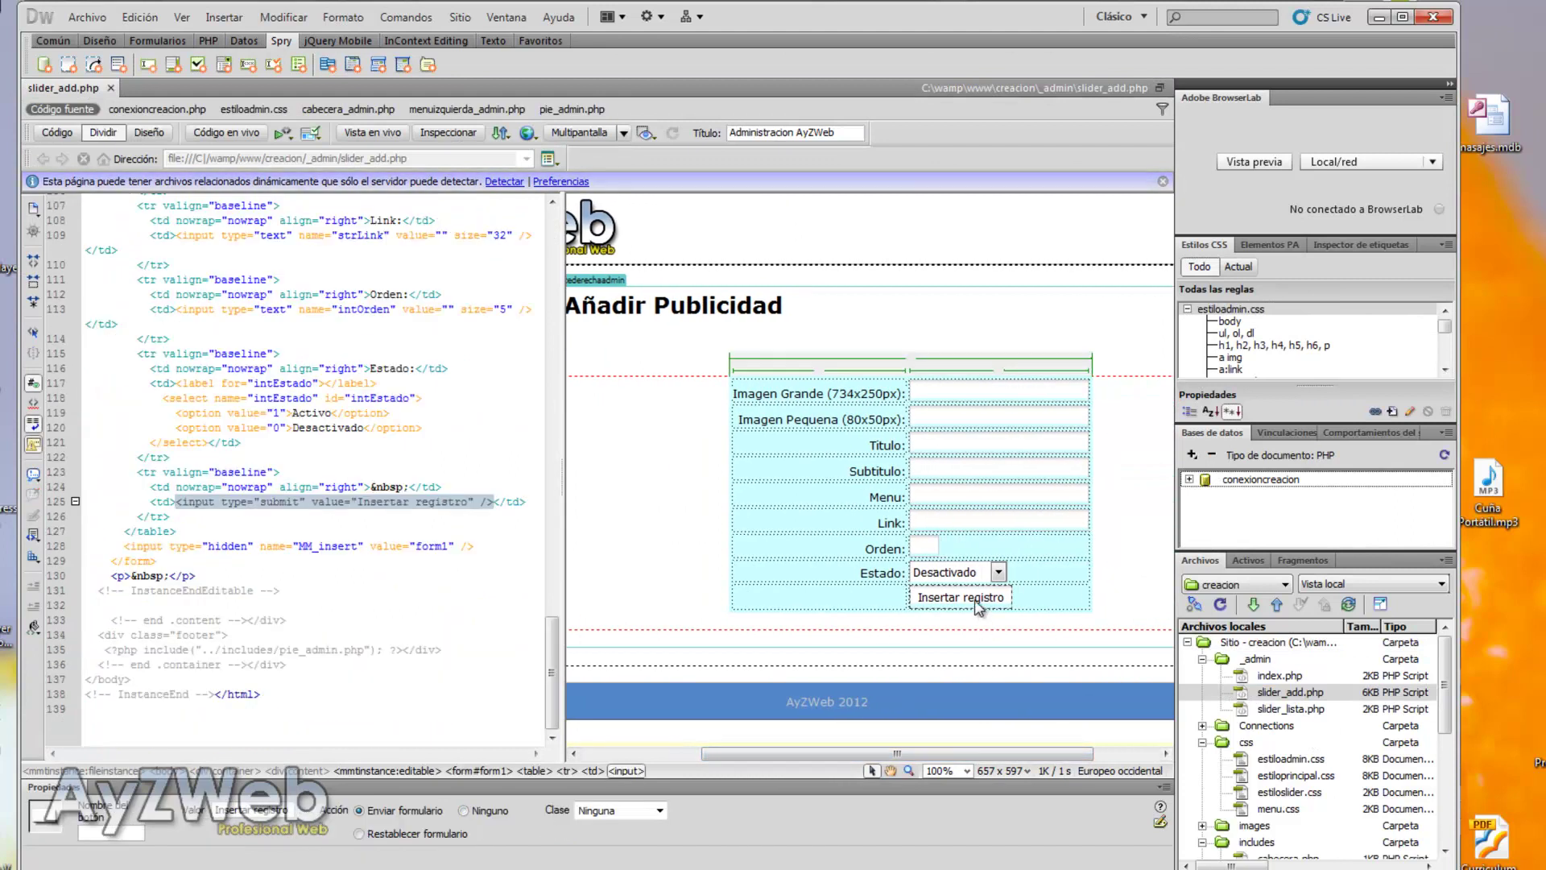
{"action": "left_click", "coordinate": [495, 502]}
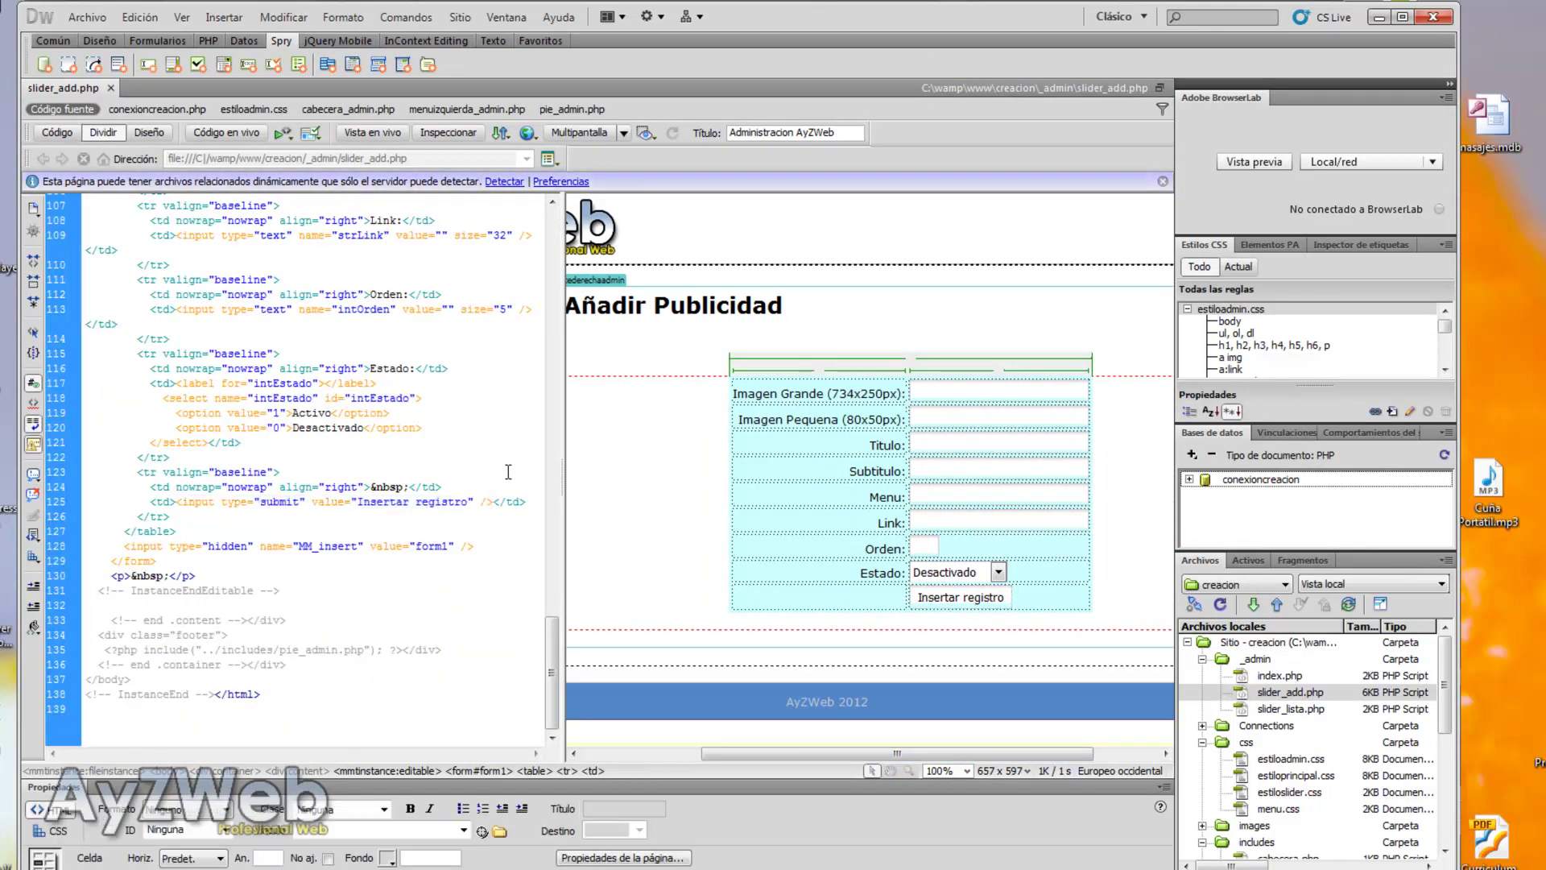
{"action": "key", "text": "ctrl+v"}
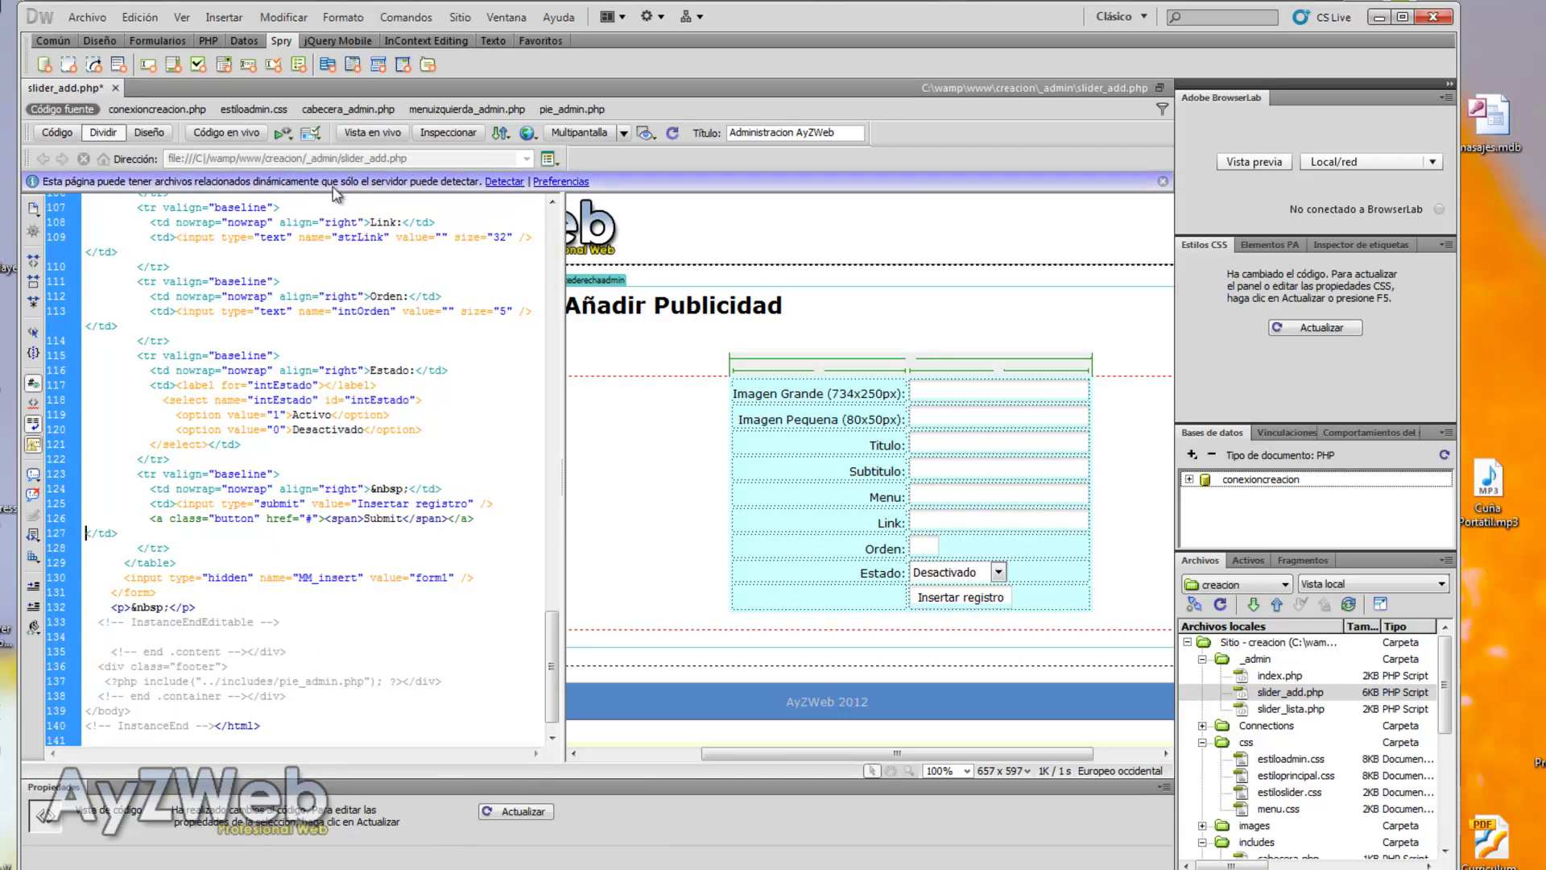
Switch back to the browser article and copy the full CSS code for a.button, a.button span and a.button:hover span
{"action": "key", "text": "alt+Tab"}
{"action": "left_click", "coordinate": [627, 582]}
{"action": "scroll", "coordinate": [602, 580], "scroll_direction": "down", "scroll_amount": 3}
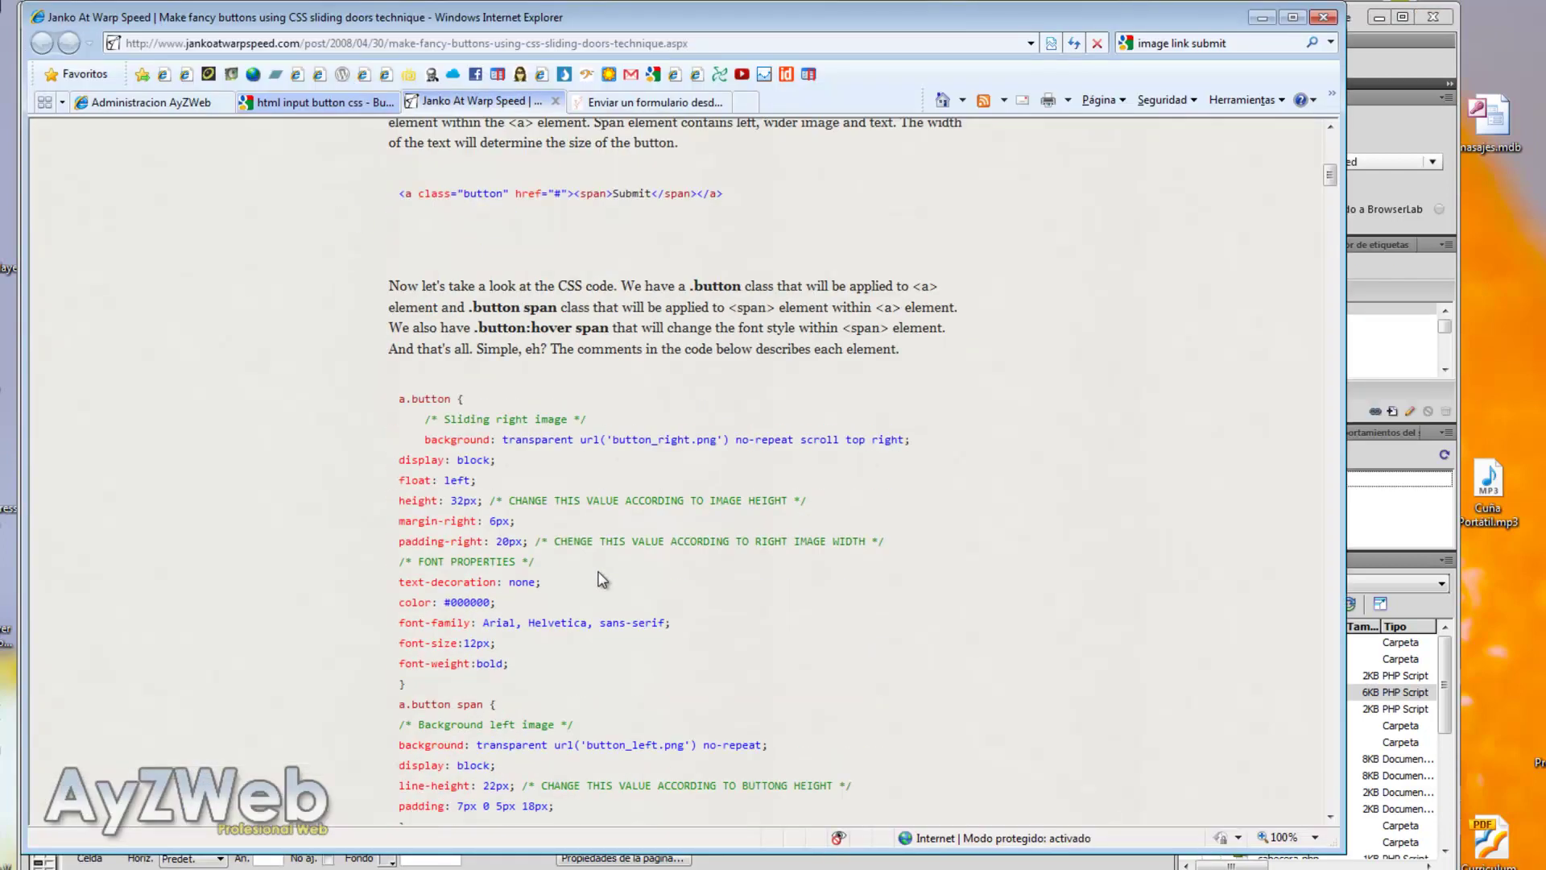
{"action": "scroll", "coordinate": [600, 578], "scroll_direction": "down", "scroll_amount": 3}
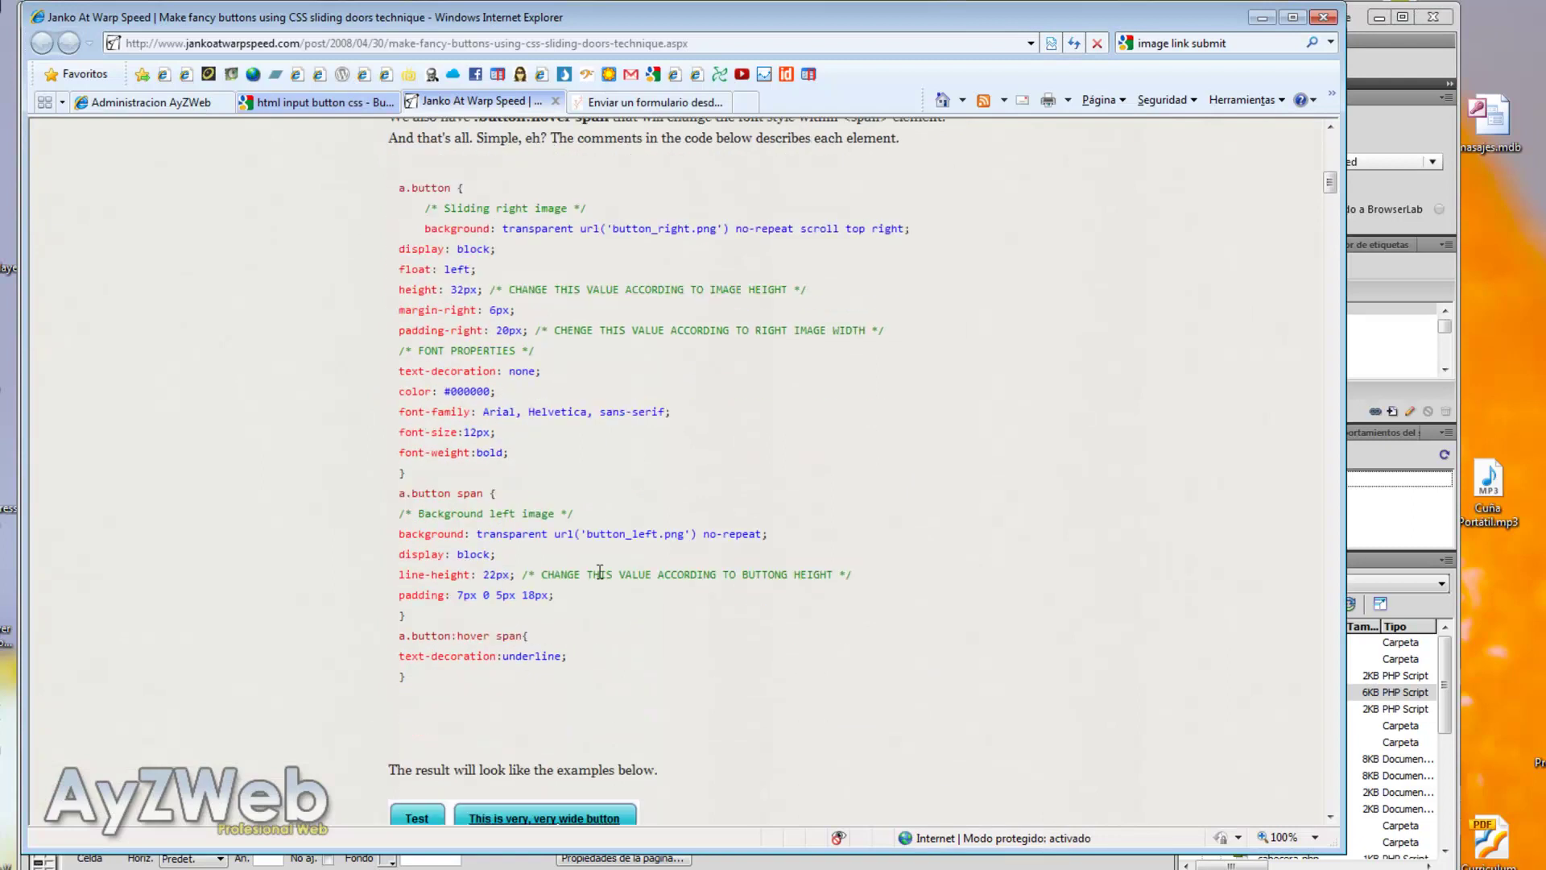
{"action": "left_click_drag", "start_coordinate": [427, 680], "coordinate": [400, 183]}
{"action": "key", "text": "ctrl+c"}
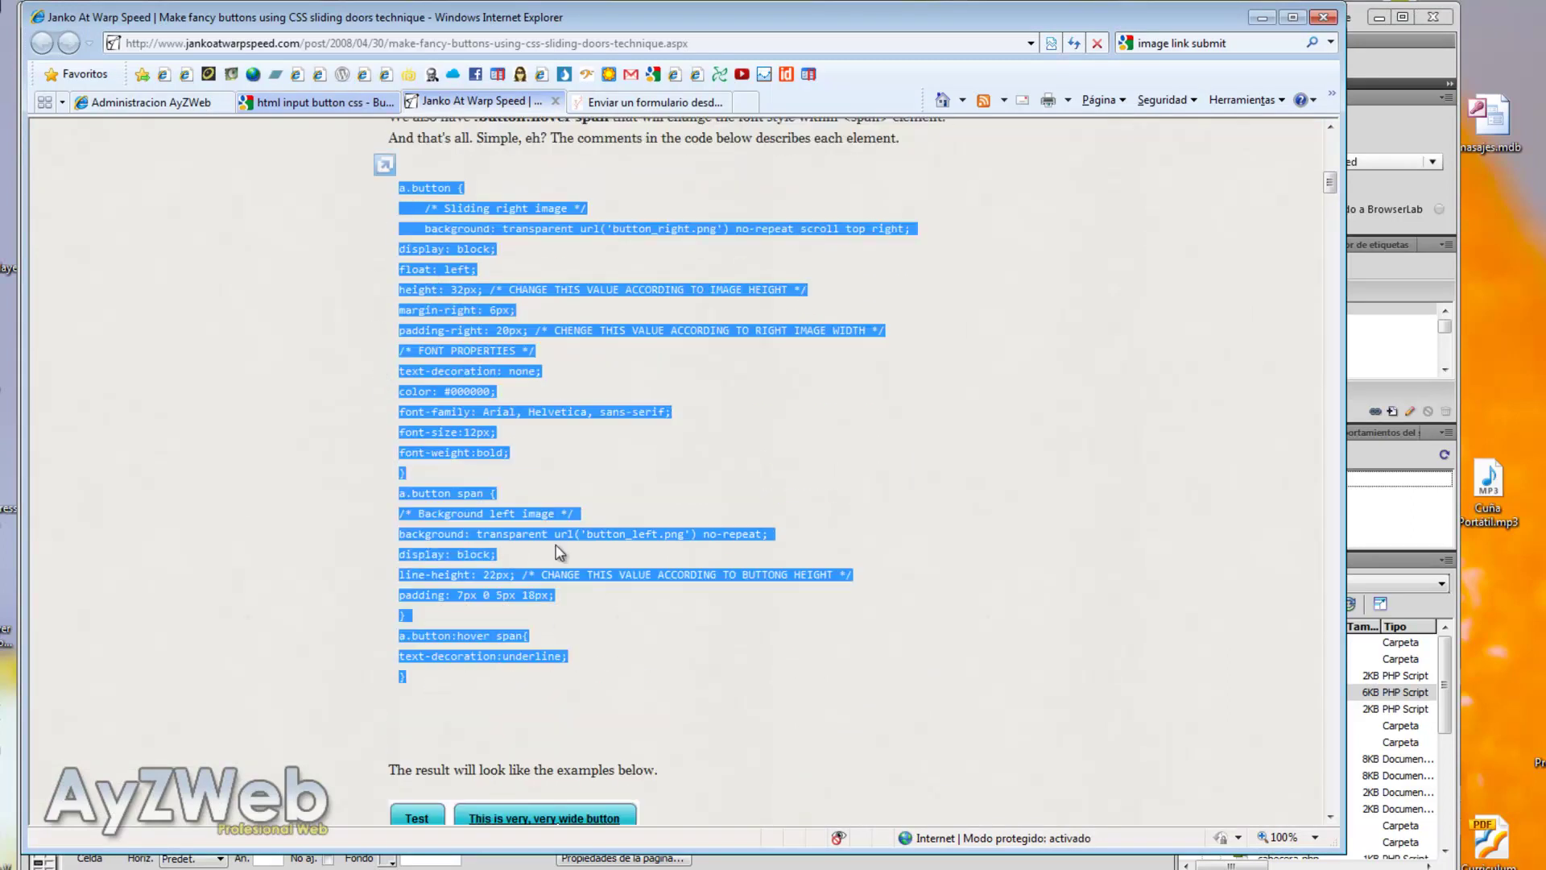
{"action": "scroll", "coordinate": [707, 525], "scroll_direction": "up", "scroll_amount": 1}
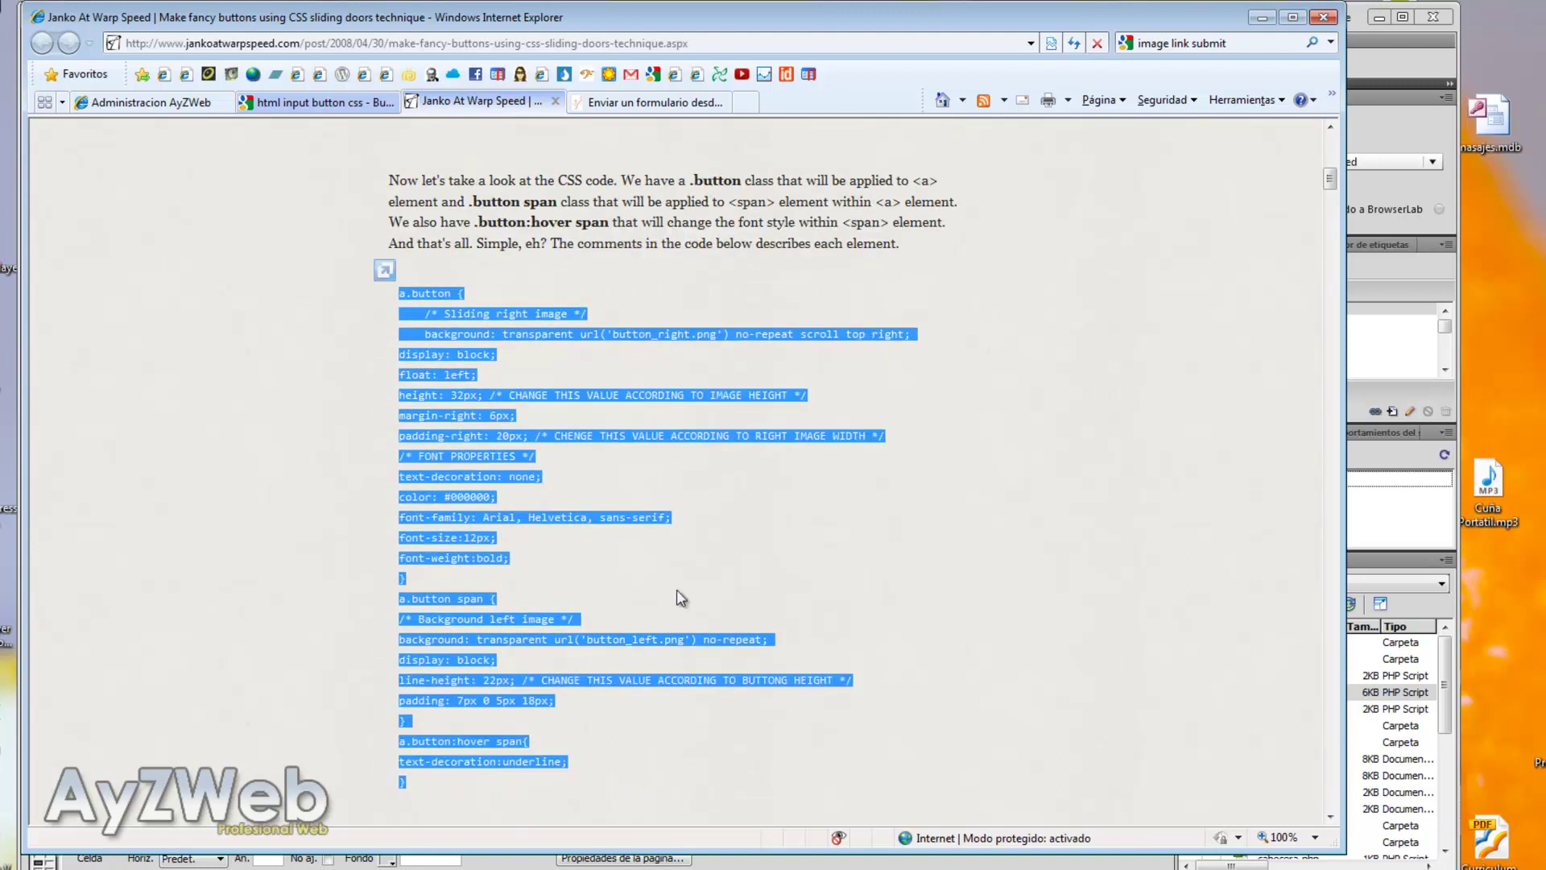
Return to Dreamweaver, open estiloadmin.css, and paste the copied button CSS at the end of the file
{"action": "left_click", "coordinate": [1355, 793]}
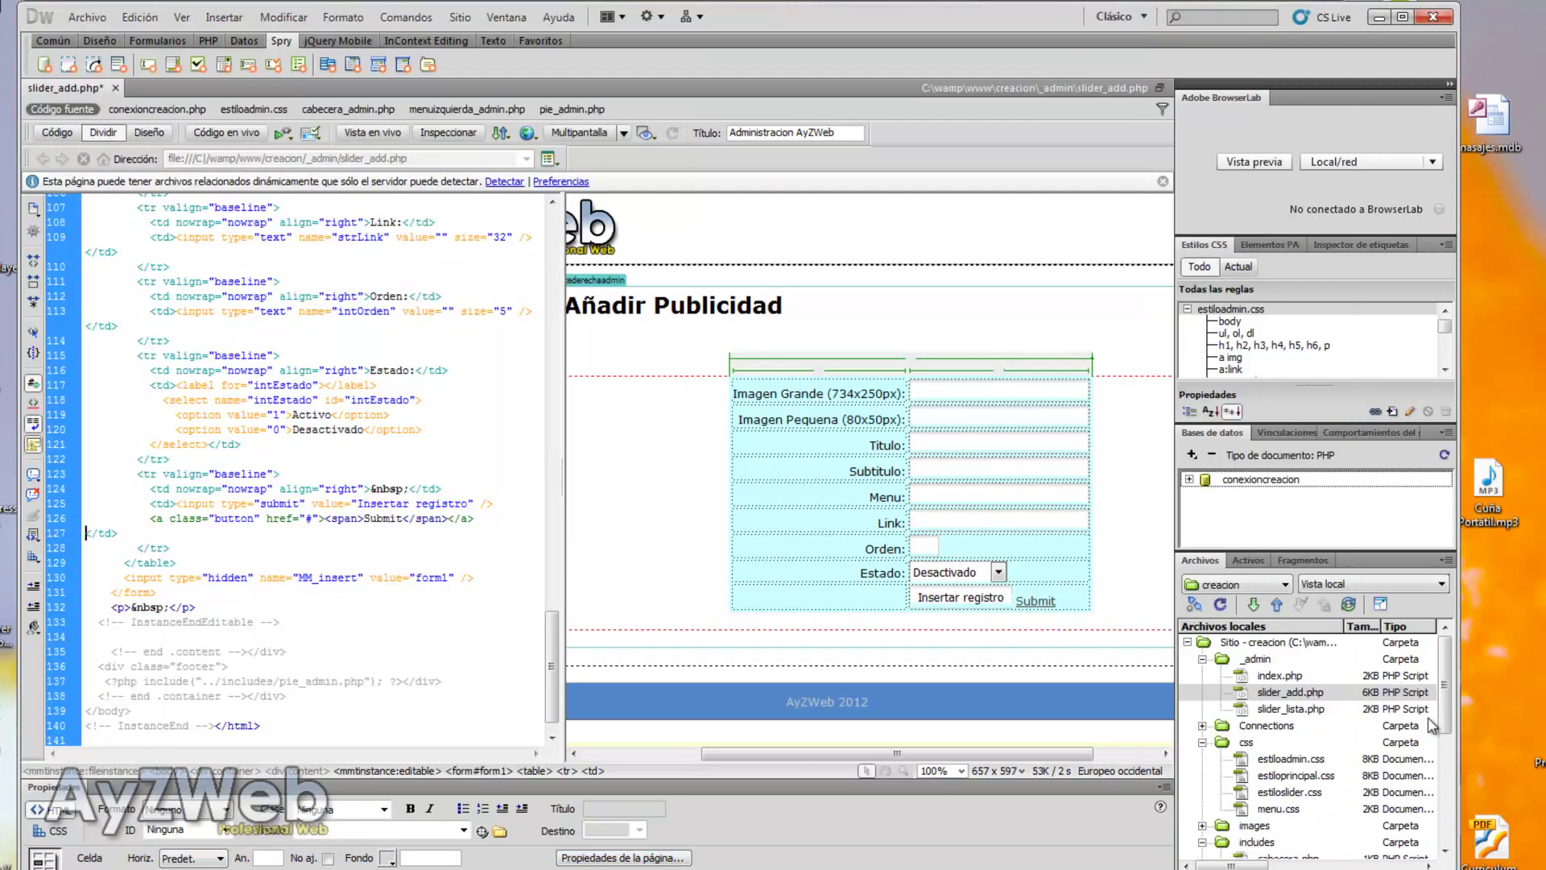
{"action": "double_click", "coordinate": [1292, 759]}
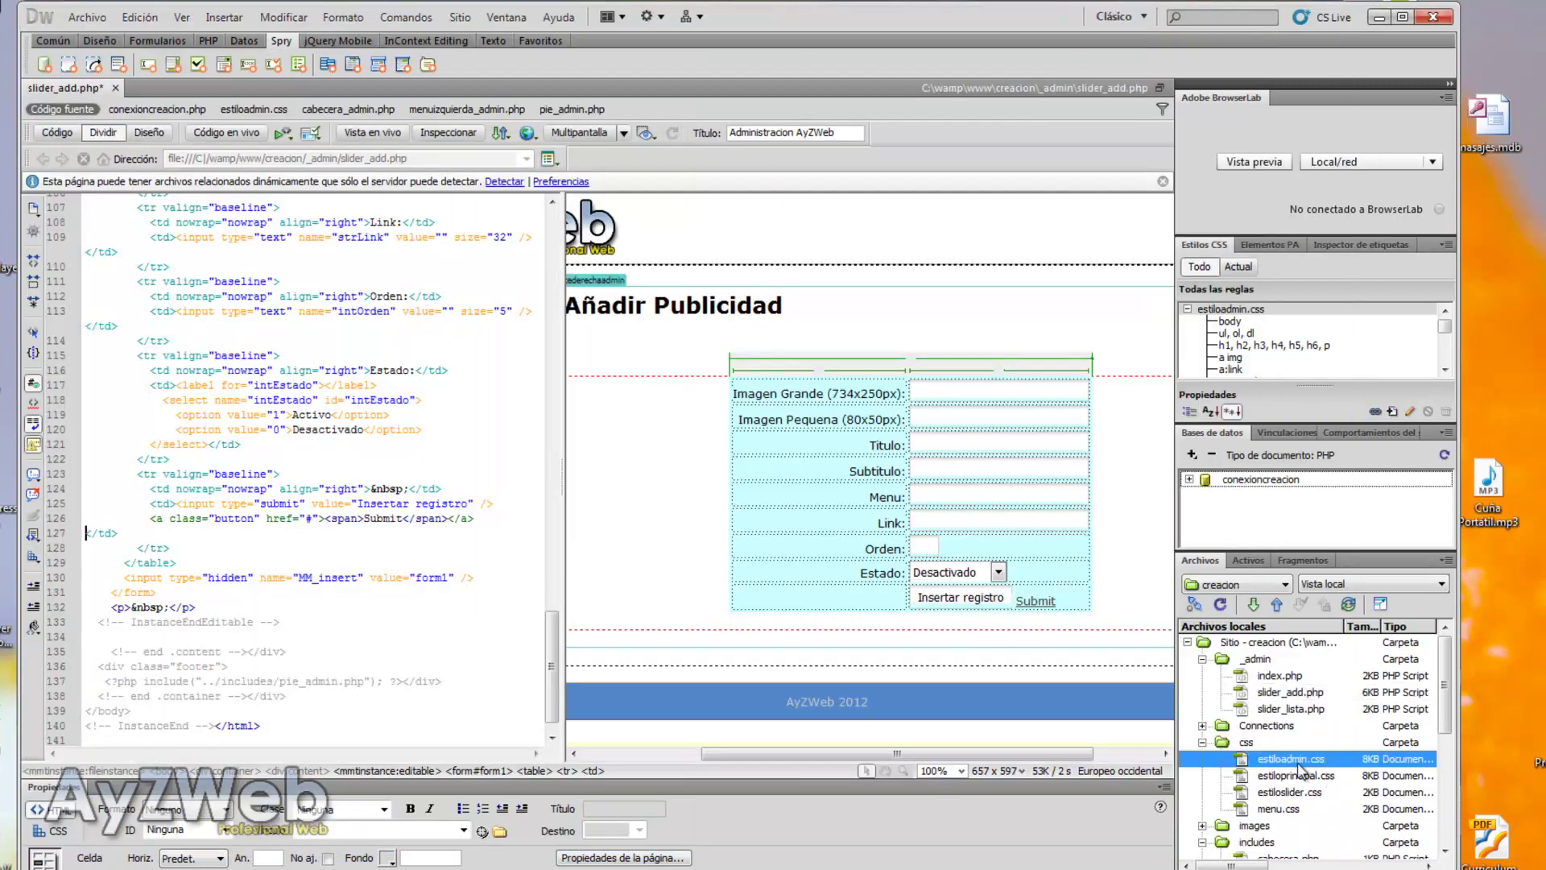
{"action": "left_click_drag", "start_coordinate": [1166, 248], "coordinate": [1159, 715]}
{"action": "left_click", "coordinate": [150, 730]}
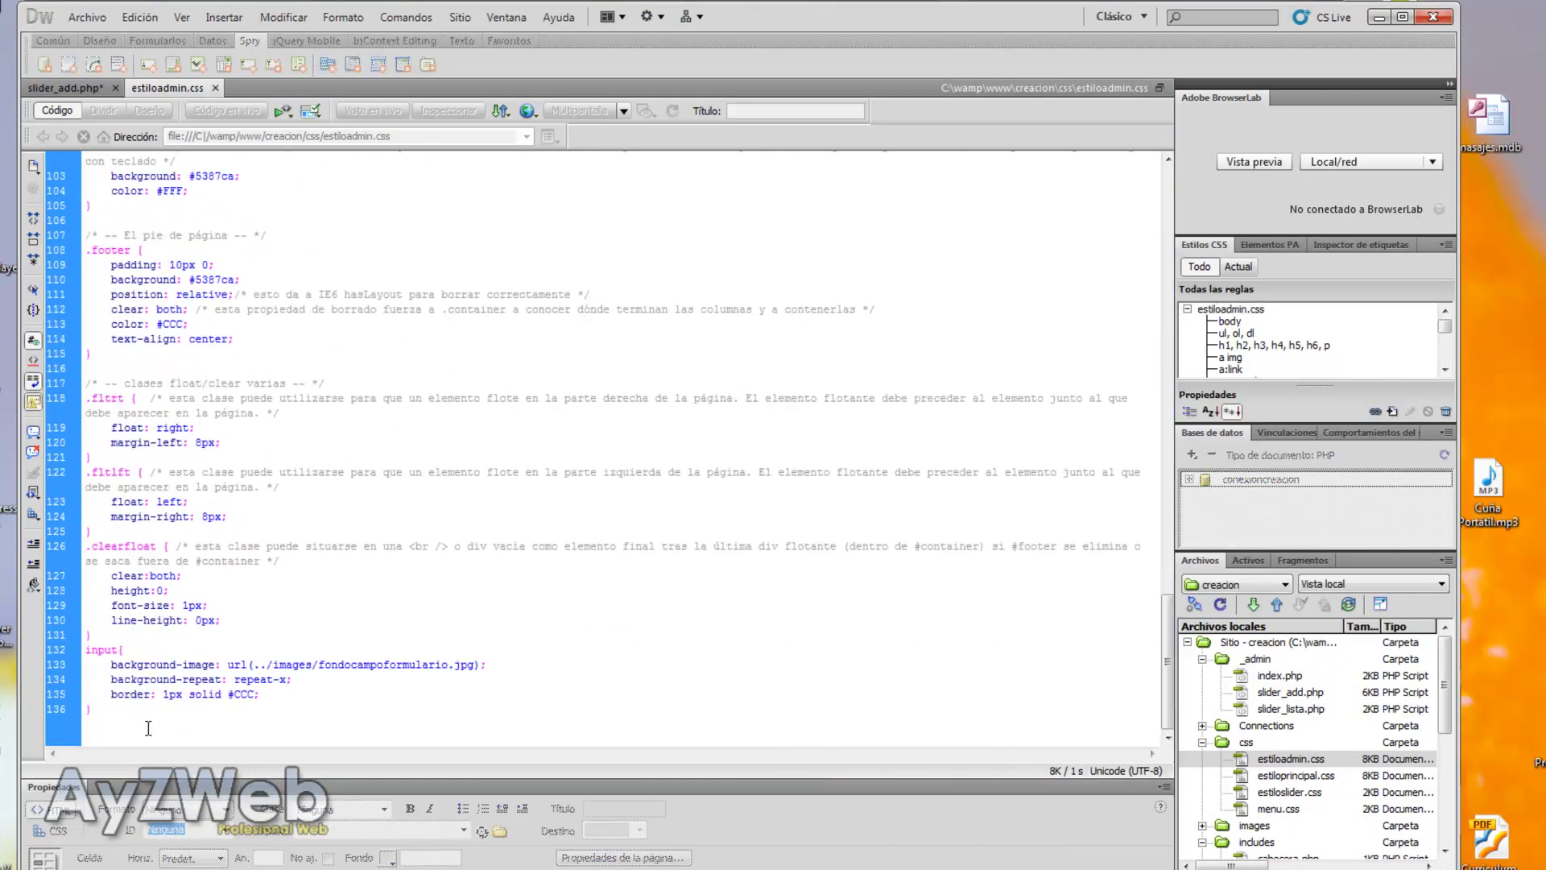
{"action": "key", "text": "ctrl+v"}
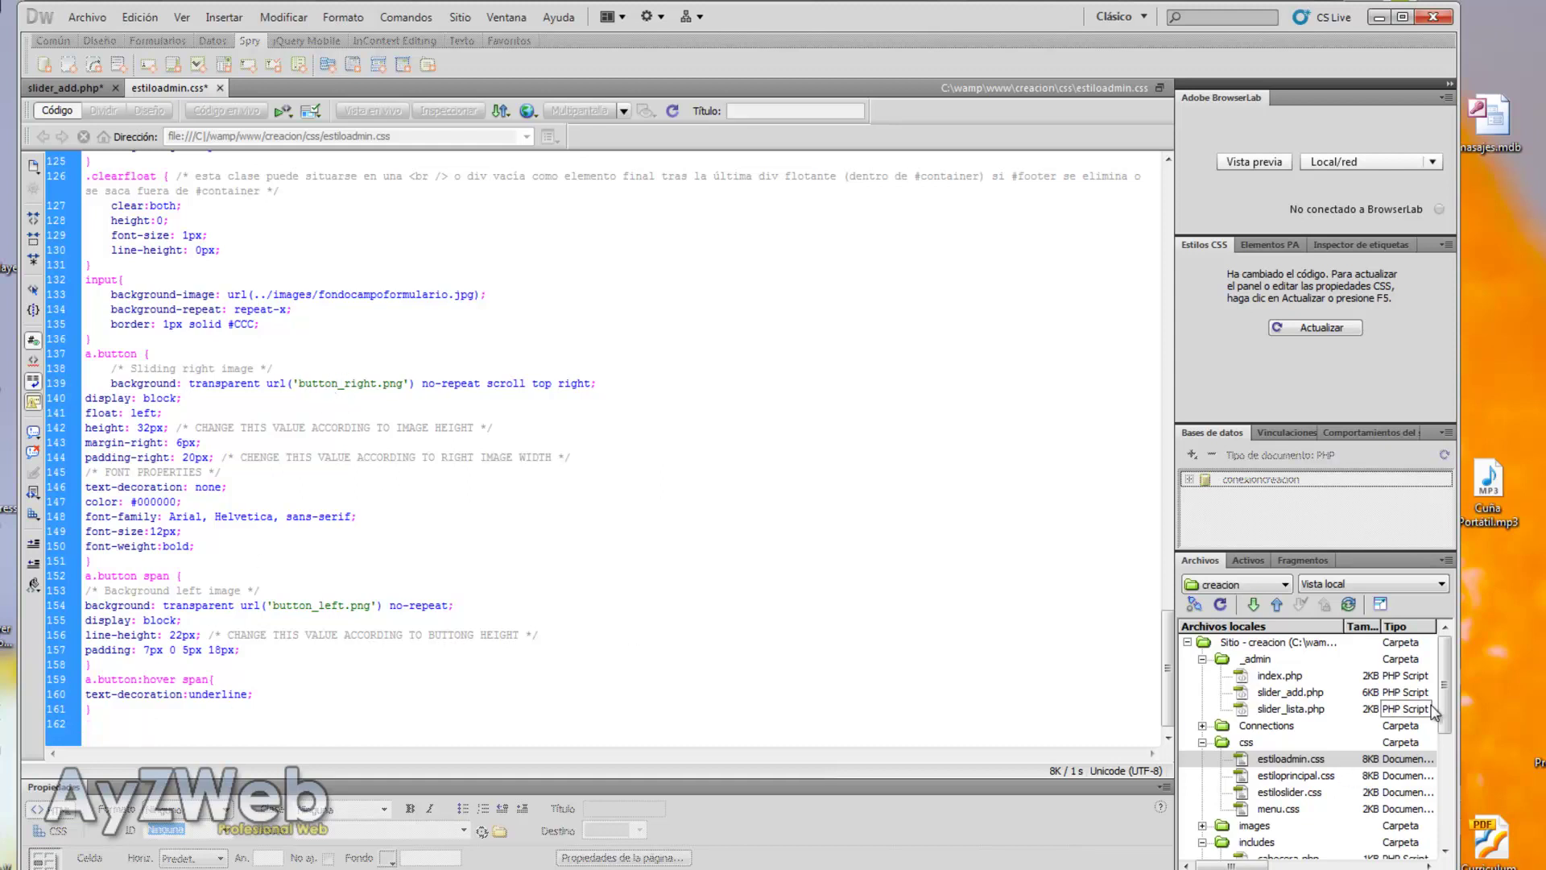
Copy the right image's name from the images folder and set the a.button background to boton_naranja_derecha.png
{"action": "left_click_drag", "start_coordinate": [1445, 694], "coordinate": [1445, 709]}
{"action": "left_click", "coordinate": [1202, 792]}
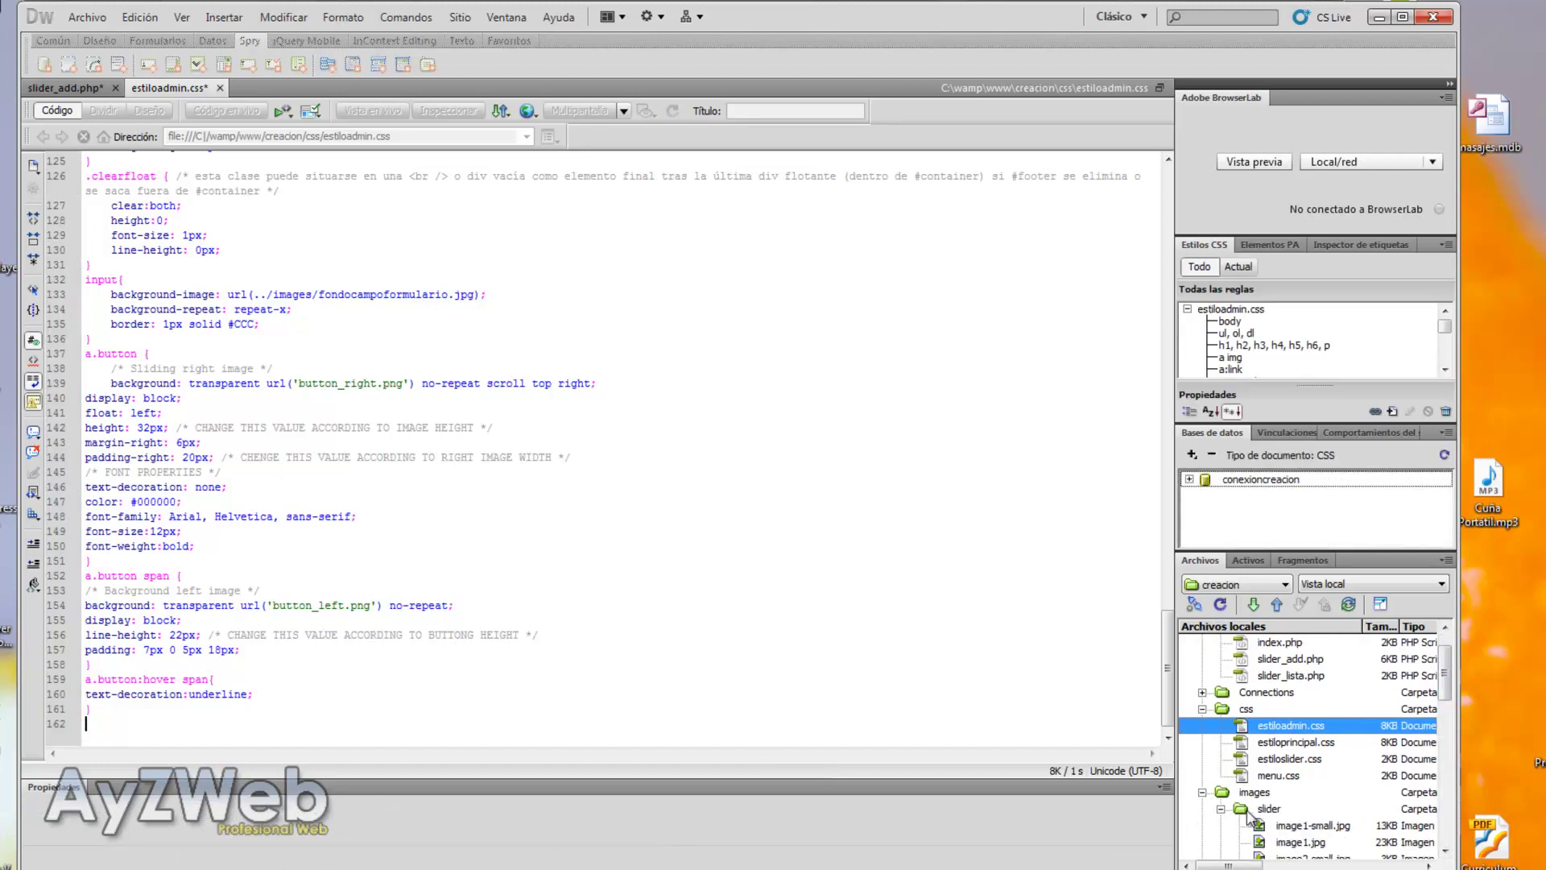
{"action": "left_click", "coordinate": [1293, 840]}
{"action": "scroll", "coordinate": [1322, 802], "scroll_direction": "down", "scroll_amount": 1}
{"action": "left_click", "coordinate": [1220, 759]}
{"action": "left_click", "coordinate": [1306, 795]}
{"action": "left_click", "coordinate": [1312, 794]}
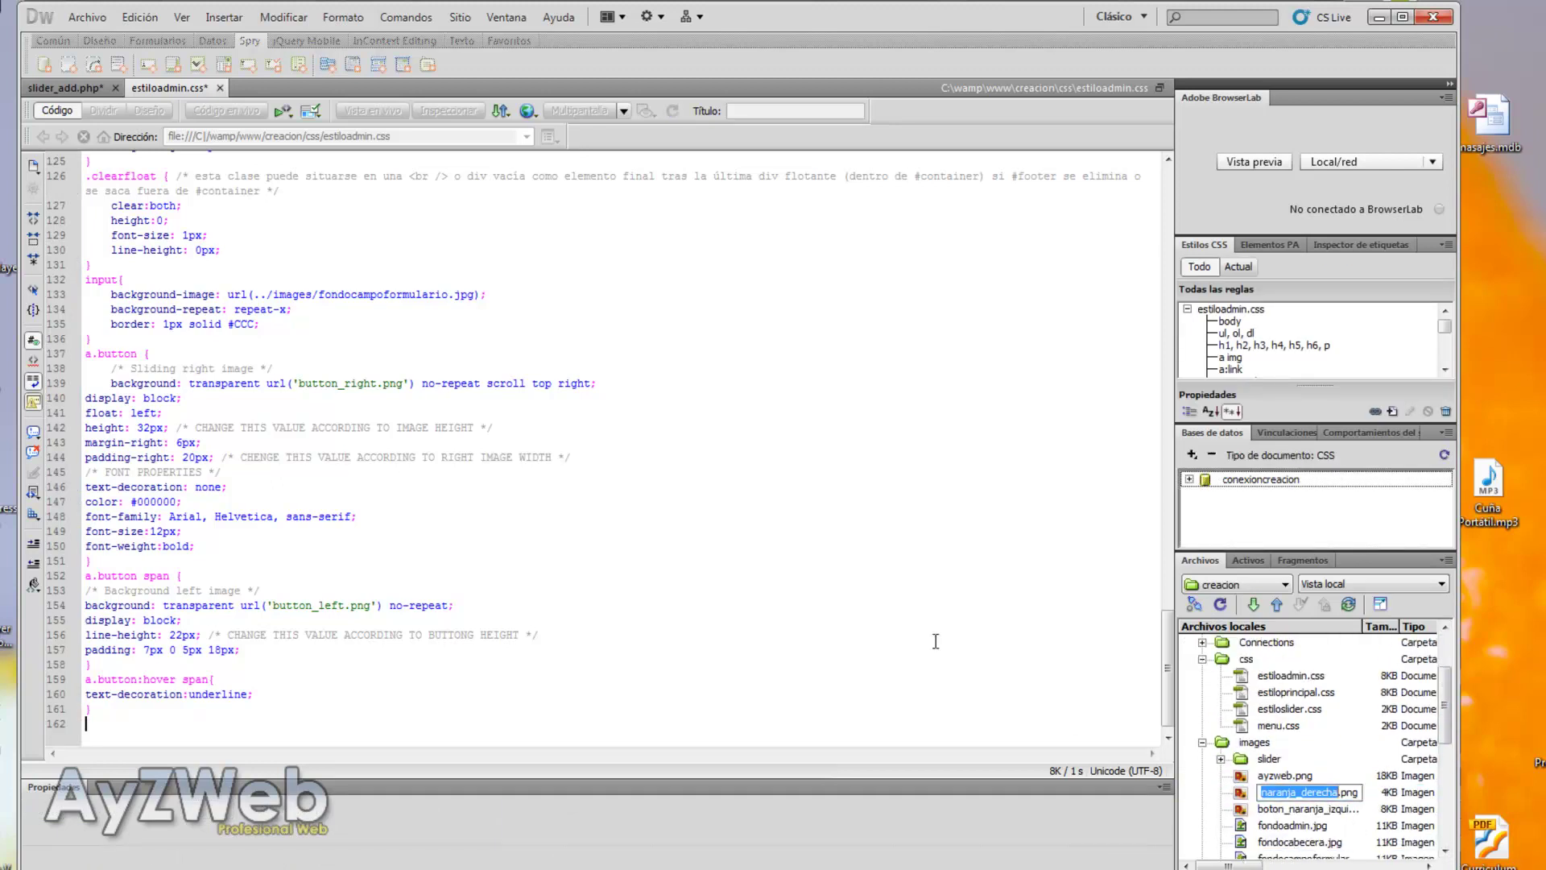
{"action": "double_click", "coordinate": [335, 391]}
{"action": "type", "text": "boton_naranja_derecha"}
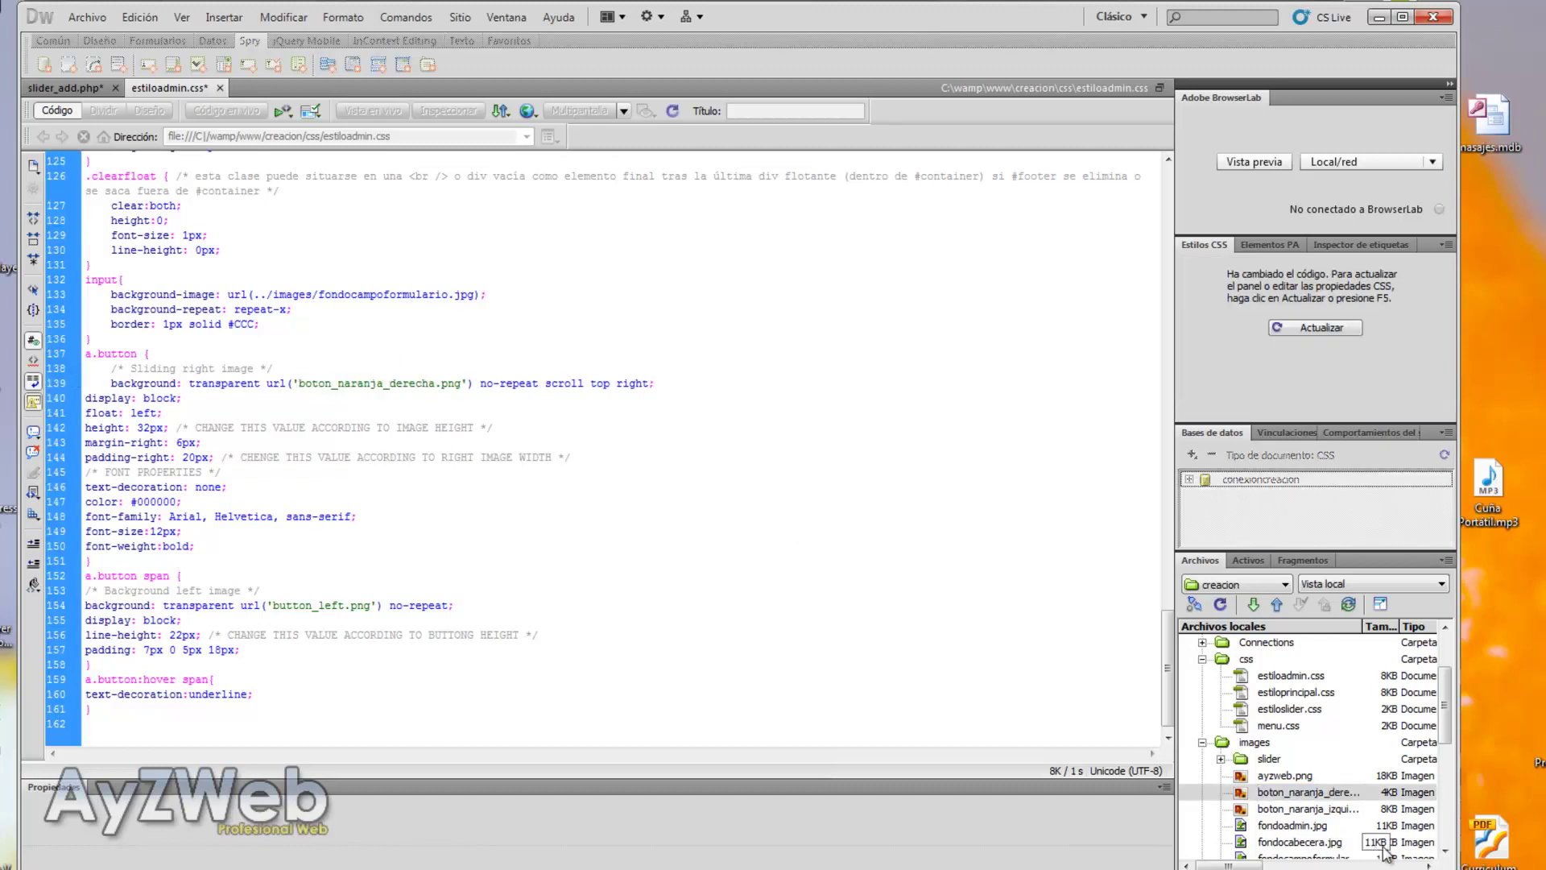
Set the a.button span background to boton_naranja_izquierda.png using the copied file name, and save the stylesheet
{"action": "left_click", "coordinate": [1334, 809]}
{"action": "key", "text": "F2"}
{"action": "key", "text": "ctrl+c"}
{"action": "double_click", "coordinate": [322, 605]}
{"action": "key", "text": "ctrl+v"}
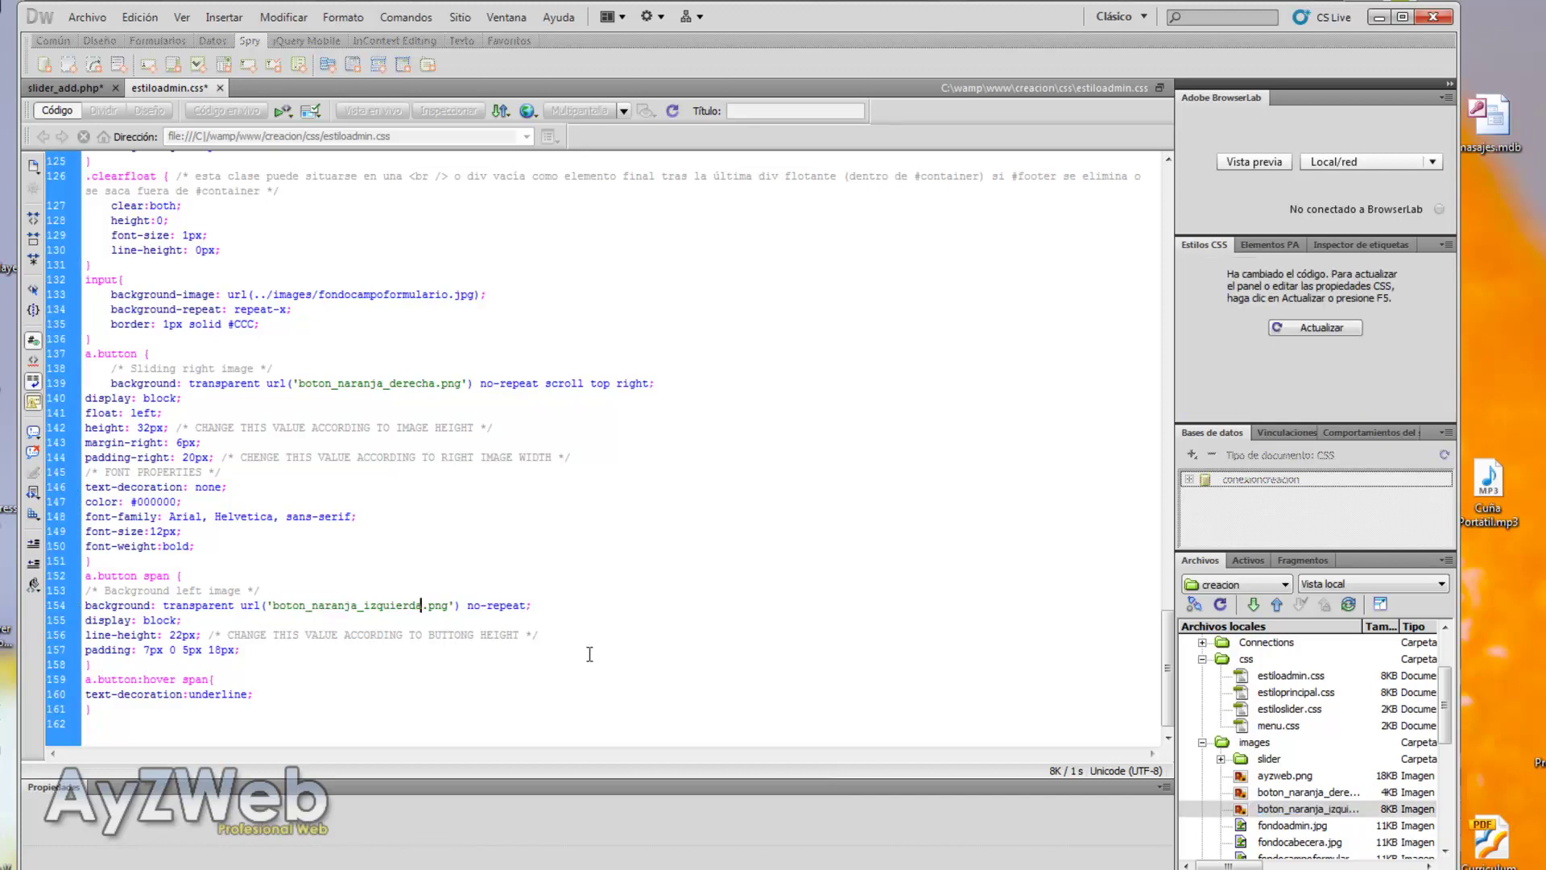
{"action": "key", "text": "ctrl+s"}
Save slider_add.php and reload the Administracion AyZWeb page in the browser to check the new button
{"action": "left_click", "coordinate": [74, 88]}
{"action": "left_click", "coordinate": [886, 636]}
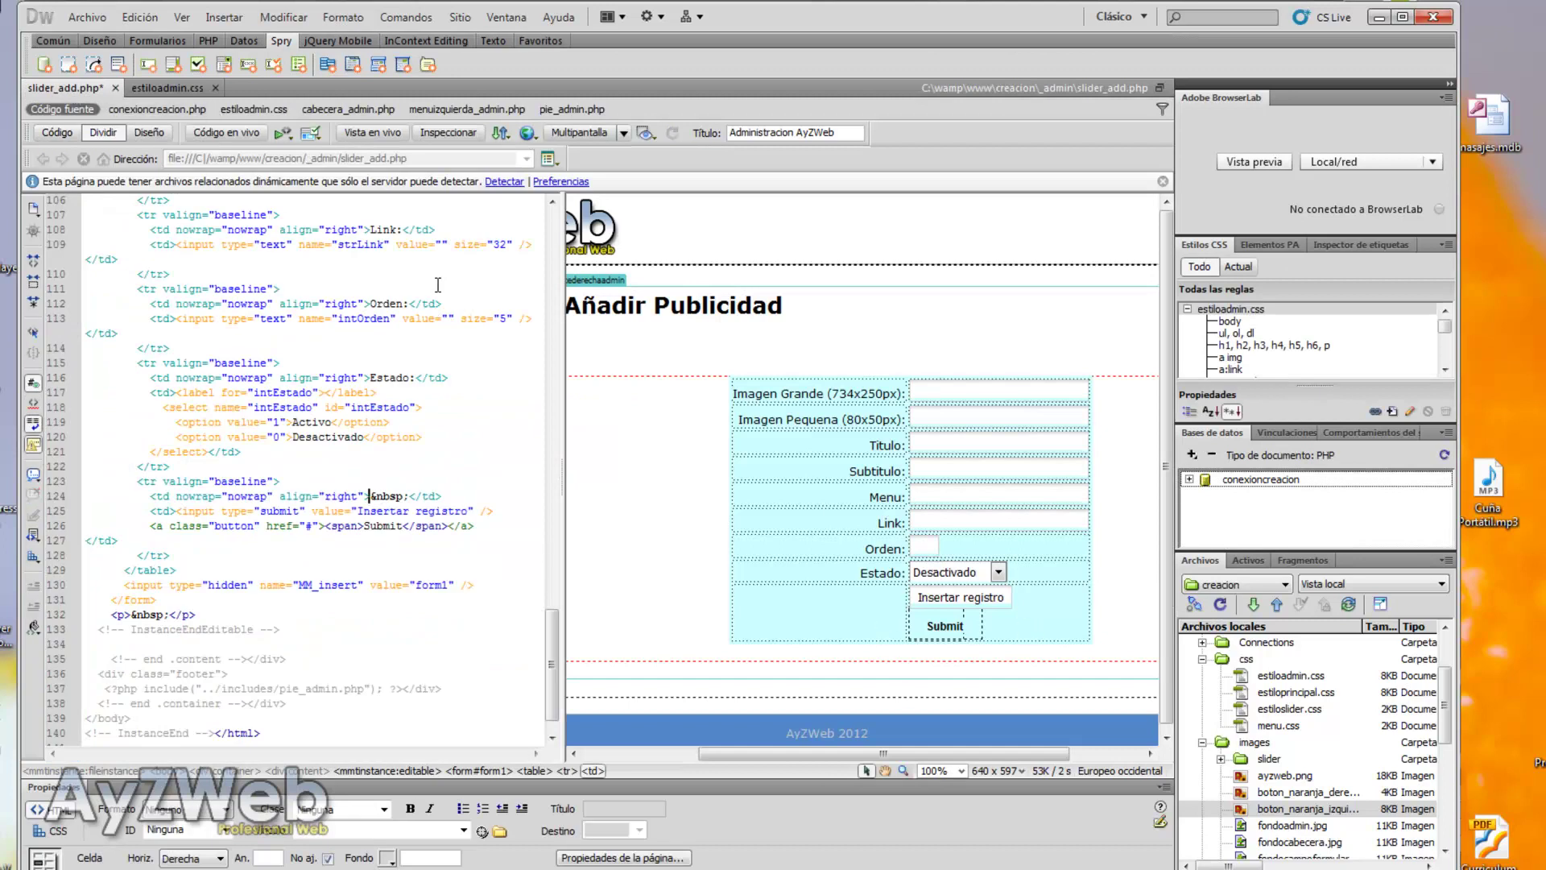
{"action": "key", "text": "ctrl+s"}
{"action": "key", "text": "alt+Tab"}
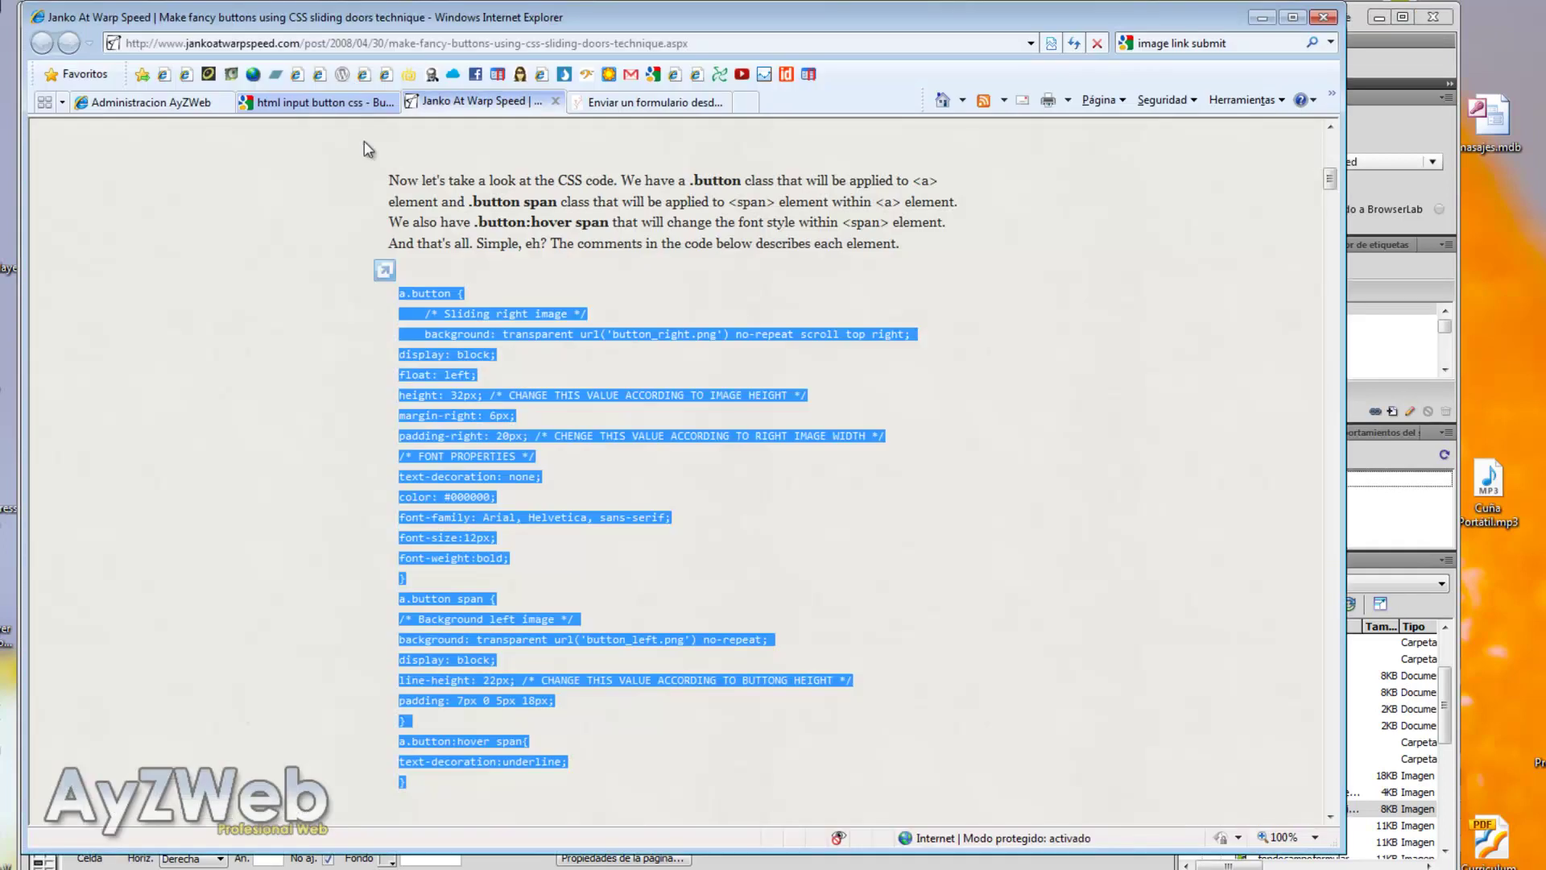
{"action": "left_click", "coordinate": [180, 102]}
{"action": "key", "text": "F5"}
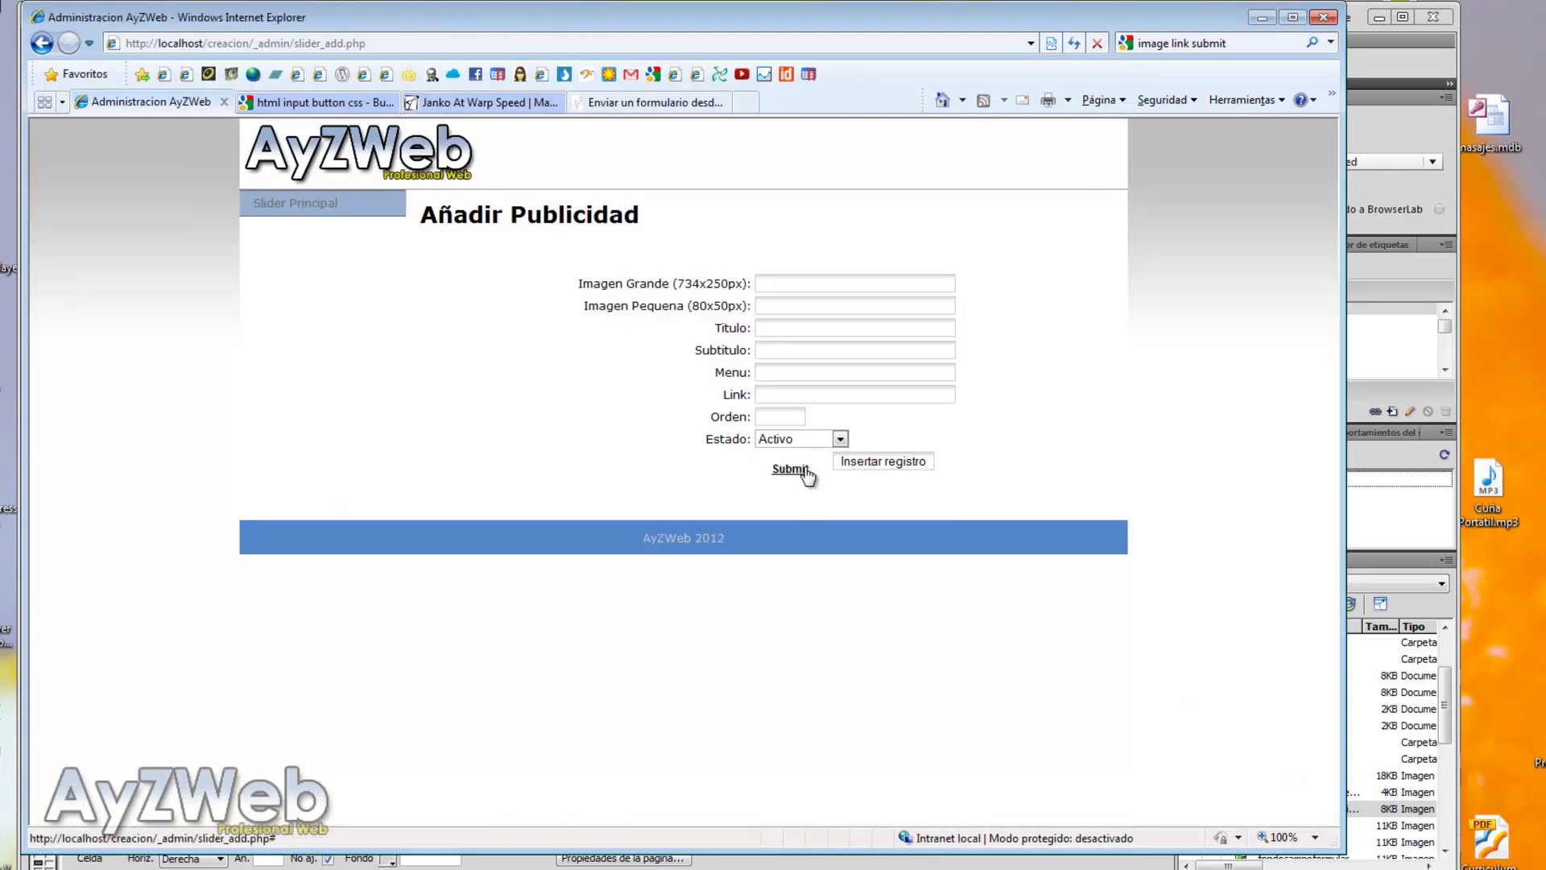
Return to estiloadmin.css in Dreamweaver and add the ../images/ path before boton_naranja_derecha.png in the a.button background
{"action": "key", "text": "alt+Tab"}
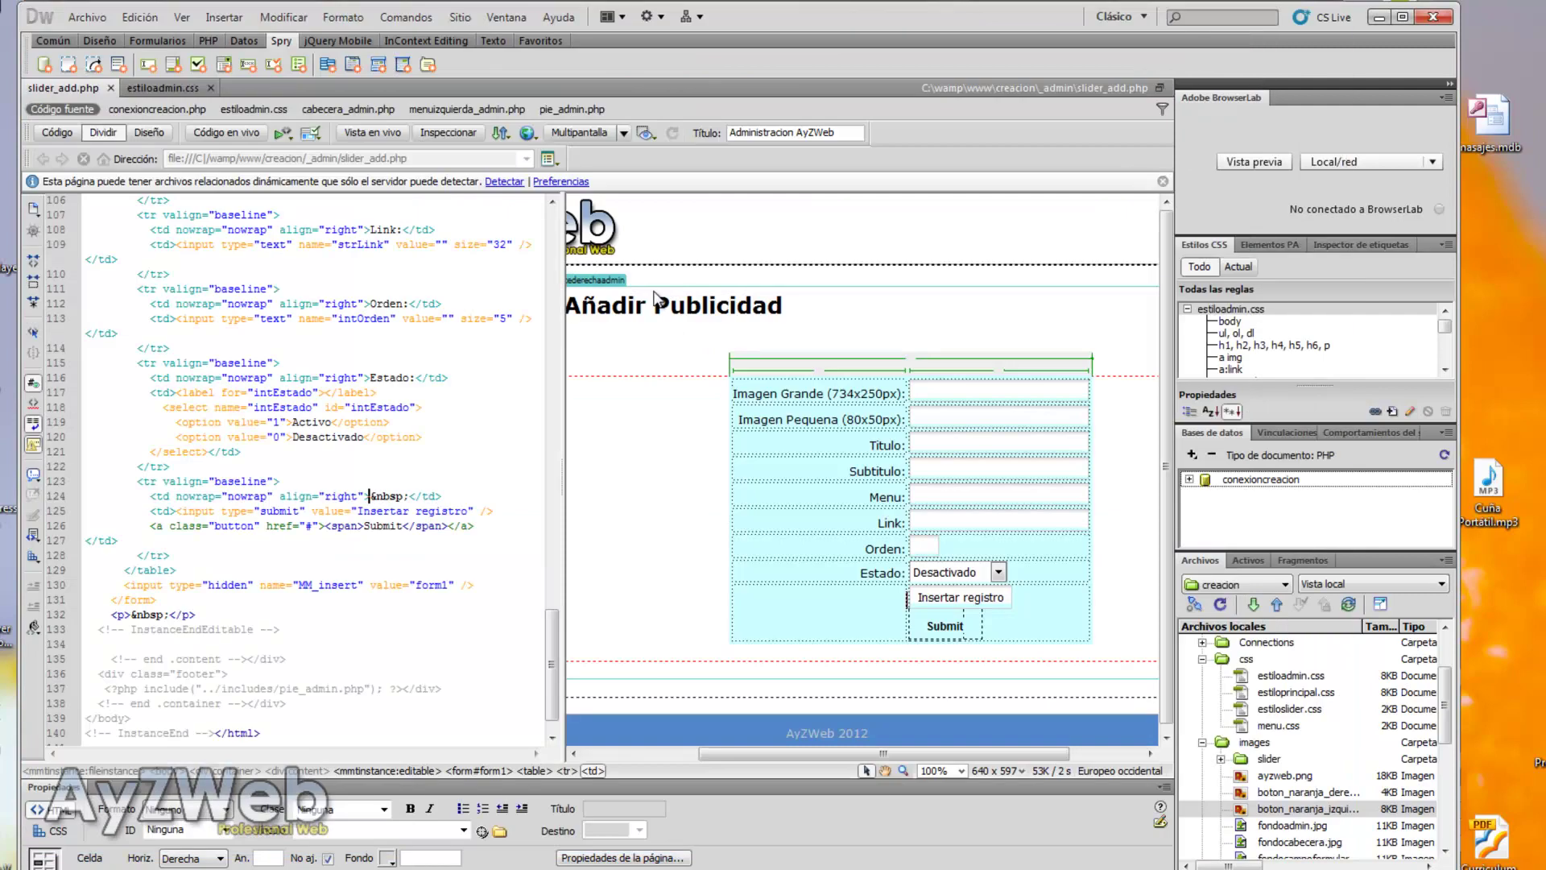
{"action": "left_click_drag", "start_coordinate": [553, 650], "coordinate": [553, 634]}
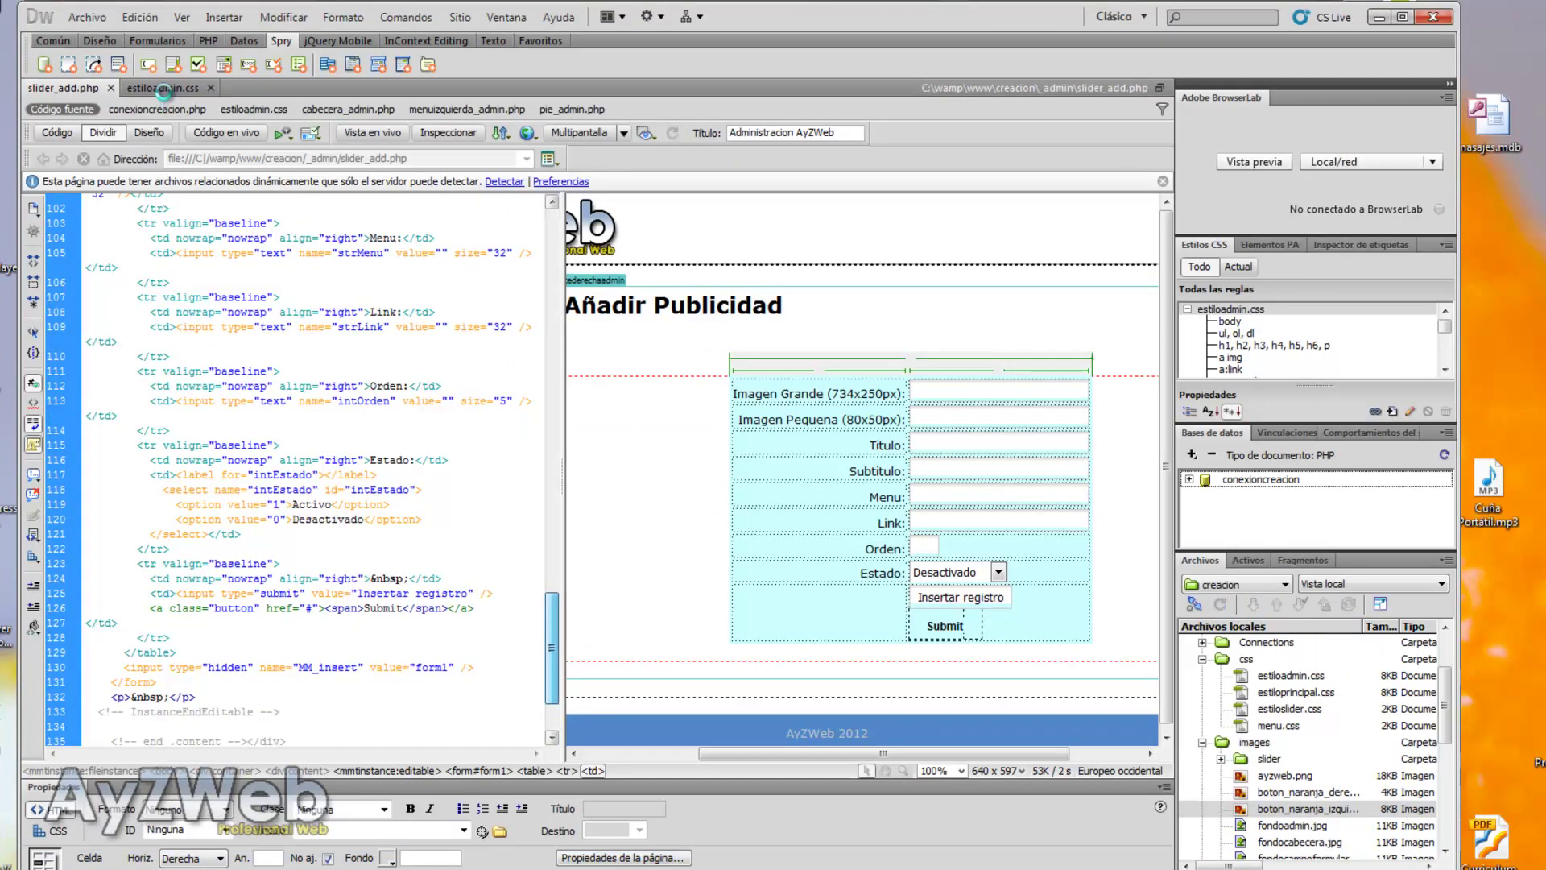
{"action": "left_click", "coordinate": [165, 91]}
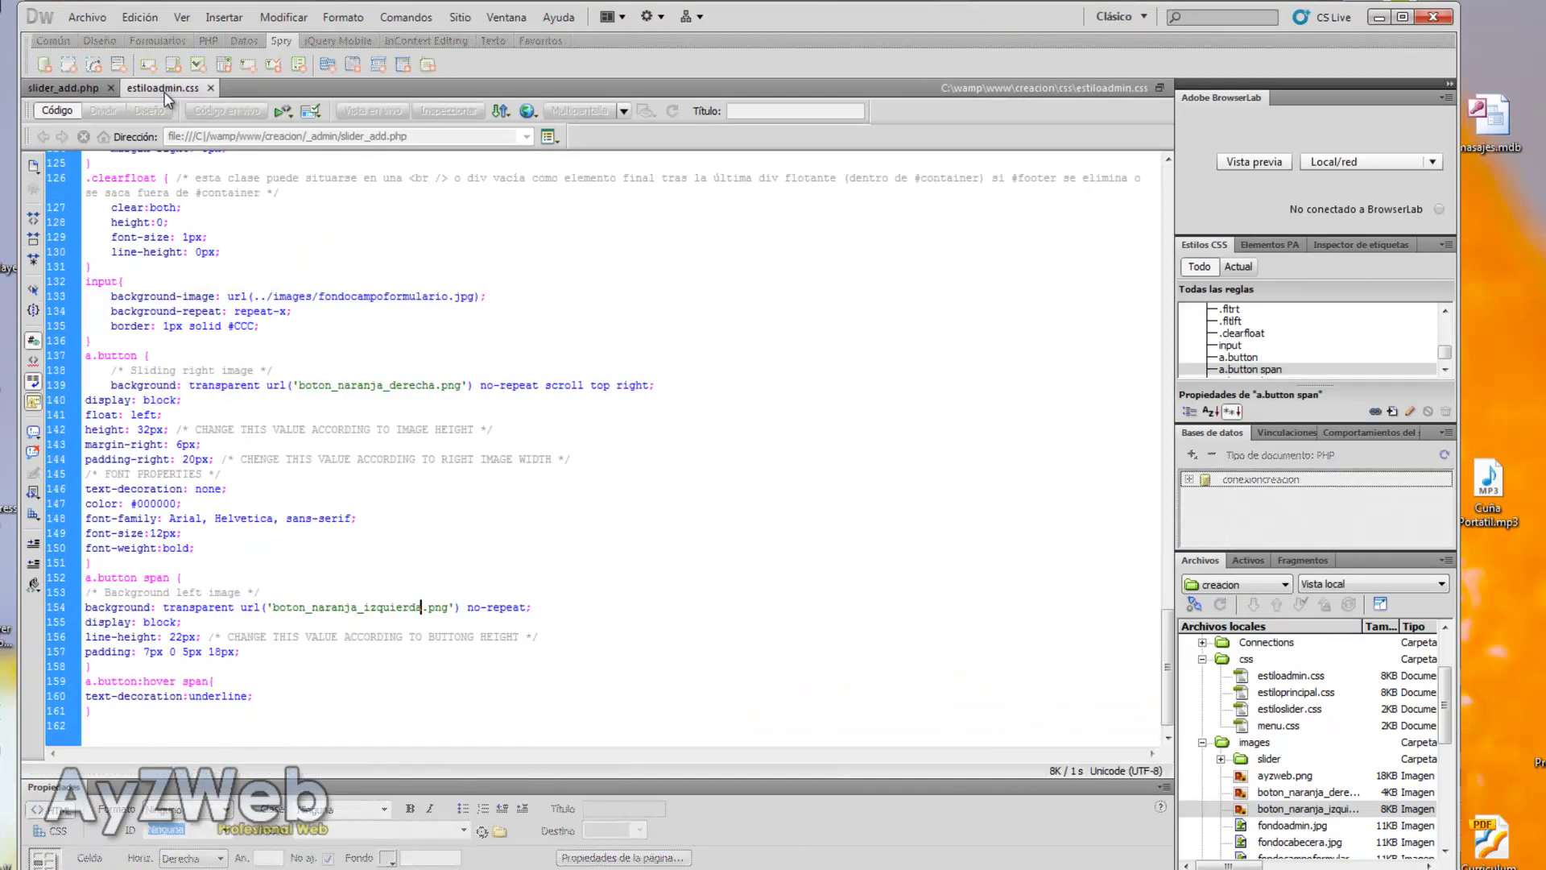
{"action": "left_click", "coordinate": [297, 384]}
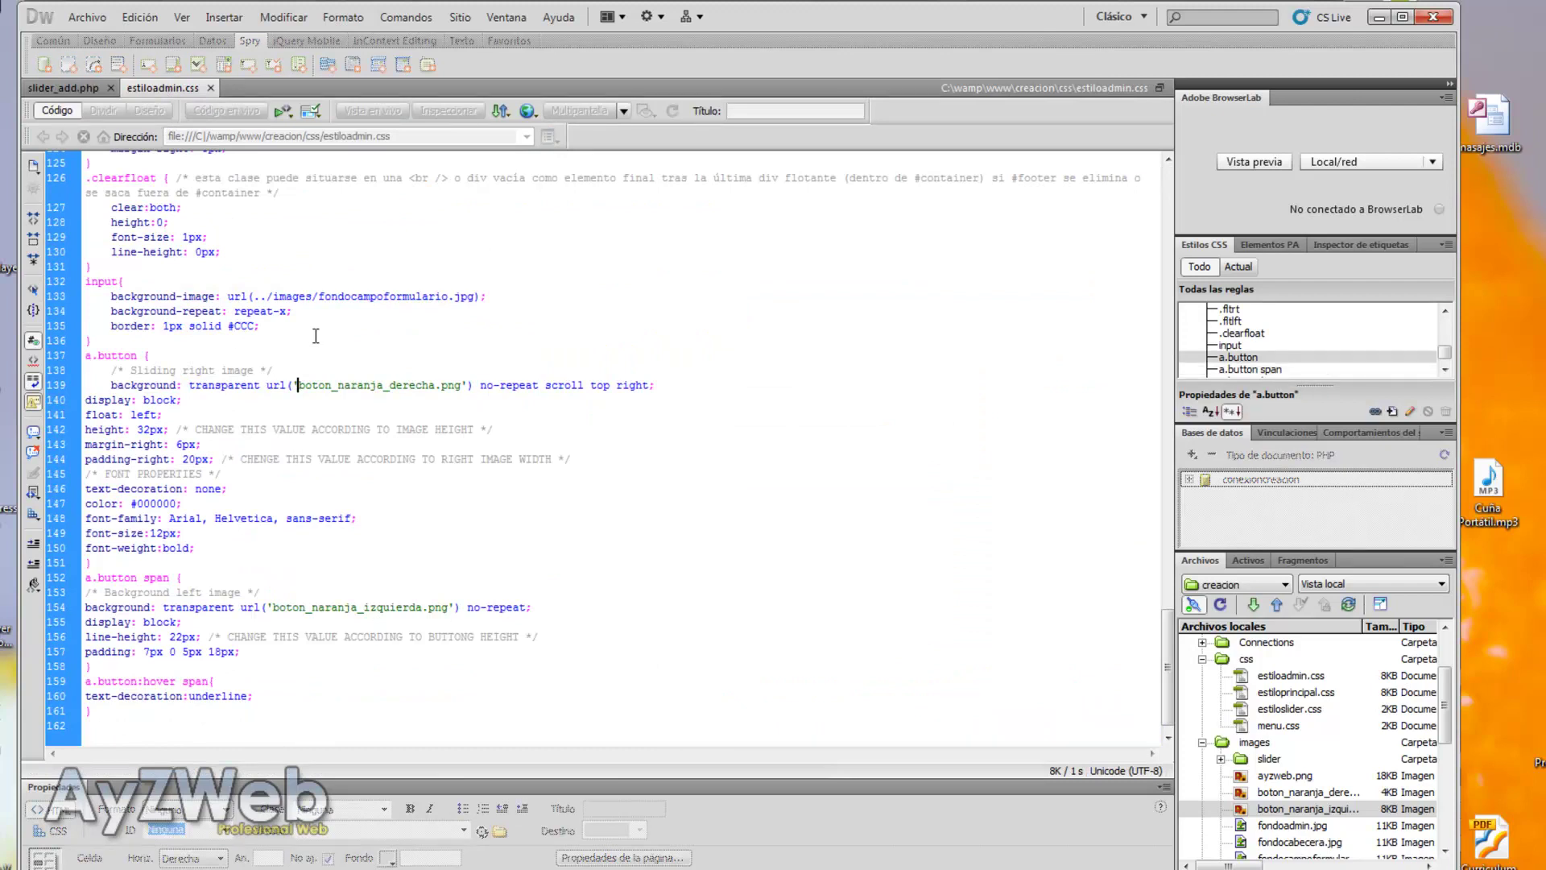
{"action": "type", "text": "../images"}
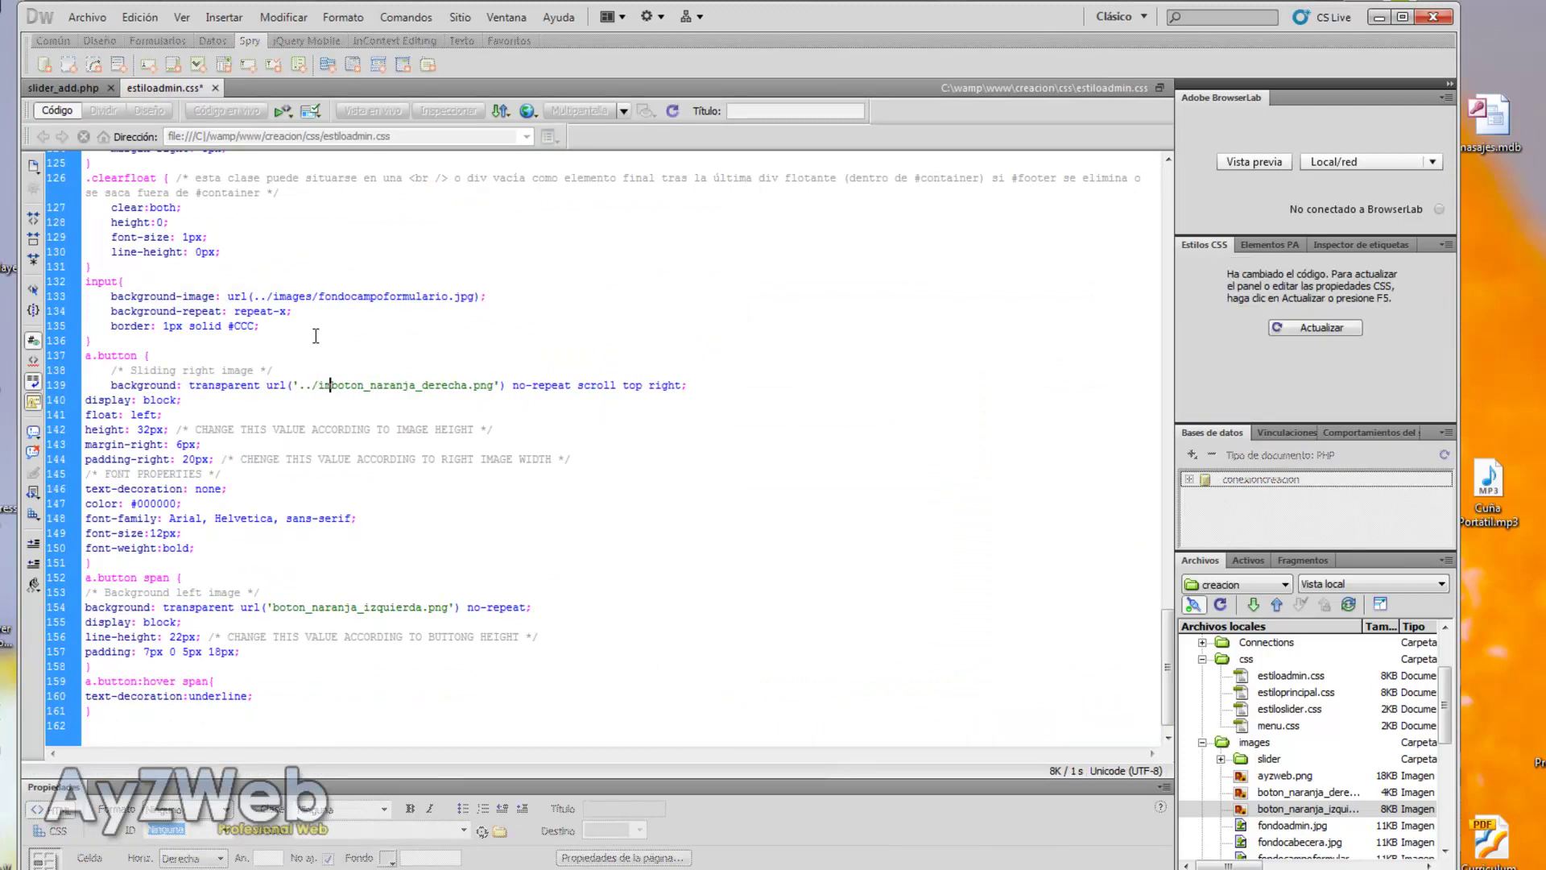
{"action": "type", "text": "/"}
{"action": "key", "text": "shift+Left"}
{"action": "key", "text": "shift+Left"}
{"action": "key", "text": "shift+Left"}
{"action": "key", "text": "shift+Left"}
{"action": "key", "text": "shift+Left"}
{"action": "key", "text": "shift+Left"}
{"action": "key", "text": "shift+Left"}
{"action": "key", "text": "shift+Left"}
{"action": "key", "text": "shift+Left"}
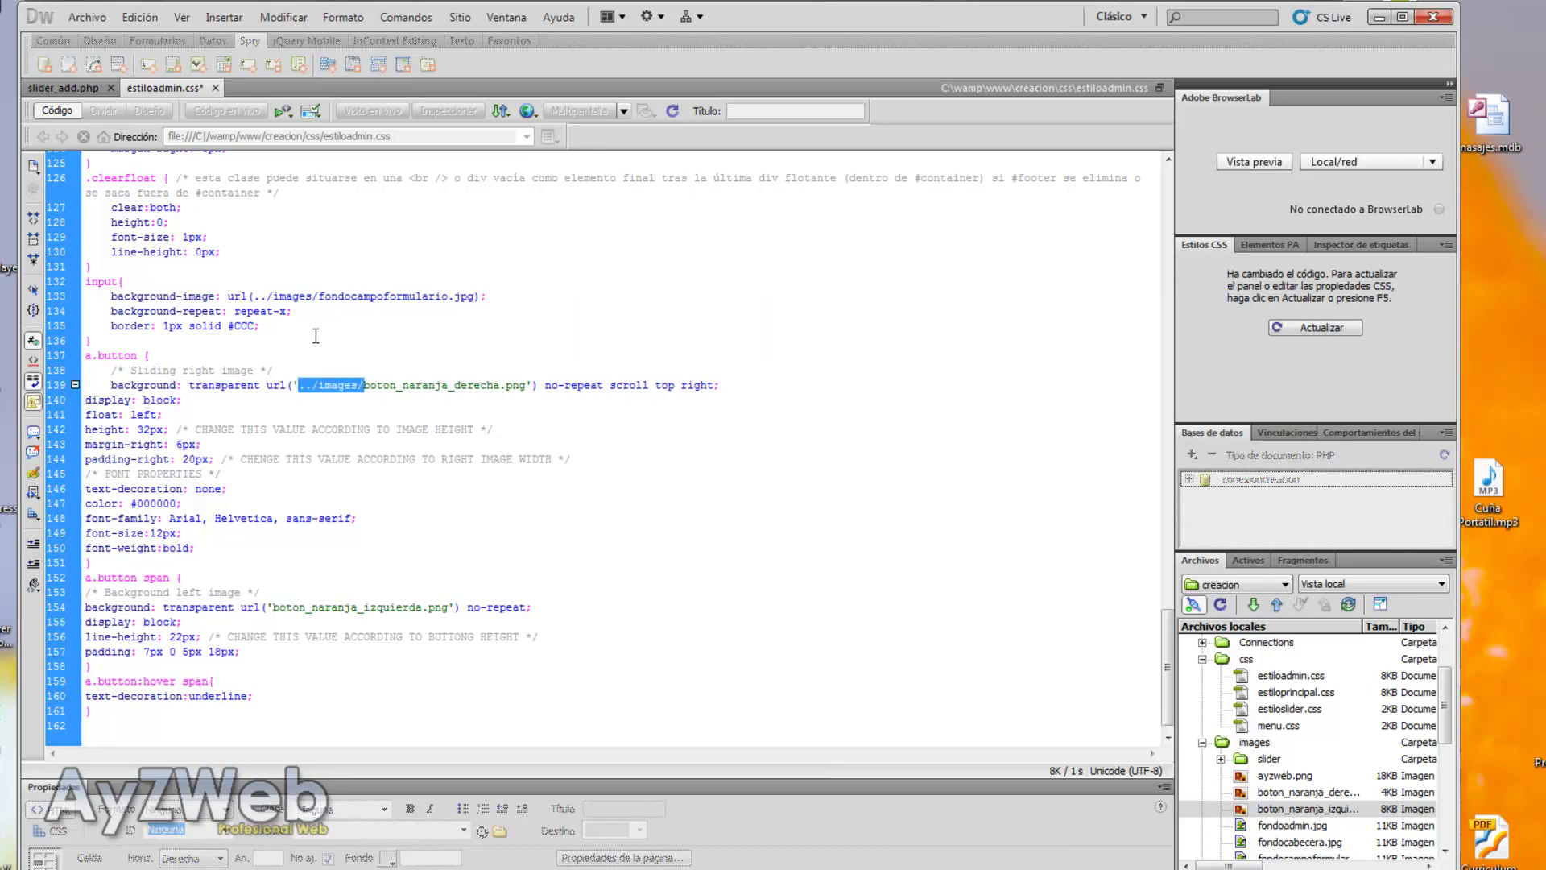
Paste the ../images/ path before boton_naranja_izquierda.png in a.button span, save the stylesheet, and reload the browser page to check the button
{"action": "left_click", "coordinate": [267, 607]}
{"action": "key", "text": "ctrl+v"}
{"action": "key", "text": "ctrl+s"}
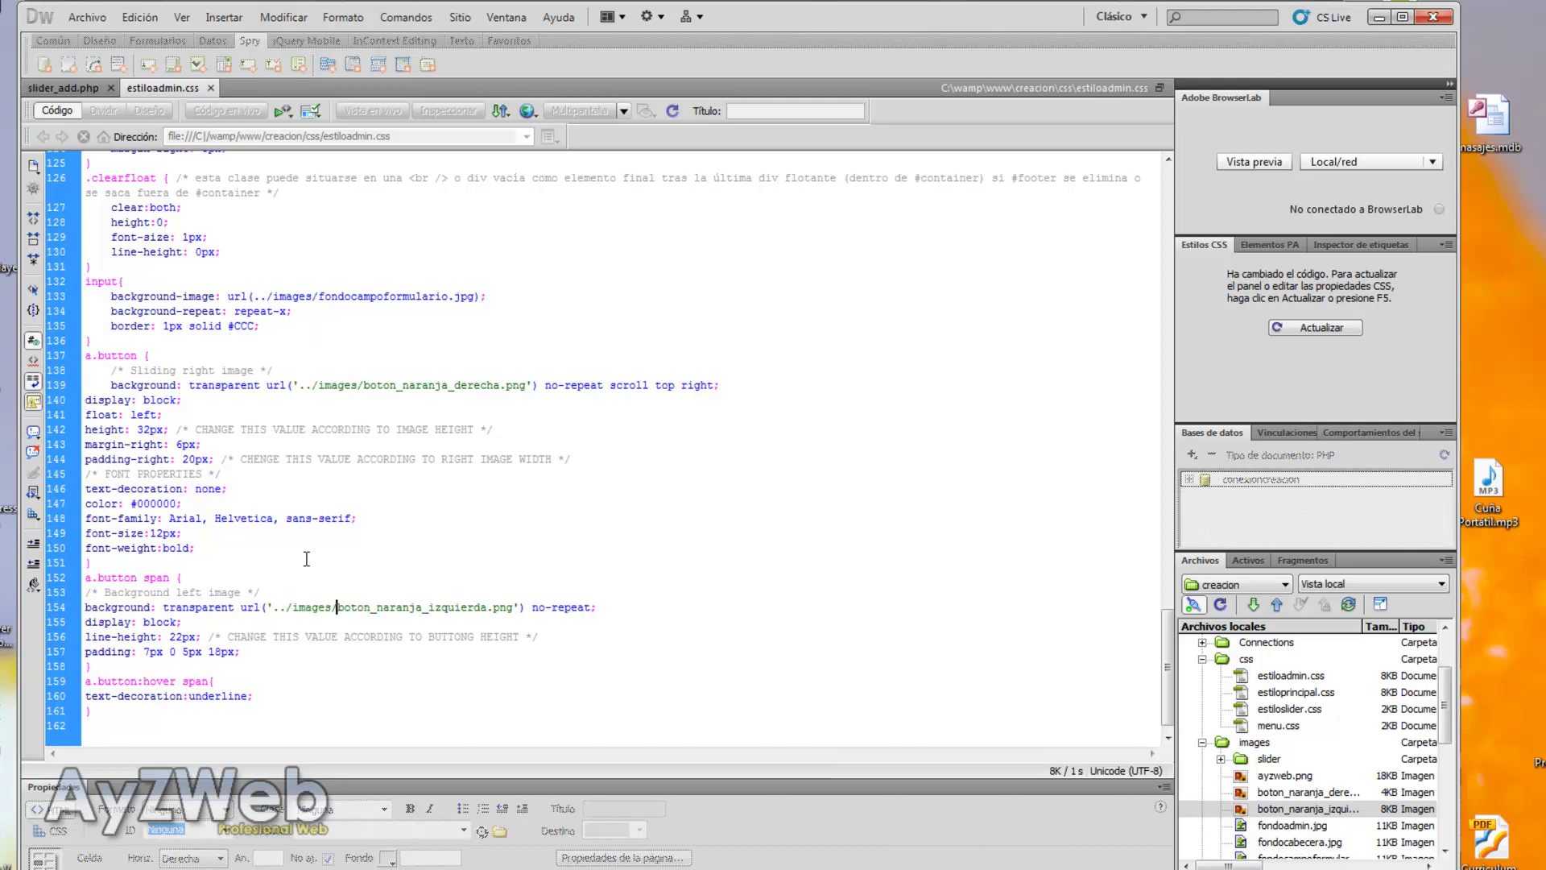
{"action": "key", "text": "alt+Tab"}
{"action": "key", "text": "F5"}
{"action": "left_click", "coordinate": [803, 467]}
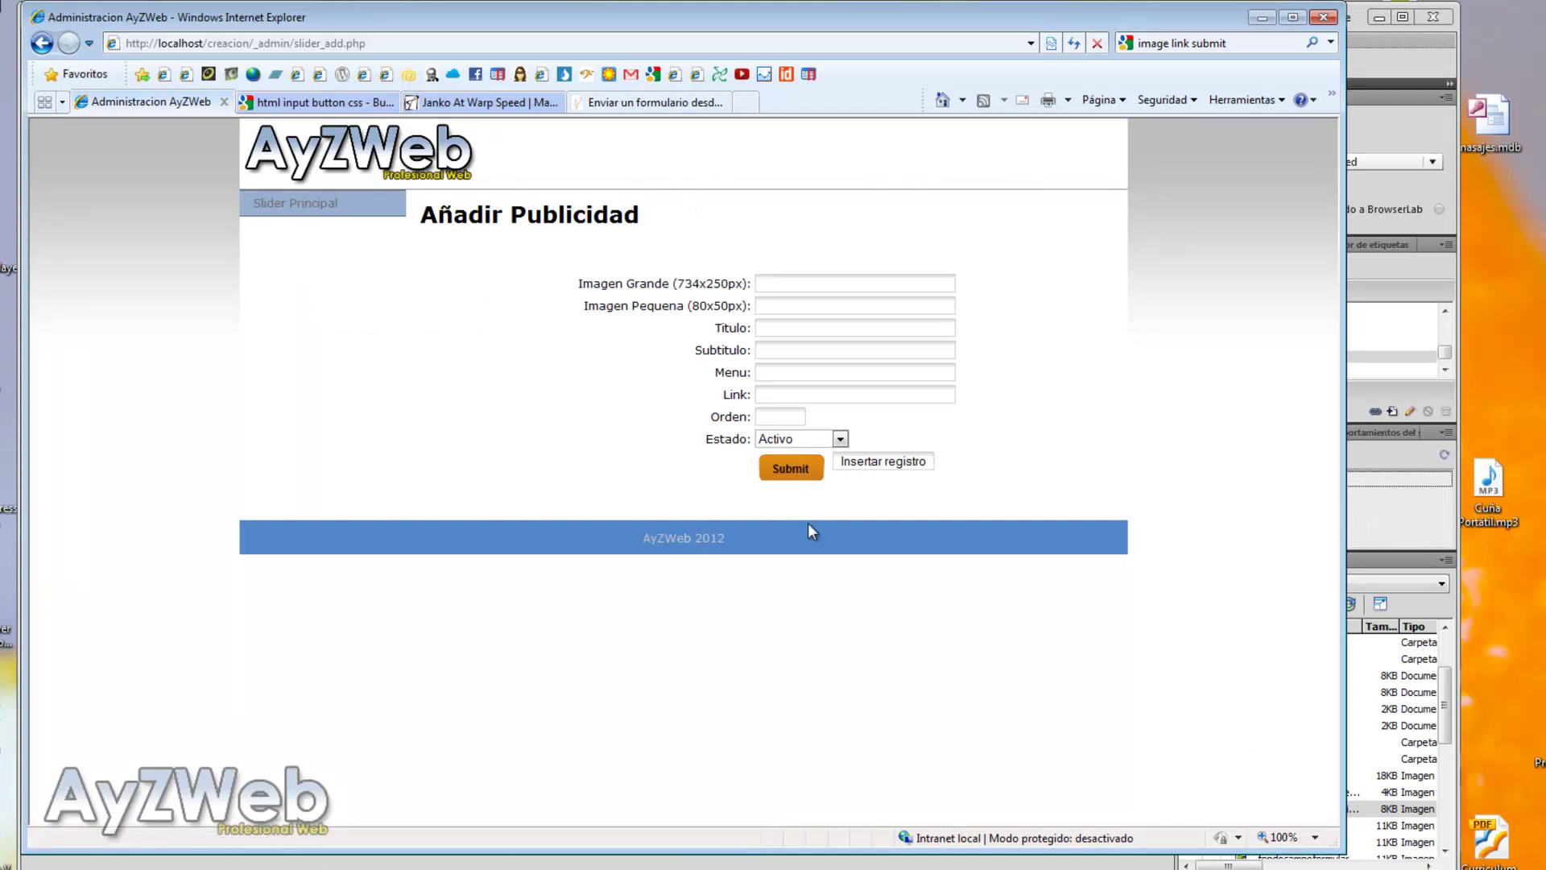
Return to the stylesheet in Dreamweaver and set text-decoration to none in the a.button:hover span rule
{"action": "key", "text": "alt+Tab"}
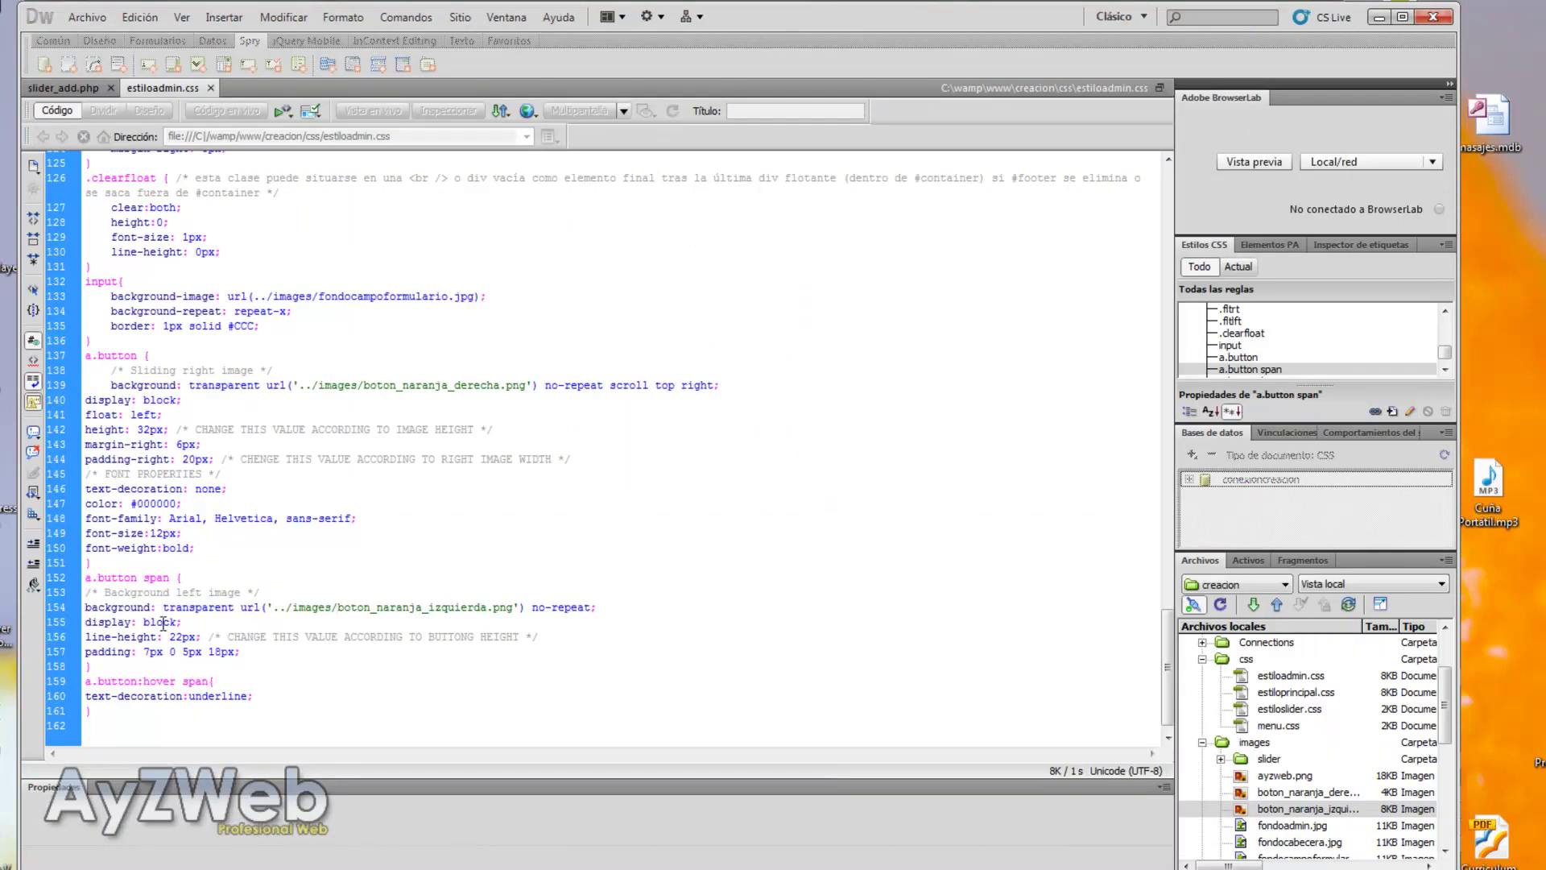
{"action": "double_click", "coordinate": [222, 695]}
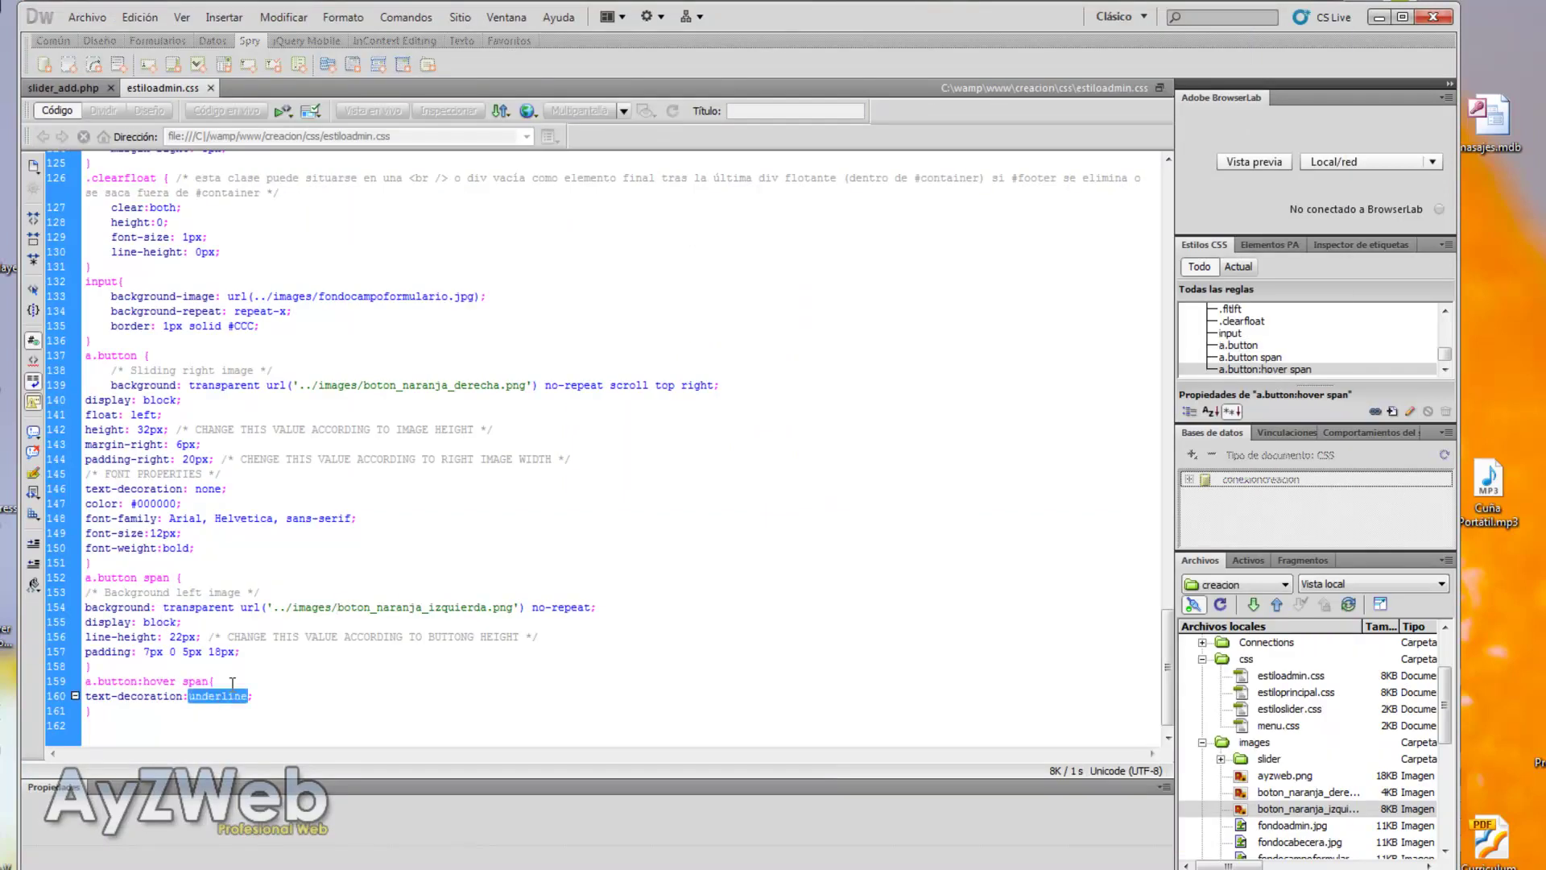
{"action": "type", "text": "no"}
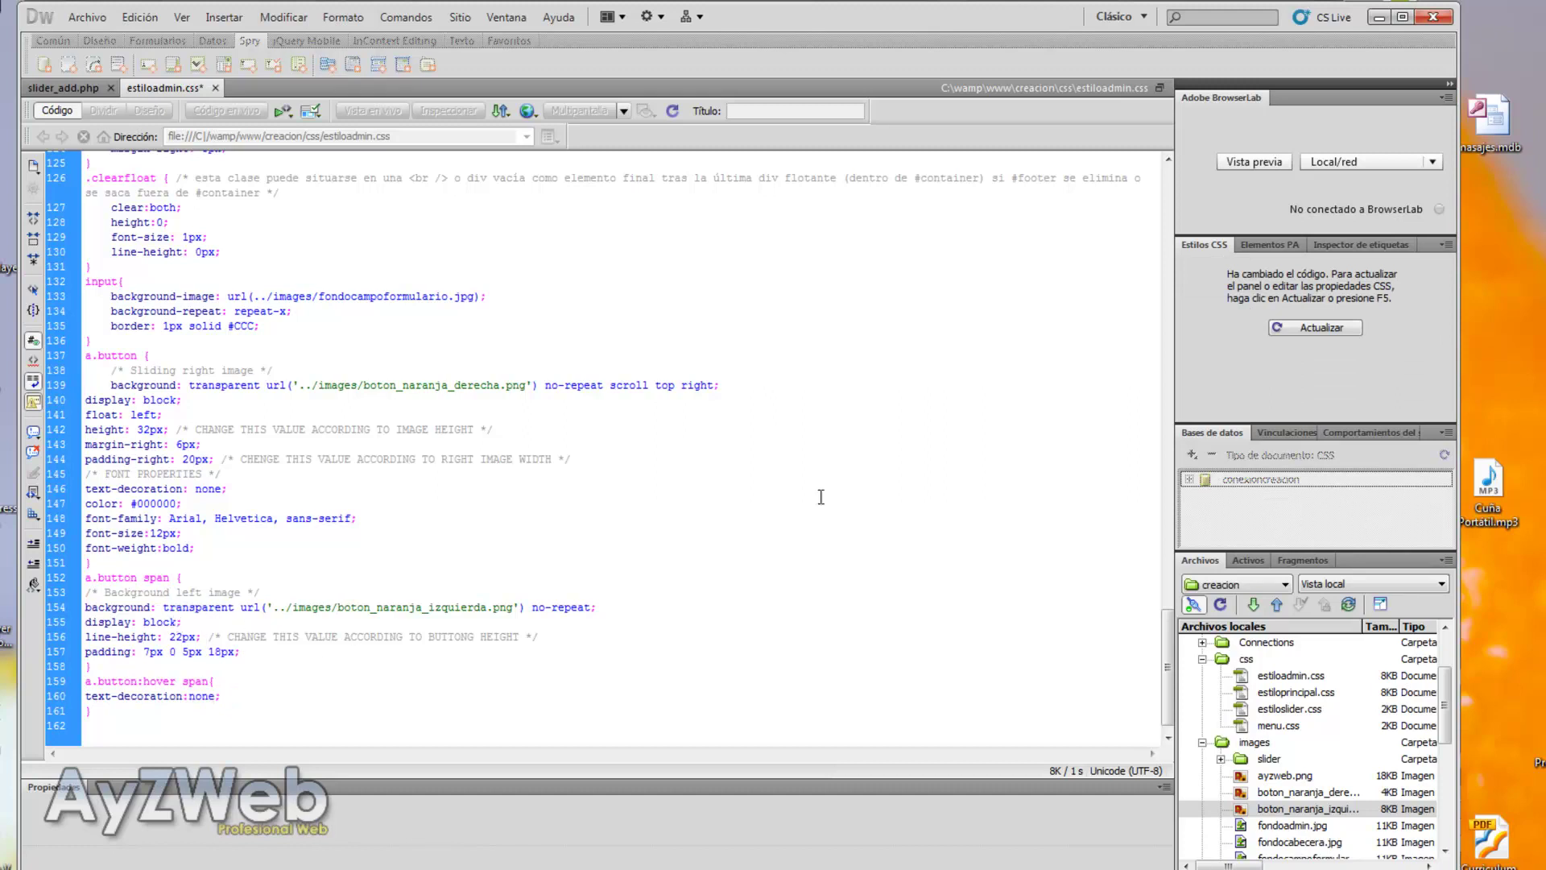
Set the a.button:hover span text color to #FFF in its rule definition, and reload the browser page to check the hover effect
{"action": "left_click", "coordinate": [1313, 334]}
{"action": "right_click", "coordinate": [1313, 330]}
{"action": "left_click", "coordinate": [1232, 345]}
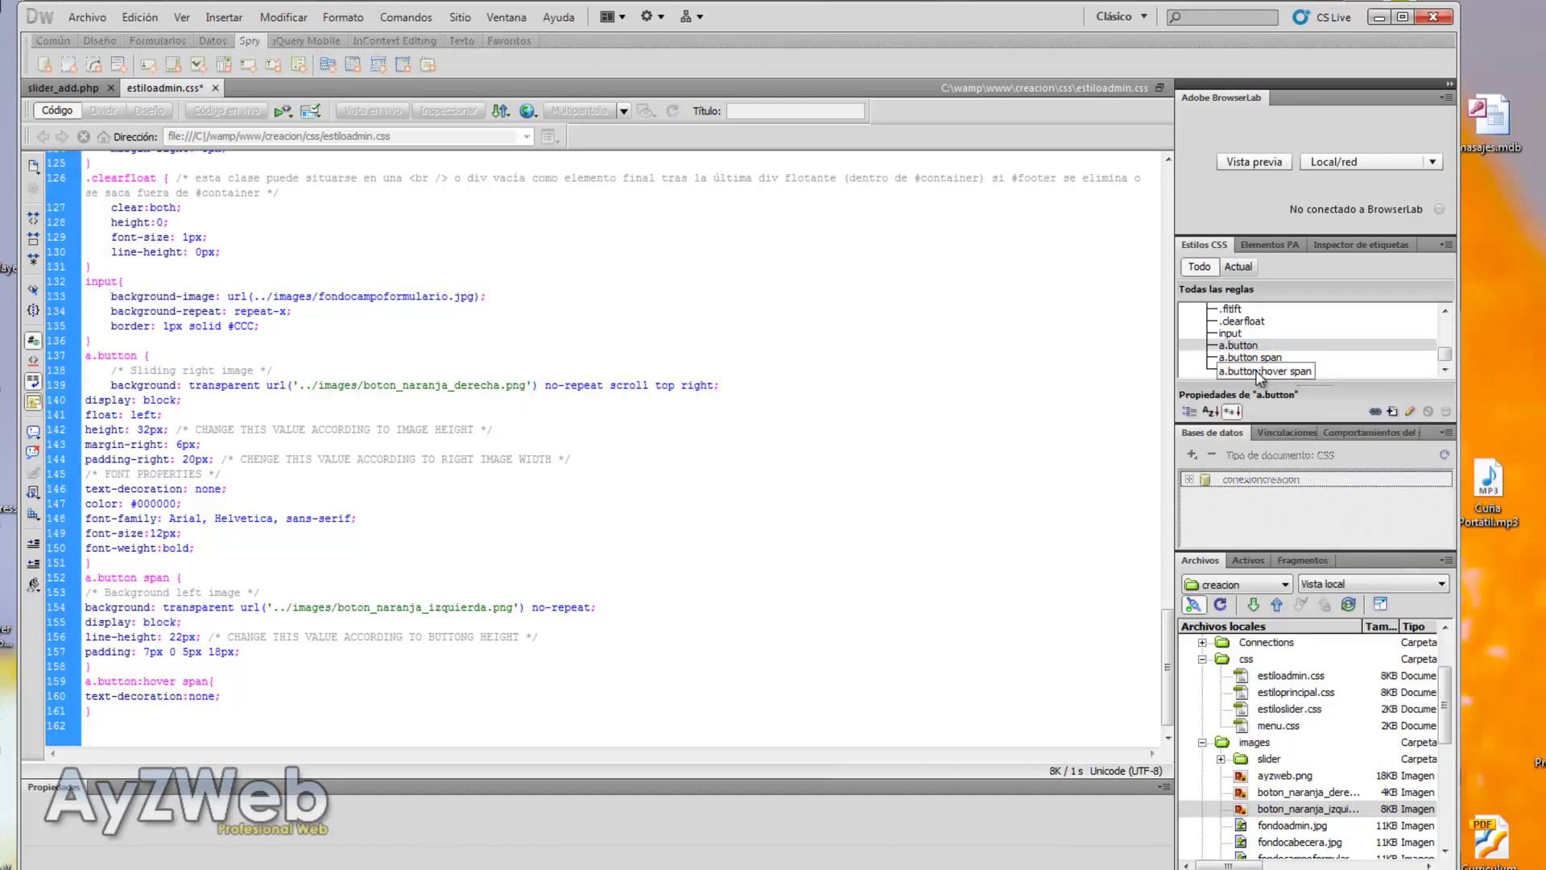
{"action": "double_click", "coordinate": [1260, 371]}
{"action": "left_click", "coordinate": [888, 464]}
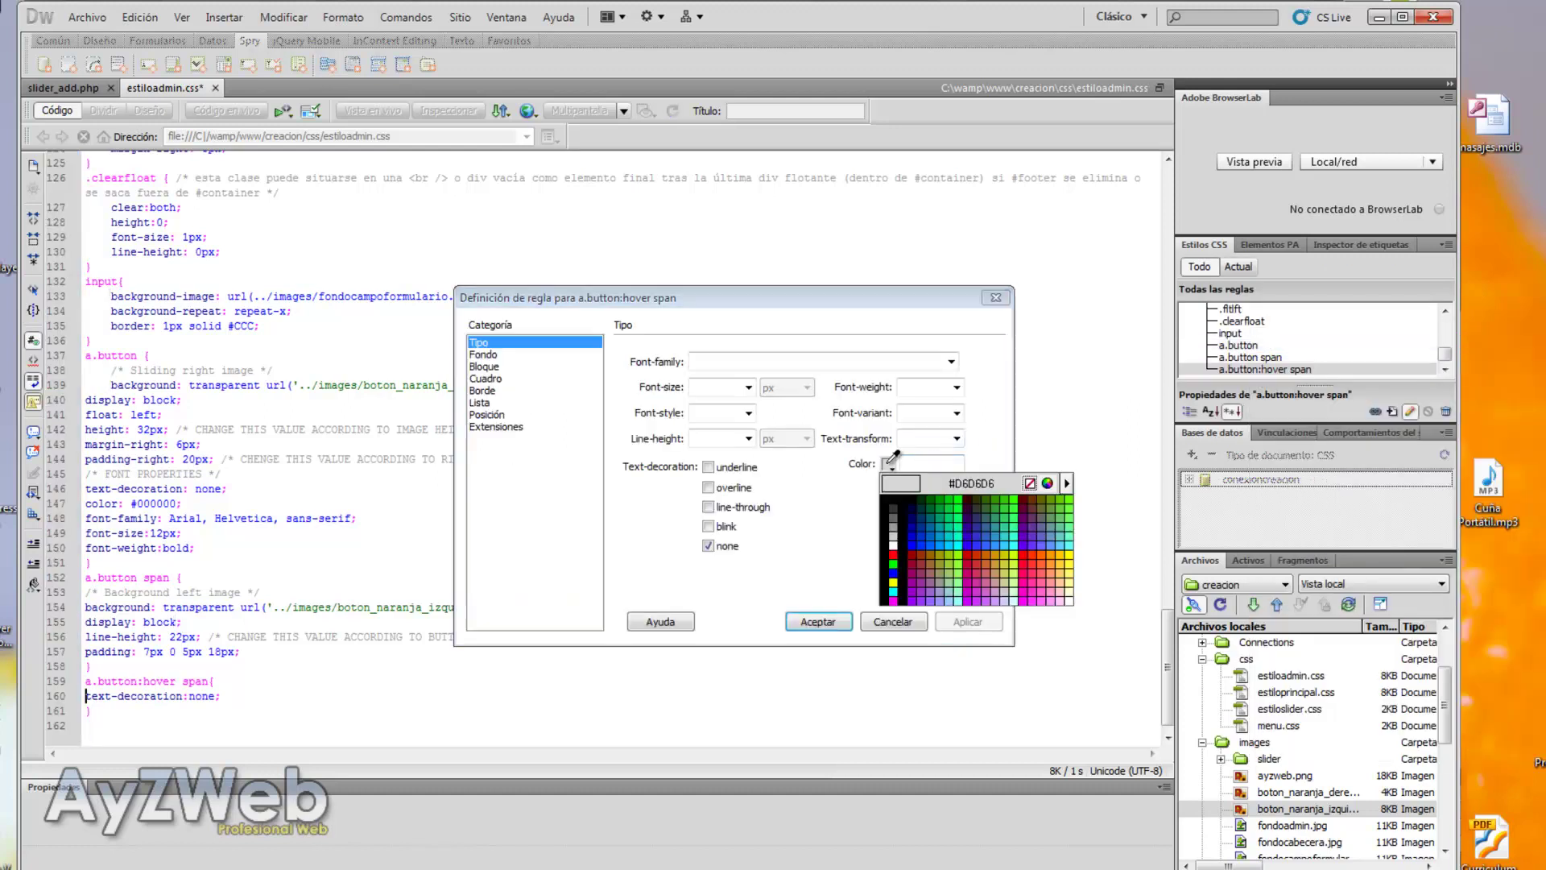
{"action": "left_click", "coordinate": [893, 545]}
{"action": "left_click", "coordinate": [818, 622]}
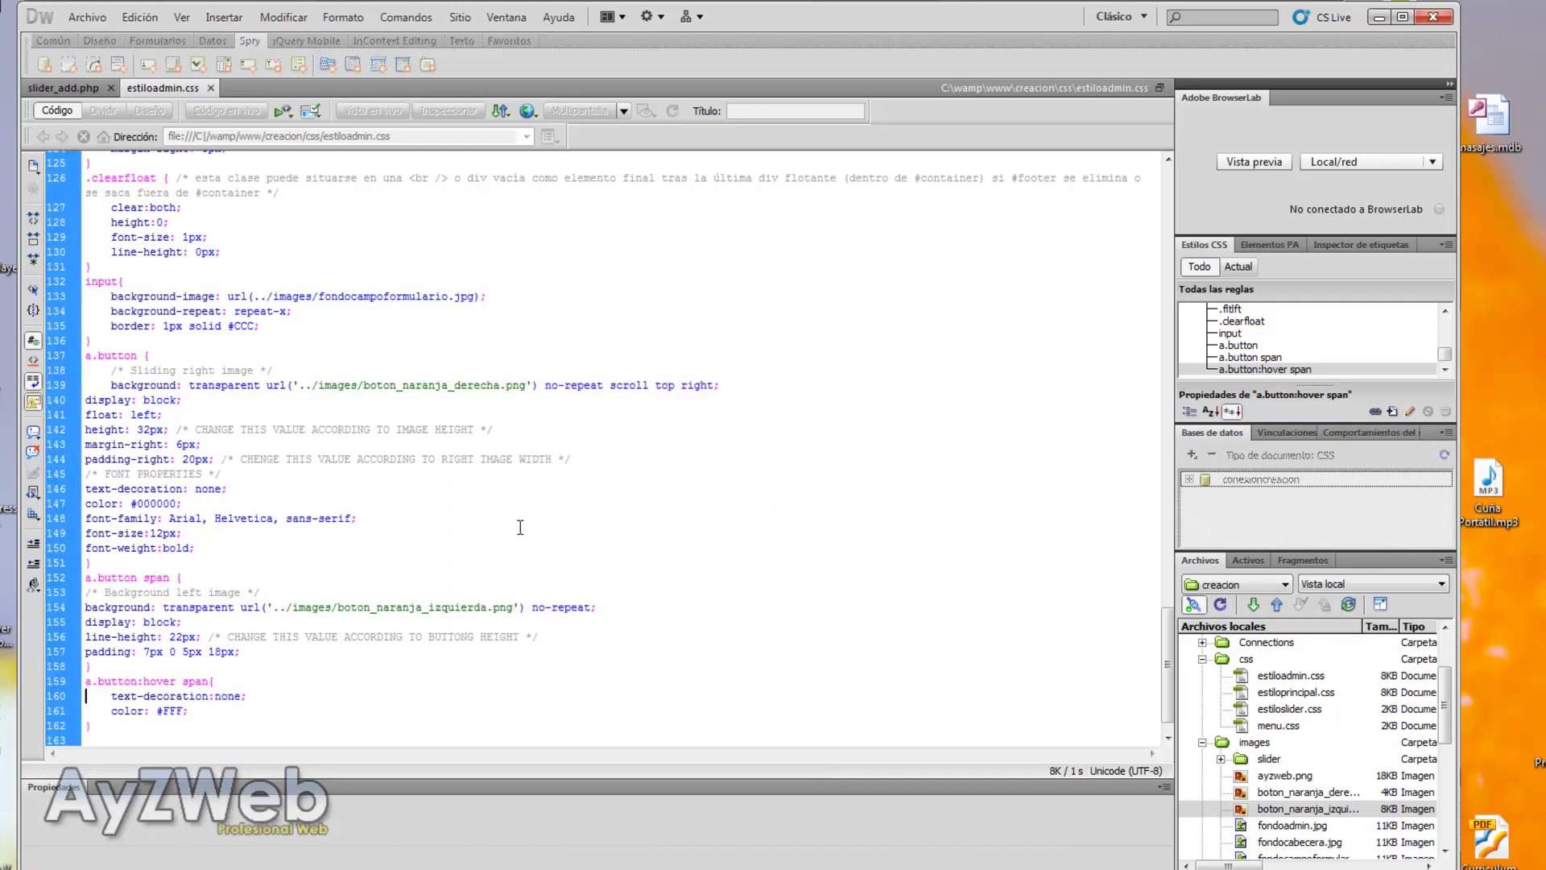
{"action": "key", "text": "alt+Tab"}
{"action": "key", "text": "F5"}
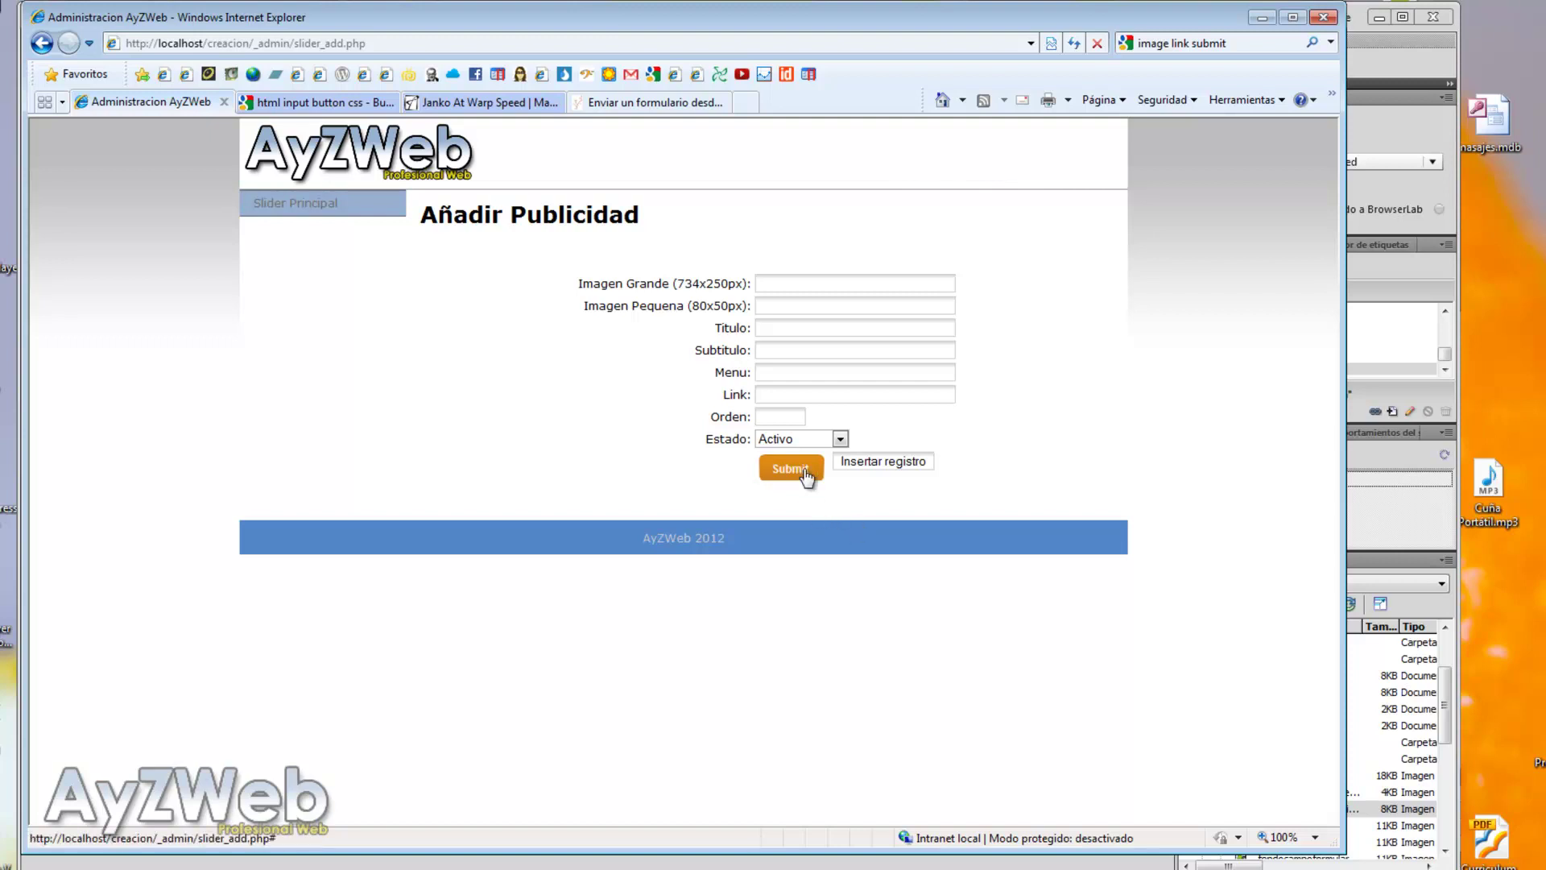
Copy the color: #FFF declaration from a.button:hover span into the a.button span rule, save the stylesheet, and view the page in the browser
{"action": "key", "text": "alt+Tab"}
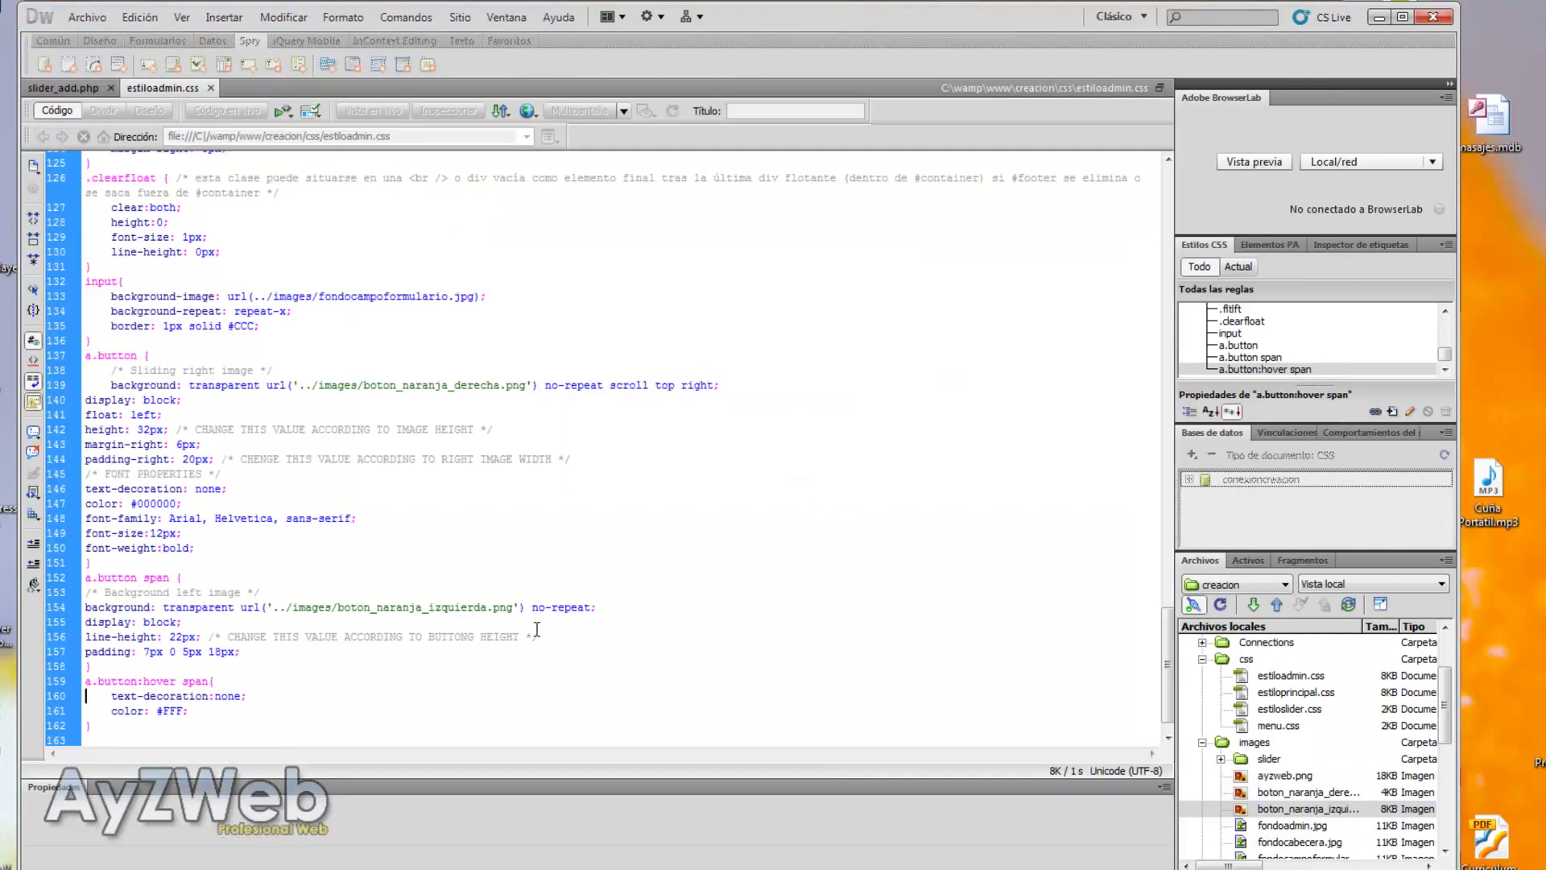
{"action": "left_click", "coordinate": [235, 667]}
{"action": "scroll", "coordinate": [238, 652], "scroll_direction": "down", "scroll_amount": 1}
{"action": "left_click_drag", "start_coordinate": [190, 683], "coordinate": [86, 683]}
{"action": "key", "text": "ctrl+c"}
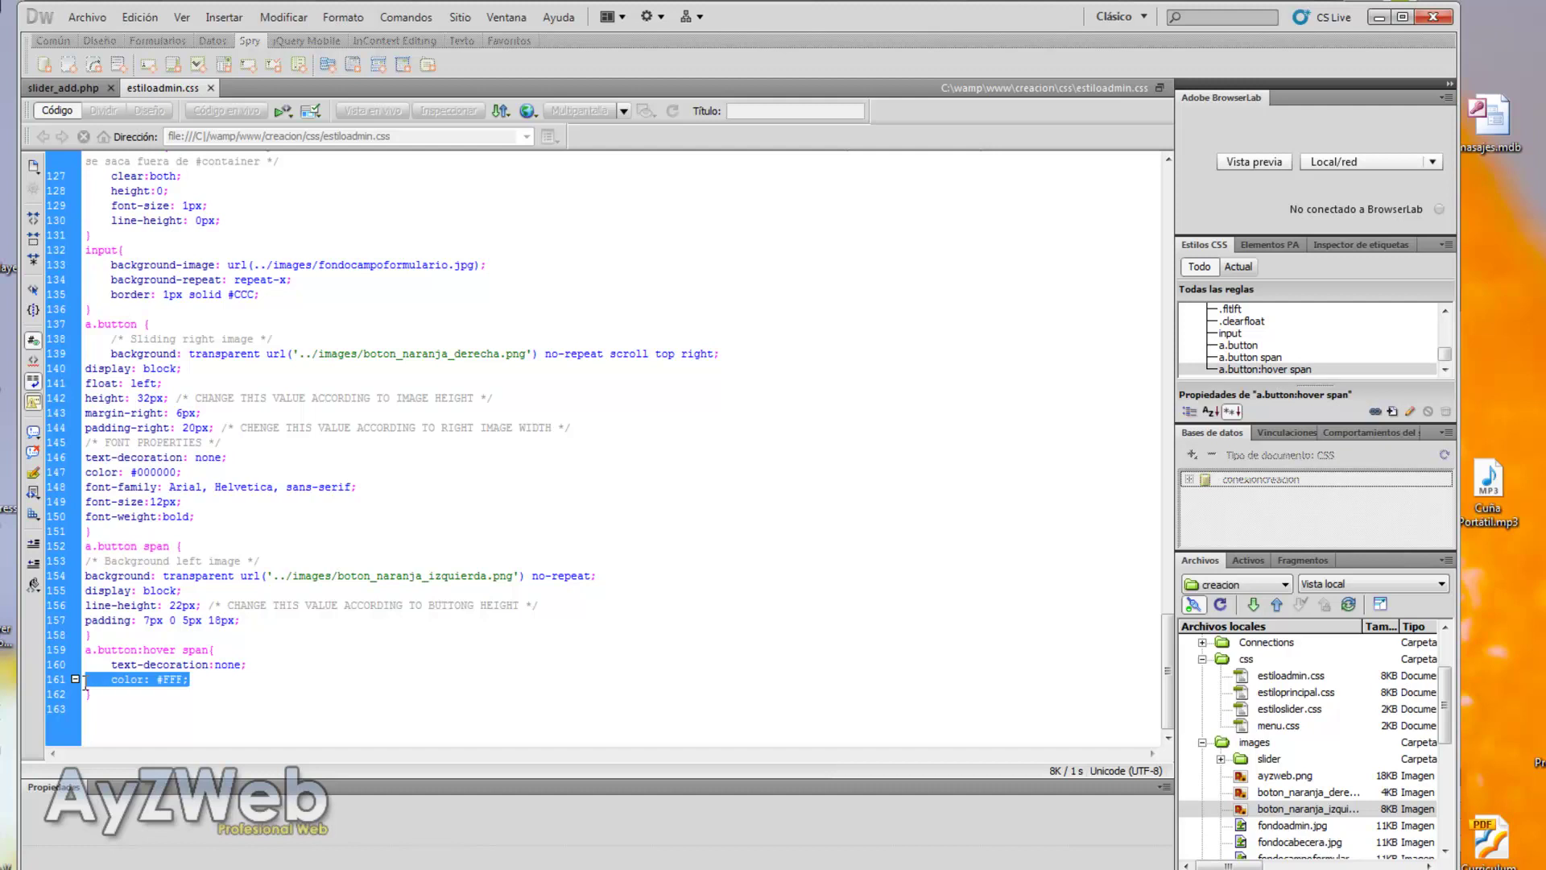
{"action": "key", "text": "Up"}
{"action": "key", "text": "Up"}
{"action": "key", "text": "Up"}
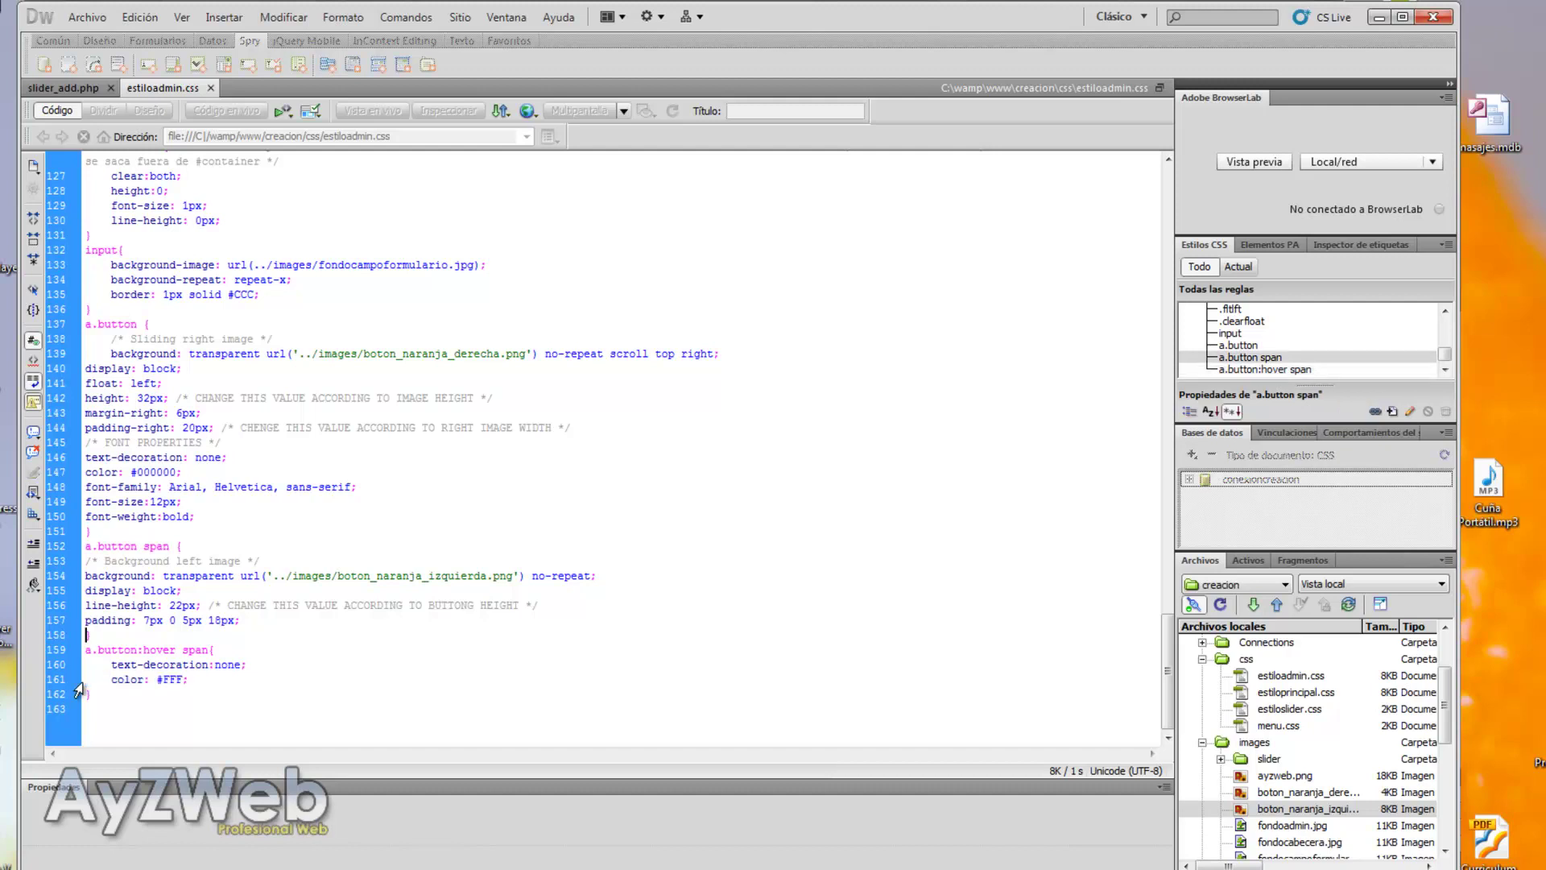
{"action": "key", "text": "Return"}
{"action": "key", "text": "ctrl+v"}
{"action": "key", "text": "ctrl+s"}
{"action": "key", "text": "alt+Tab"}
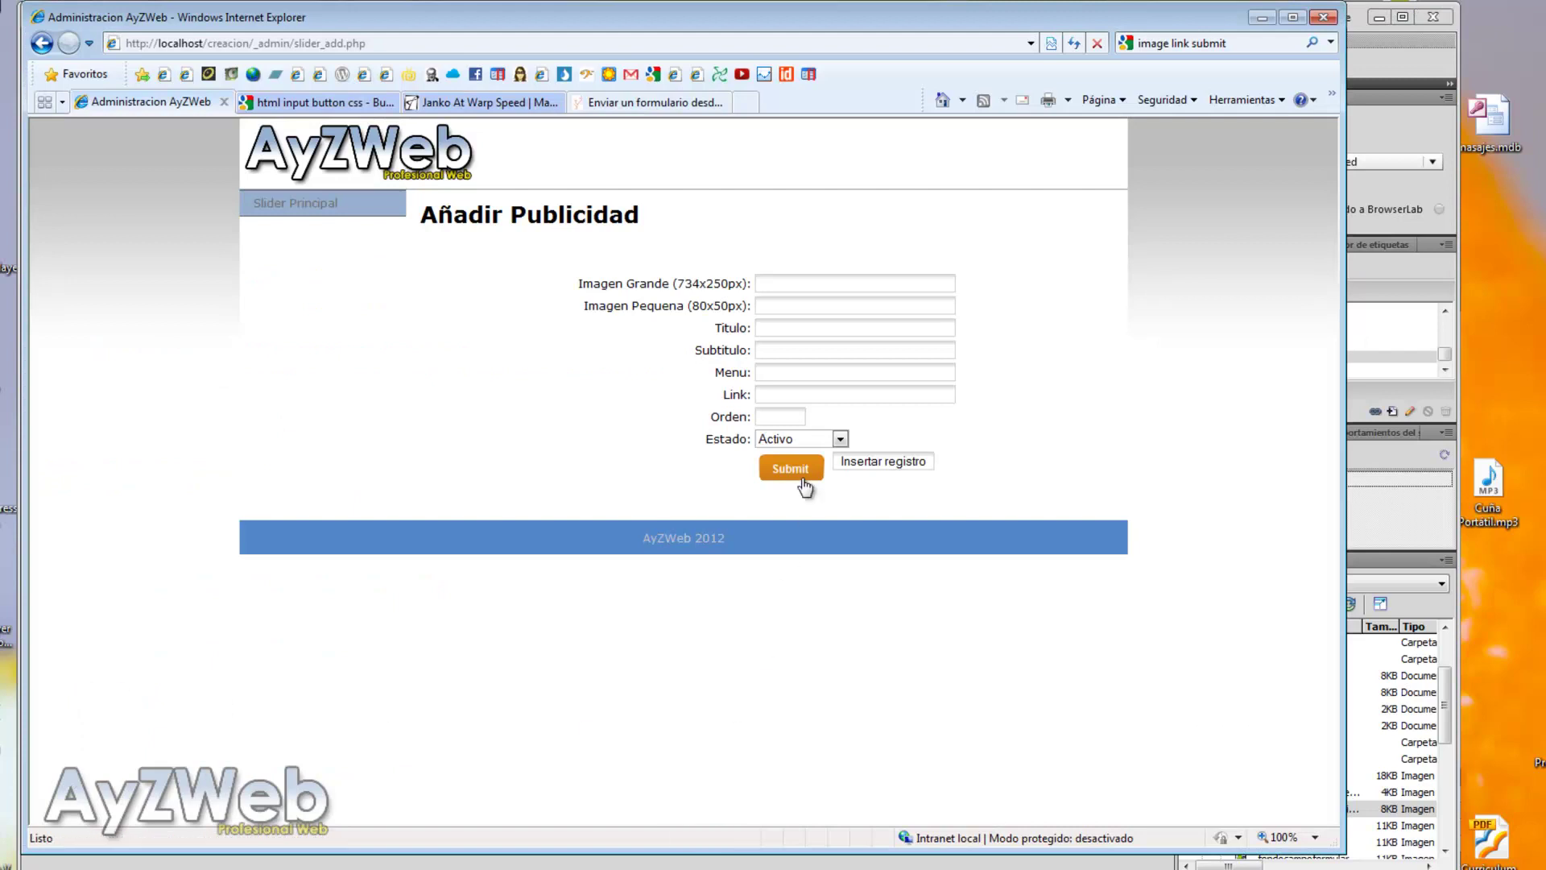
Back in Dreamweaver, change the a.button:hover span color to #CCC using the code's color picker
{"action": "key", "text": "alt+Tab"}
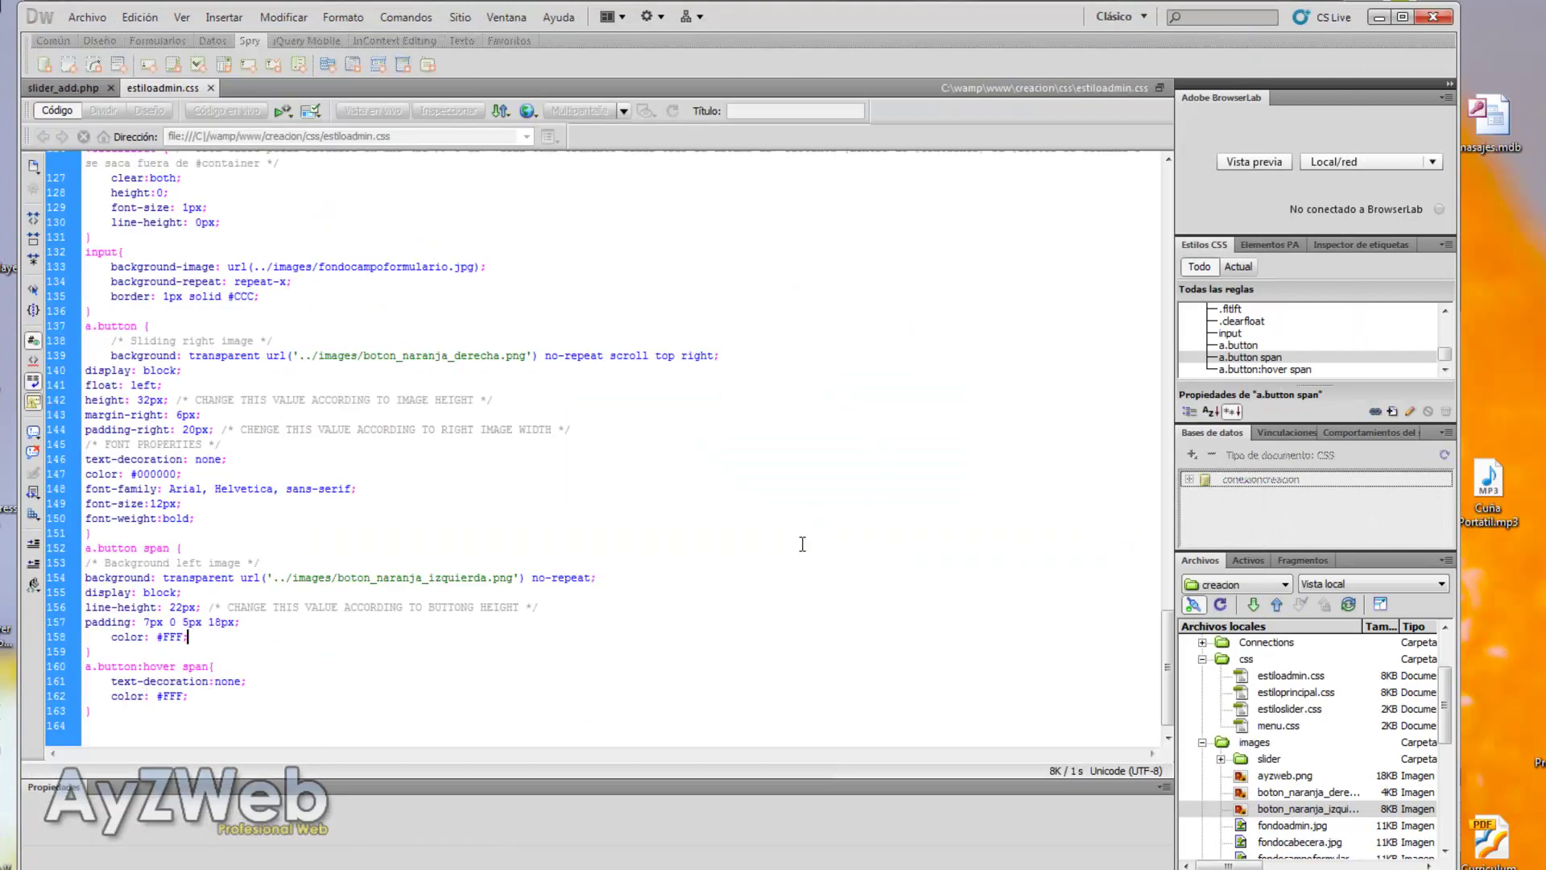
{"action": "left_click", "coordinate": [185, 697]}
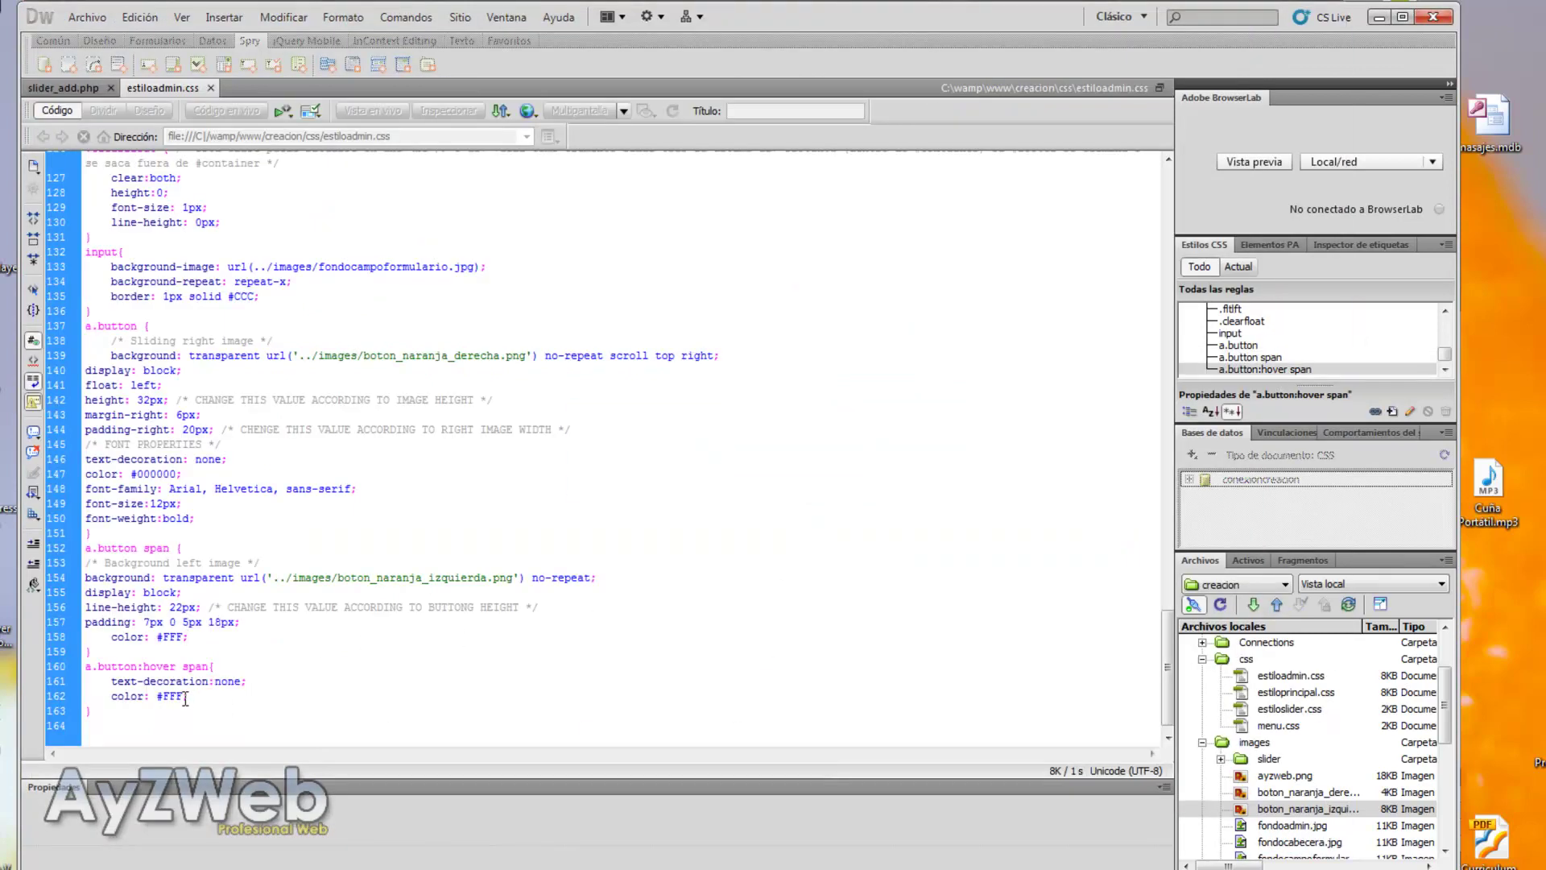
{"action": "right_click", "coordinate": [185, 698]}
{"action": "mouse_move", "coordinate": [483, 451]}
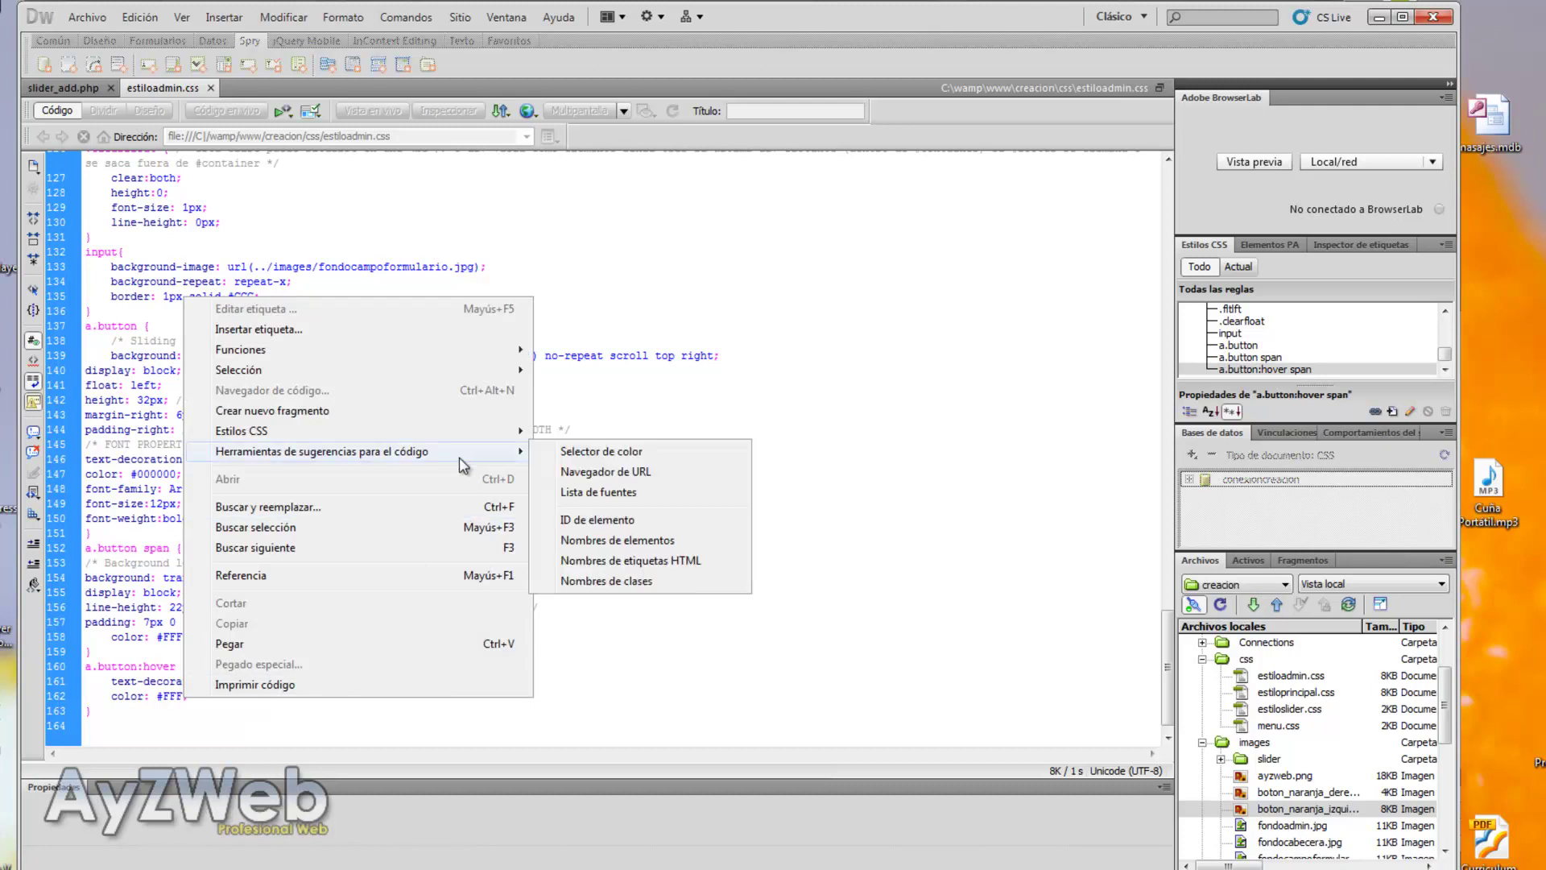
{"action": "left_click", "coordinate": [612, 443]}
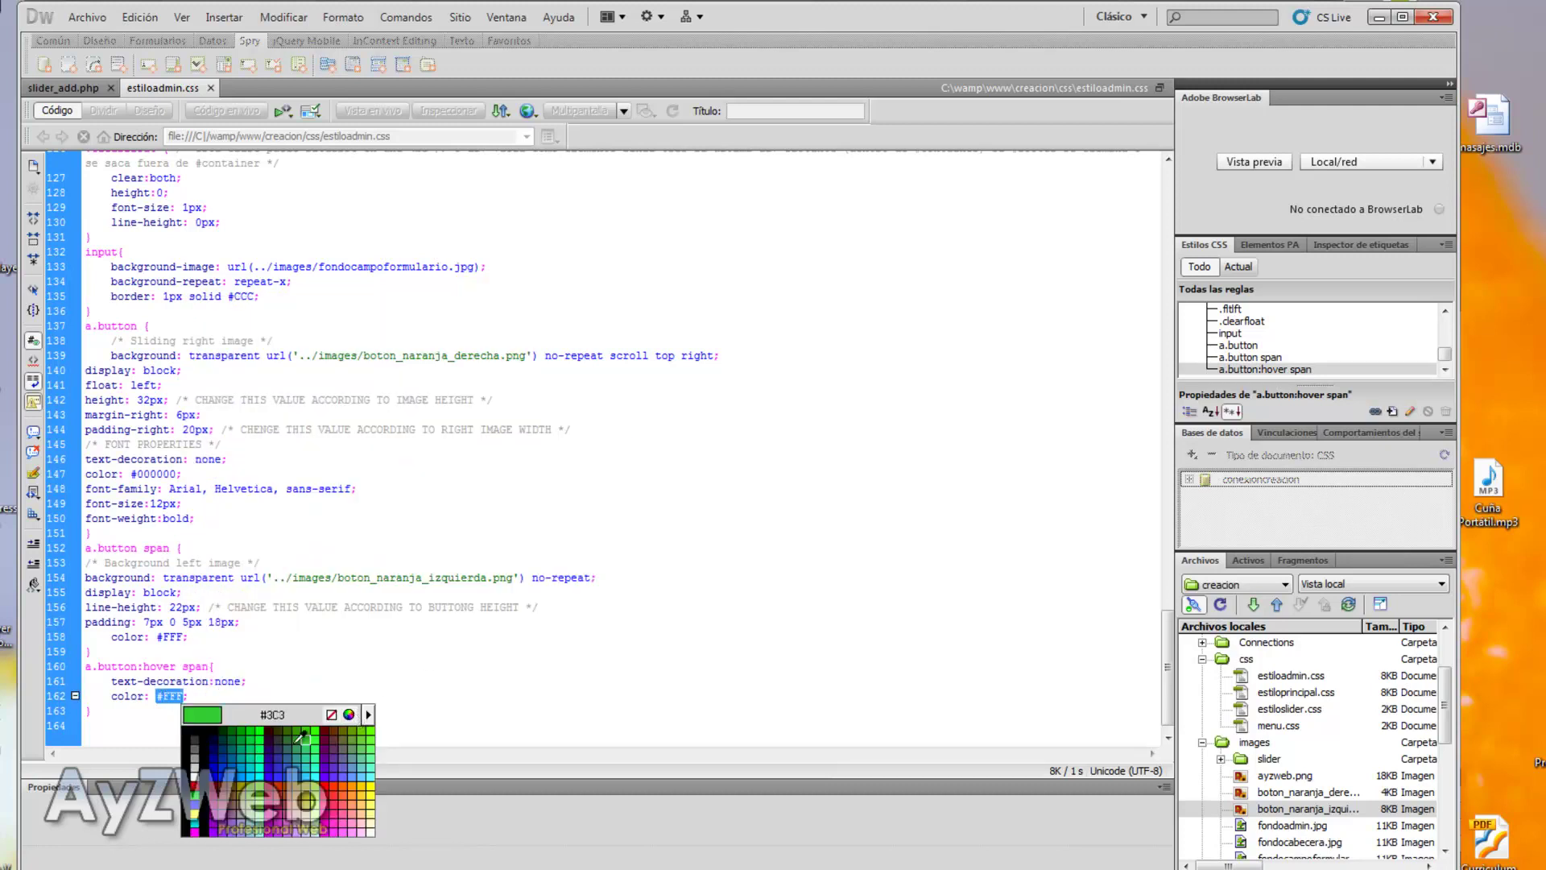
{"action": "left_click", "coordinate": [195, 763]}
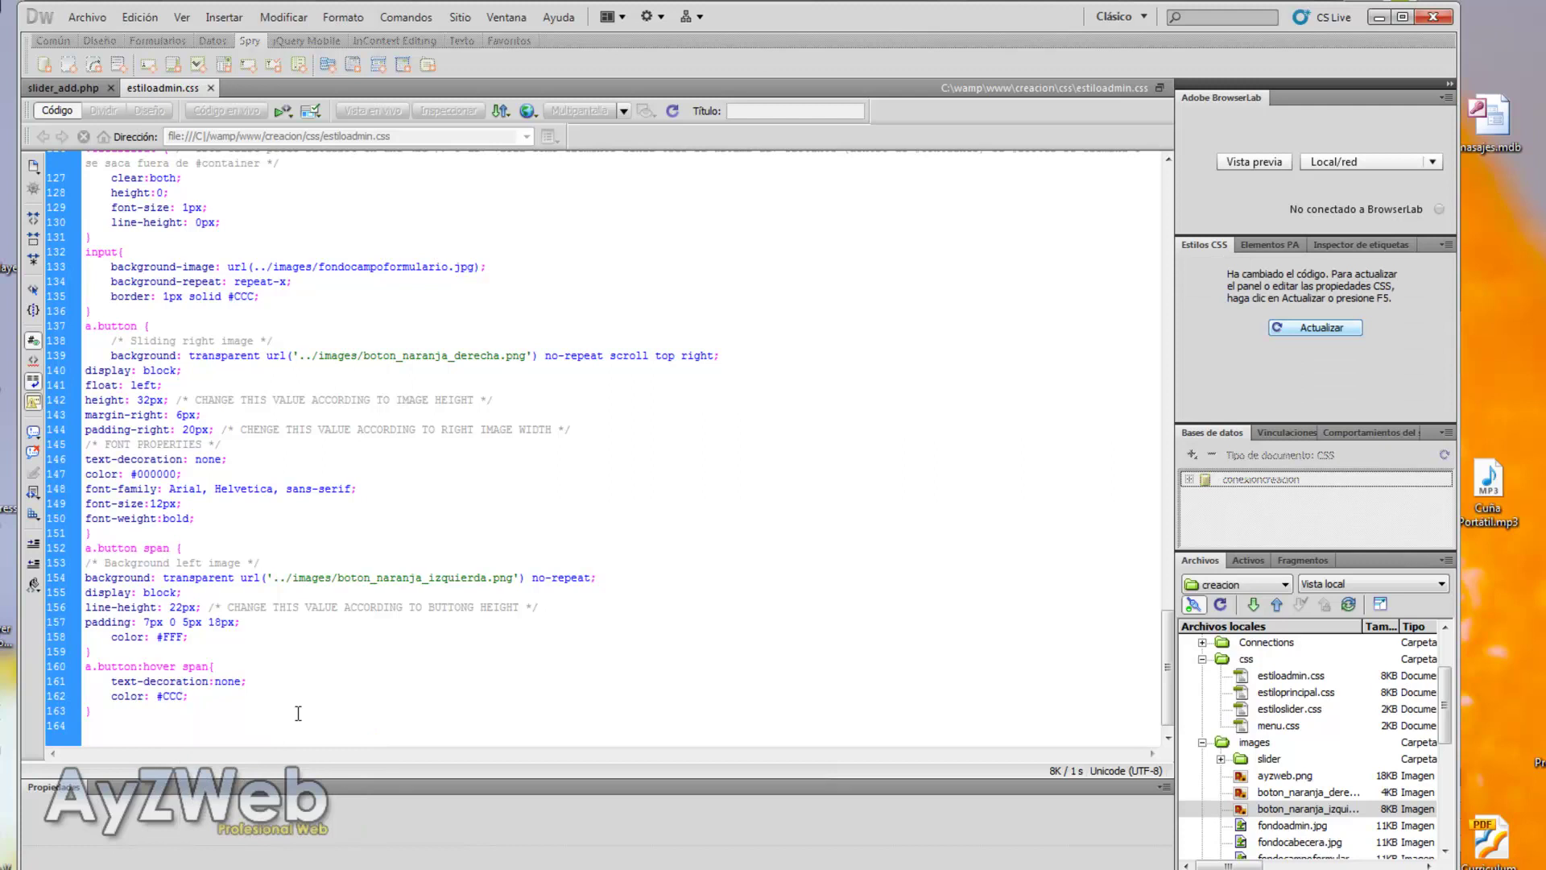
Save estiloadmin.css and reload the page in the browser to test the Submit button's hover color
{"action": "key", "text": "ctrl+s"}
{"action": "key", "text": "alt+Tab"}
{"action": "key", "text": "F5"}
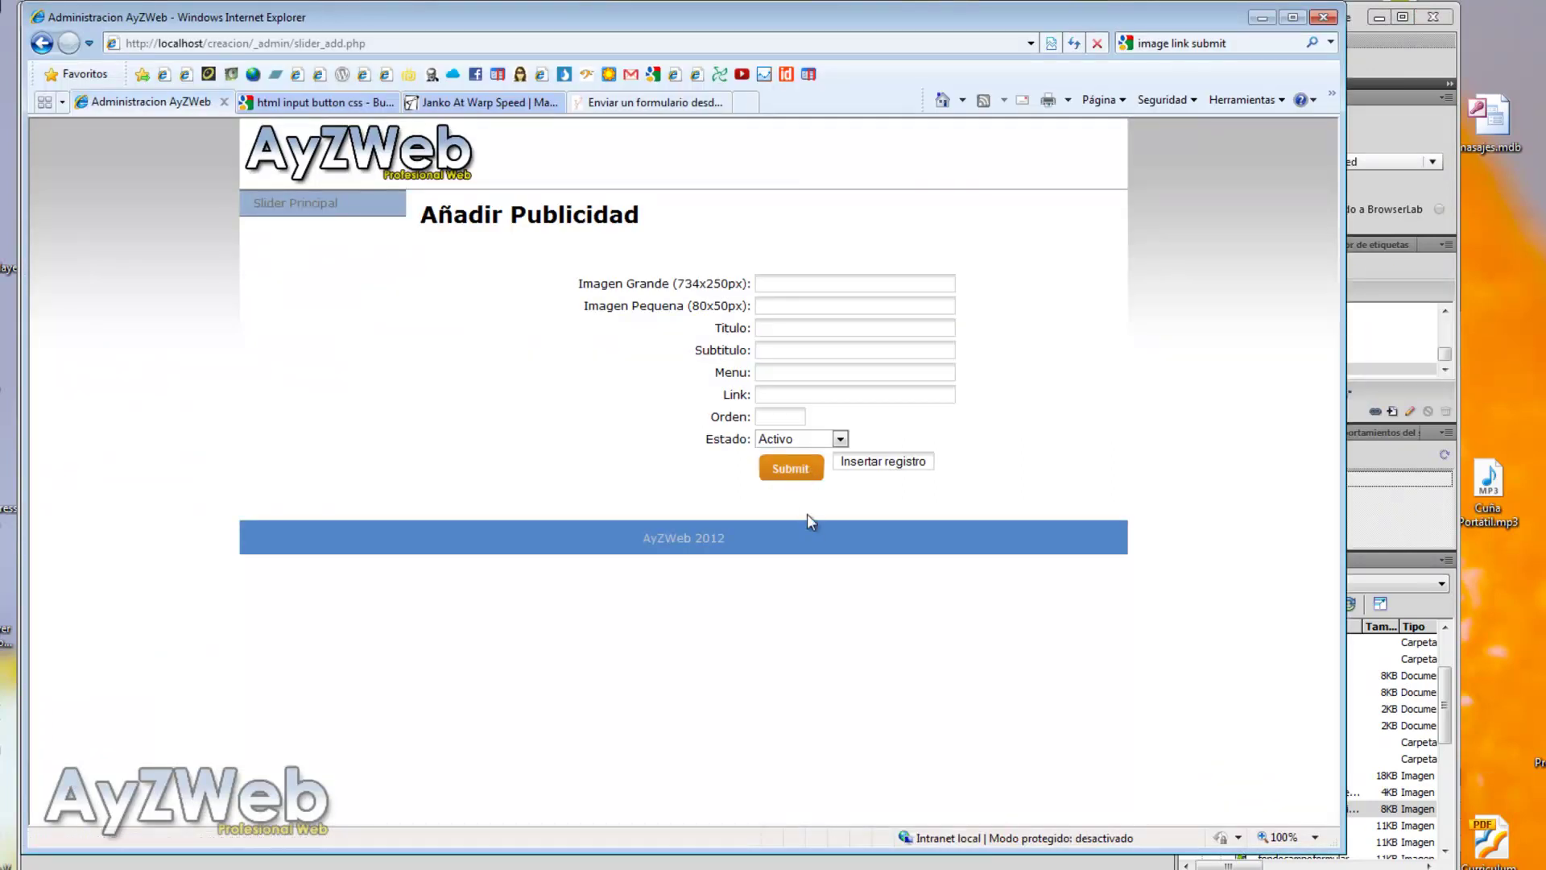
{"action": "left_click", "coordinate": [797, 473]}
{"action": "left_click", "coordinate": [892, 517]}
Return to slider_add.php in Dreamweaver and display its source code beside the design view
{"action": "key", "text": "alt+Tab"}
{"action": "left_click", "coordinate": [38, 85]}
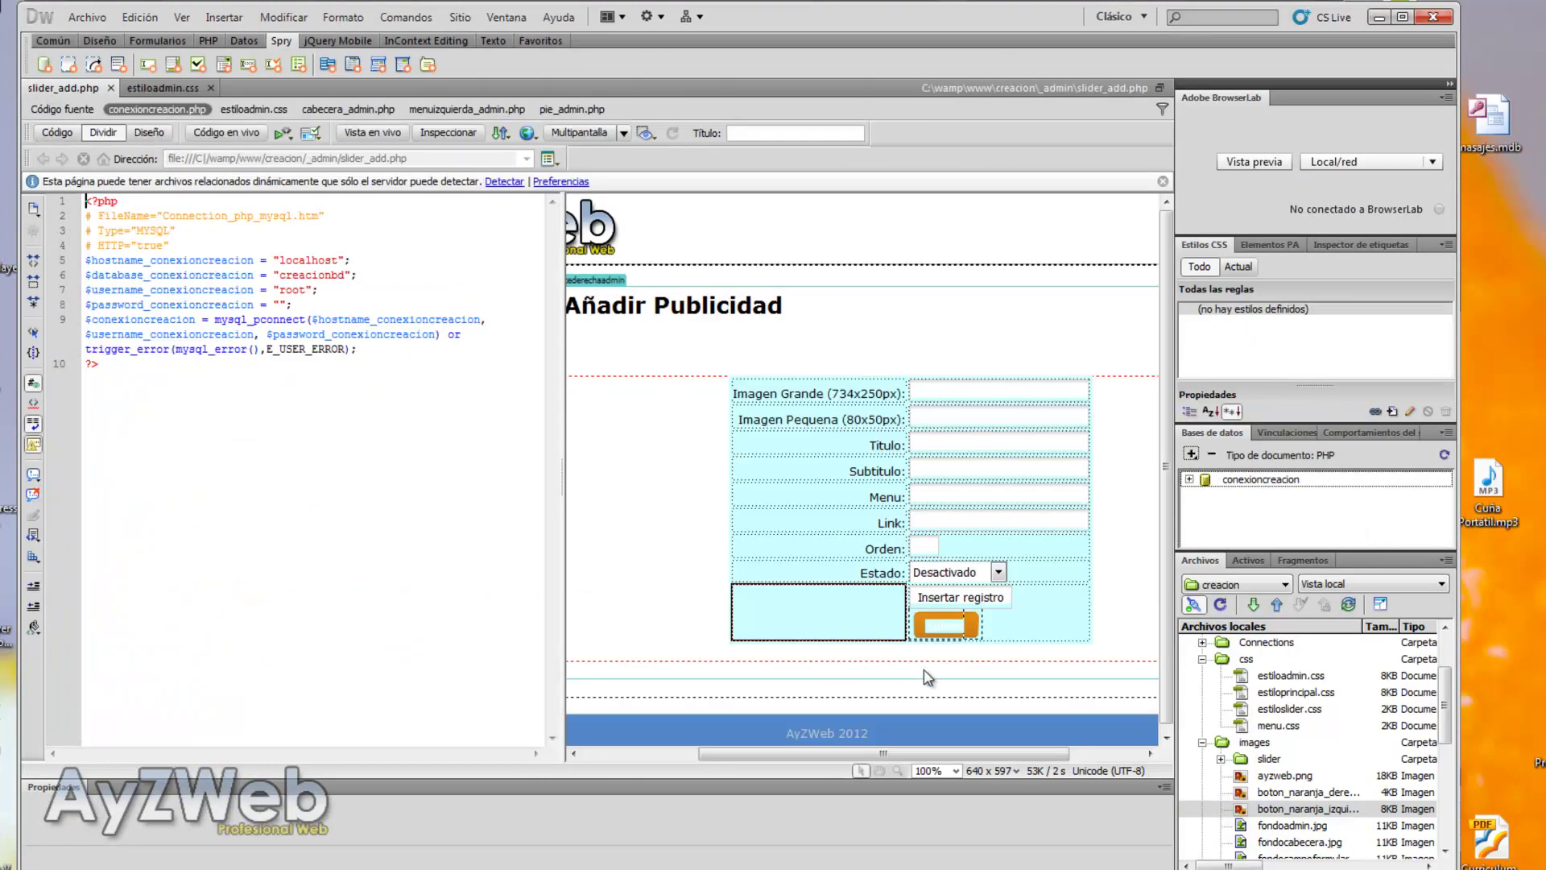
{"action": "left_click", "coordinate": [949, 628]}
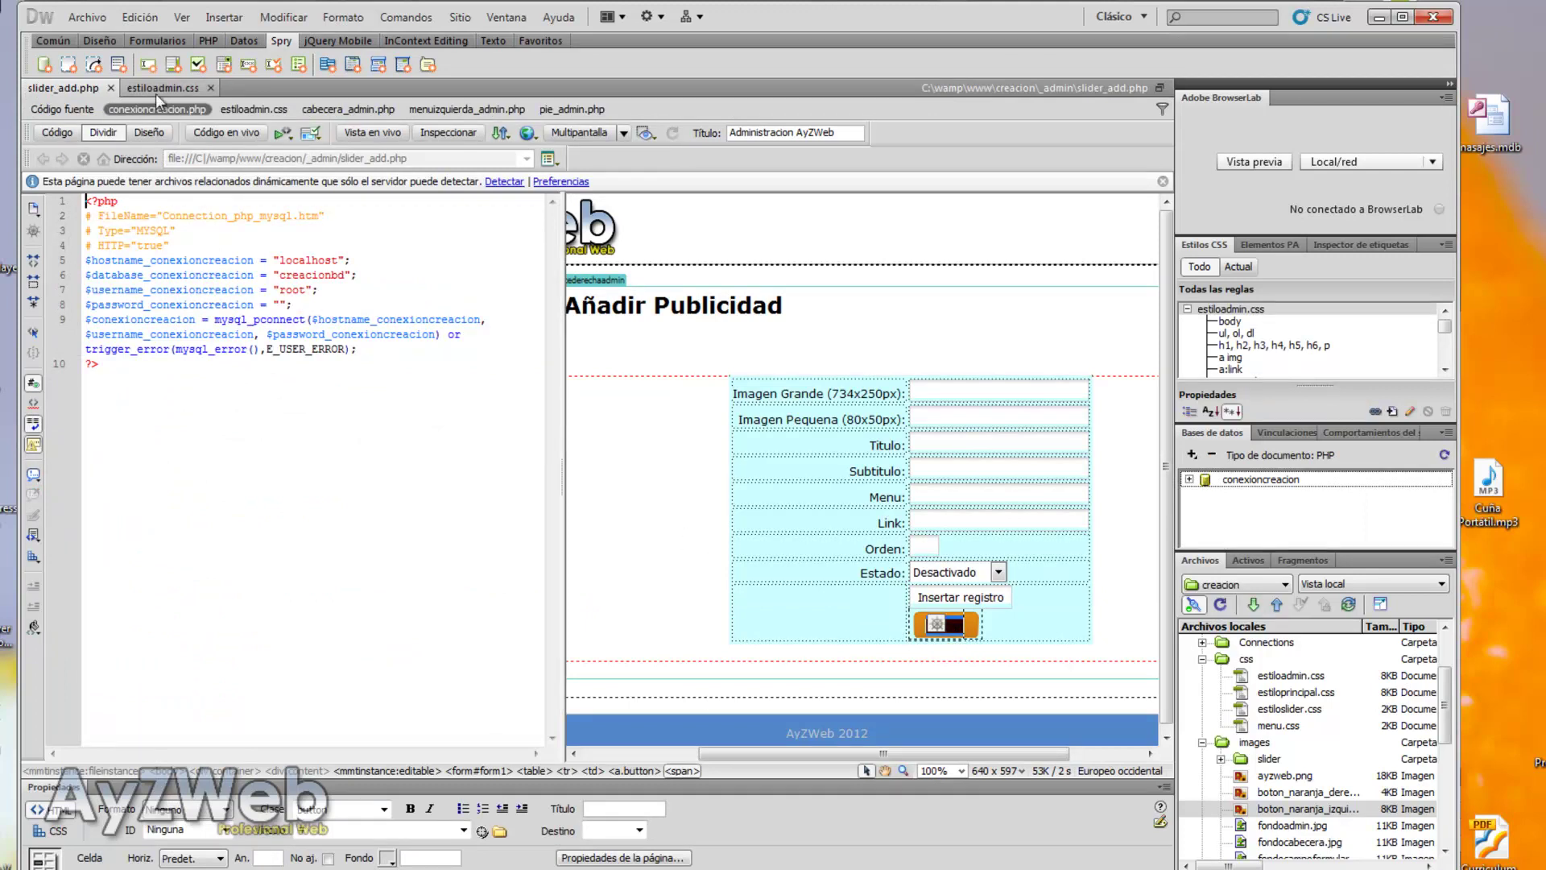
{"action": "left_click", "coordinate": [1023, 621]}
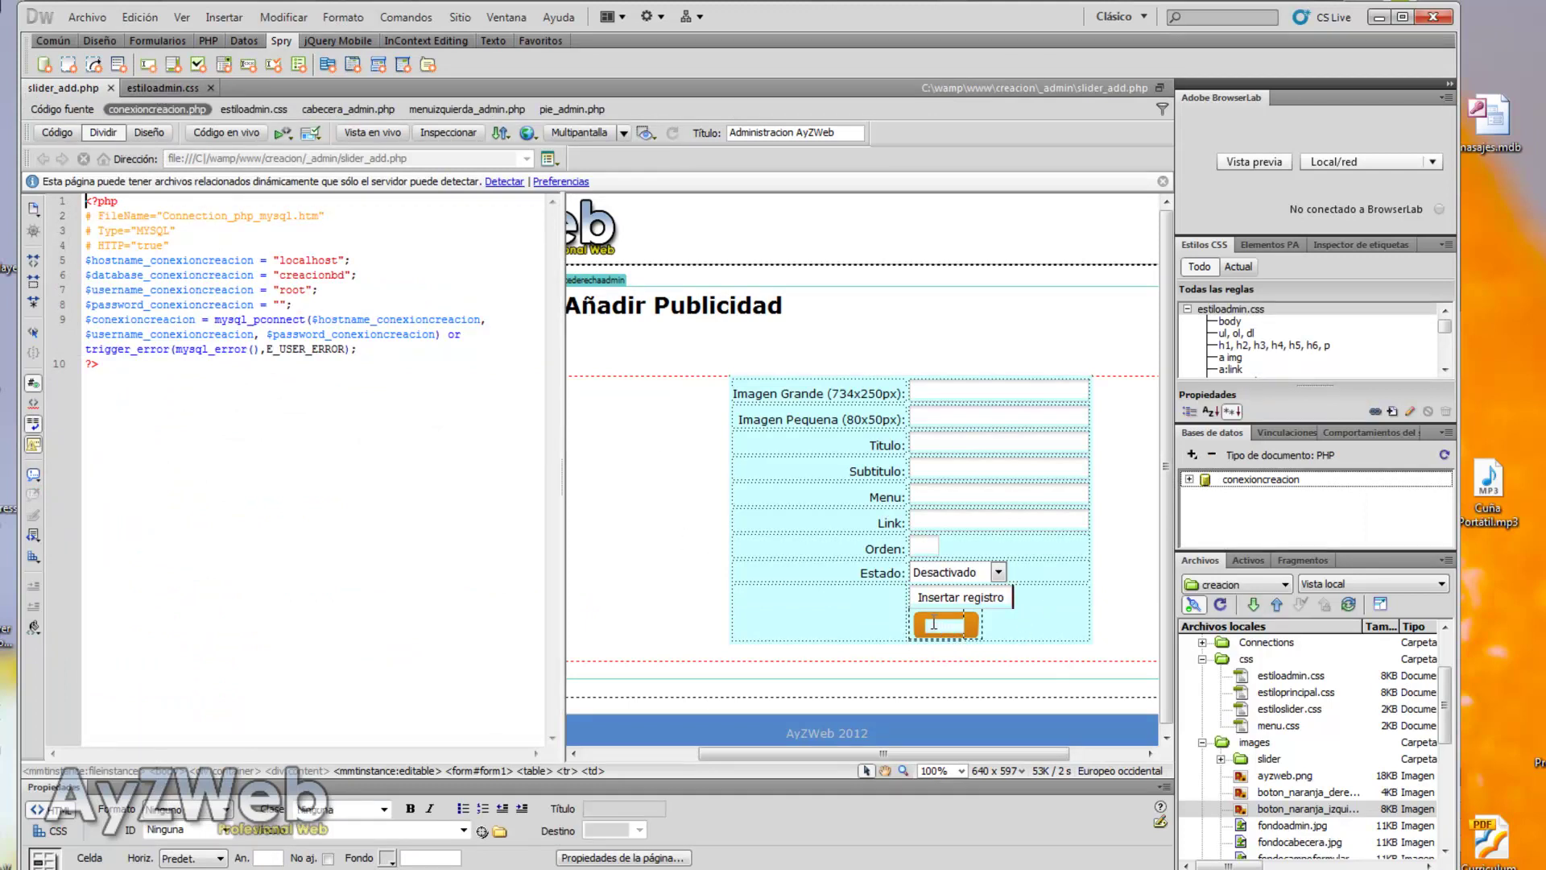
{"action": "left_click", "coordinate": [940, 625]}
{"action": "left_click", "coordinate": [62, 109]}
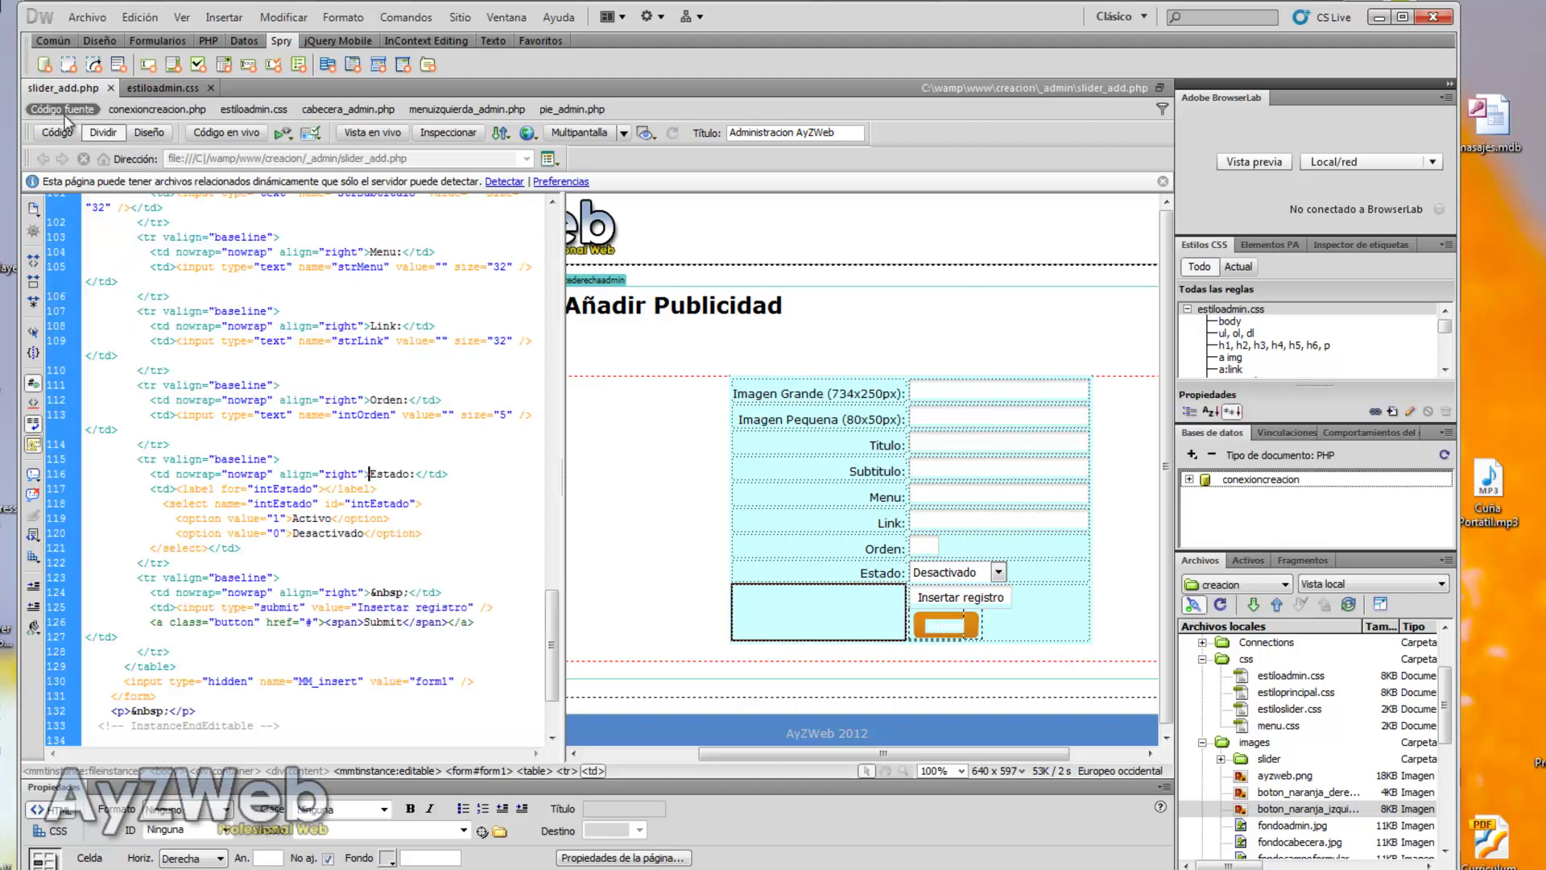
Replace the orange button's Submit text with "Insertar Slider", save slider_add.php, and preview it in the browser
{"action": "left_click", "coordinate": [949, 628]}
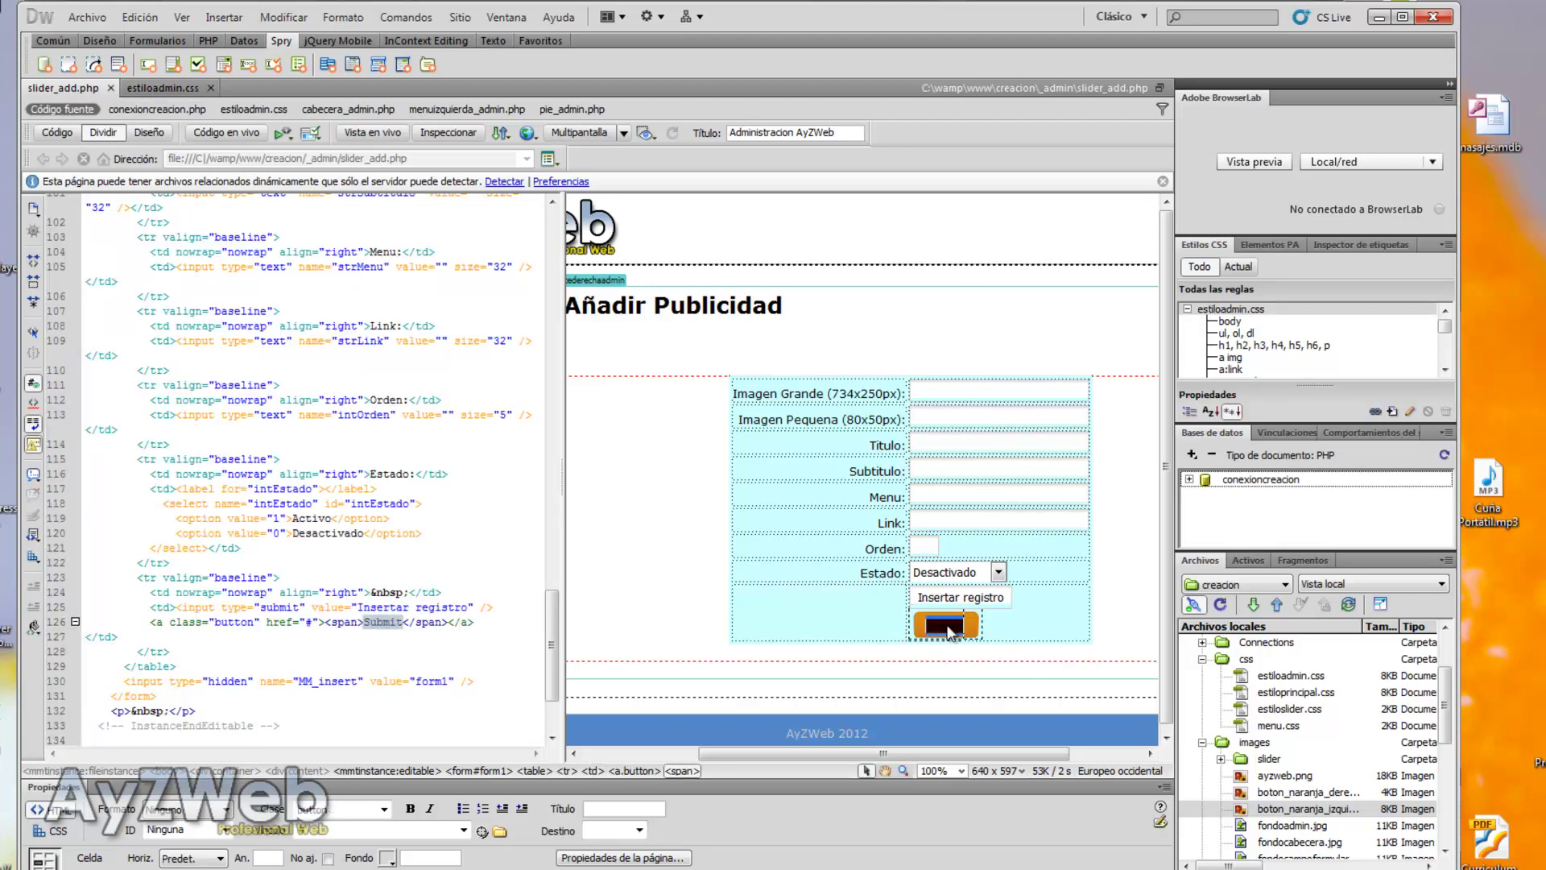
{"action": "type", "text": "Insertar Slider"}
{"action": "key", "text": "ctrl+s"}
{"action": "key", "text": "F12"}
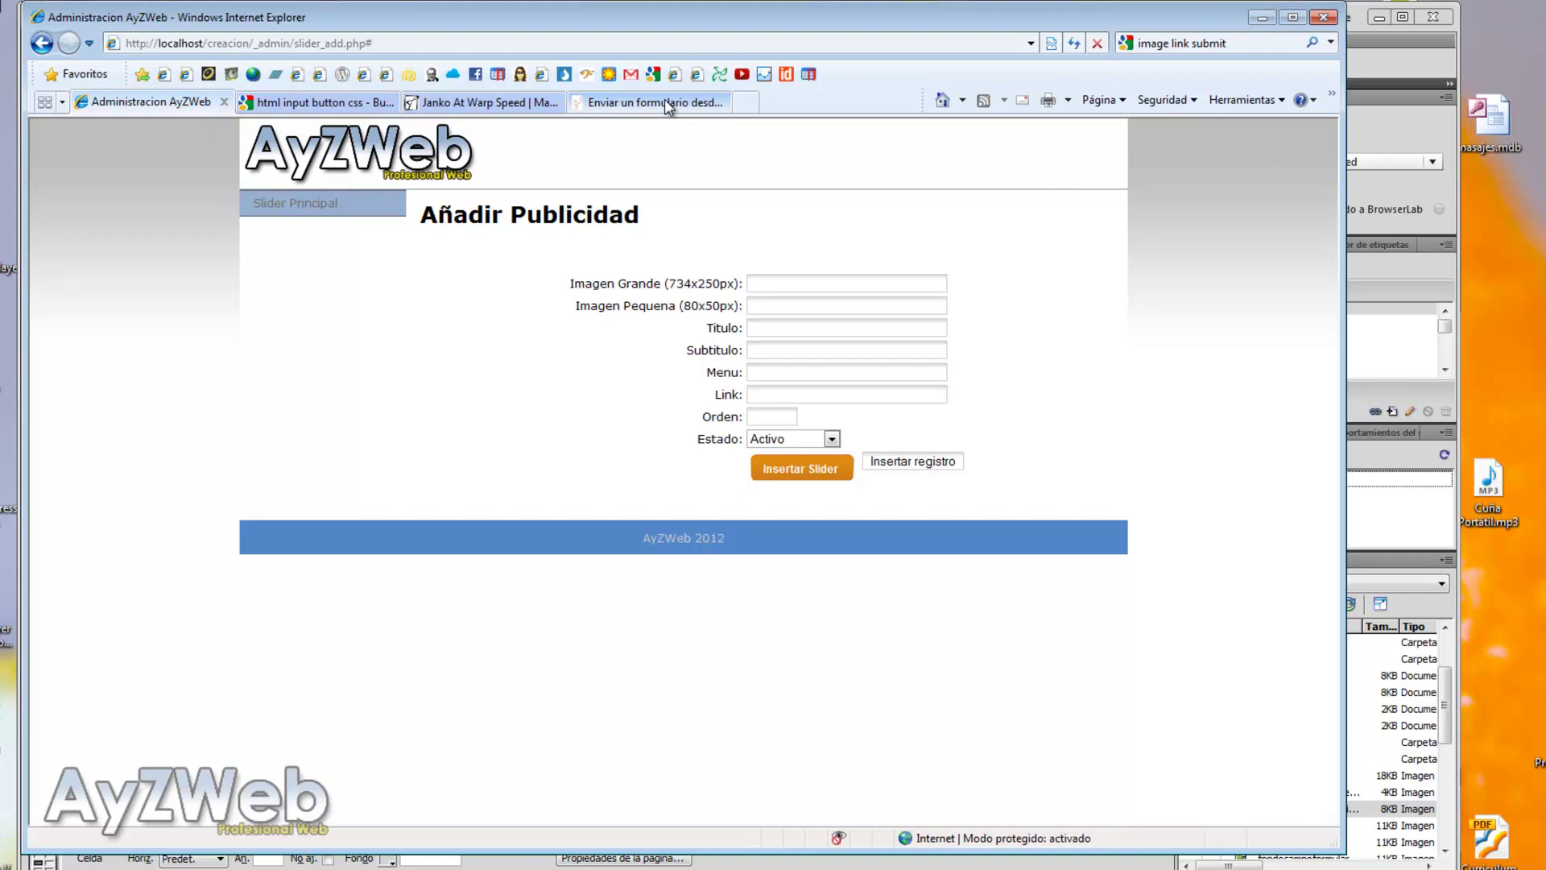
Consult the open article on sending a form from a link, and delete the Insertar registro submit input from slider_add.php in Dreamweaver
{"action": "left_click", "coordinate": [664, 101]}
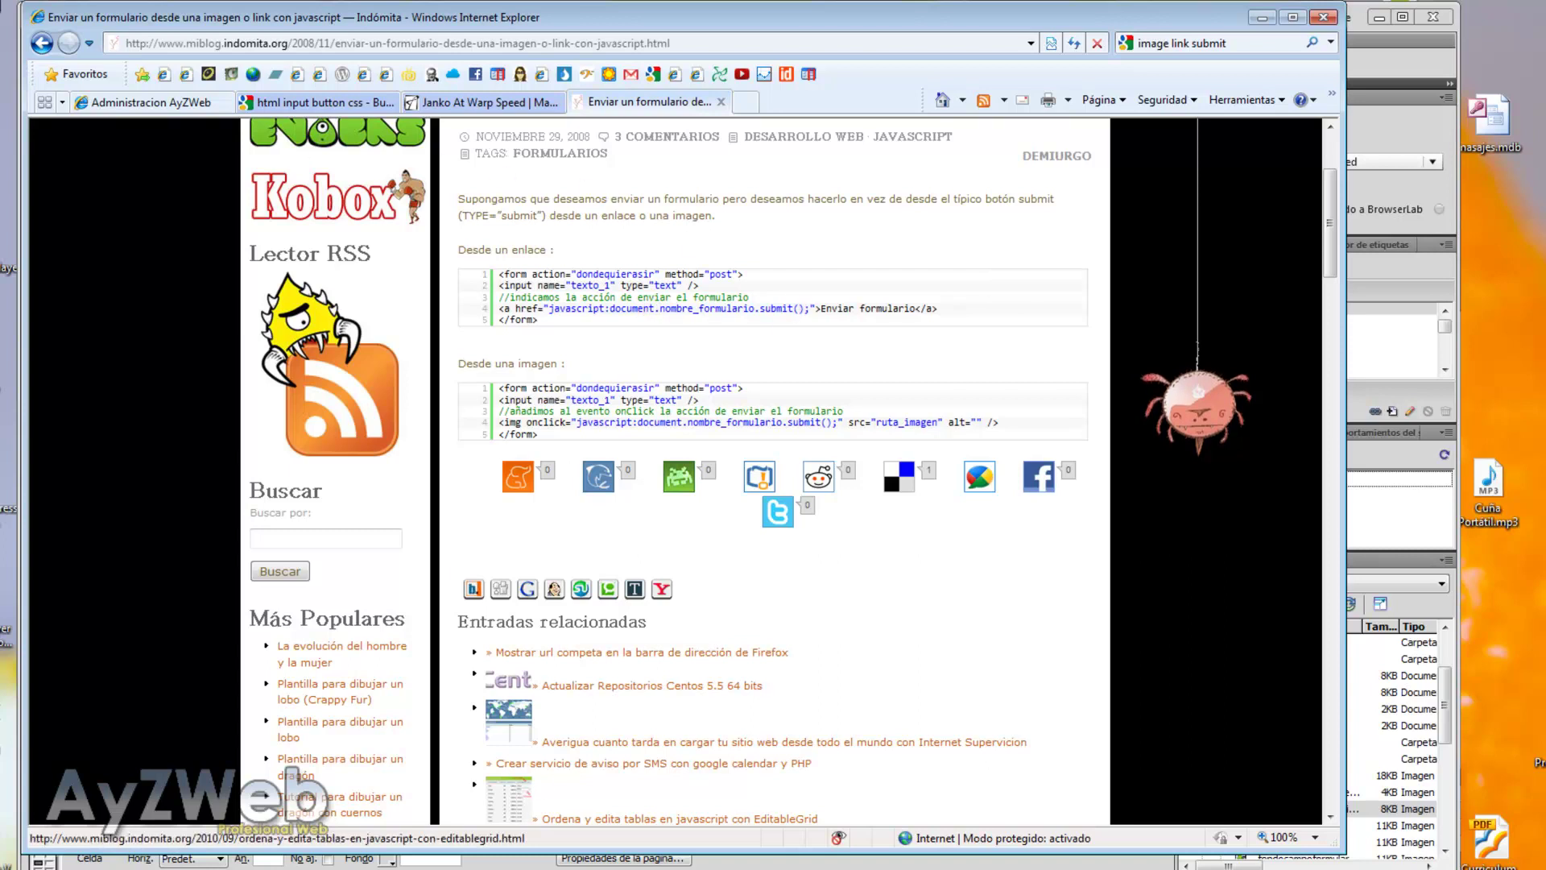
{"action": "left_click", "coordinate": [813, 865]}
{"action": "left_click", "coordinate": [973, 599]}
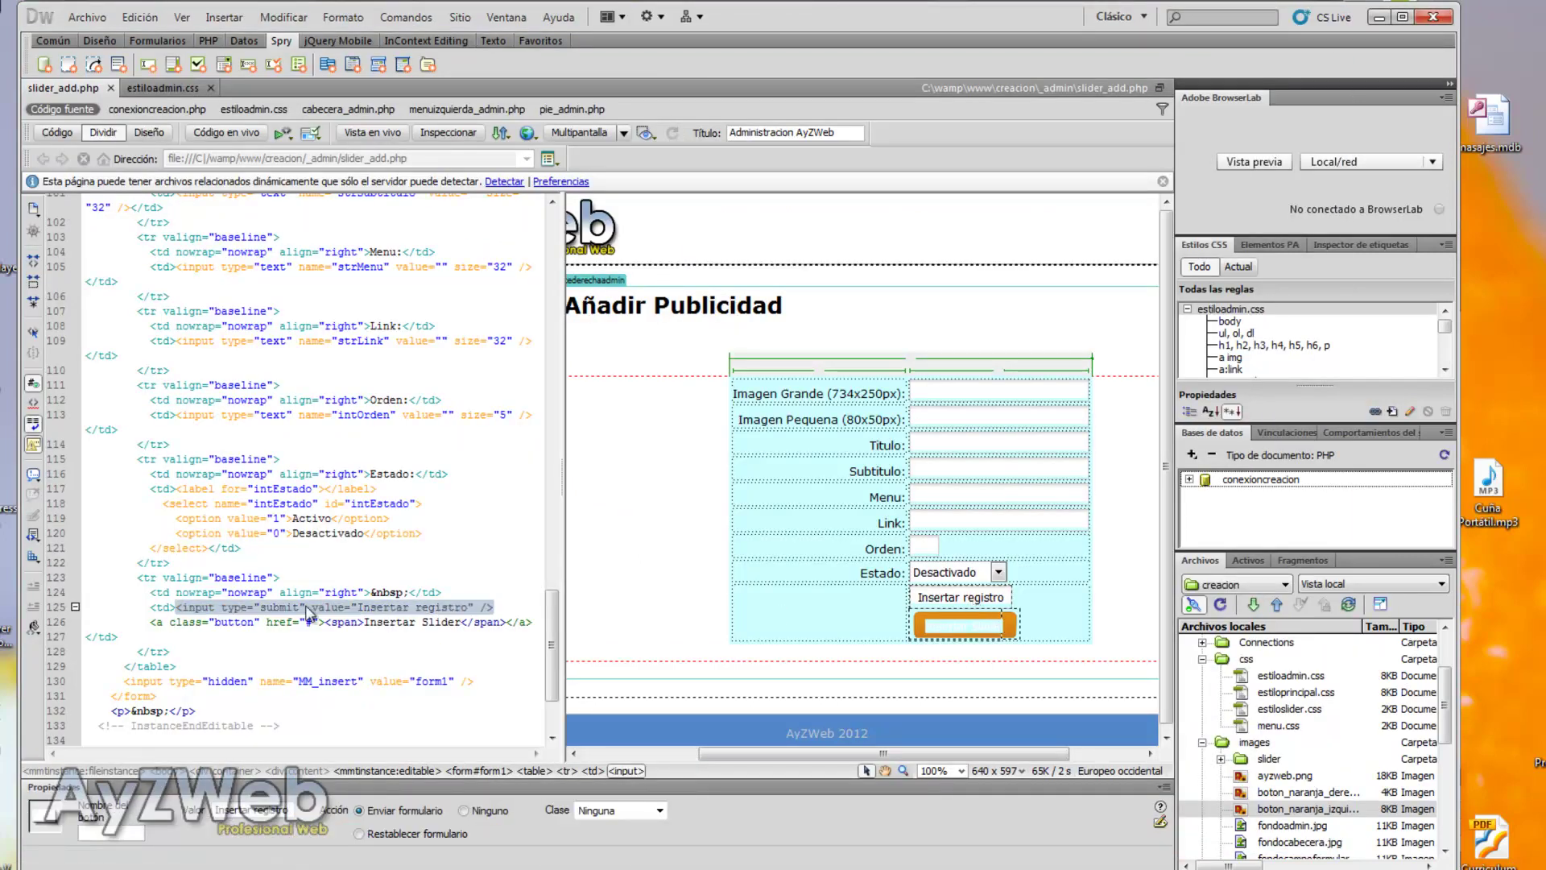
{"action": "double_click", "coordinate": [280, 609]}
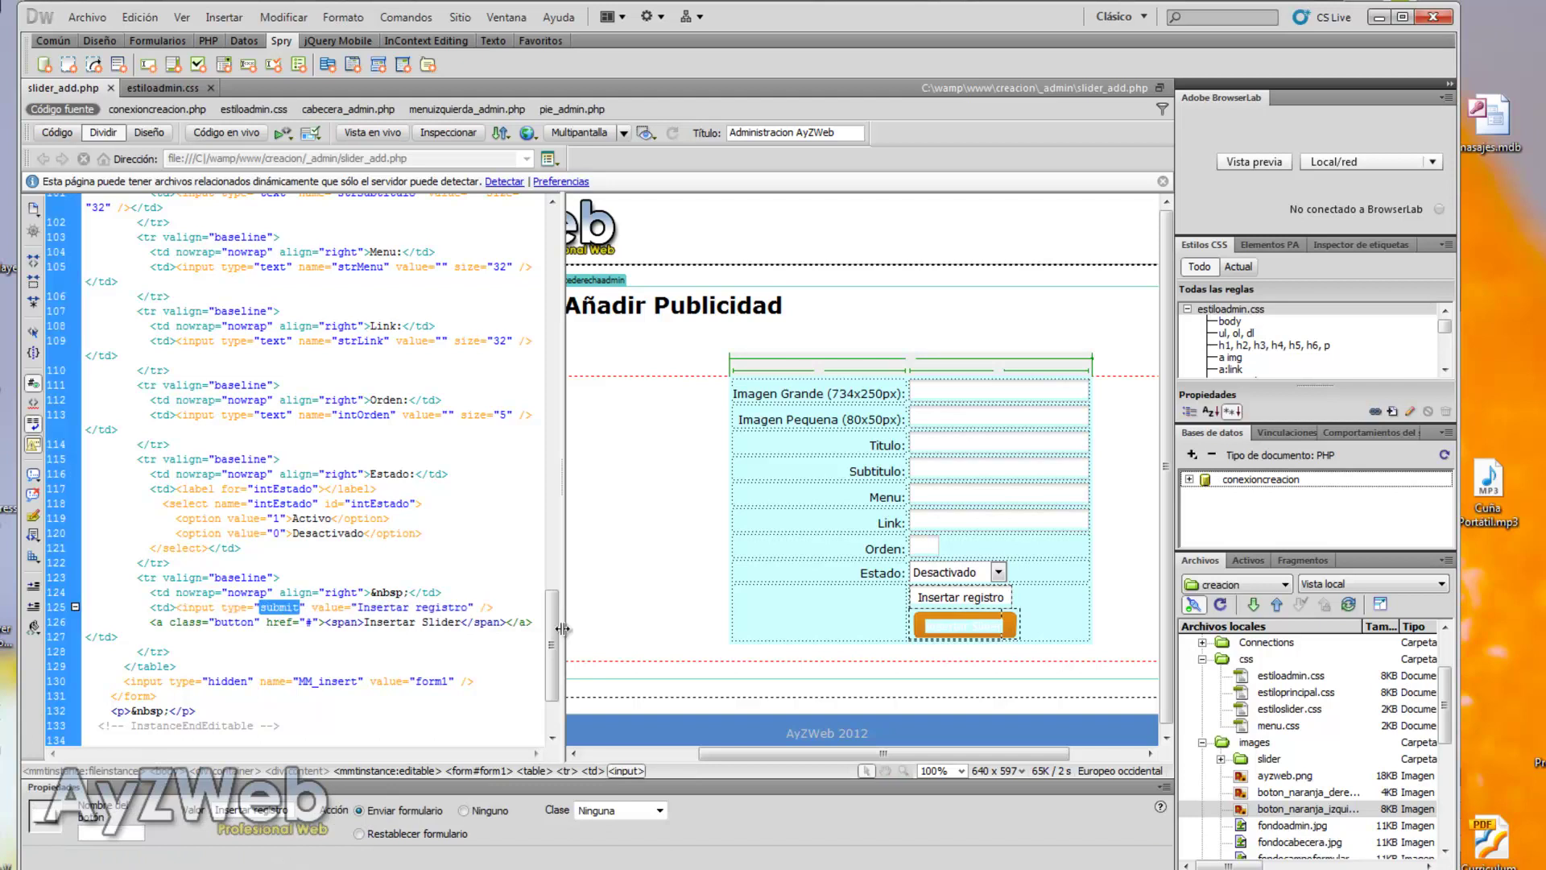
{"action": "left_click_drag", "start_coordinate": [495, 608], "coordinate": [177, 609]}
{"action": "key", "text": "Delete"}
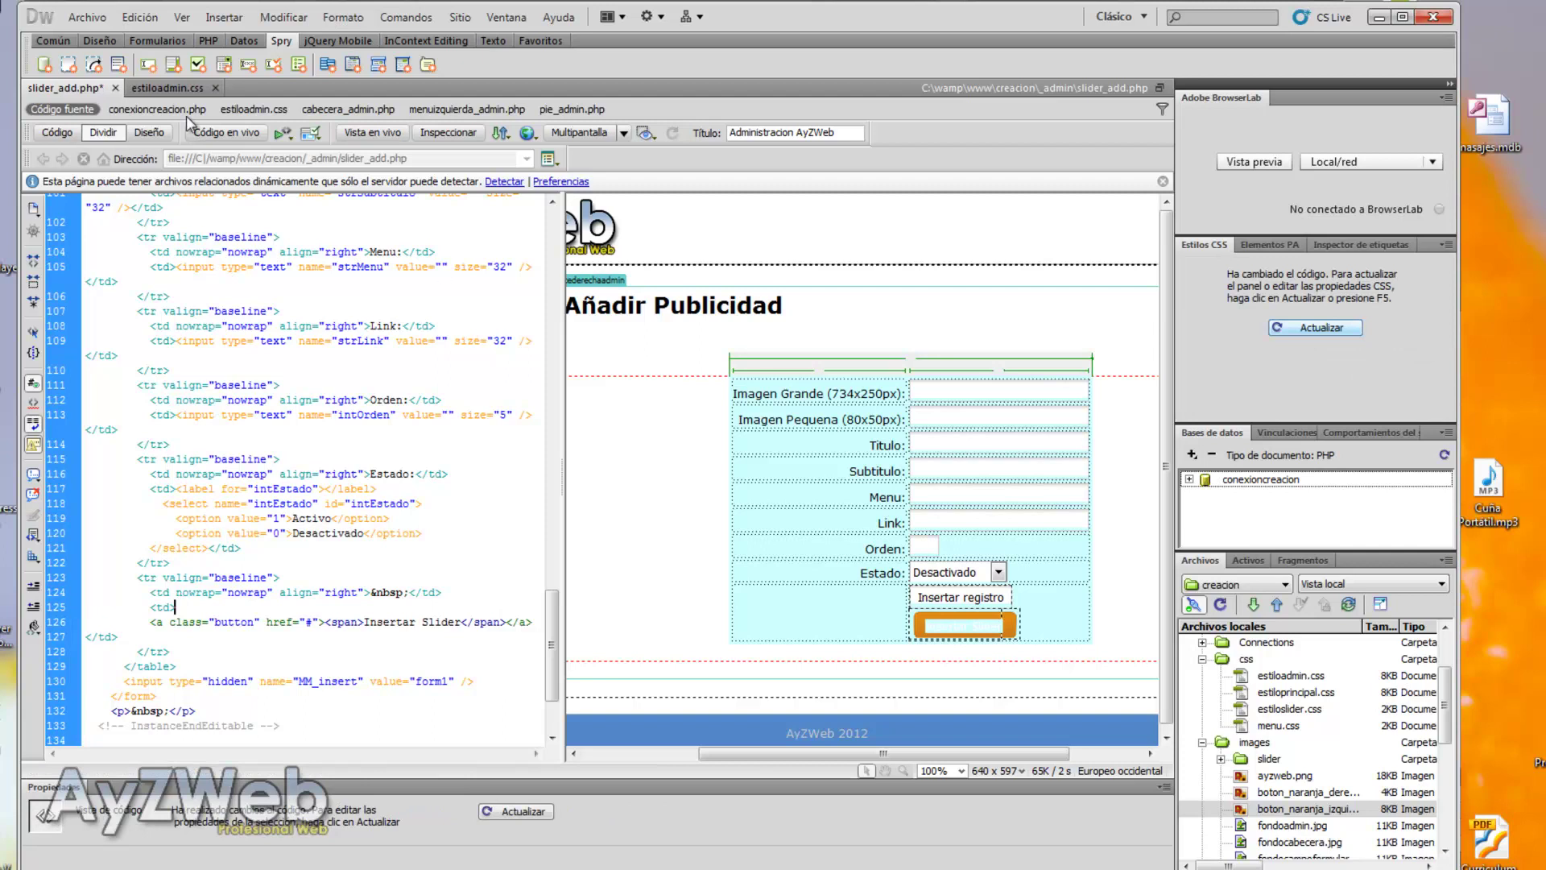
Switch to the browser article and copy the link example's href attribute, javascript:document.nombre_formulario.submit();
{"action": "left_click", "coordinate": [183, 87]}
{"action": "key", "text": "alt+Tab"}
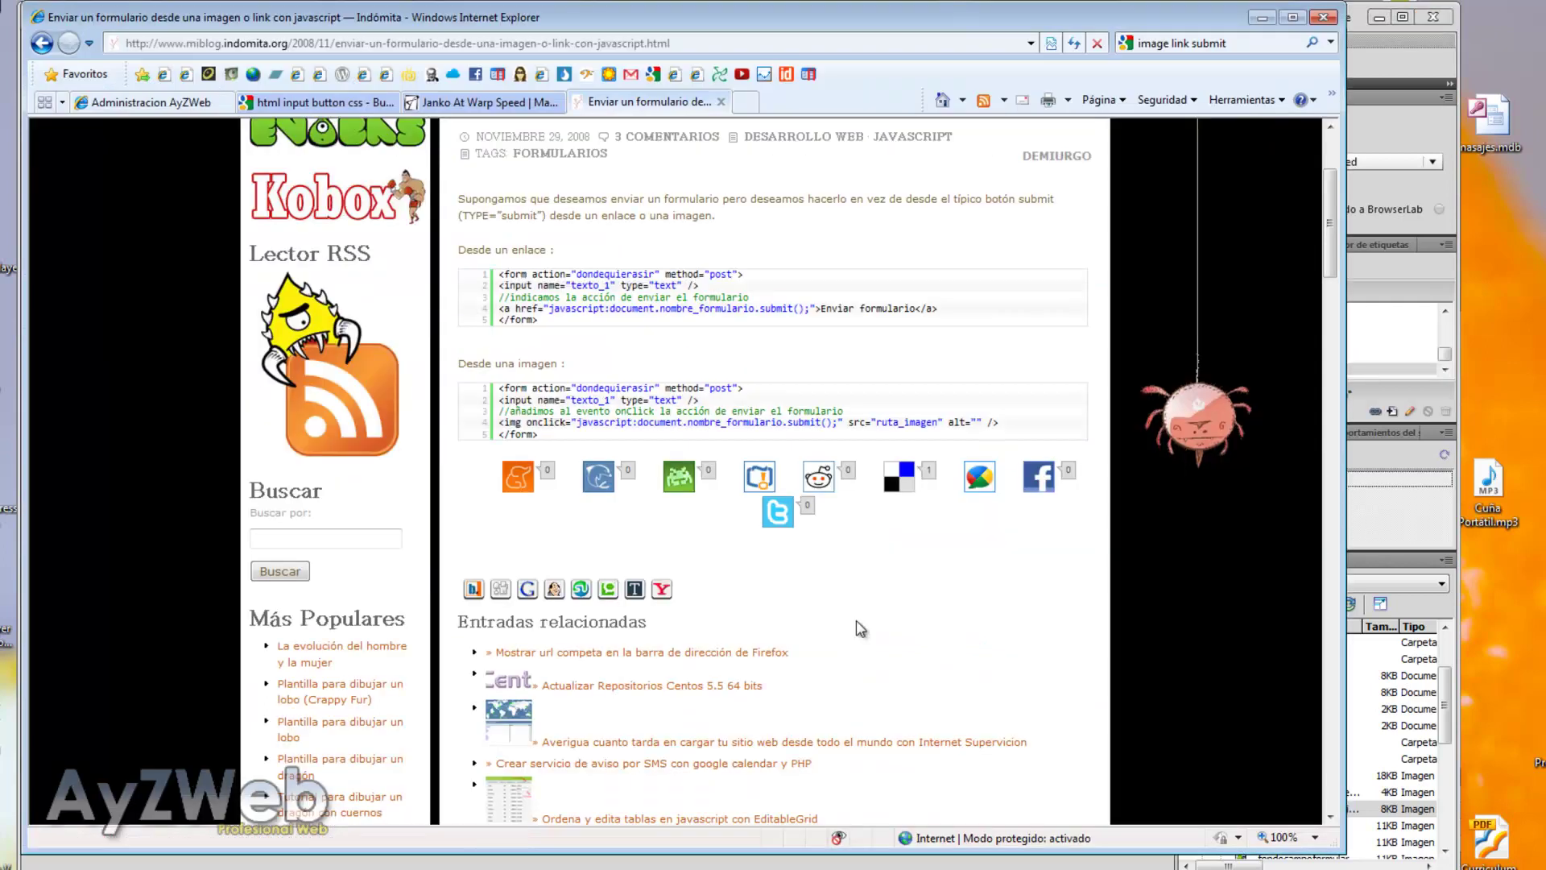
{"action": "left_click_drag", "start_coordinate": [843, 421], "coordinate": [527, 423]}
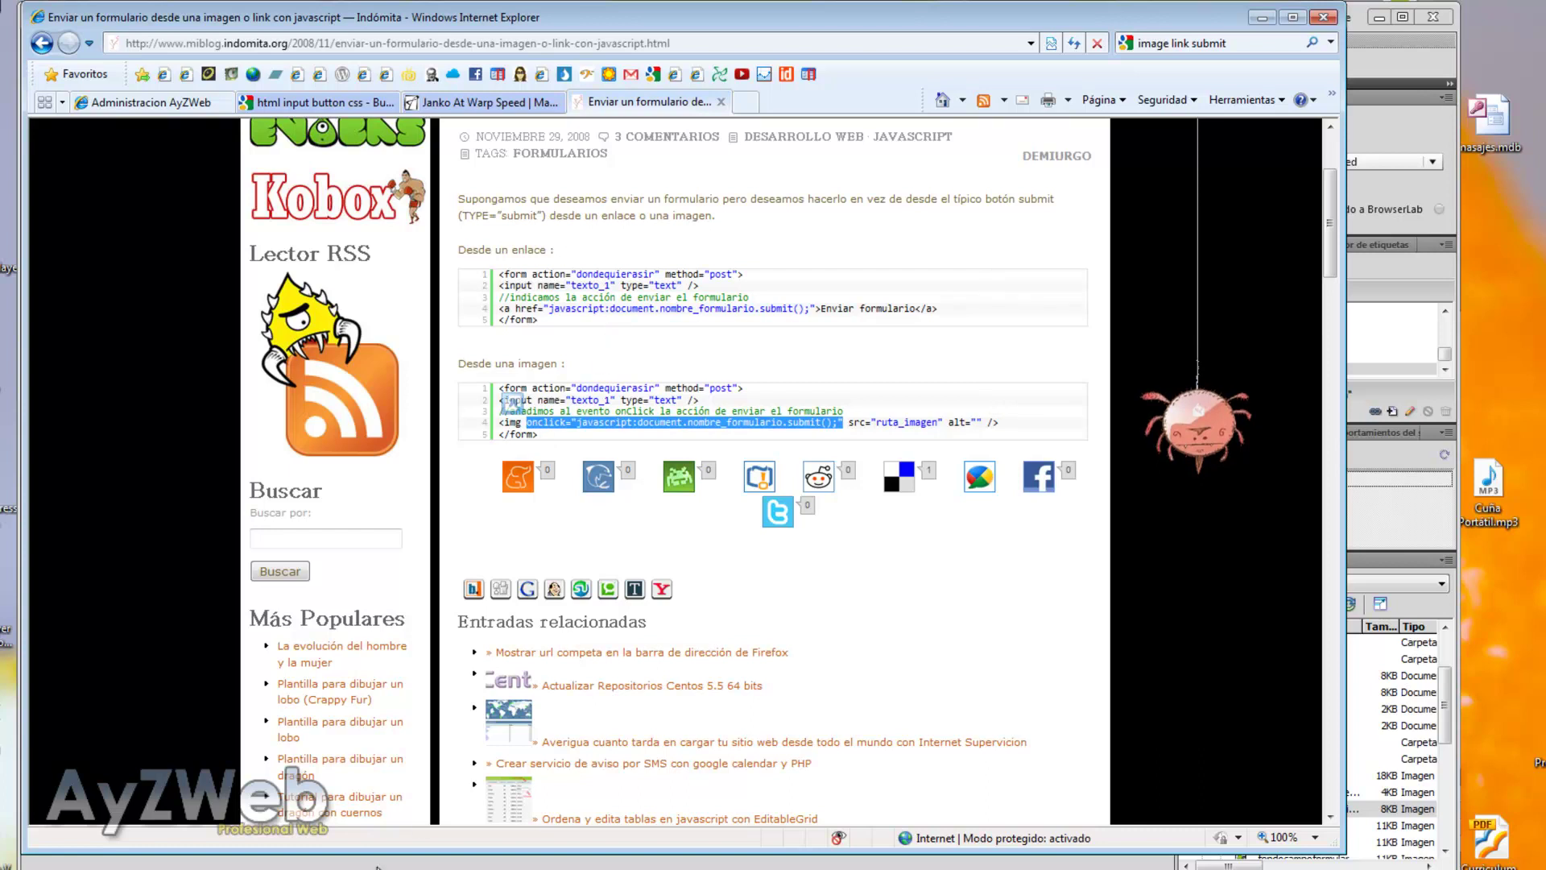
{"action": "left_click", "coordinate": [819, 307]}
{"action": "left_click_drag", "start_coordinate": [818, 307], "coordinate": [516, 309]}
{"action": "key", "text": "ctrl+c"}
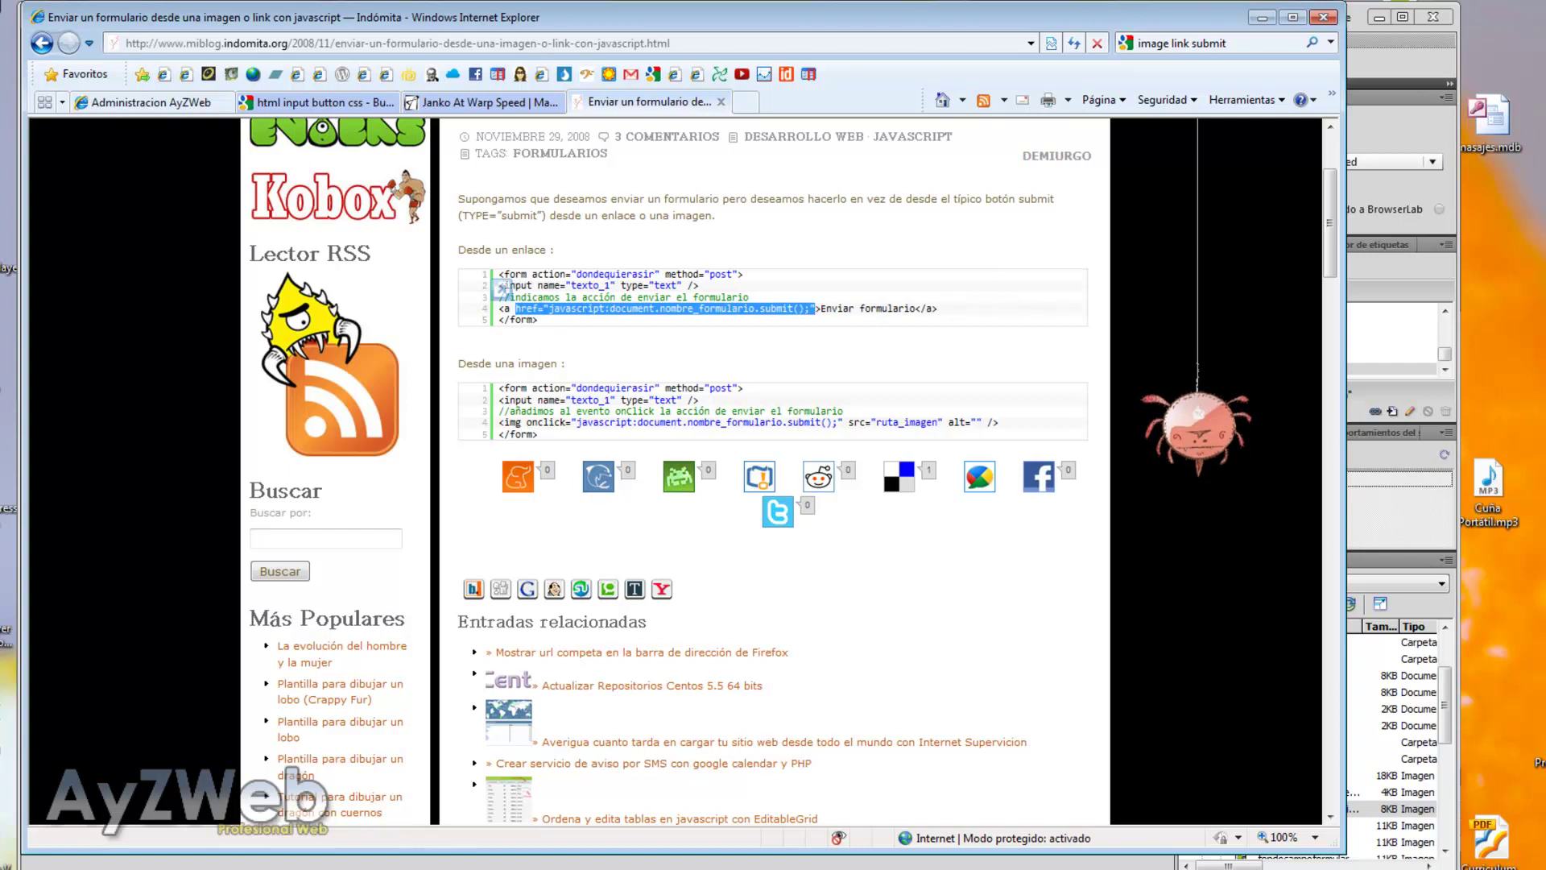
In slider_add.php in Dreamweaver, replace the Insertar Slider link's href="#" with the copied javascript submit href
{"action": "key", "text": "alt+Tab"}
{"action": "left_click", "coordinate": [81, 89]}
{"action": "left_click", "coordinate": [252, 621]}
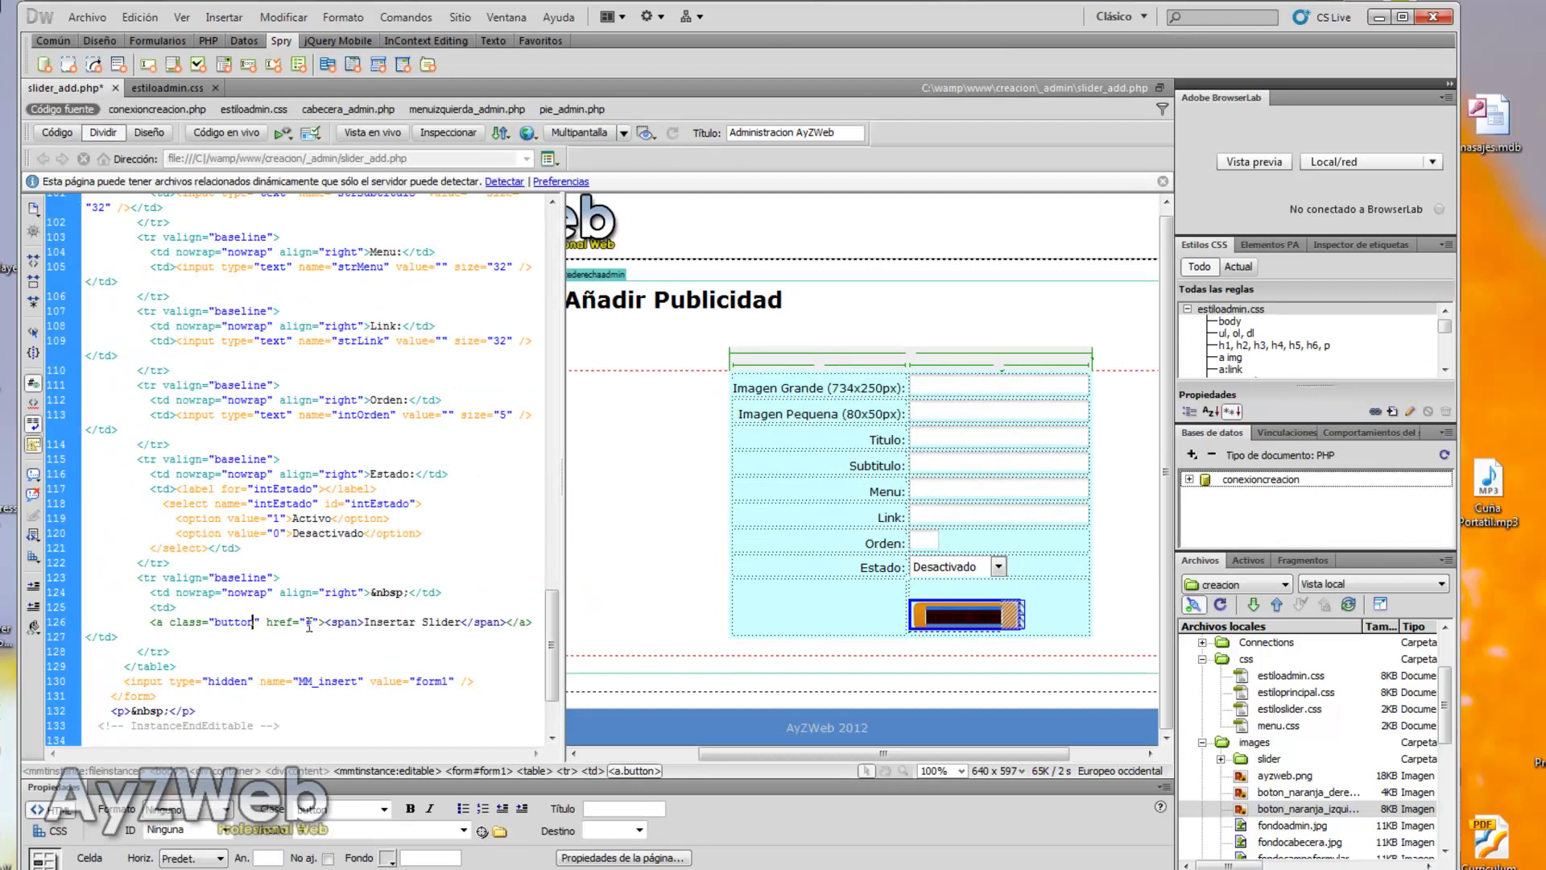
{"action": "left_click_drag", "start_coordinate": [319, 621], "coordinate": [266, 622]}
{"action": "key", "text": "ctrl+v"}
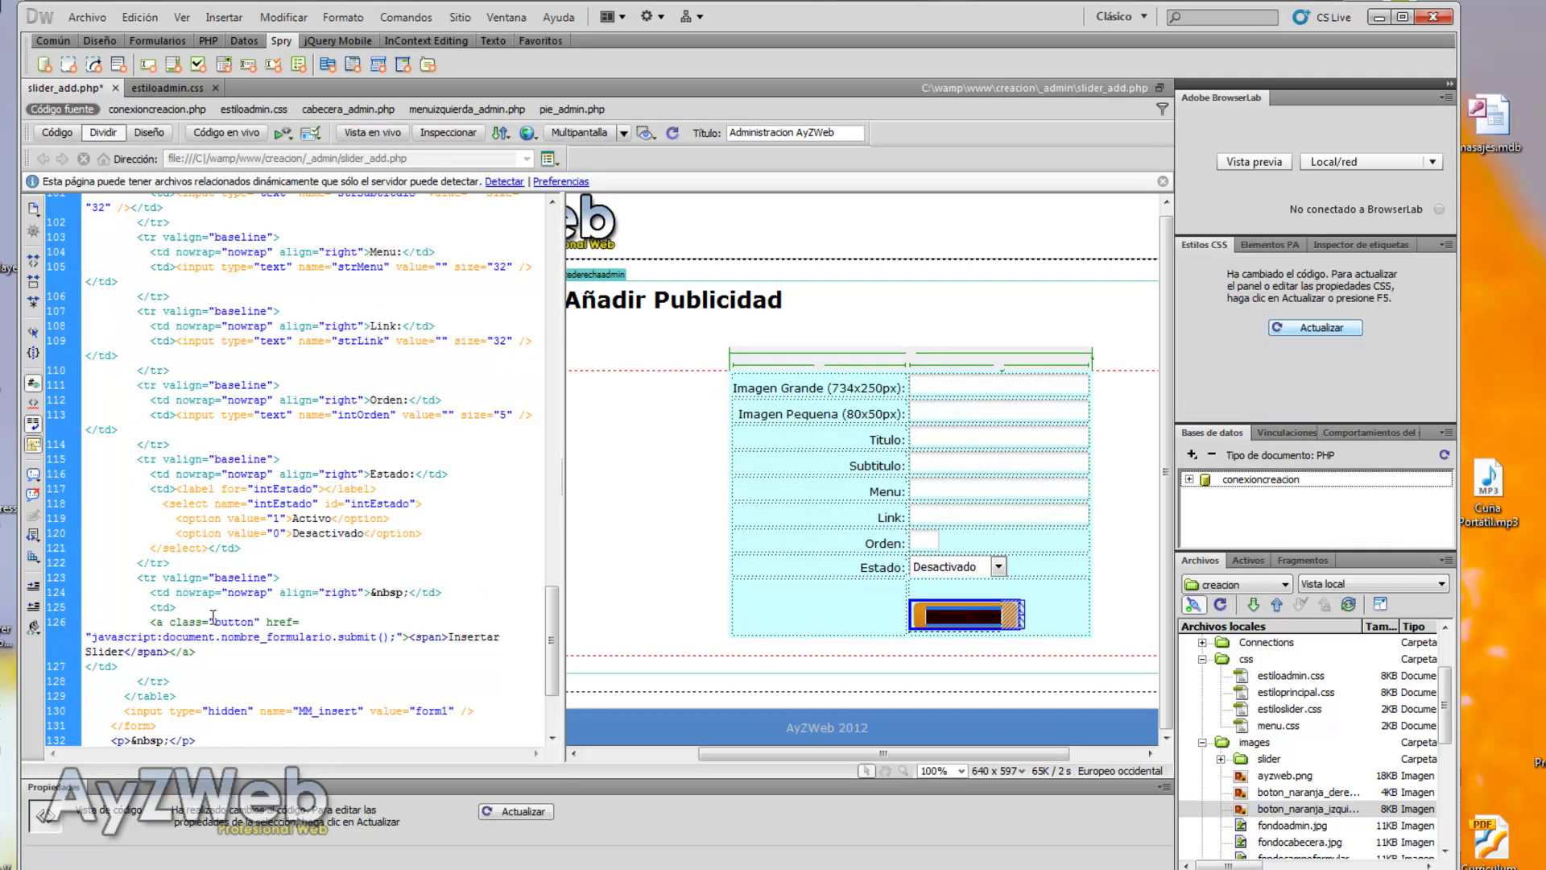
Copy the form's name, form1, from its form tag and paste it over nombre_formulario in the Insertar Slider link
{"action": "left_click_drag", "start_coordinate": [550, 636], "coordinate": [549, 536]}
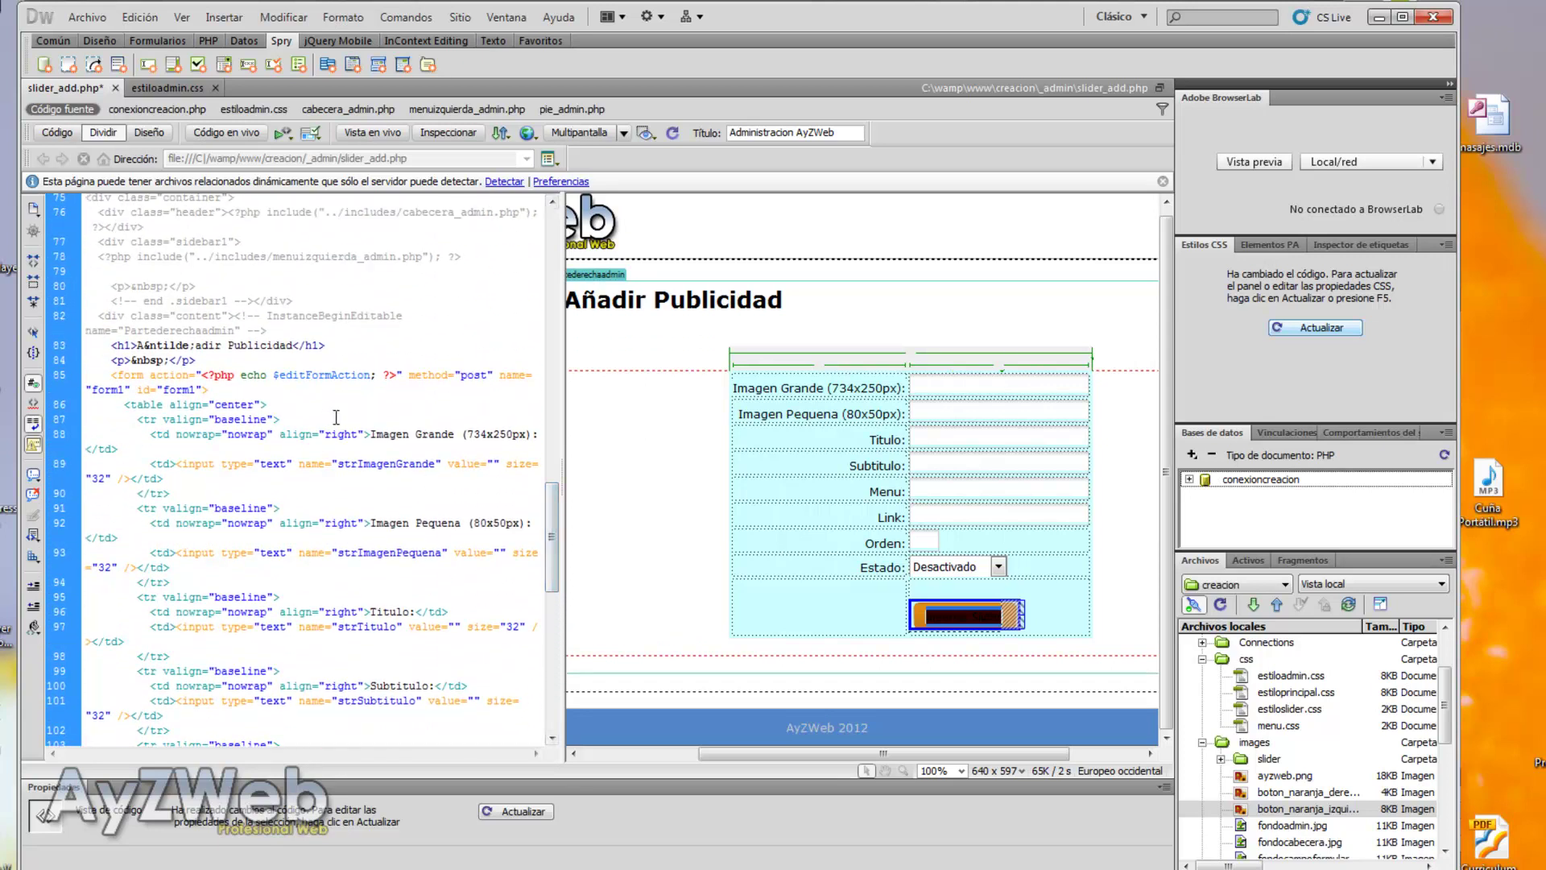
{"action": "double_click", "coordinate": [115, 388]}
{"action": "key", "text": "ctrl+c"}
{"action": "scroll", "coordinate": [510, 611], "scroll_direction": "down", "scroll_amount": 10}
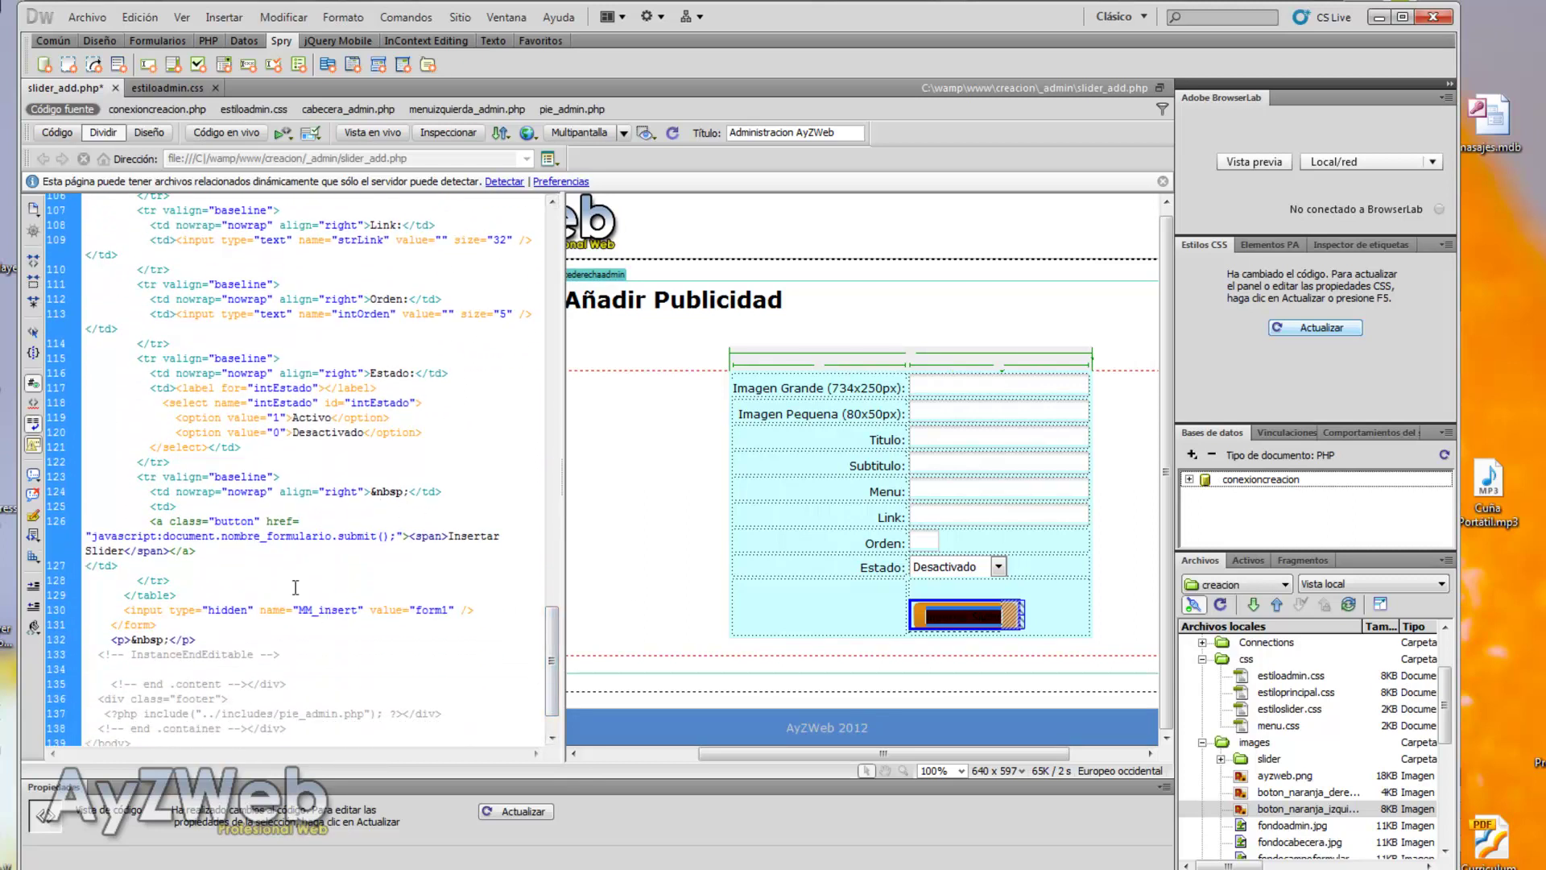
{"action": "double_click", "coordinate": [253, 536]}
{"action": "key", "text": "ctrl+v"}
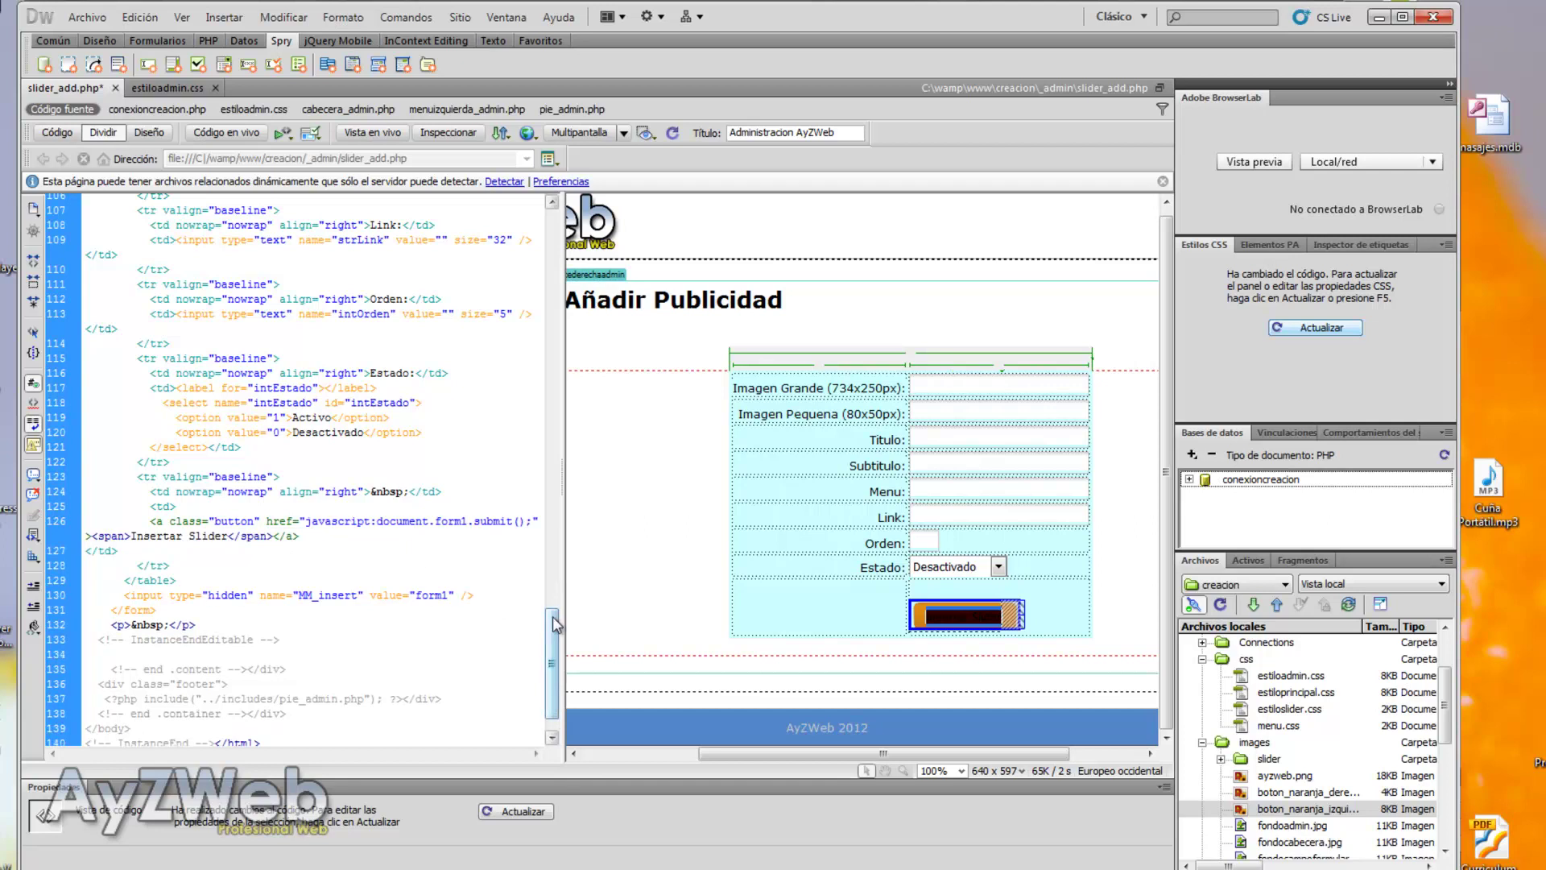
Save slider_add.php, switch to its page in the browser, and test the Insertar Slider button
{"action": "key", "text": "ctrl+s"}
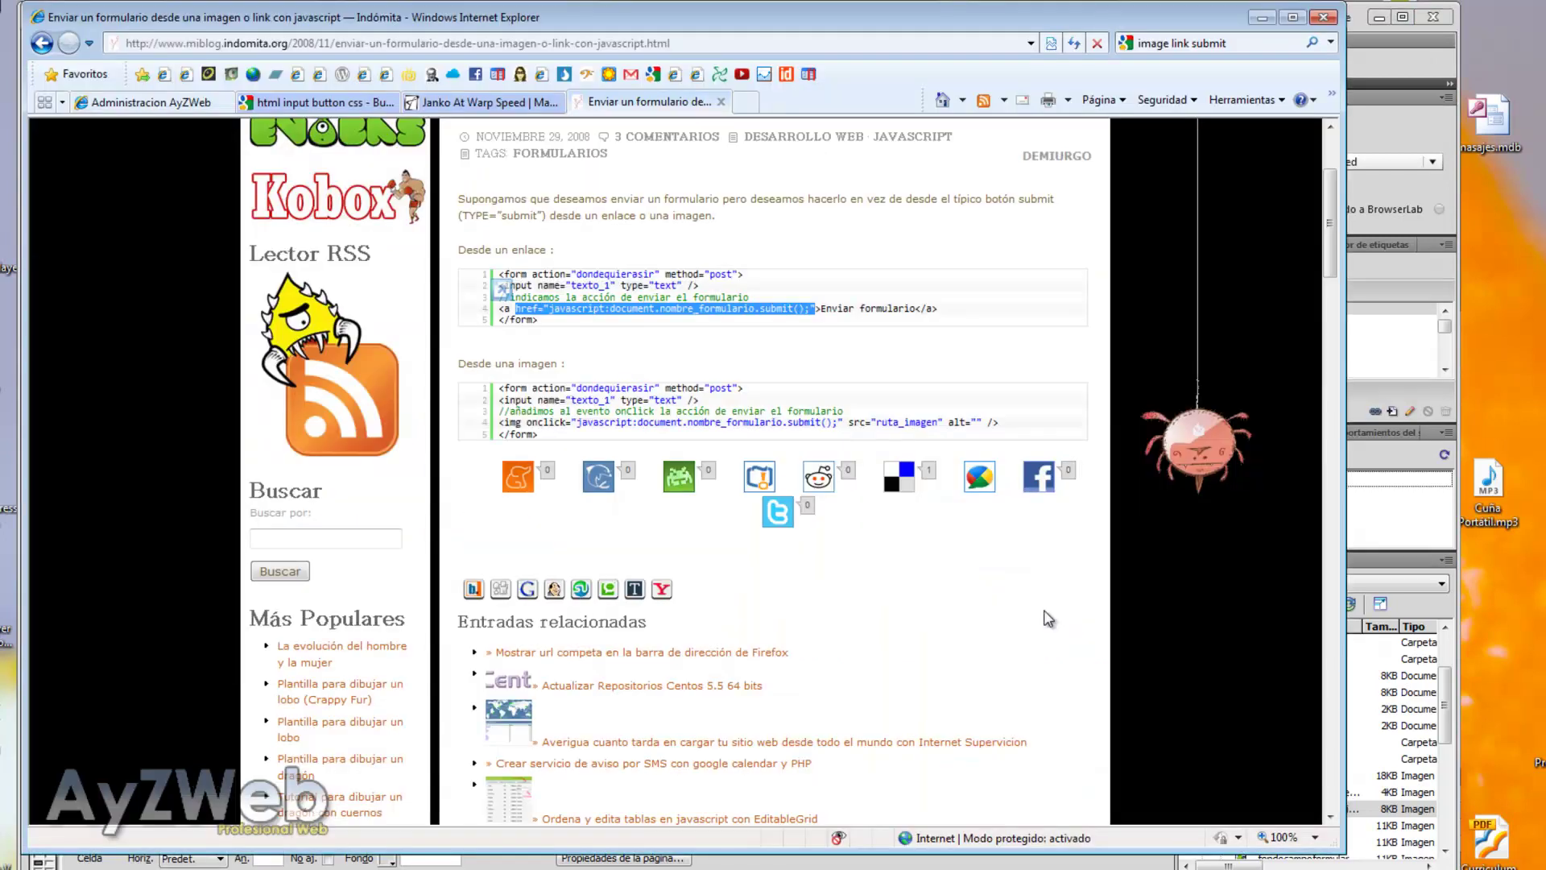
{"action": "key", "text": "alt+Tab"}
{"action": "left_click", "coordinate": [149, 102]}
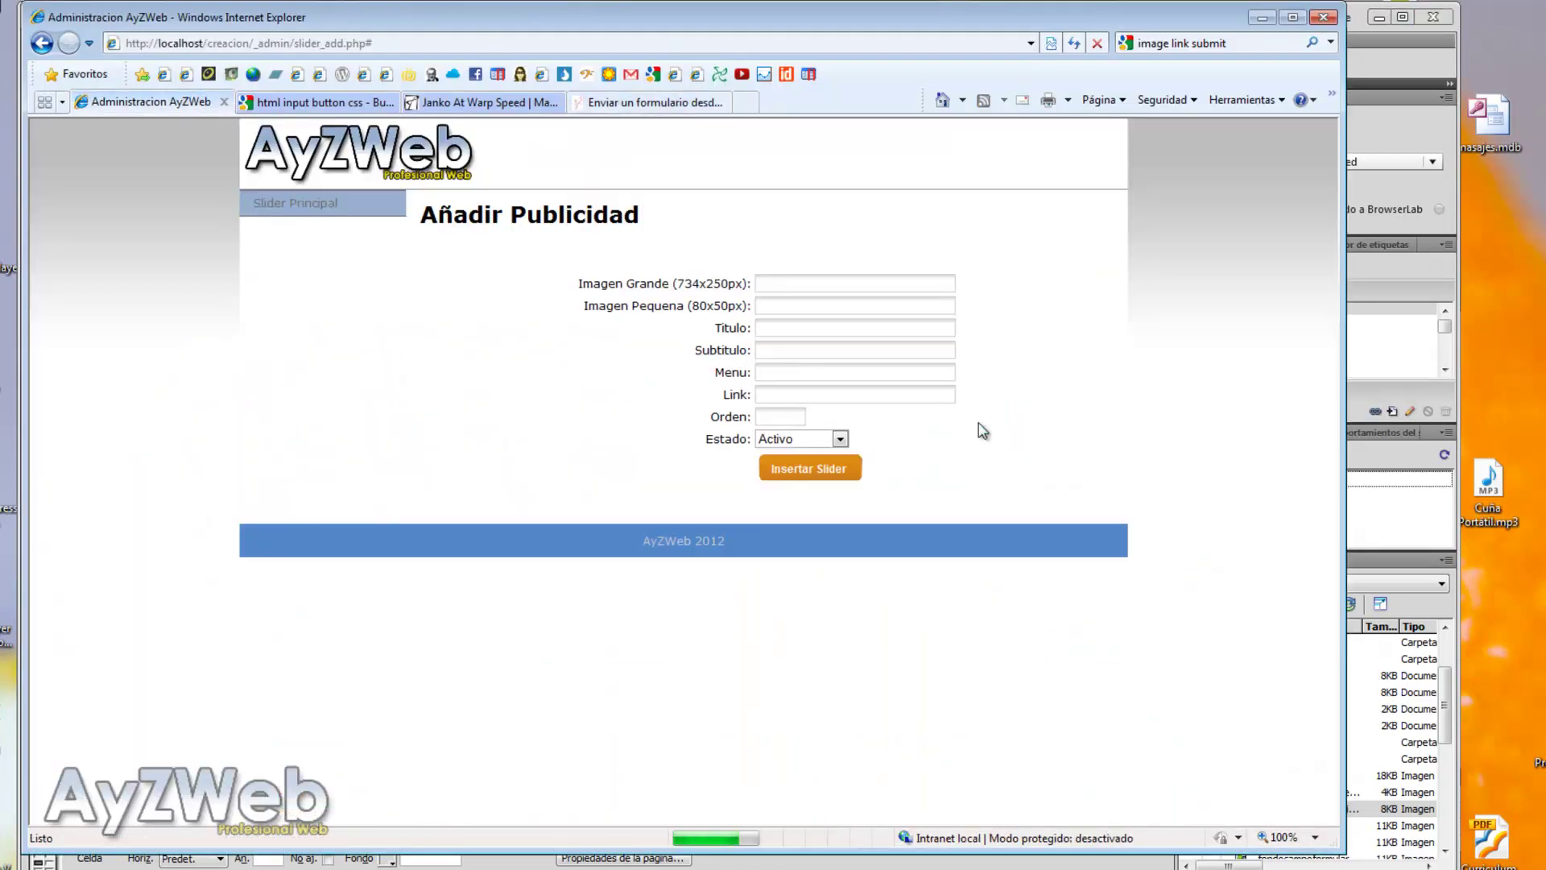
{"action": "left_click", "coordinate": [830, 470]}
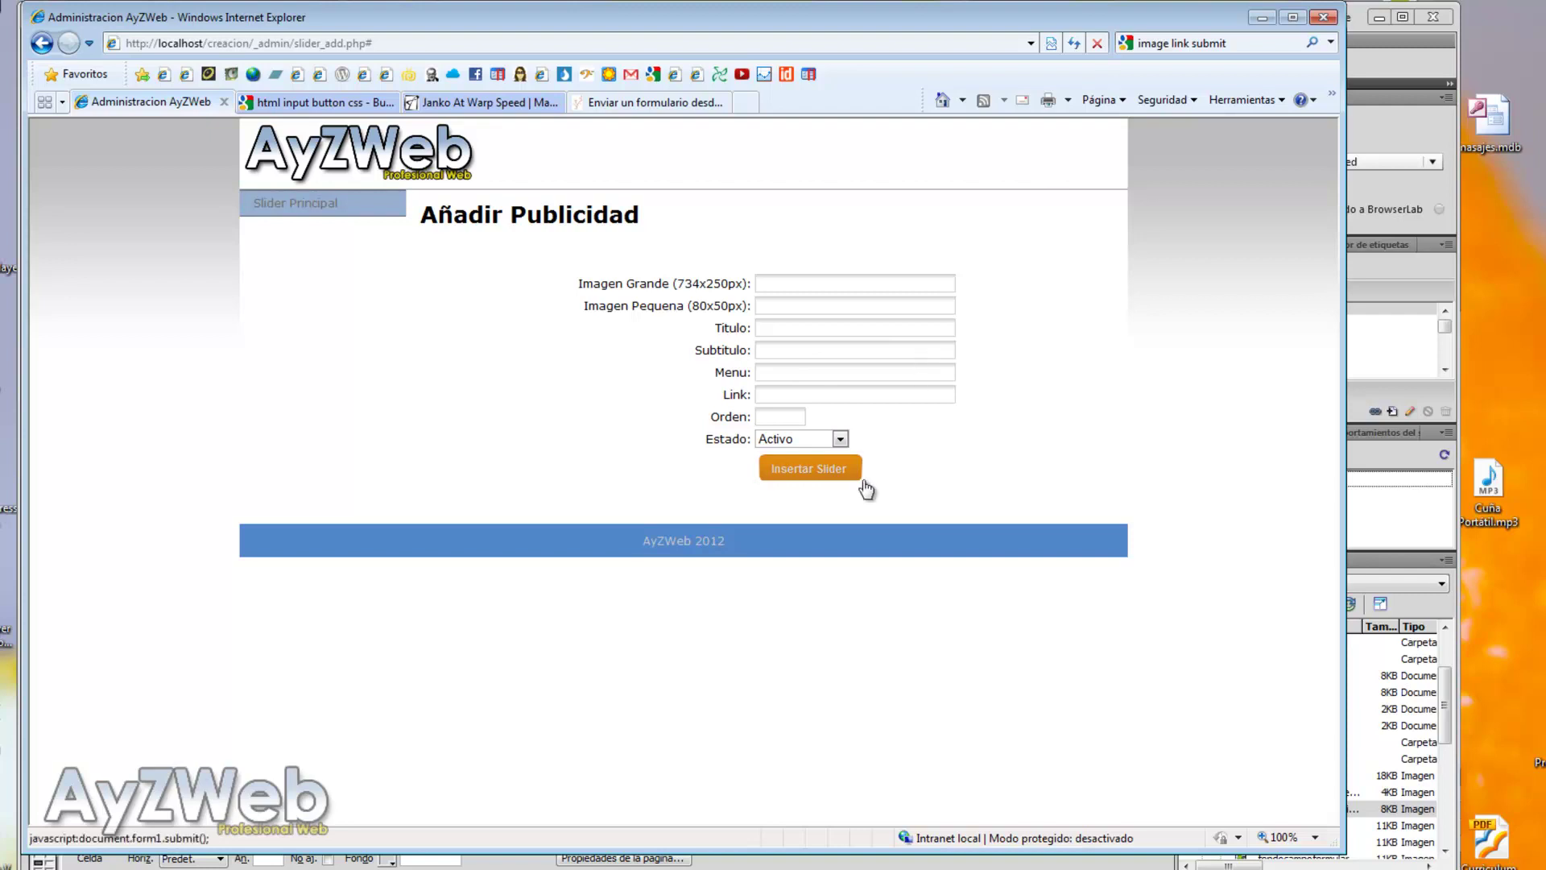
Back in Dreamweaver, try center and finally right horizontal alignment on the Insertar Slider button's cell, and preview slider_add.php in the browser
{"action": "key", "text": "alt+Tab"}
{"action": "left_click", "coordinate": [1071, 605]}
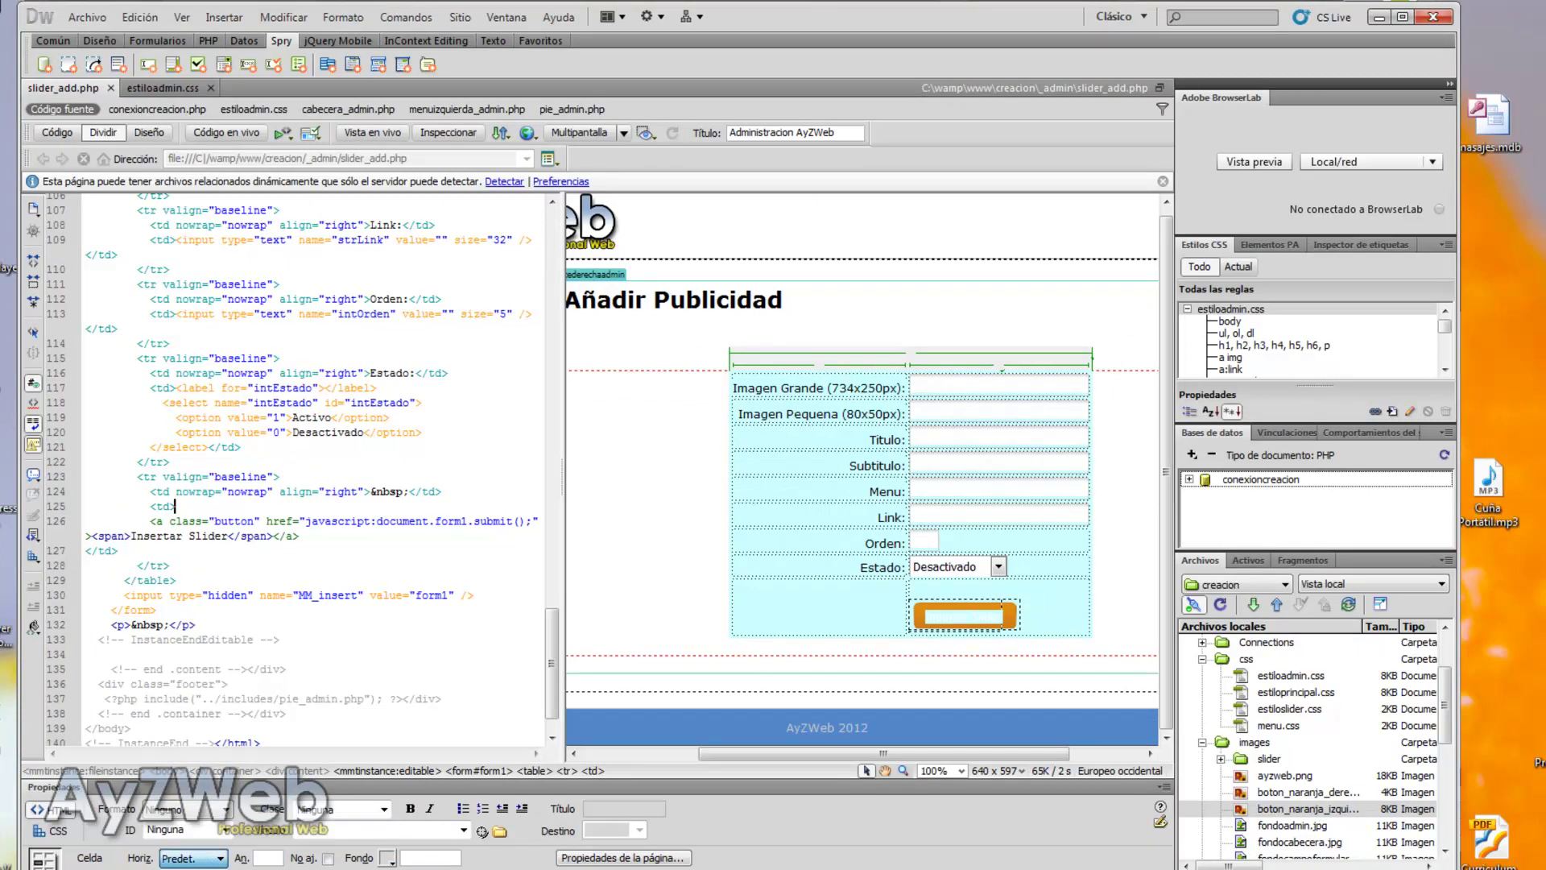
{"action": "key", "text": "c"}
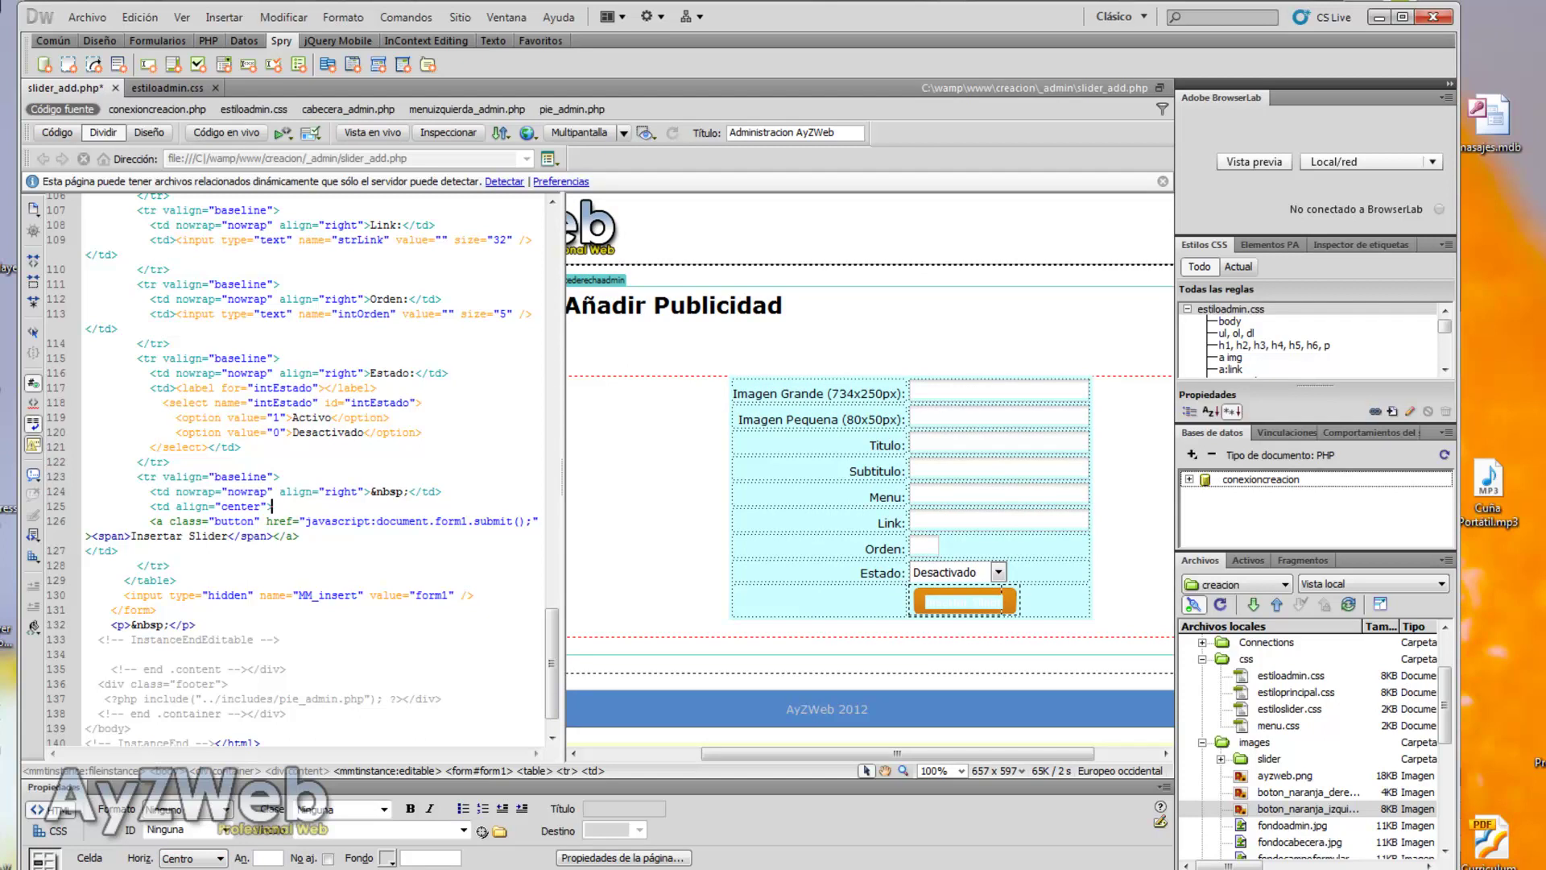
{"action": "key", "text": "Down"}
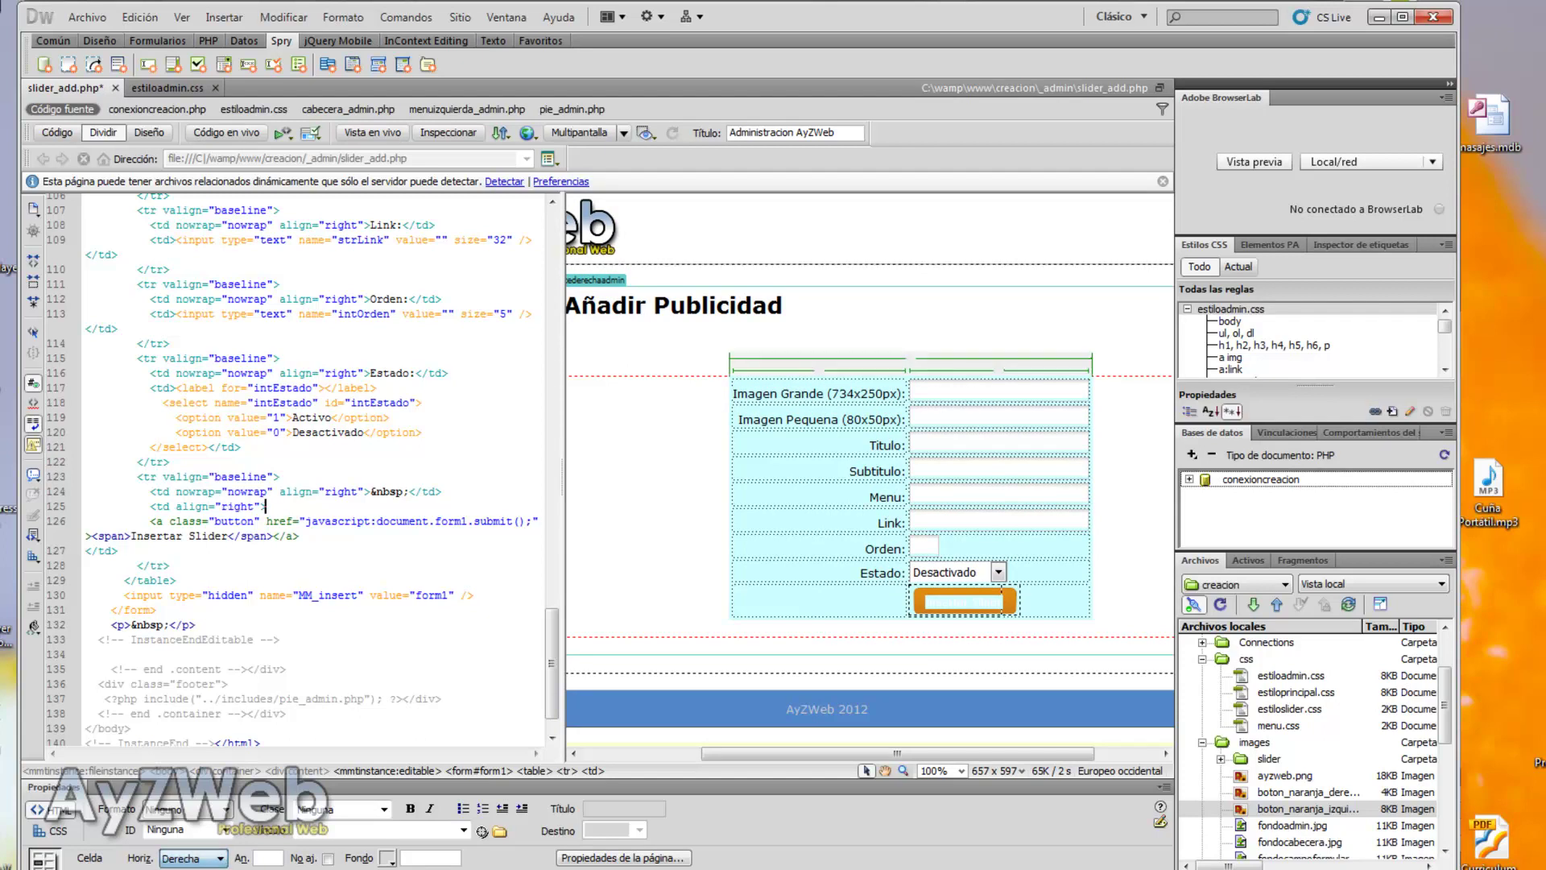
{"action": "left_click", "coordinate": [1038, 605]}
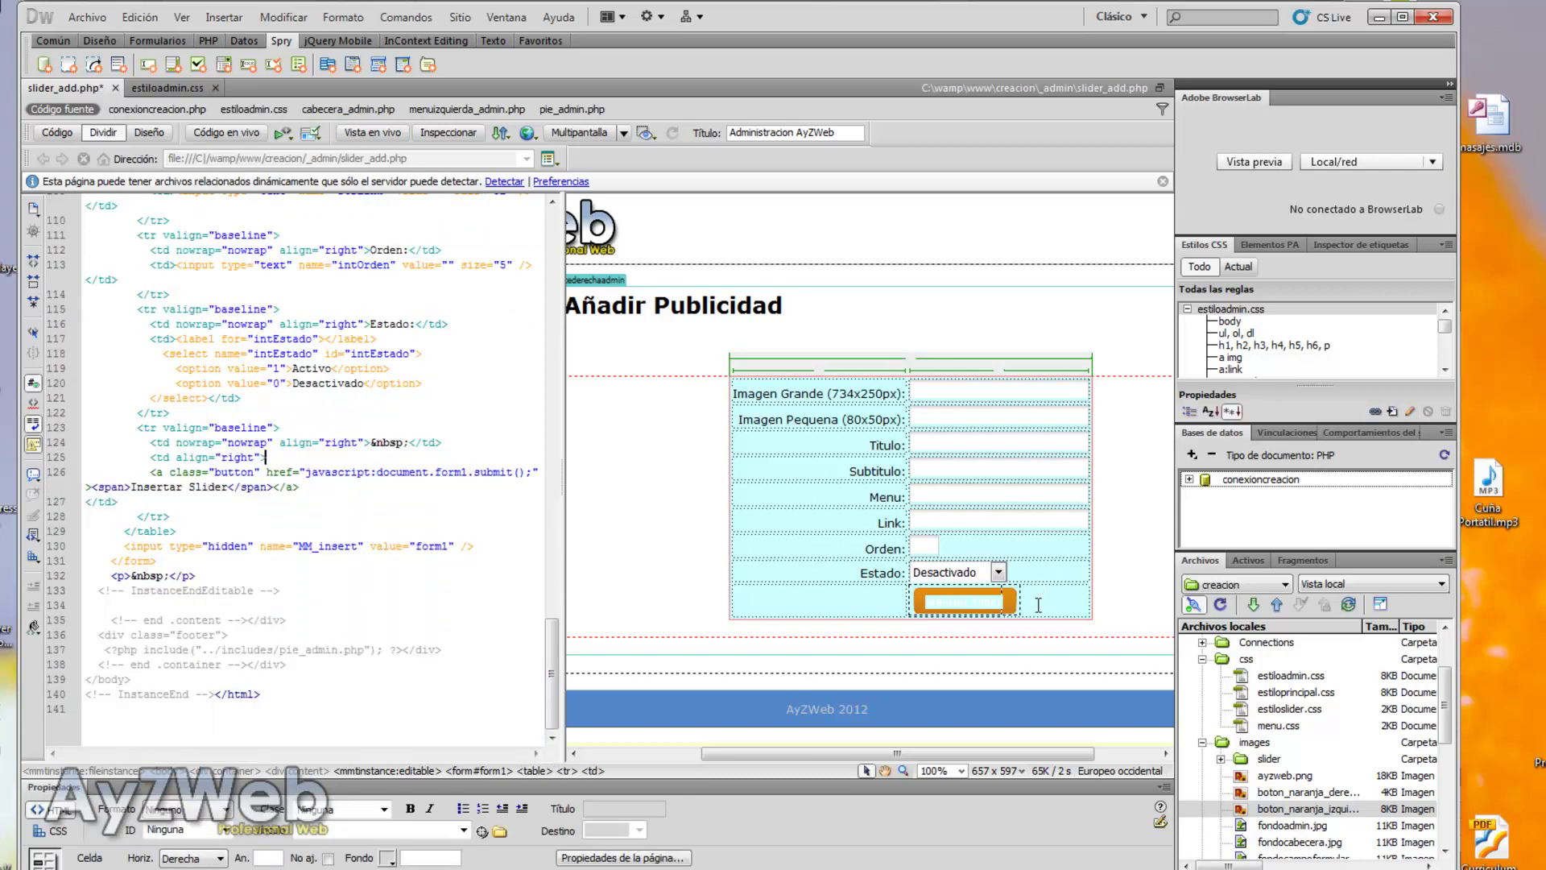
{"action": "key", "text": "F12"}
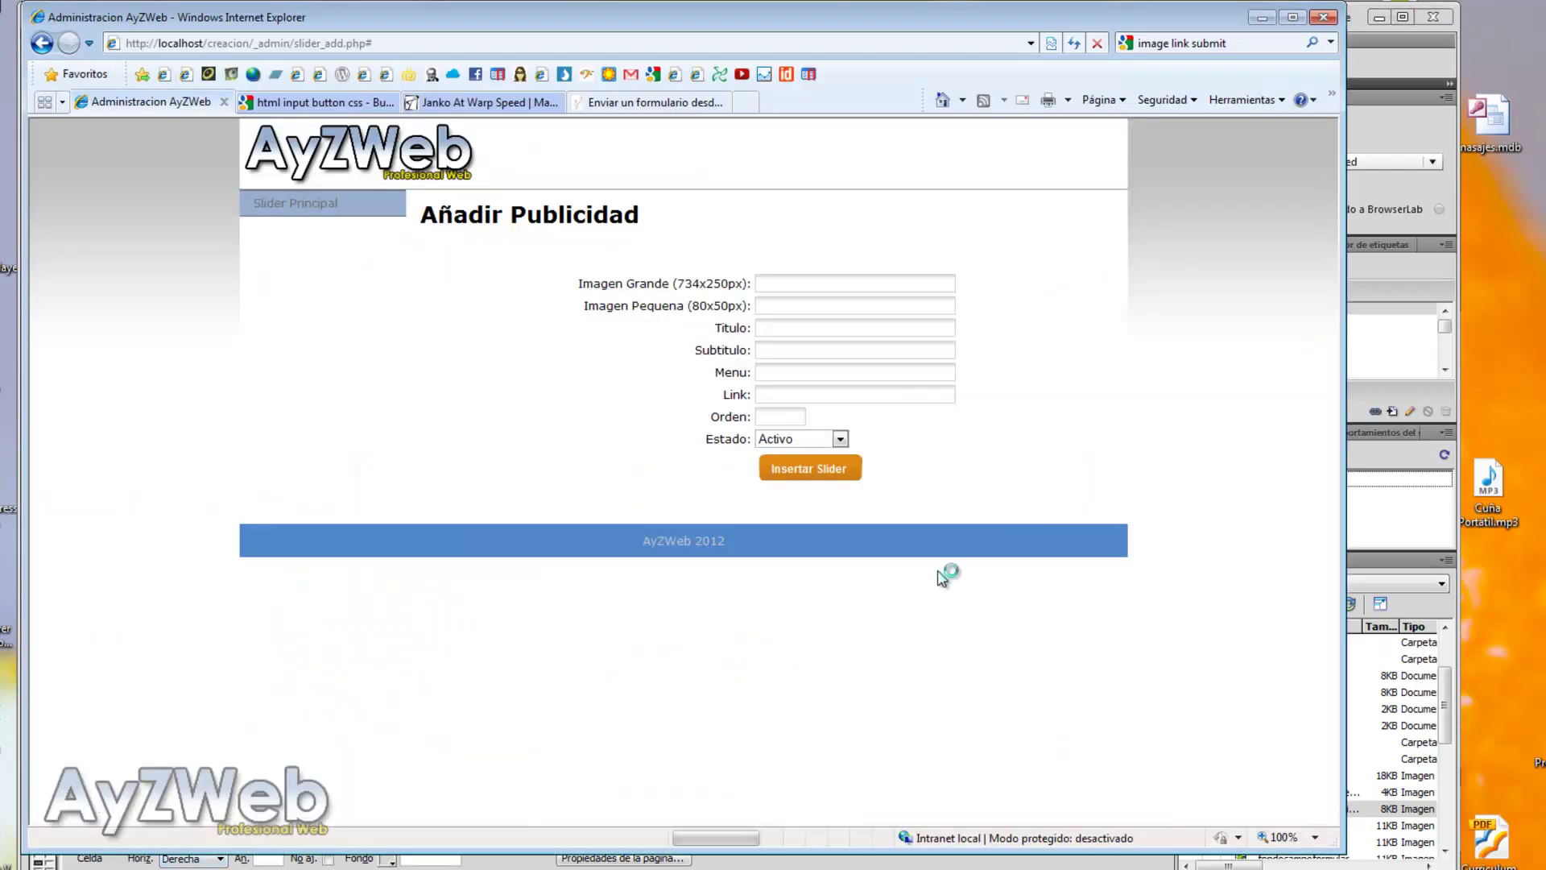
{"action": "key", "text": "alt+Tab"}
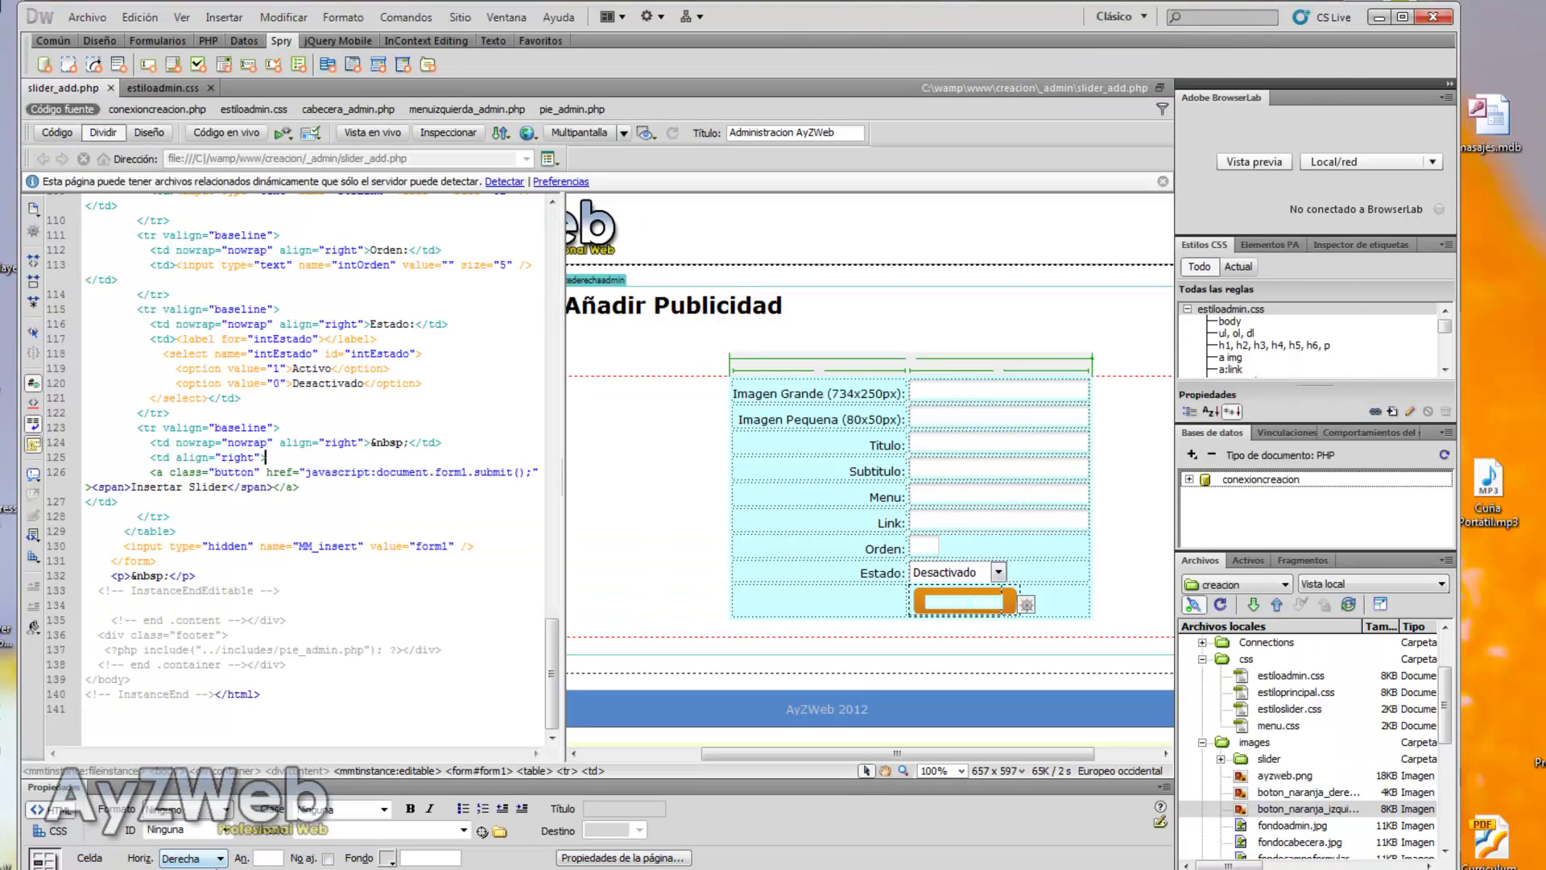